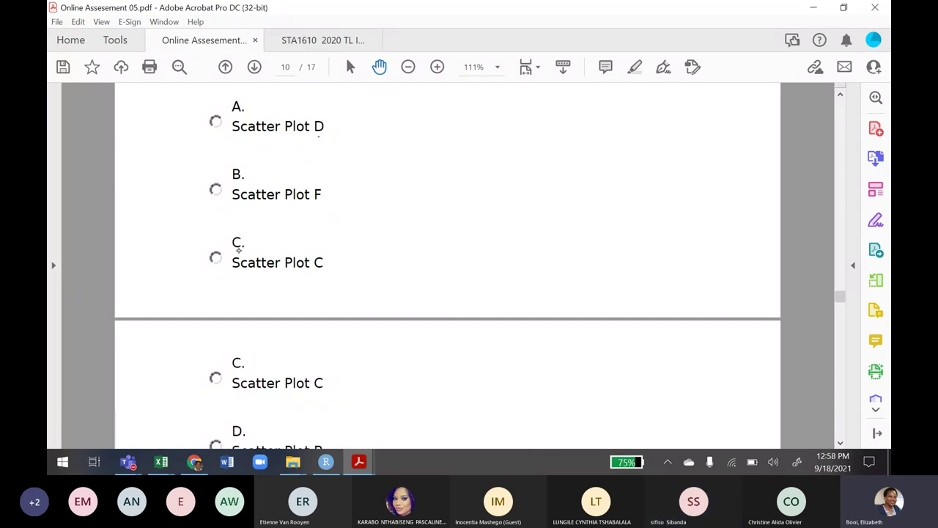
Fill in the answer circle of option E, Scatter Plot A, with red ink
scroll(447, 264, down, 1)
scroll(447, 264, down, 1)
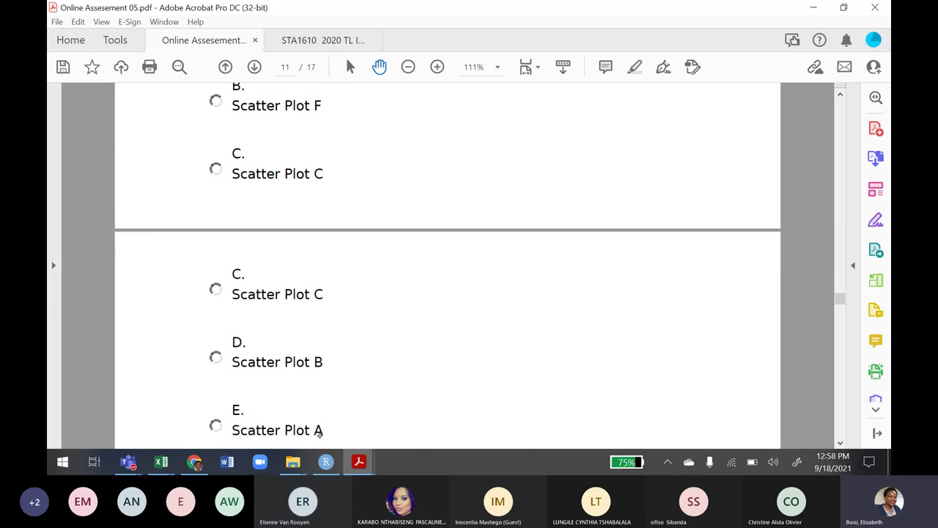
scroll(447, 352, down, 1)
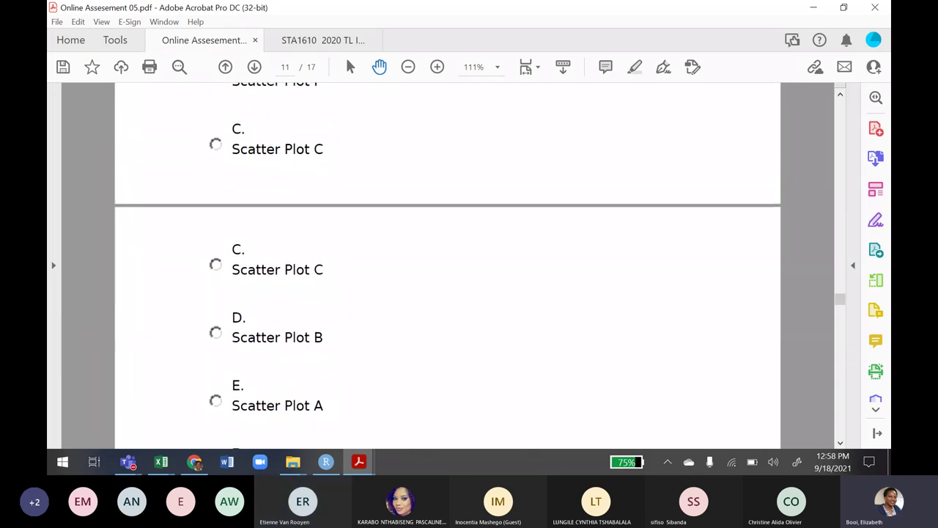
drag(220, 394, 218, 402)
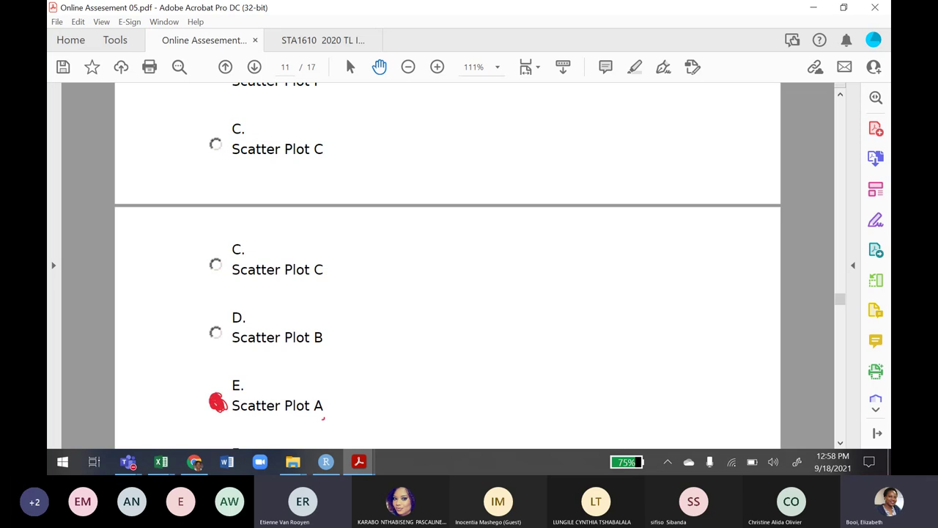
drag(212, 399, 202, 404)
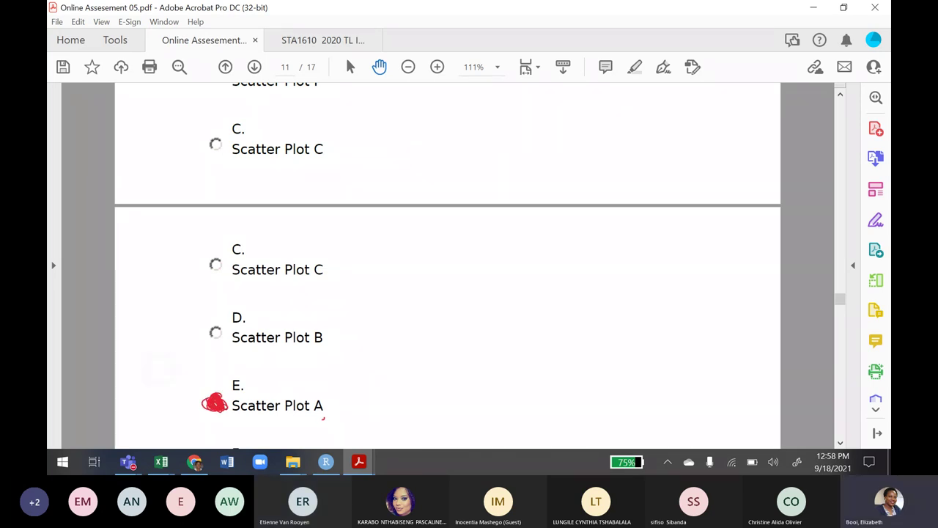
Underline "reading speed (Y)" and "age (X)" in red in the Part 9 question
scroll(447, 265, down, 3)
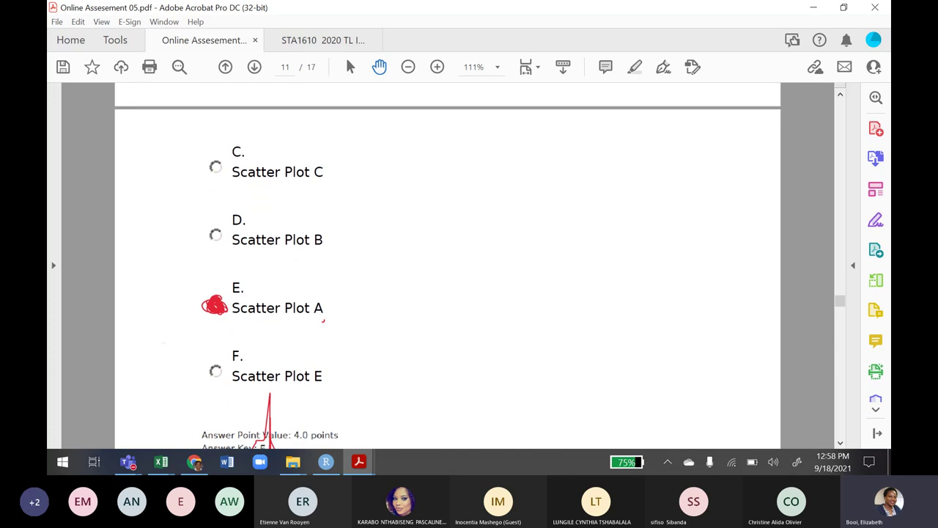
drag(163, 335, 166, 310)
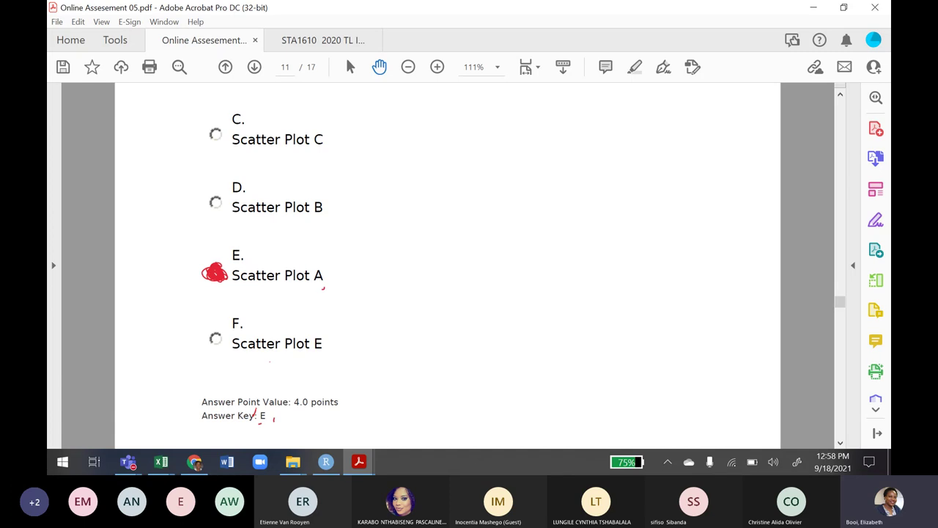
scroll(447, 264, down, 1)
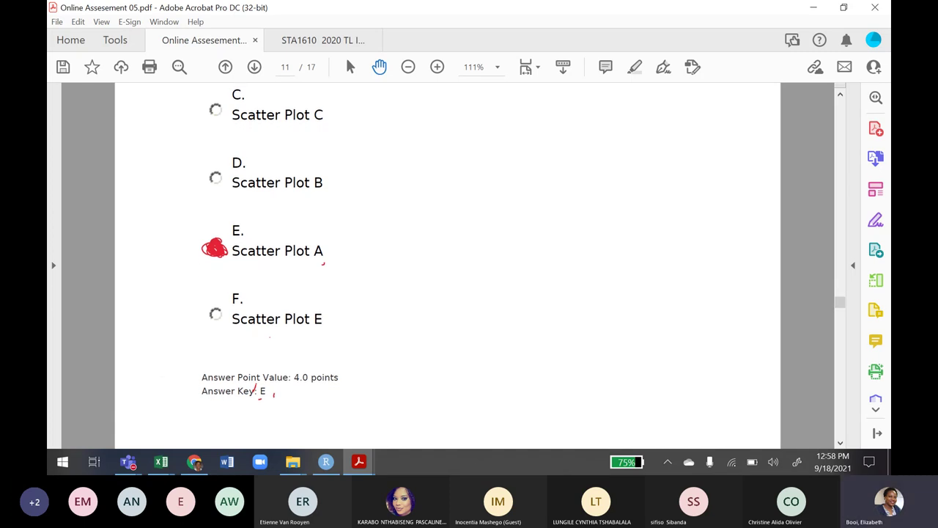
scroll(447, 263, down, 6)
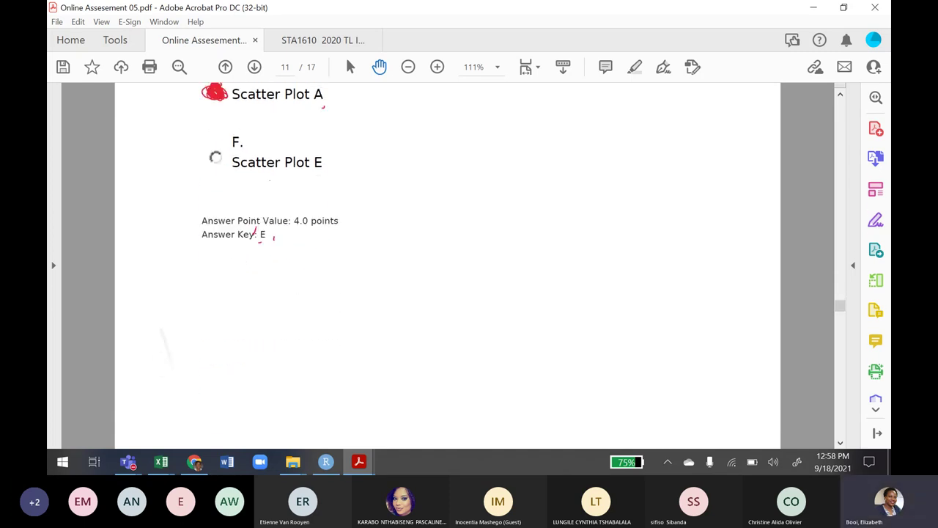
scroll(447, 263, down, 8)
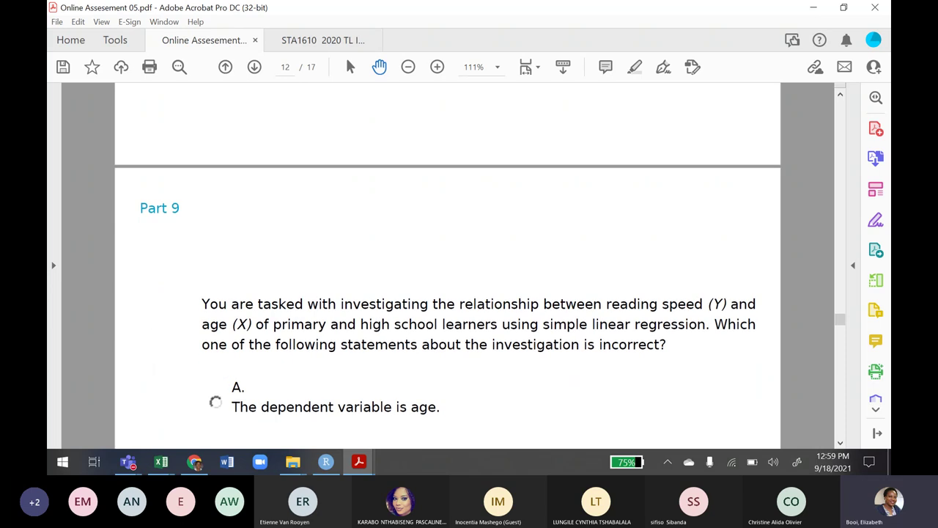
scroll(447, 263, down, 3)
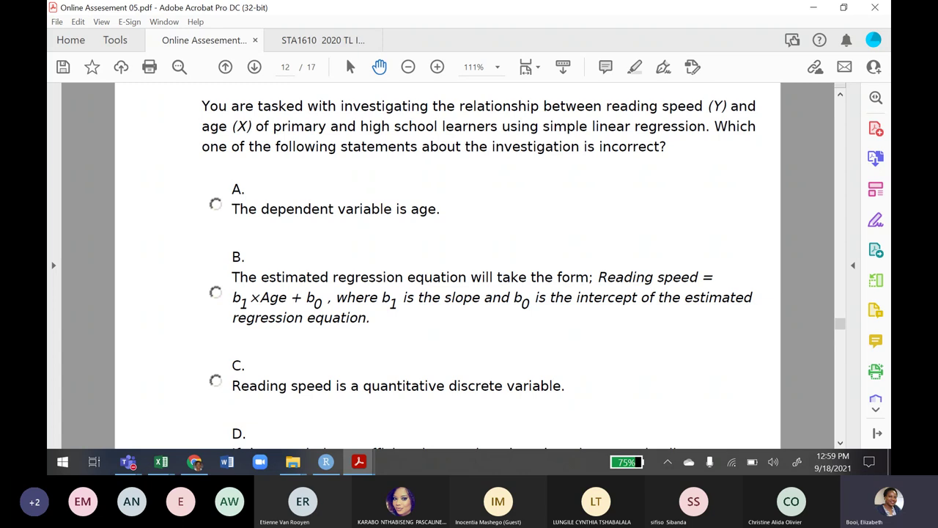
ctrl+scroll(239, 377, down, 2)
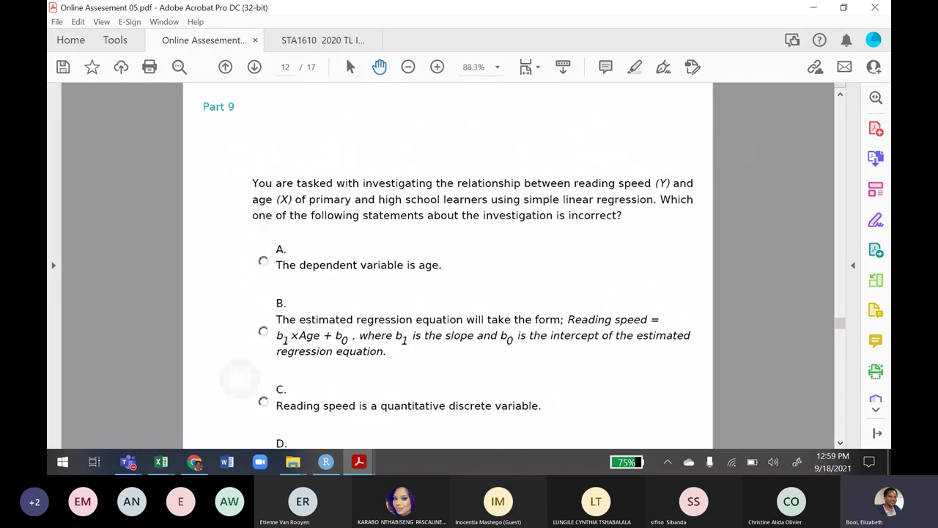
ctrl+scroll(238, 377, up, 3)
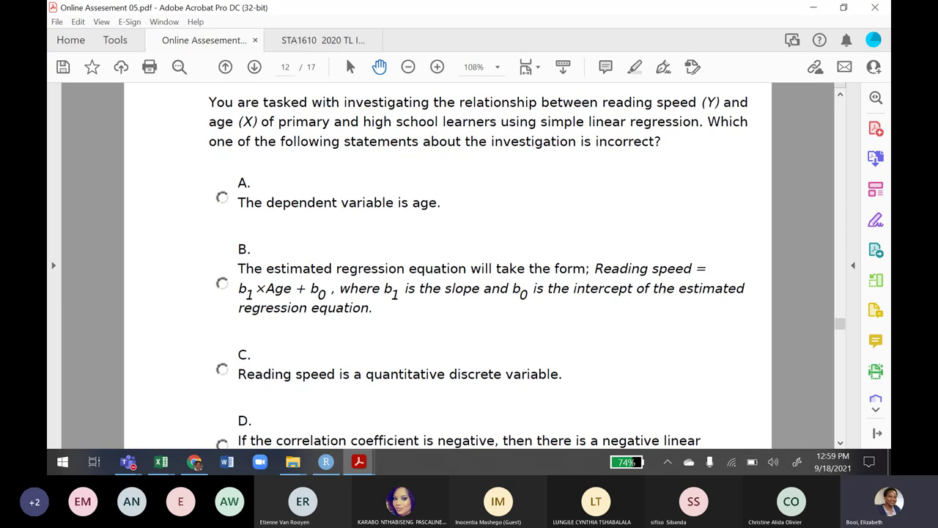
drag(603, 110, 720, 112)
drag(203, 130, 258, 126)
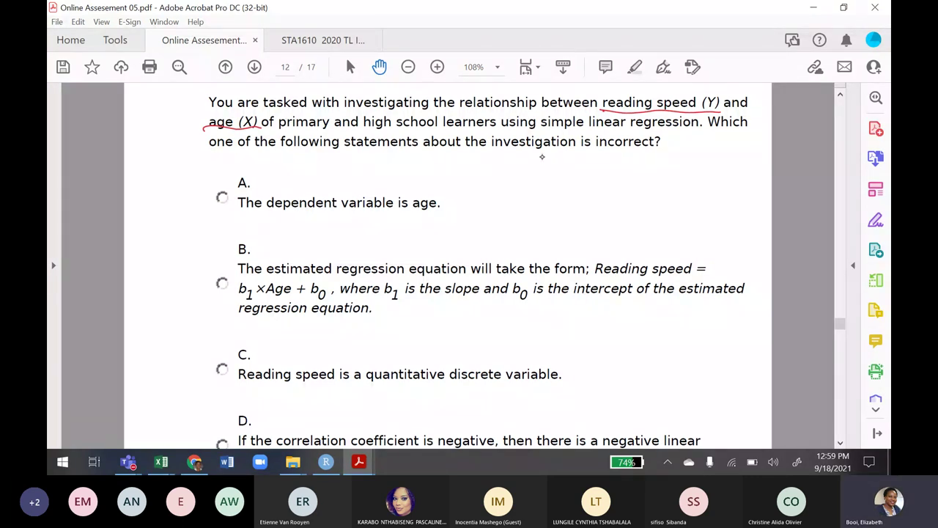
Sketch axes labelled "dependent" y and "independent" x with ŷ beside them, and underline "incorrect" in the Part 9 question
mouse_move(540, 158)
mouse_down()
mouse_move(541, 214)
mouse_move(630, 213)
mouse_move(601, 234)
mouse_move(628, 230)
mouse_move(627, 245)
mouse_move(662, 230)
mouse_move(663, 217)
mouse_move(687, 238)
mouse_up()
drag(682, 229, 691, 228)
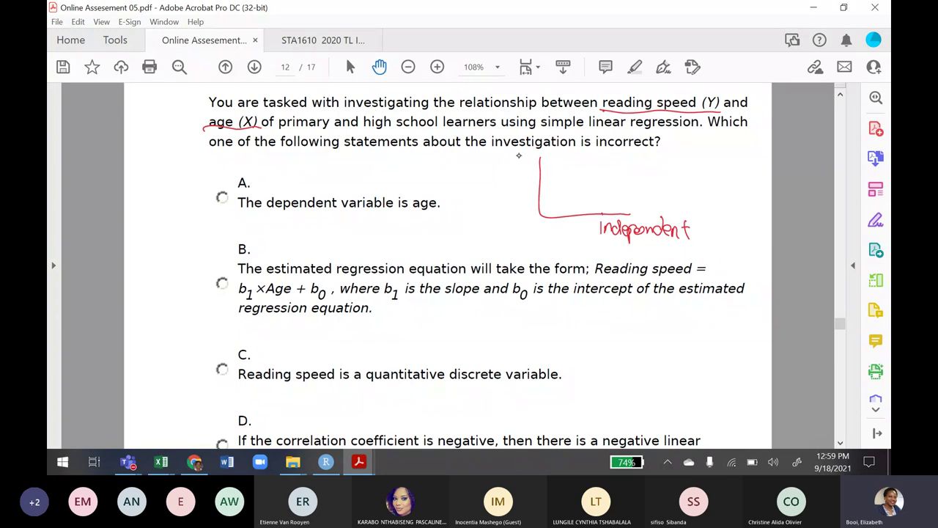
mouse_move(508, 154)
mouse_down()
mouse_move(509, 170)
mouse_move(500, 157)
mouse_move(516, 179)
mouse_move(524, 167)
mouse_move(560, 176)
mouse_move(551, 166)
mouse_up()
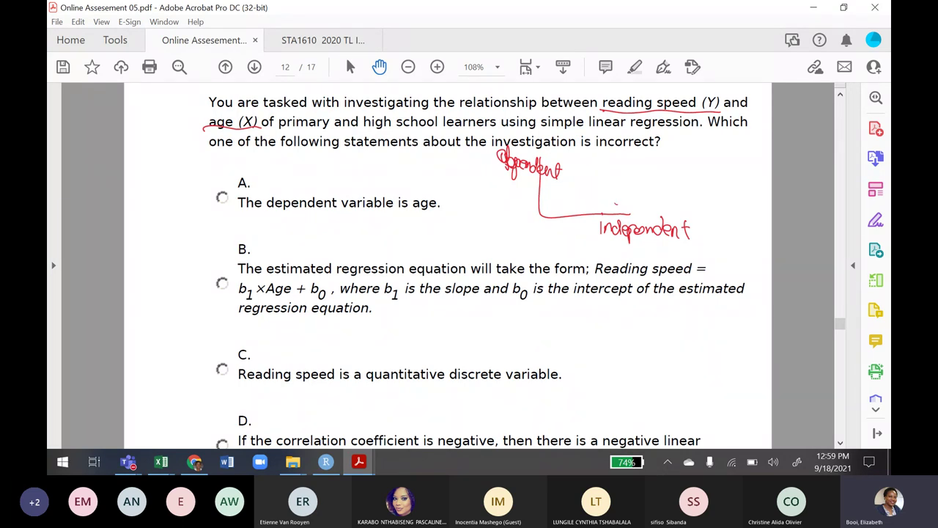
drag(616, 202, 629, 210)
drag(516, 173, 519, 192)
drag(594, 149, 658, 148)
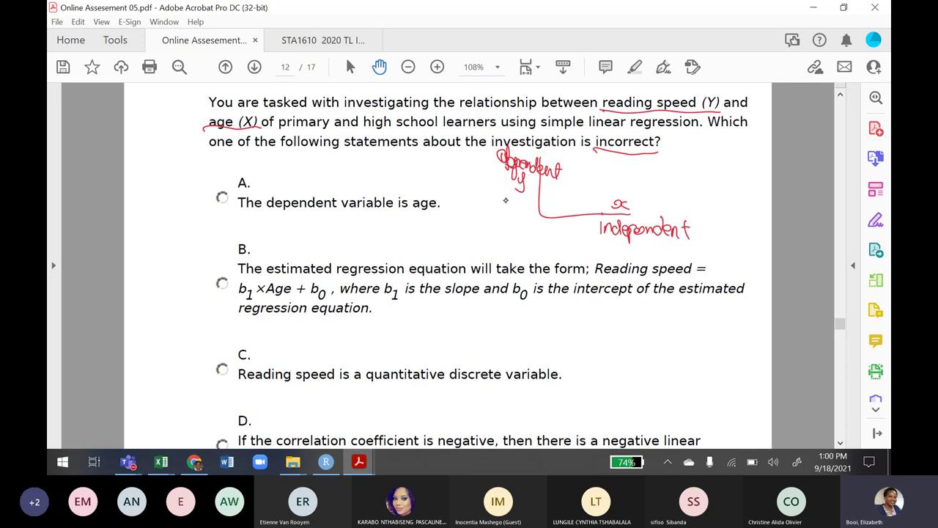
mouse_move(502, 199)
mouse_down()
mouse_move(503, 217)
mouse_move(506, 190)
mouse_up()
Fill in the answer circle of option A, "The dependent variable is age", with red ink
scroll(161, 350, down, 1)
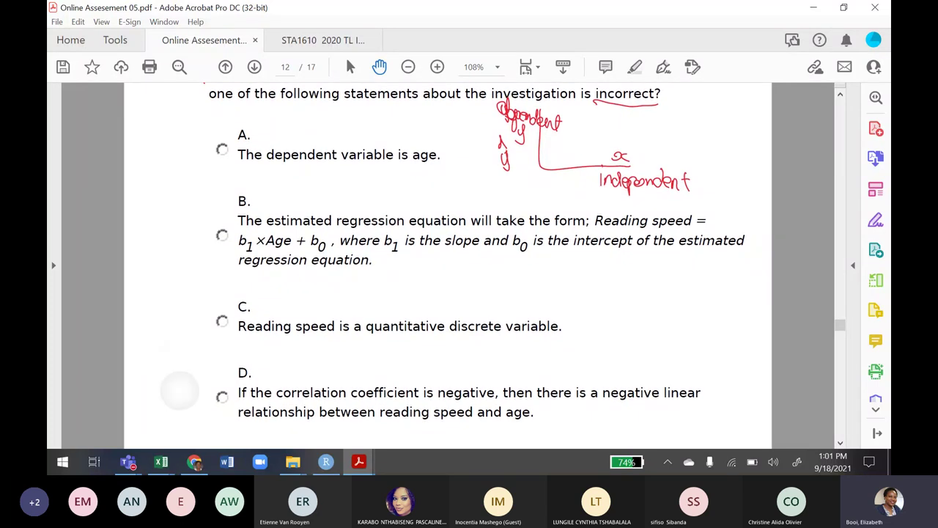
scroll(180, 390, down, 1)
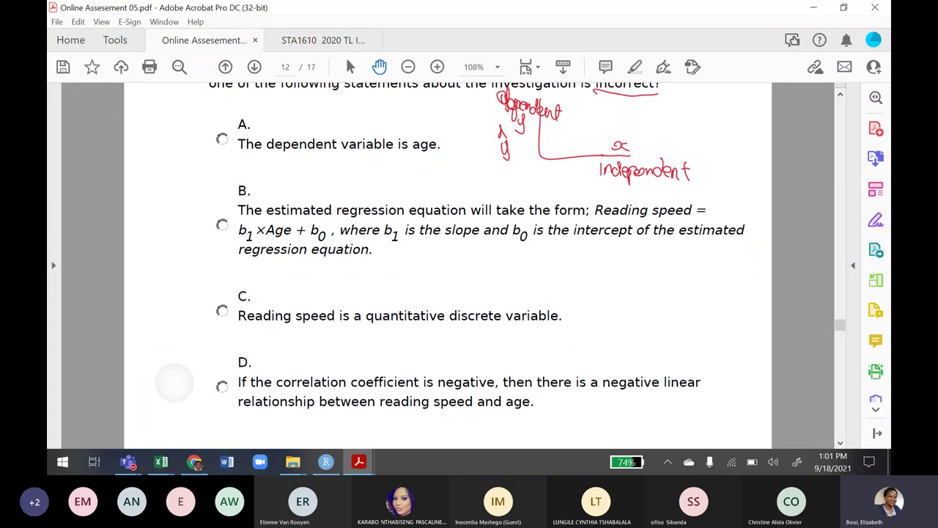
scroll(174, 382, down, 1)
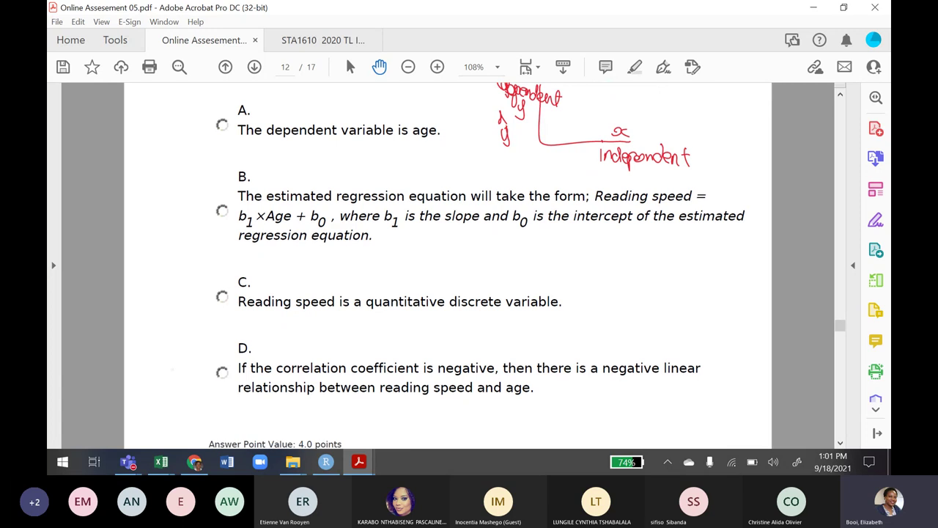
scroll(174, 381, up, 1)
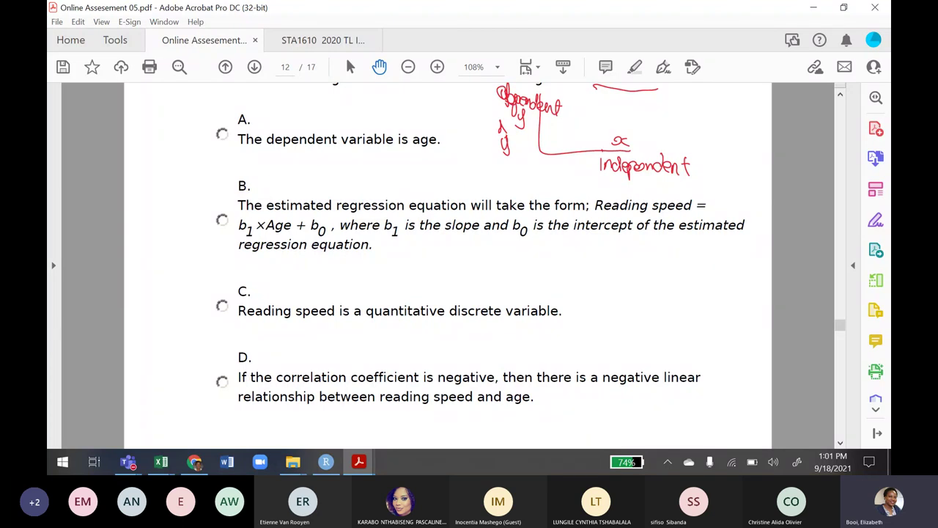
scroll(474, 254, up, 1)
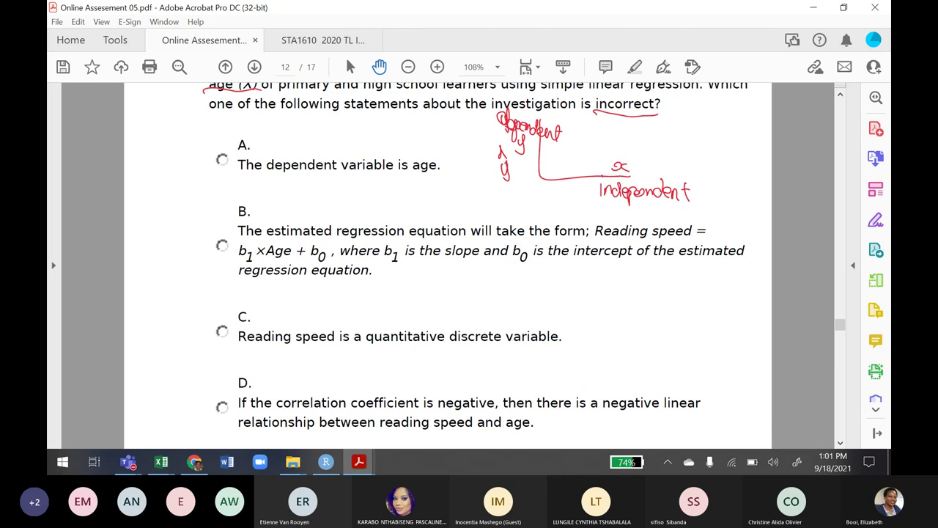
drag(225, 155, 221, 164)
Handwrite the regression equation ŷ = b0 + b1x in red below the statement of option B
scroll(474, 264, up, 1)
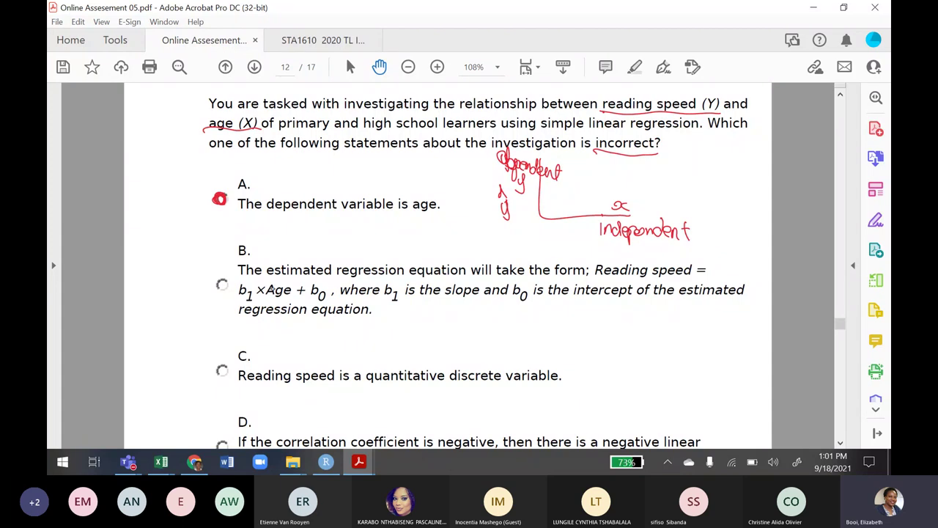
mouse_move(380, 314)
mouse_down()
mouse_move(384, 334)
mouse_move(392, 314)
mouse_up()
mouse_move(401, 320)
mouse_down()
mouse_move(435, 333)
mouse_move(459, 320)
mouse_move(484, 331)
mouse_up()
drag(493, 316, 488, 332)
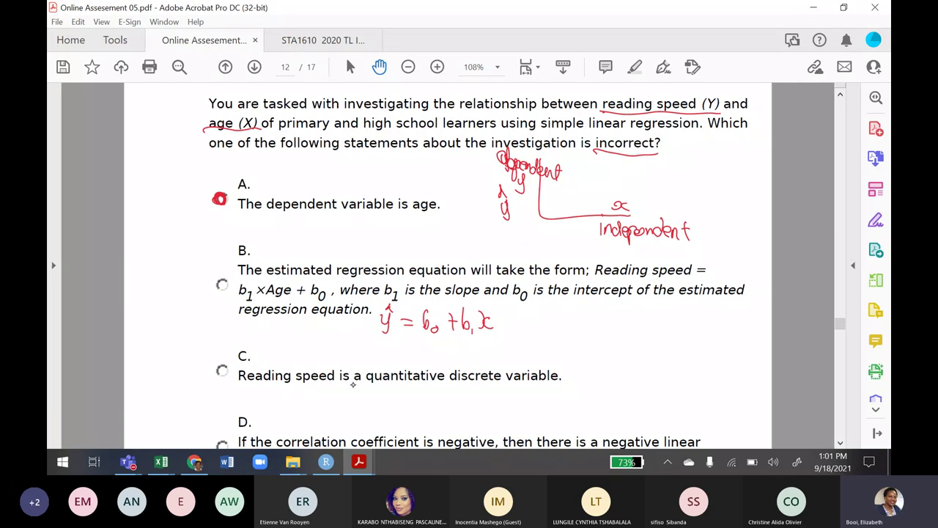
Underline "Reading" and "quantitative" and circle "discrete" in red in option C
drag(246, 388, 278, 387)
drag(383, 390, 460, 384)
scroll(476, 263, down, 1)
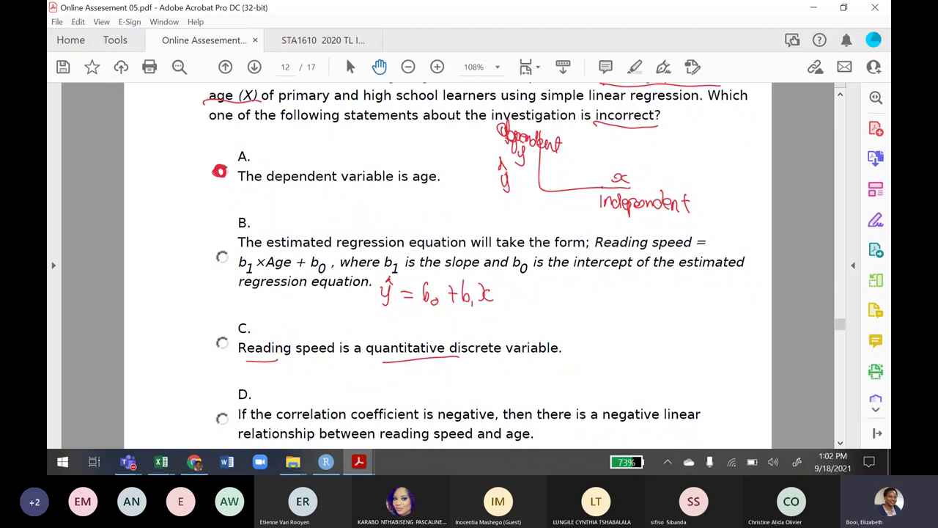
scroll(476, 264, up, 1)
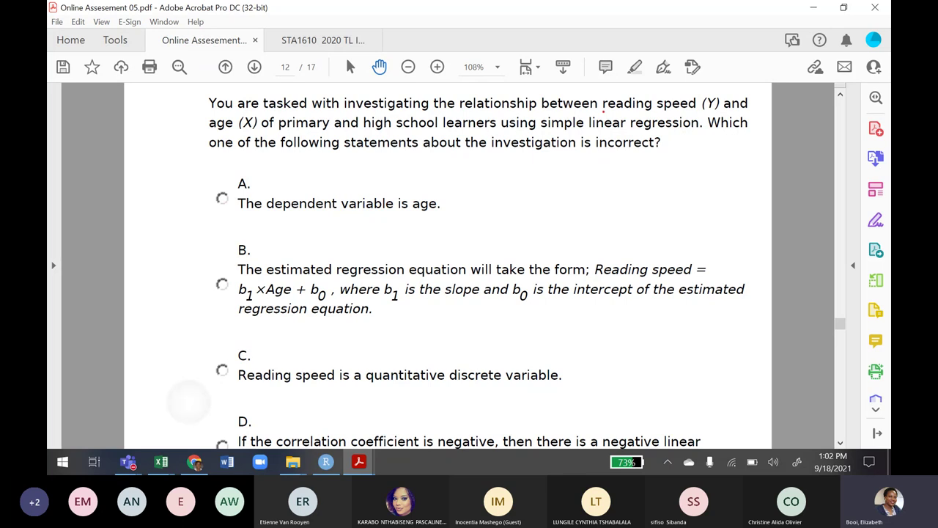
scroll(469, 264, down, 1)
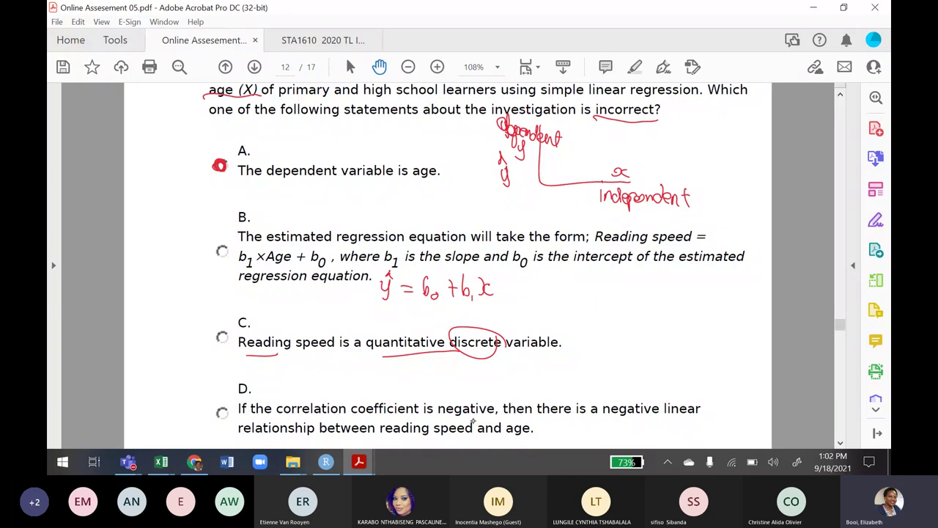
Underline "negative" and "speed and age" in option D and handwrite r above "correlation"
drag(438, 415, 495, 414)
drag(436, 414, 463, 413)
drag(408, 444, 526, 440)
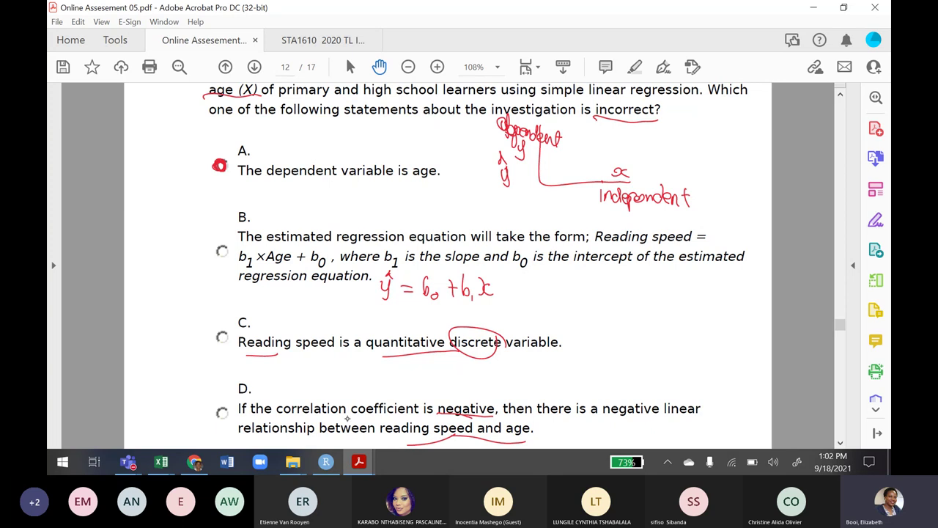
drag(338, 407, 349, 391)
Check the Part 9 answer key and read the Part 10 question with its age and reading speed table and quantities (i) to (v)
scroll(475, 263, down, 2)
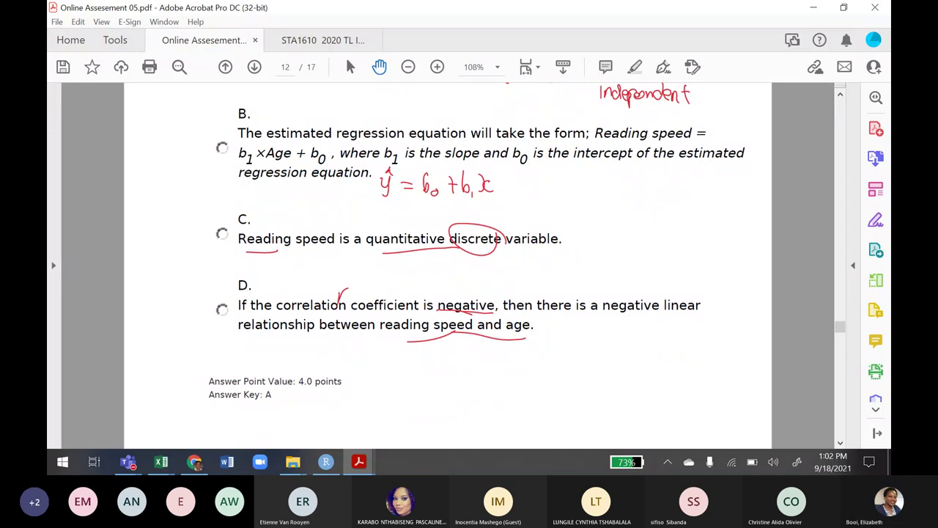
scroll(475, 263, up, 1)
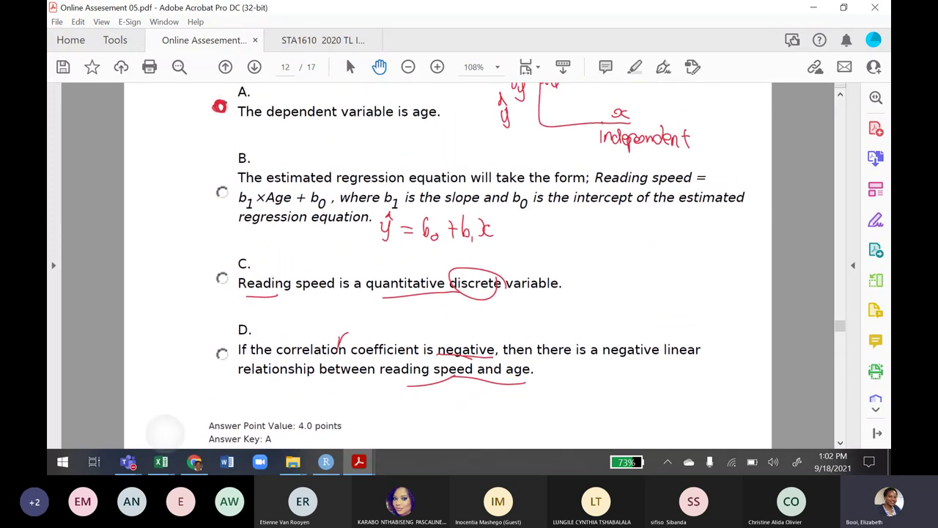
scroll(475, 264, down, 2)
scroll(475, 263, down, 8)
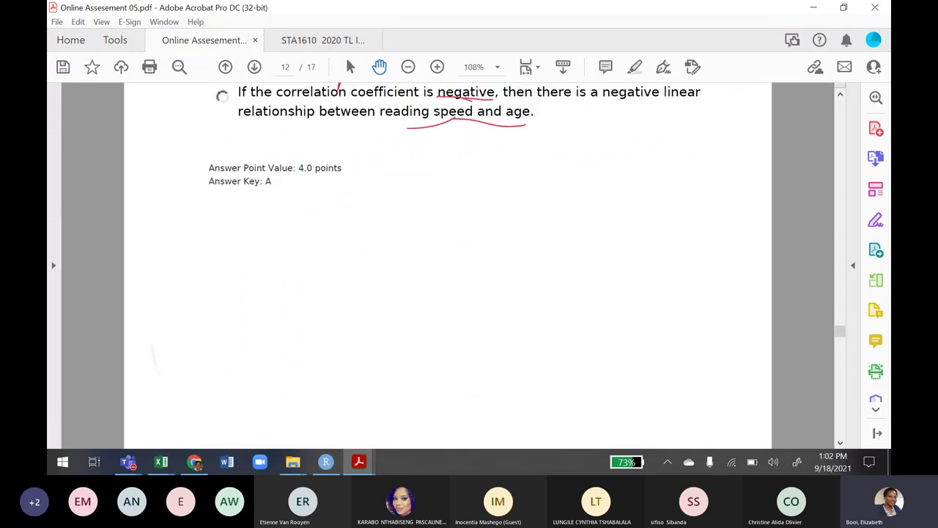
scroll(475, 264, down, 4)
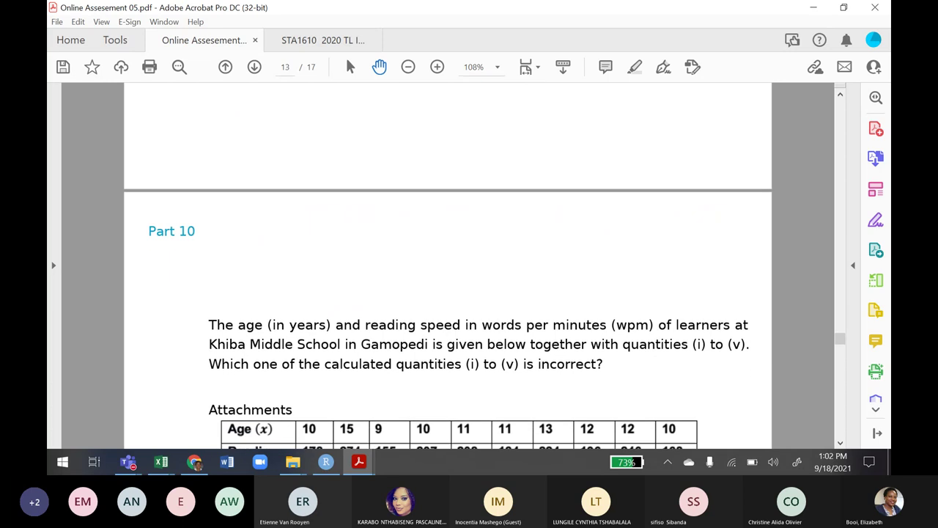
scroll(475, 264, down, 2)
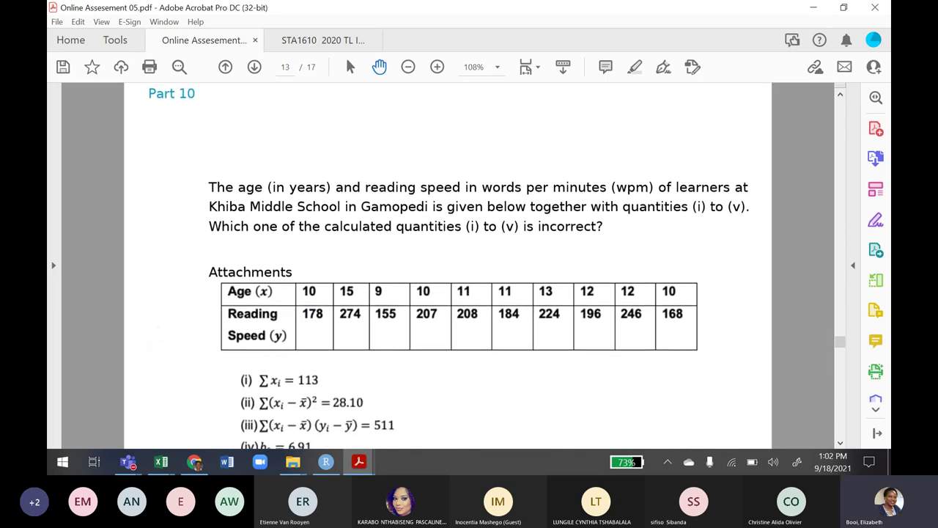
scroll(475, 264, down, 1)
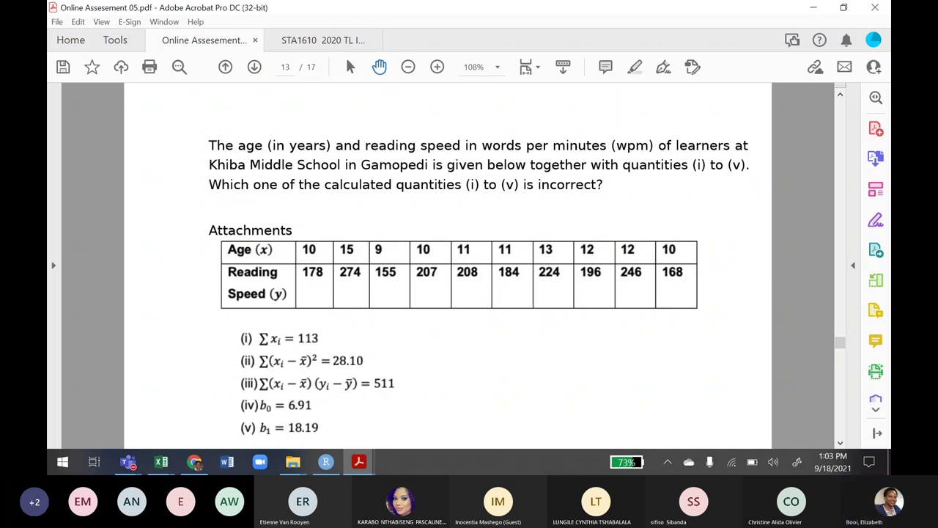
Switch to the Regression Model Example Template workbook in Excel
click(161, 461)
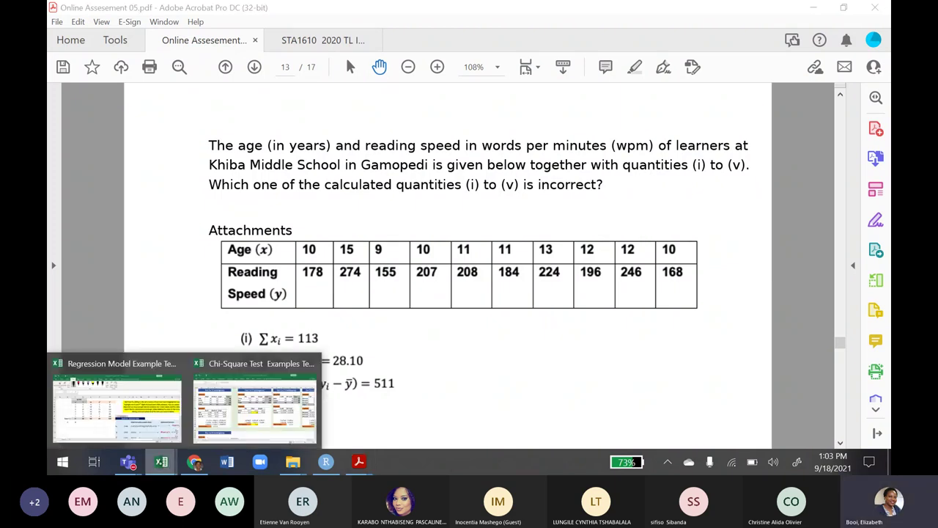
click(117, 406)
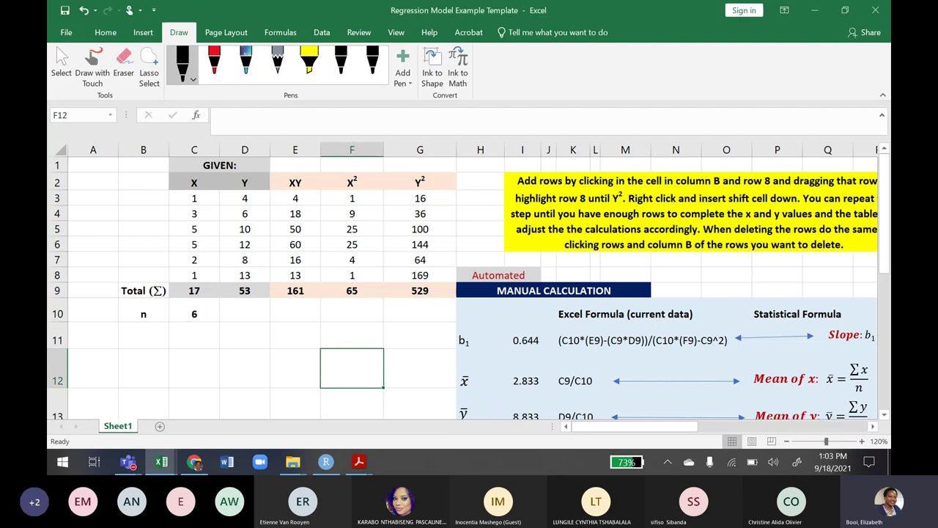
Review the template's calculation tables down to SSE, SSR and SST, and return to the age and reading speed table in the Part 10 PDF
scroll(469, 285, down, 7)
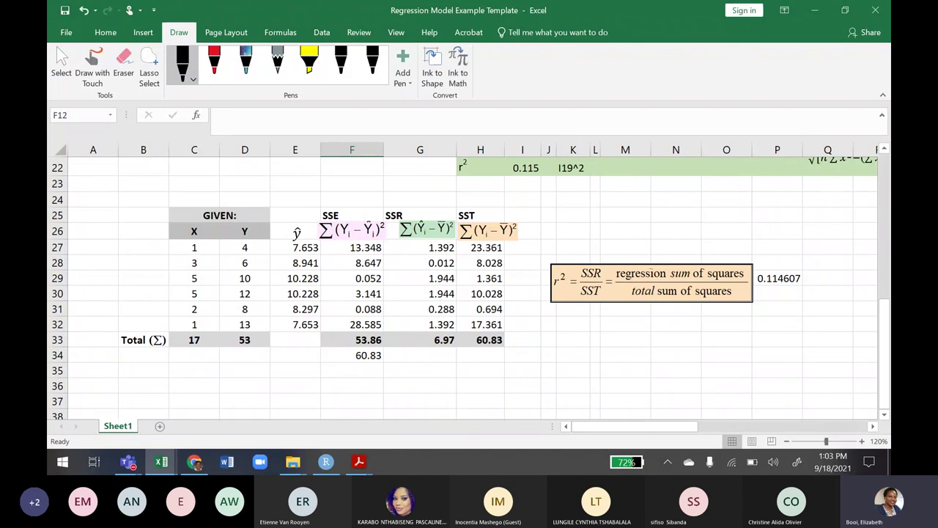
scroll(469, 286, up, 7)
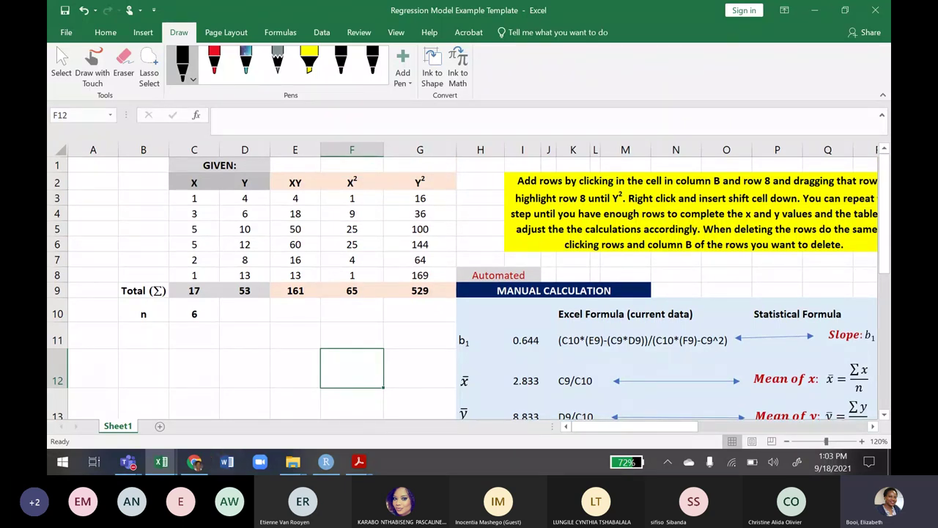
mouse_move(359, 467)
click(293, 388)
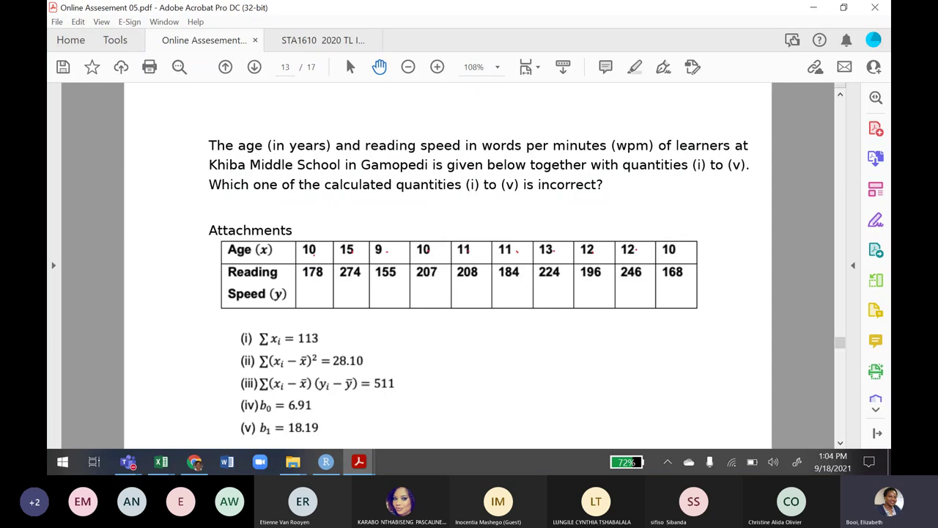
Switch back to the Excel template and place its restored, smaller window beside the PDF's age and reading speed data
click(161, 461)
click(117, 408)
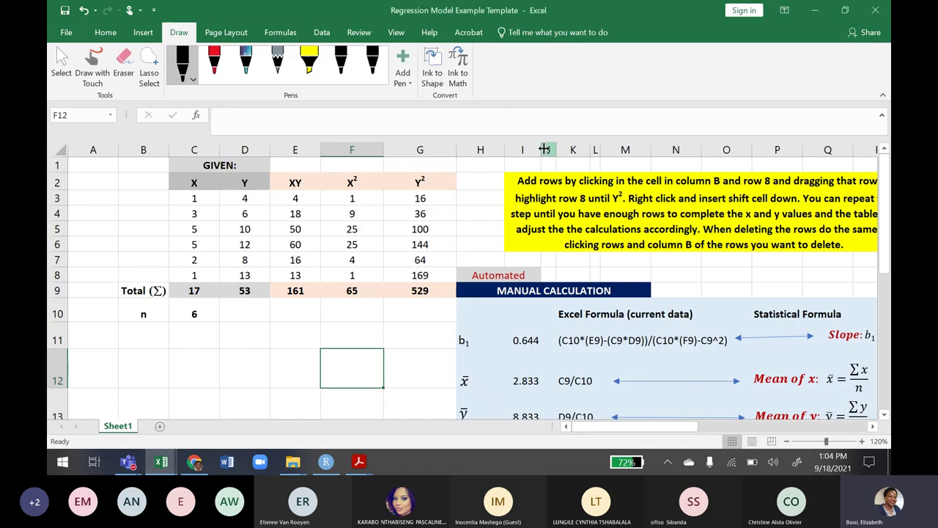
double_click(524, 8)
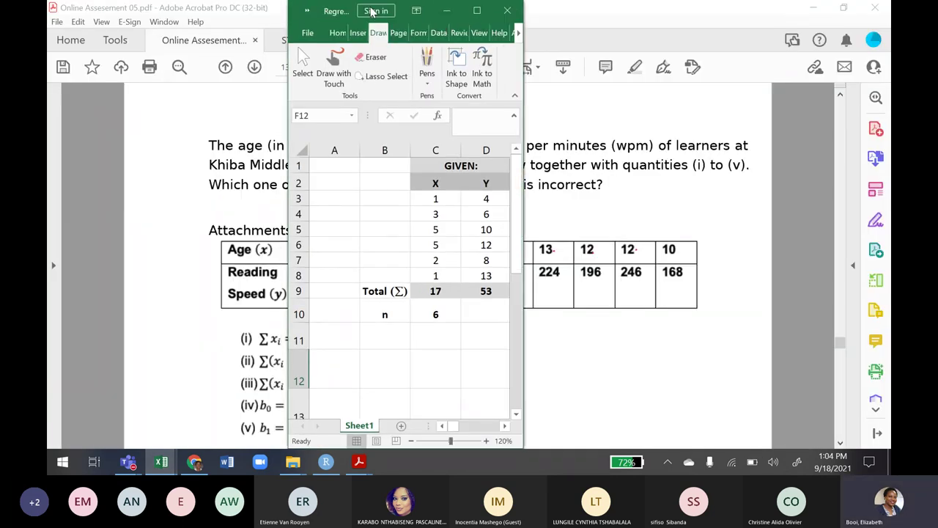
drag(330, 13, 95, 29)
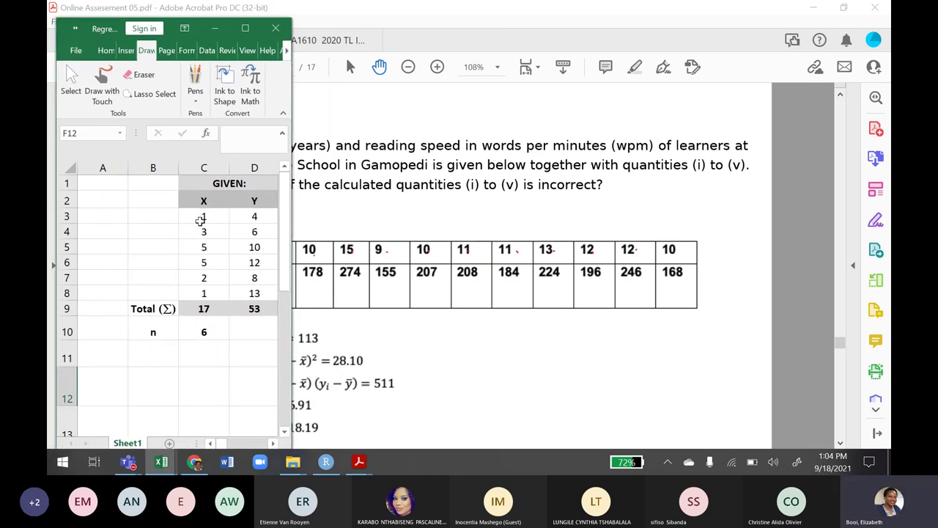
Insert three rows of blank cells at B6:G8 in the data table, shifting the existing cells down
click(94, 261)
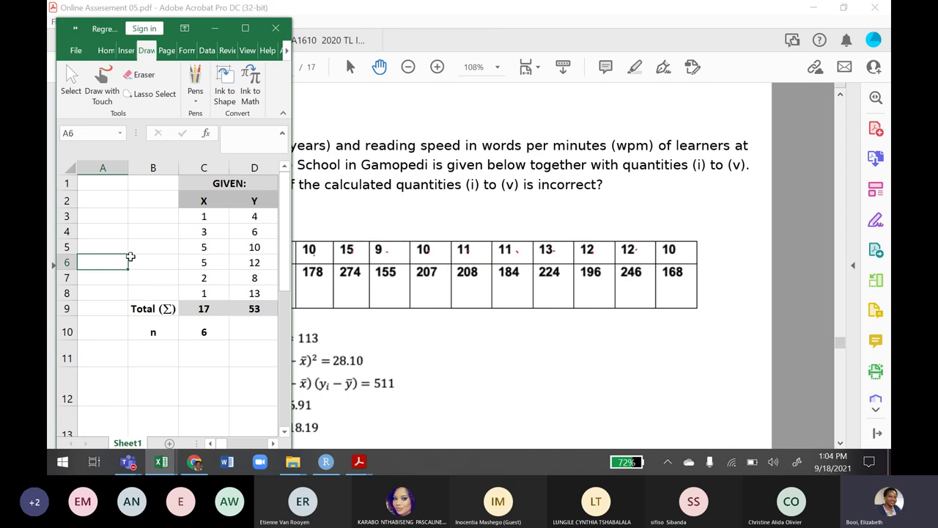
drag(130, 256, 181, 291)
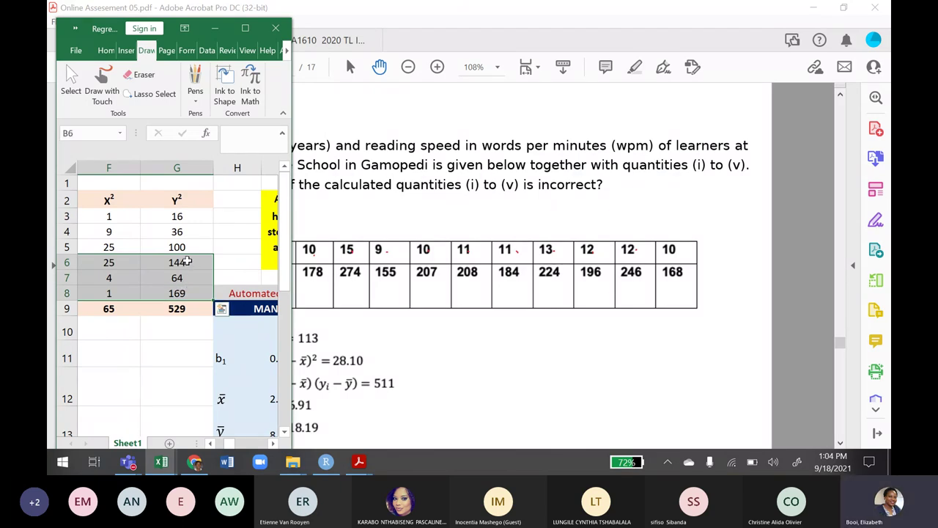
right_click(189, 265)
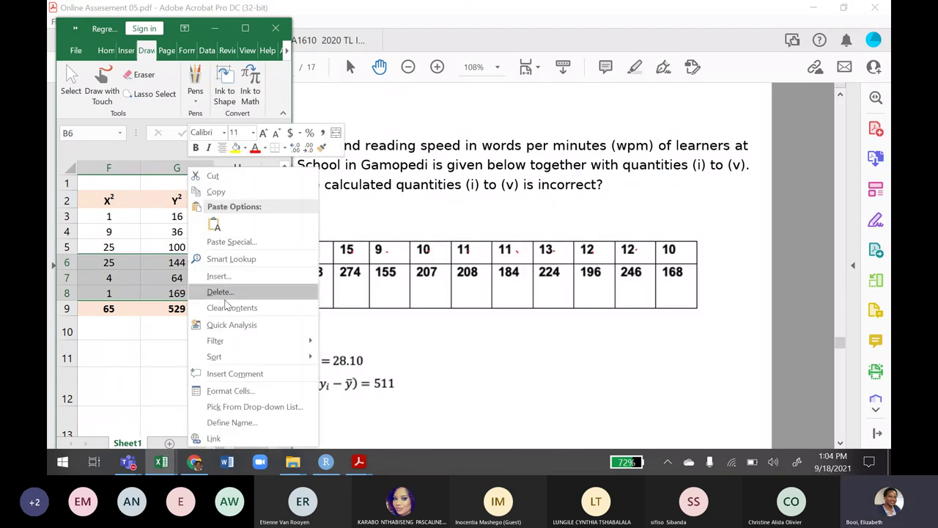
click(218, 276)
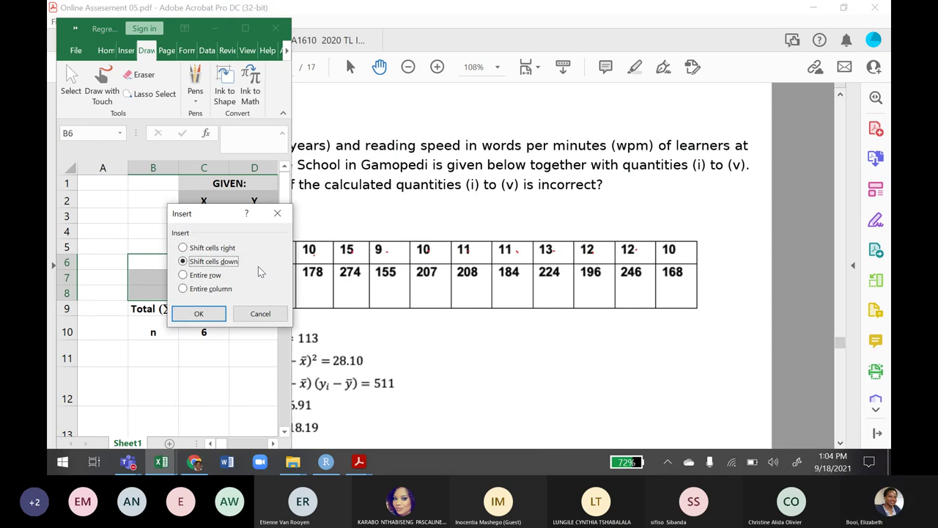
click(198, 314)
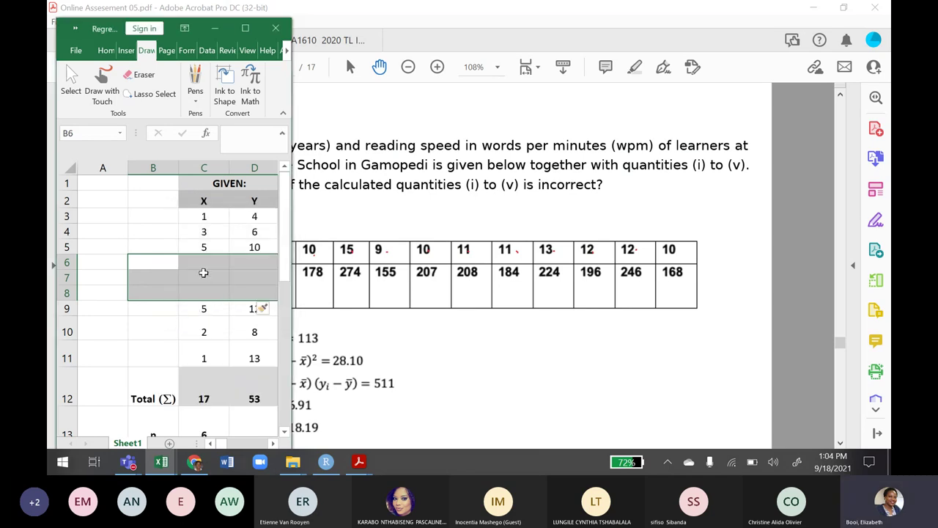
click(225, 272)
Count the X data rows from C3 to C11 against the ten ages in the question, and close the Zoom window
click(209, 217)
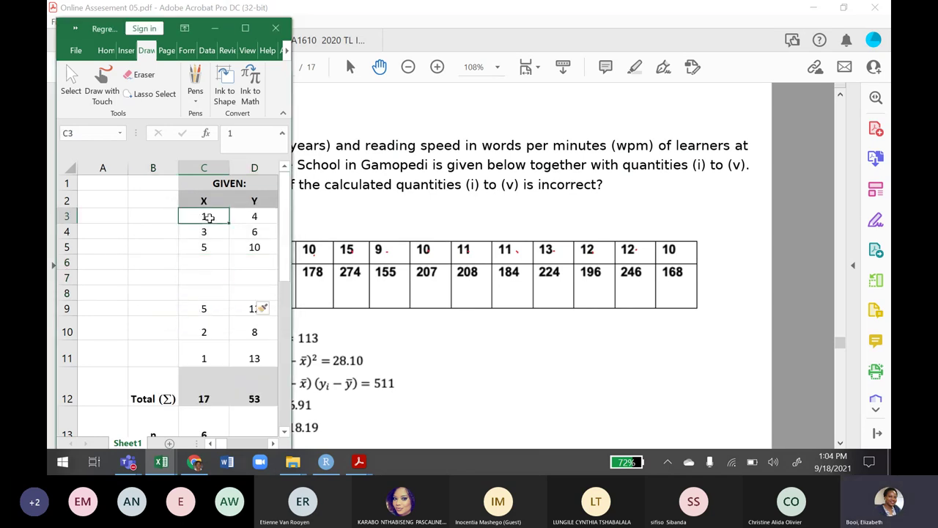
key(Down)
key(Down)
key(Down)
key(Down)
key(Down)
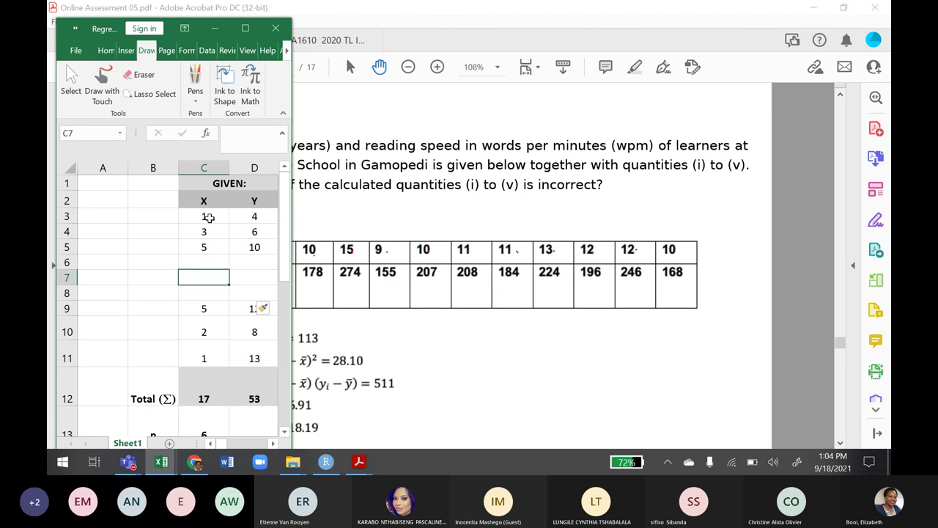
key(Down)
key(Down)
key(Down)
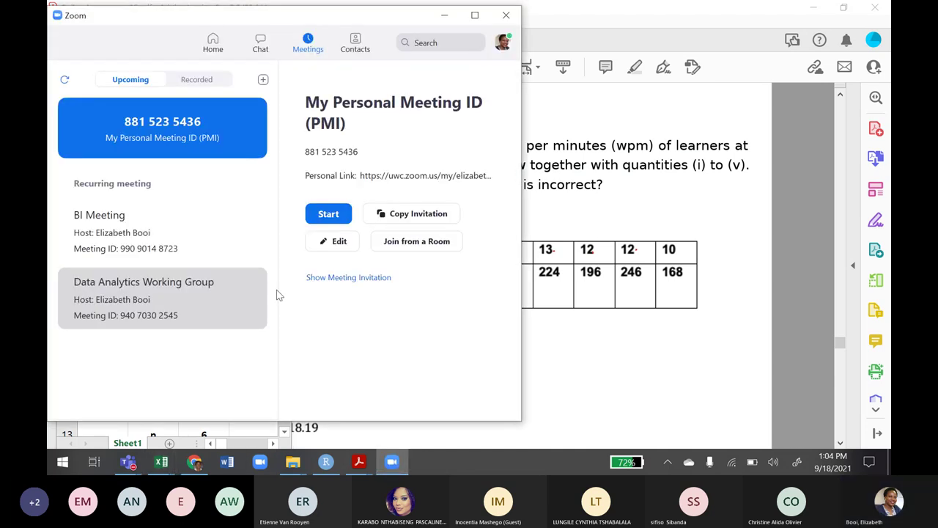
click(501, 18)
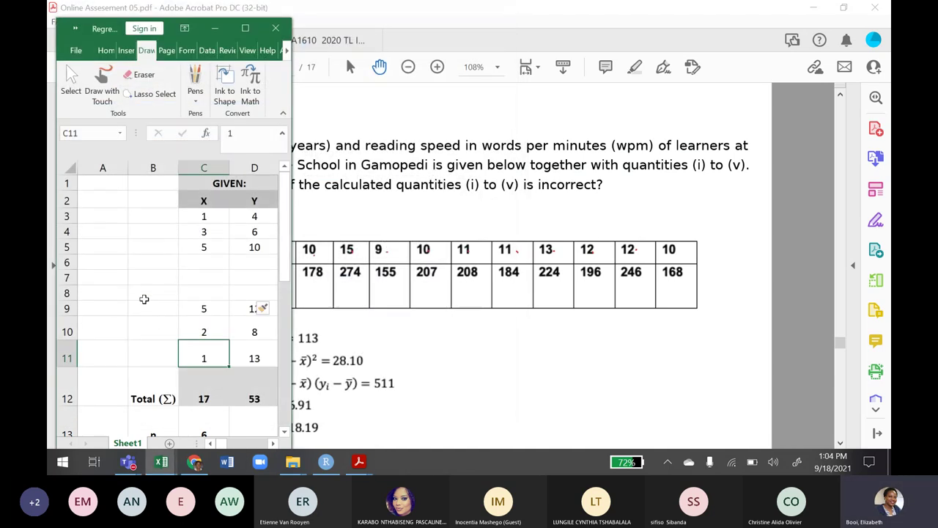
Insert one more row of blank cells at B7:G7, shifting the existing cells down
drag(174, 277, 236, 275)
right_click(236, 275)
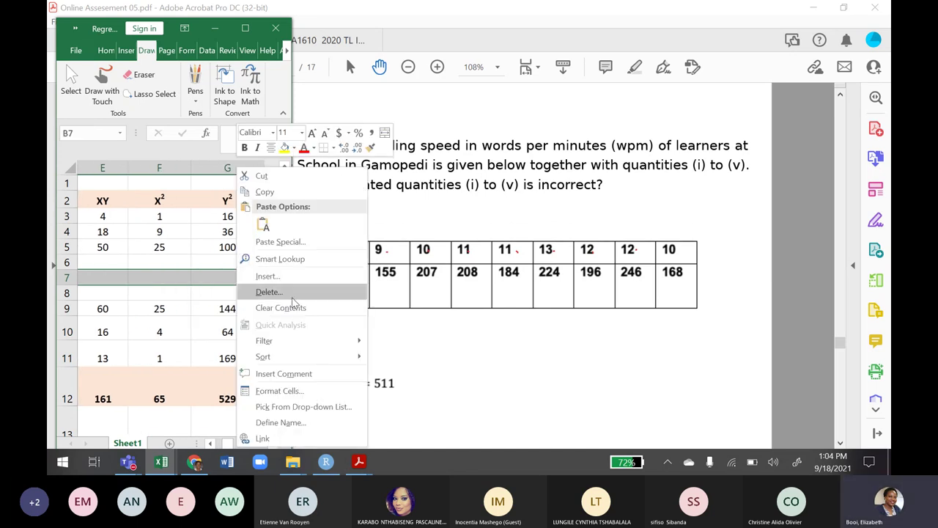
click(290, 280)
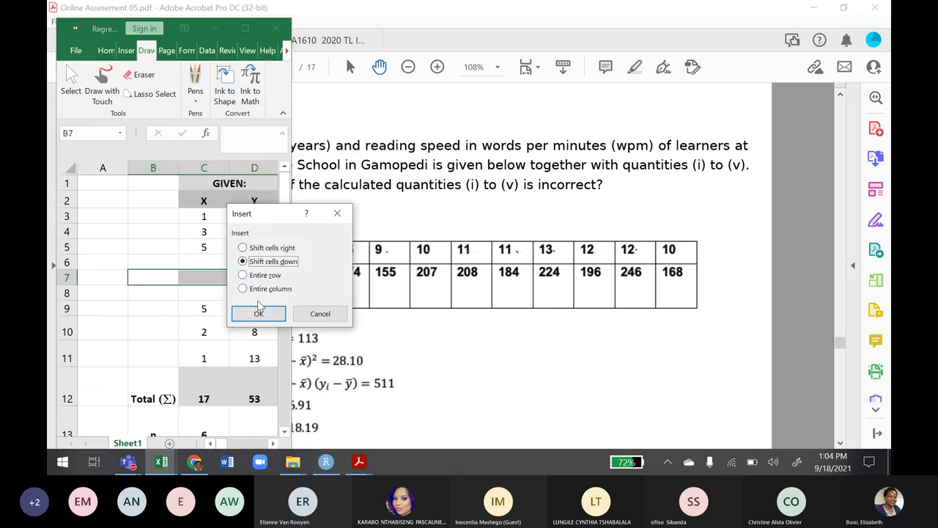
click(258, 314)
Enter the first five ages 10, 15, 9, 10 and 11 in the X column, cells C3 to C7
click(203, 215)
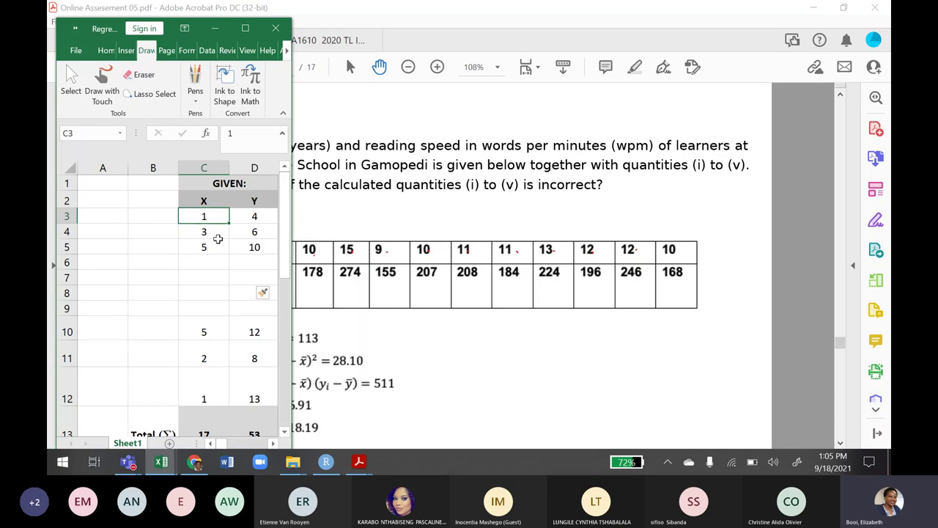
text(10)
key(Return)
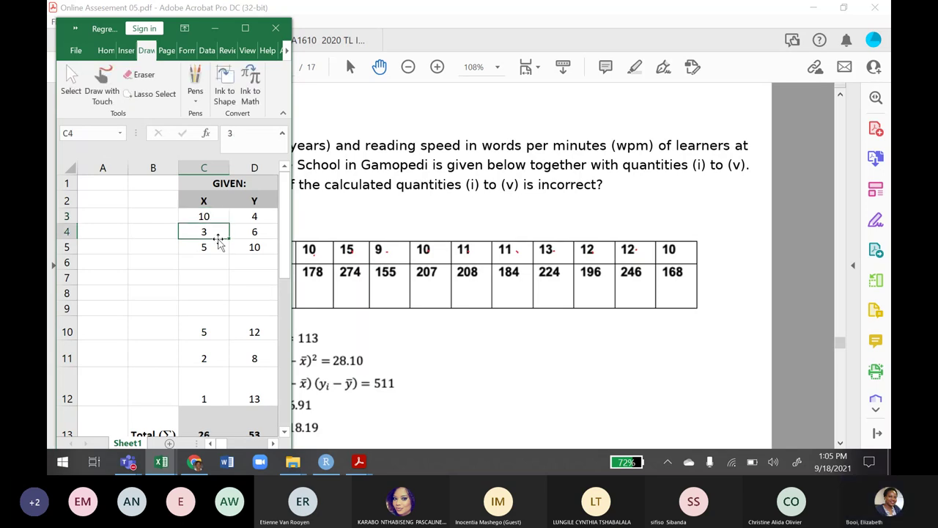
text(15)
key(Return)
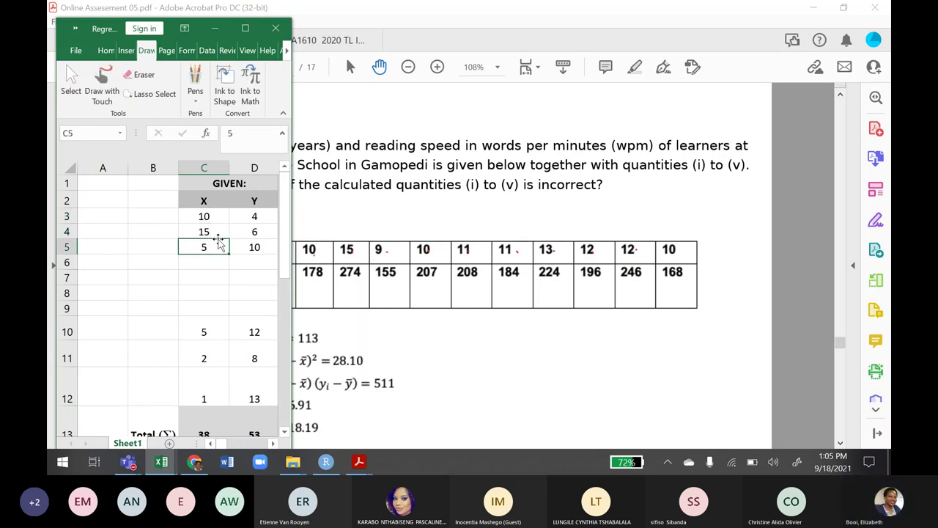
text(9)
key(Return)
text(10)
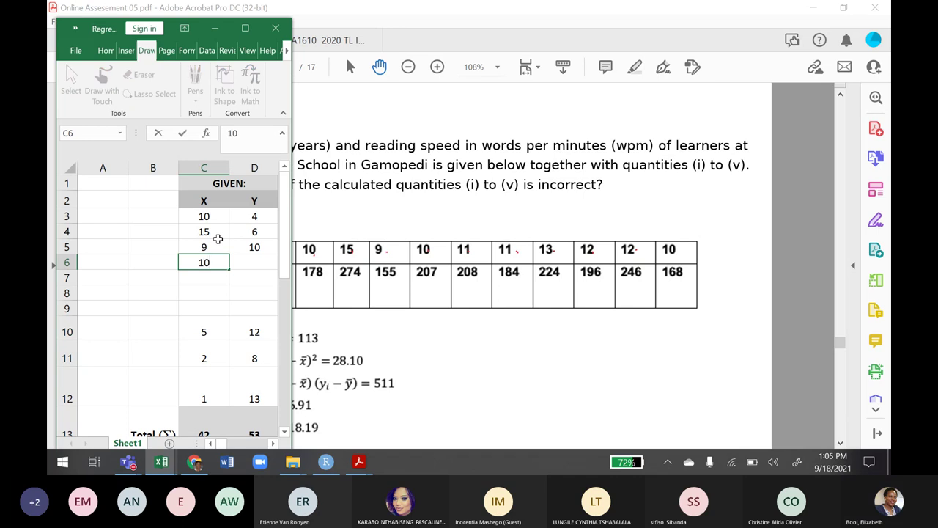
key(Return)
text(11)
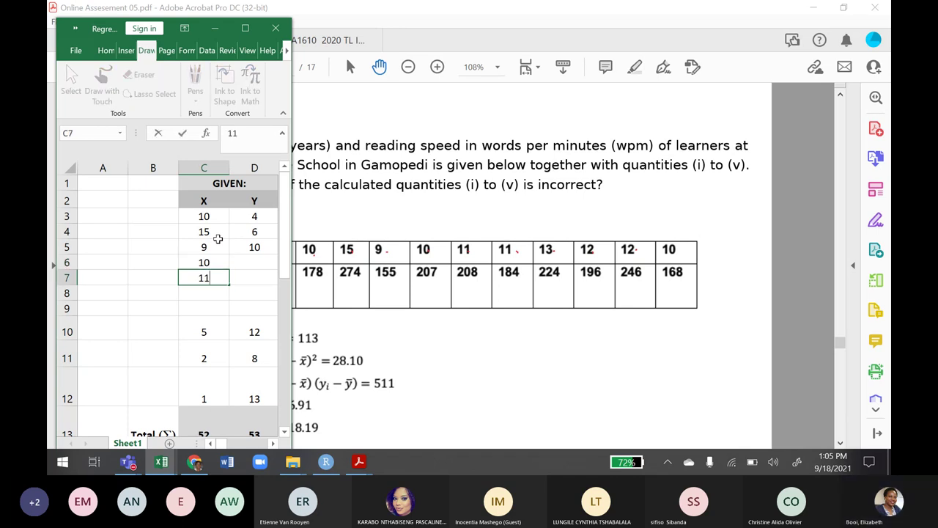
key(Return)
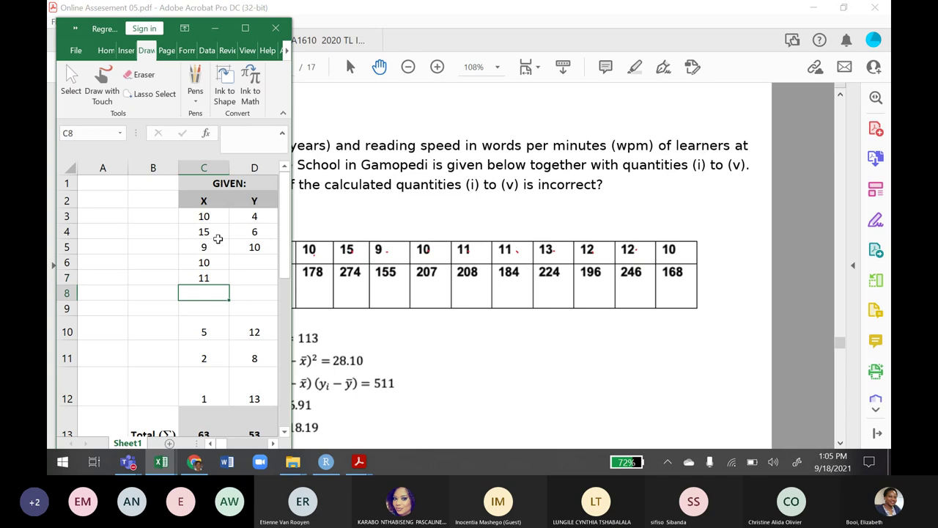
Enter the remaining ages 11, 13, 12, 12 and 10 in the X column, cells C8 to C12
text(11)
key(Return)
text(13)
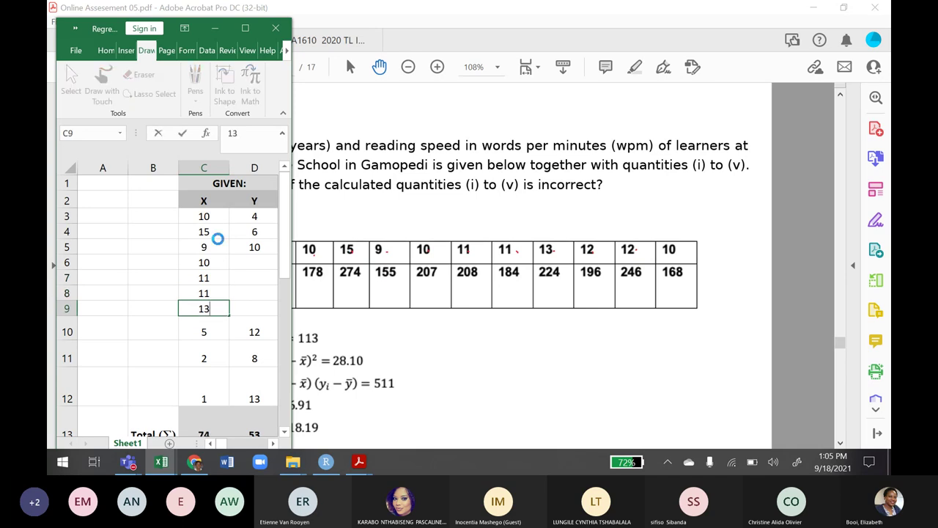
key(Return)
text(12)
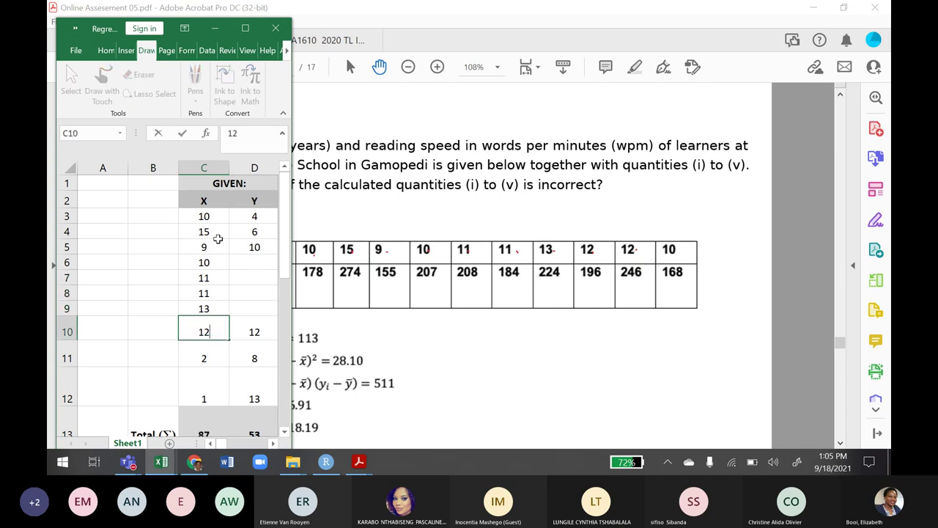
key(Return)
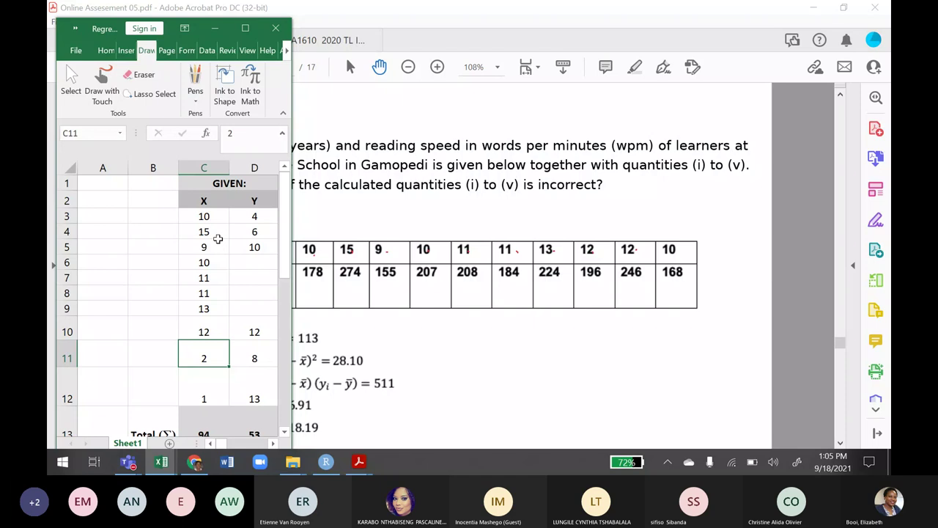
text(12)
key(Return)
text(10)
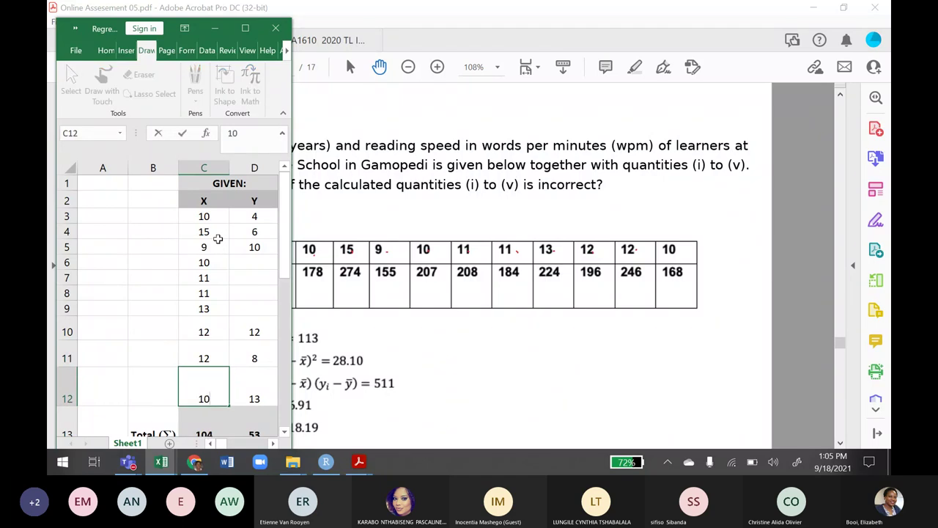
Enter the first three reading speeds 178, 274 and 155 in the Y column, cells D3 to D5
click(249, 217)
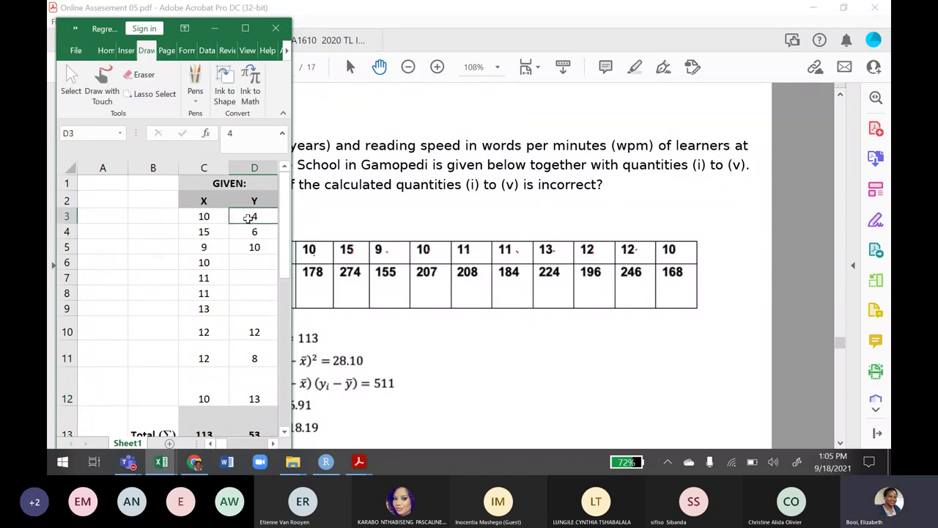
text(17)
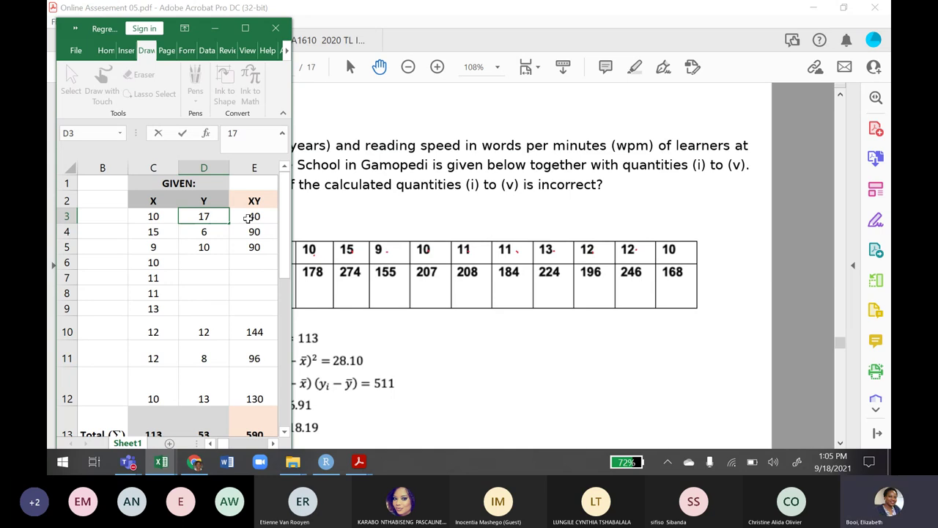
text(8)
key(Return)
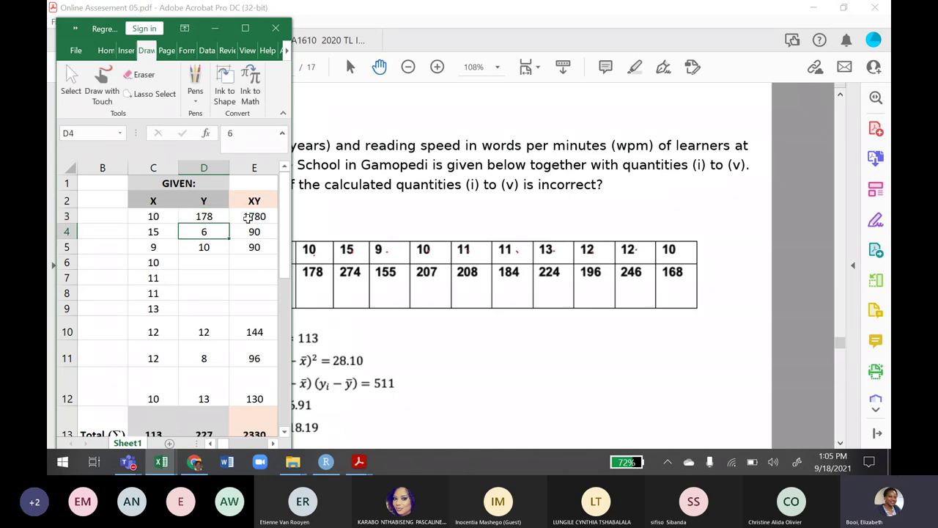
text(27)
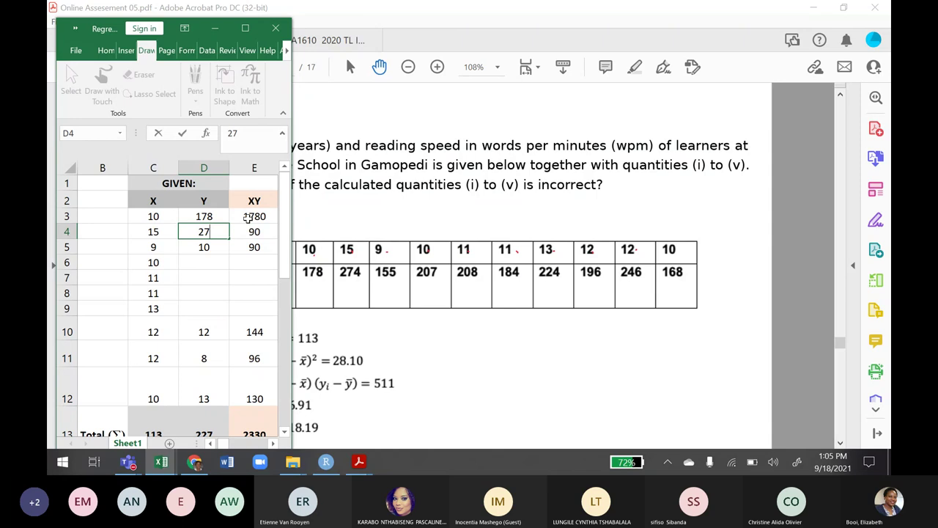
text(4)
key(Return)
text(155)
key(Return)
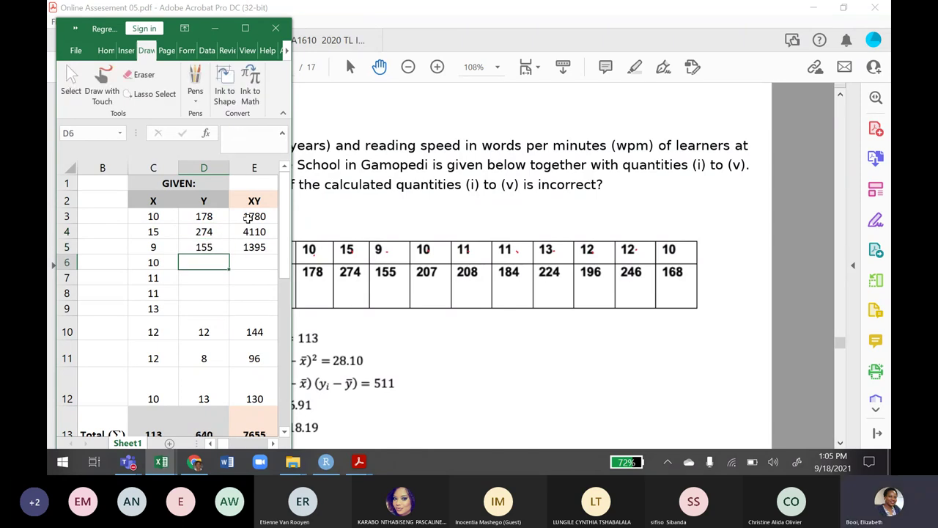
Enter the reading speeds 207, 208 and 184 in the Y column, cells D6 to D8
text(207)
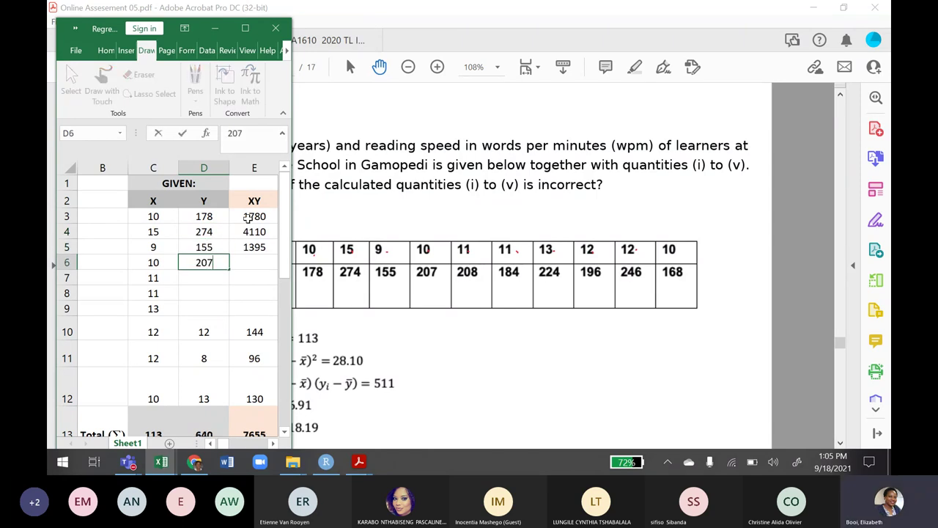
key(Return)
text(208)
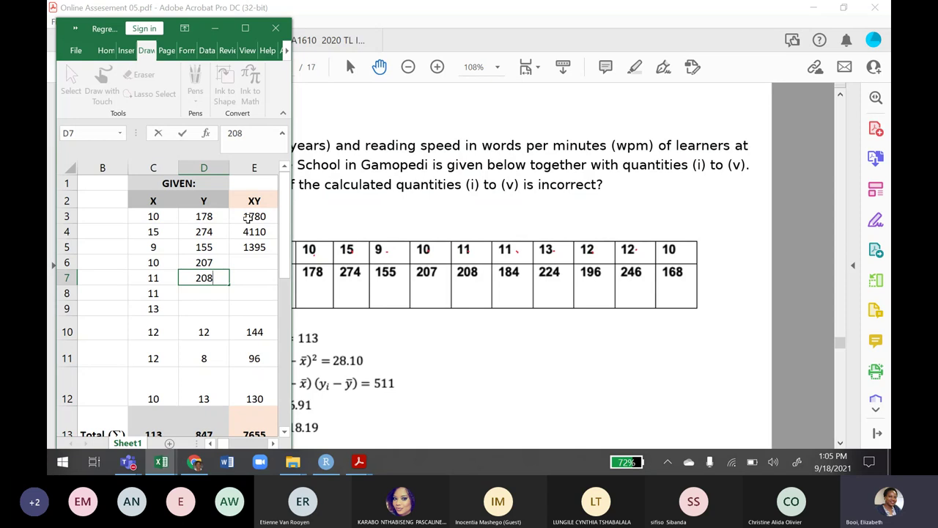
key(Return)
text(1)
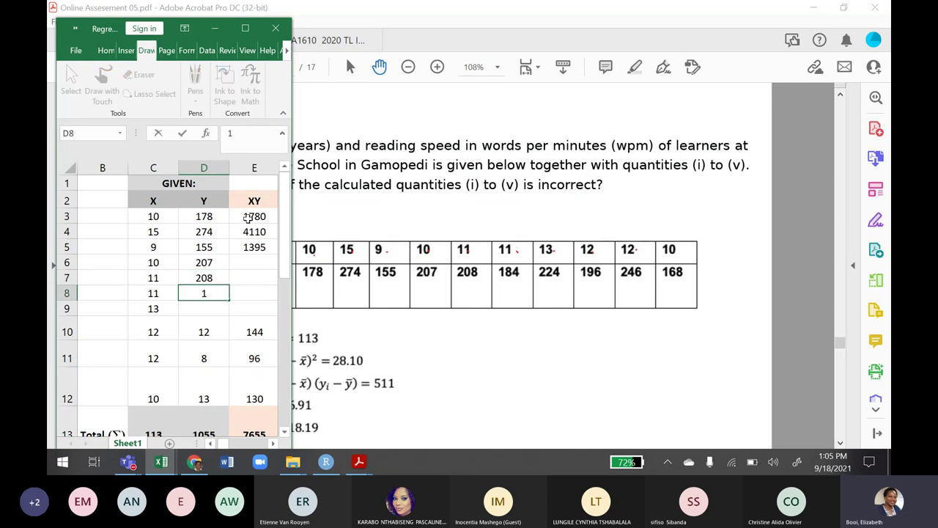
text(84)
key(Return)
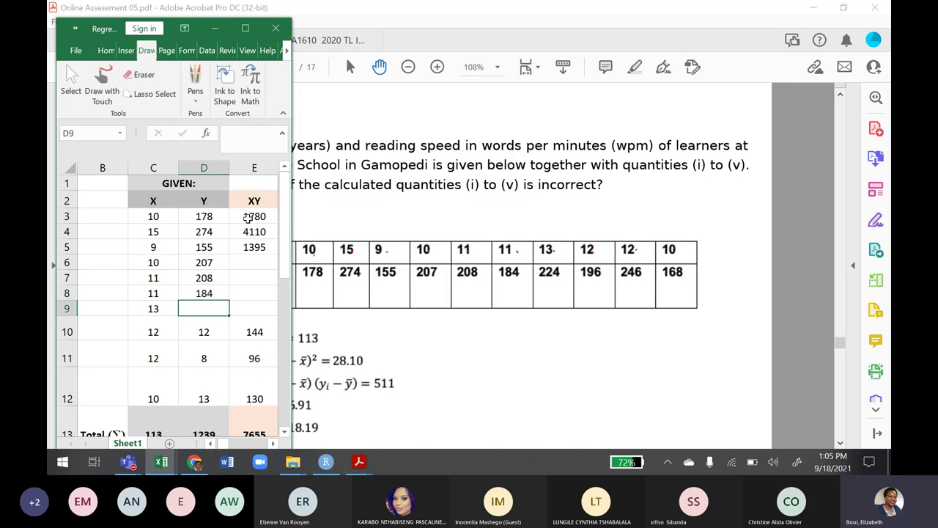
Enter the remaining reading speeds 224, 196, 246 and 168 in the Y column, cells D9 to D12
text(224)
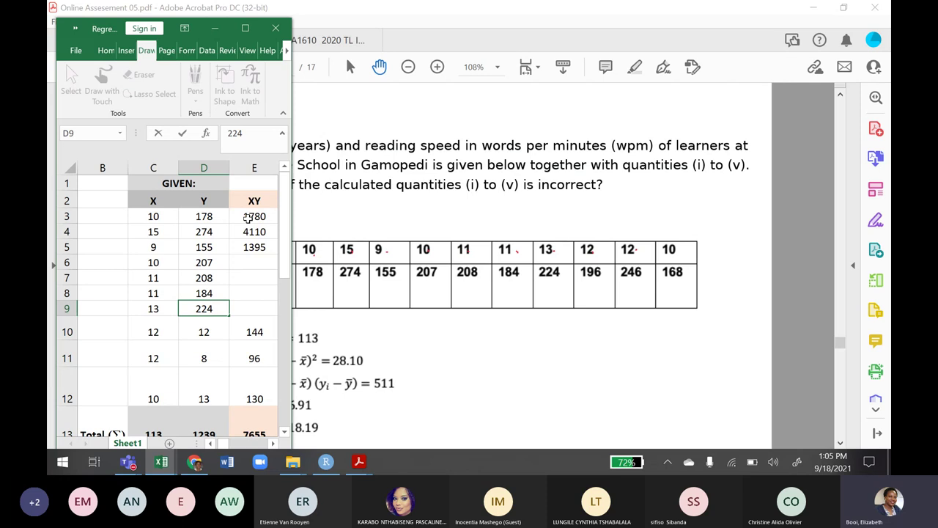
key(Return)
text(196)
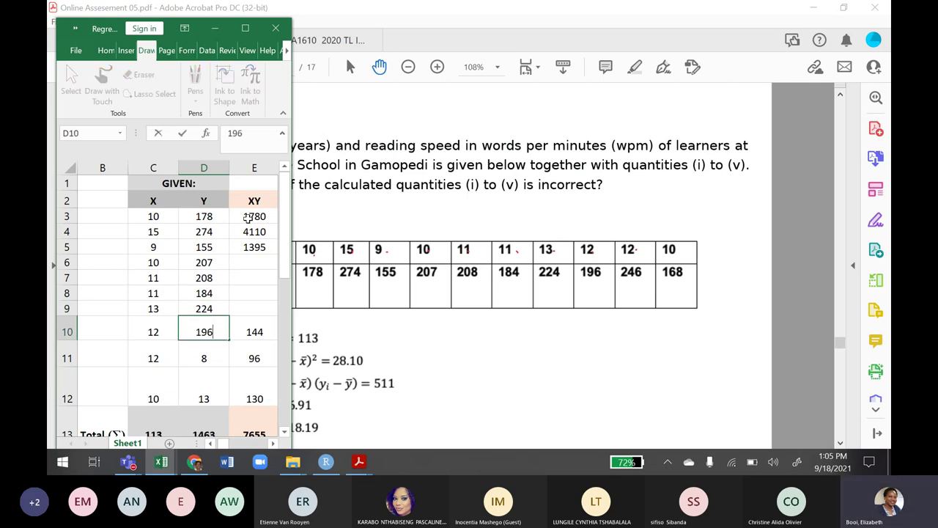
key(Return)
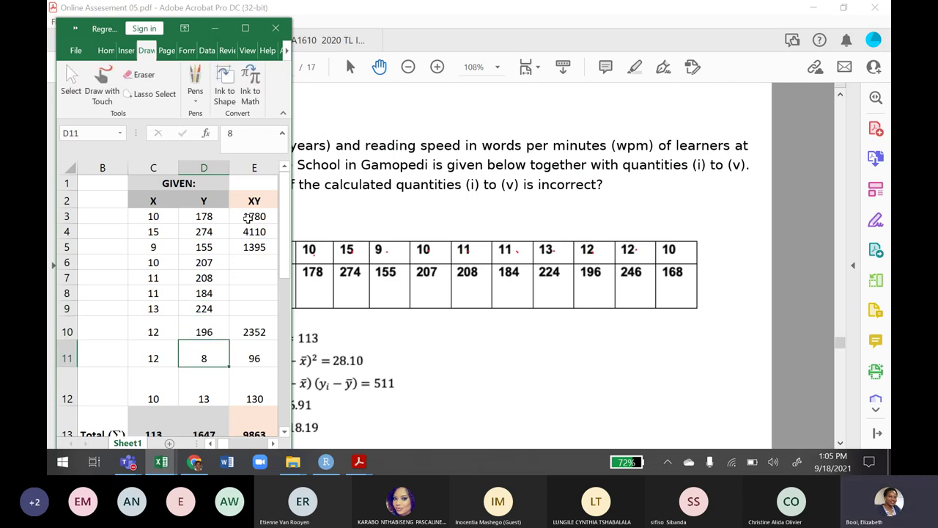
text(246)
key(Return)
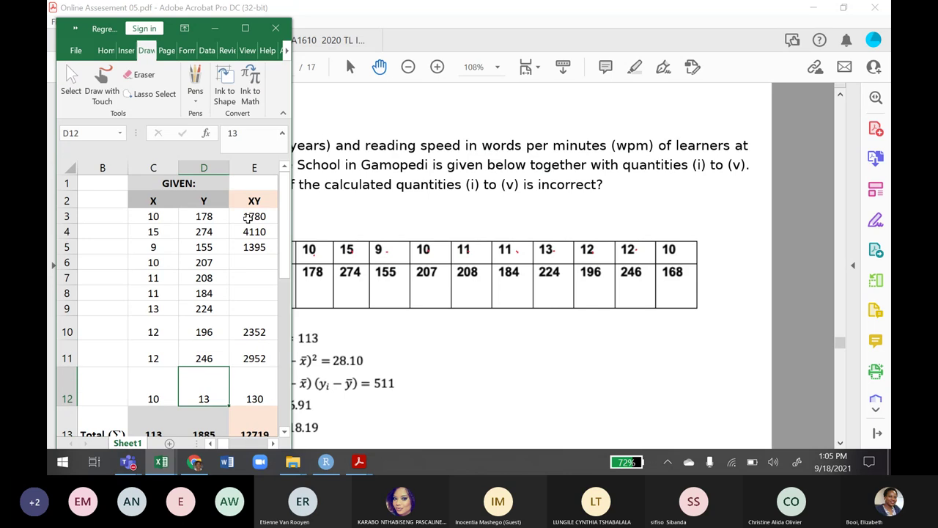
text(168)
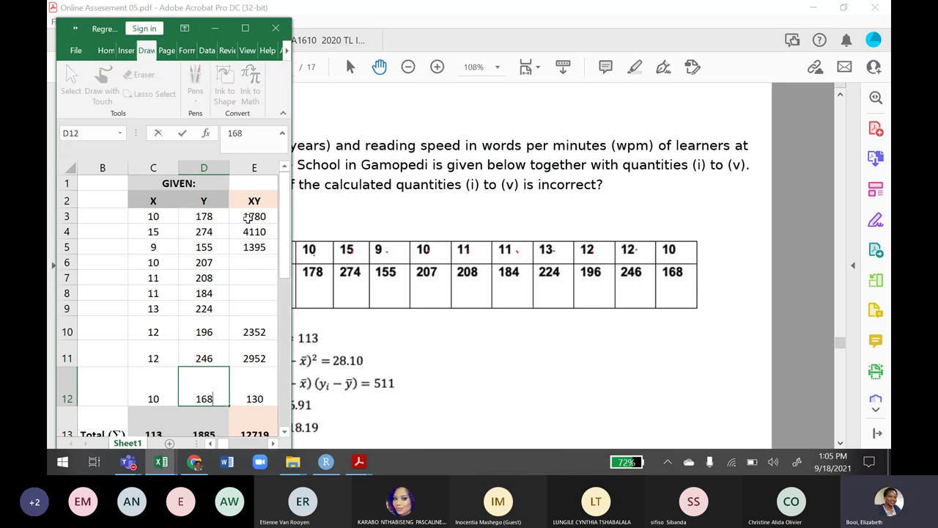
key(Return)
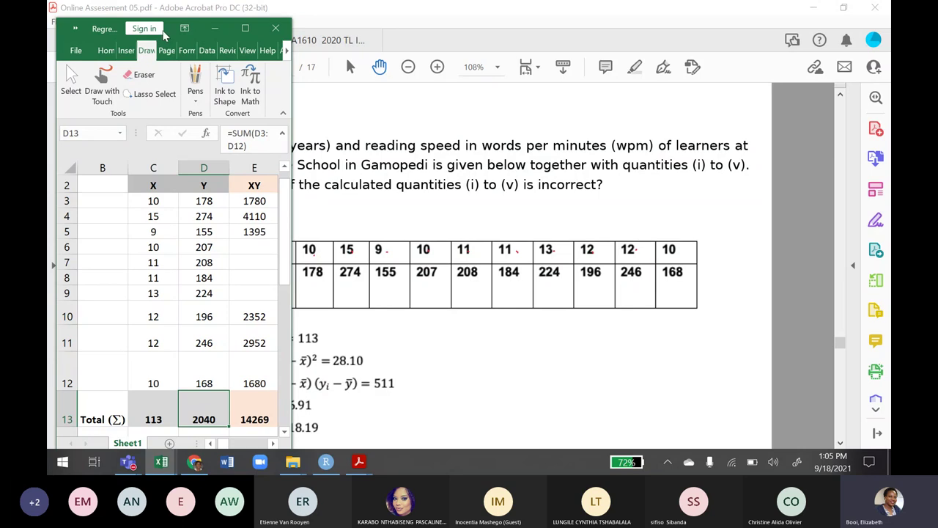
Move and widen the workbook window beside the question, and fill the XY, X² and Y² formulas from row 3 down to row 12
drag(108, 31, 490, 16)
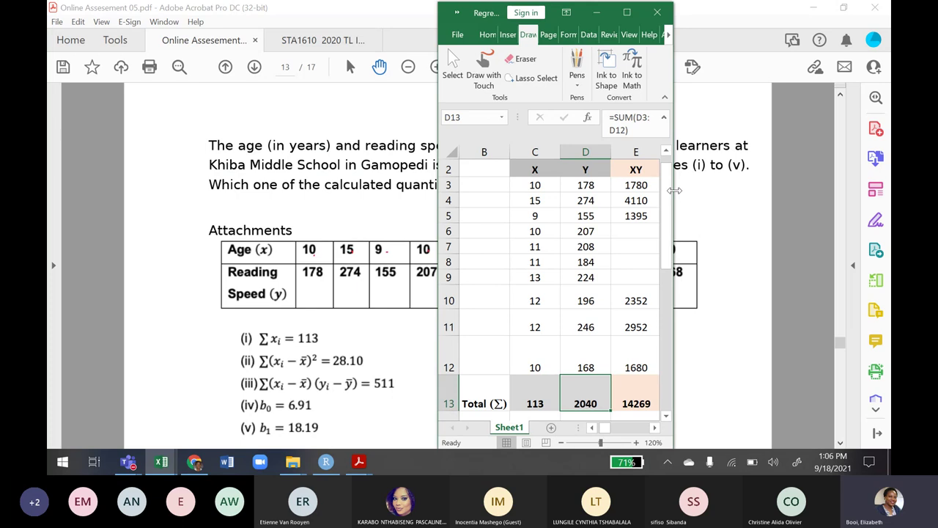
drag(674, 194, 810, 194)
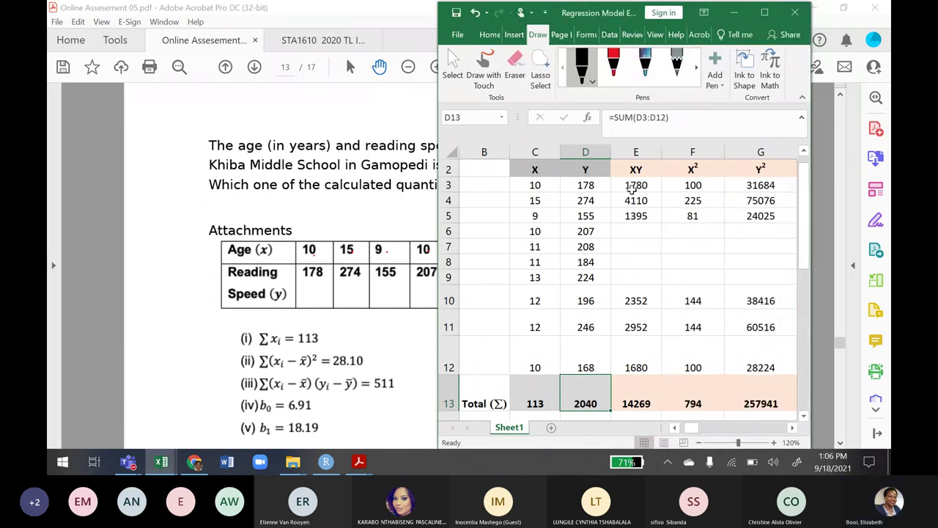
drag(631, 188, 690, 361)
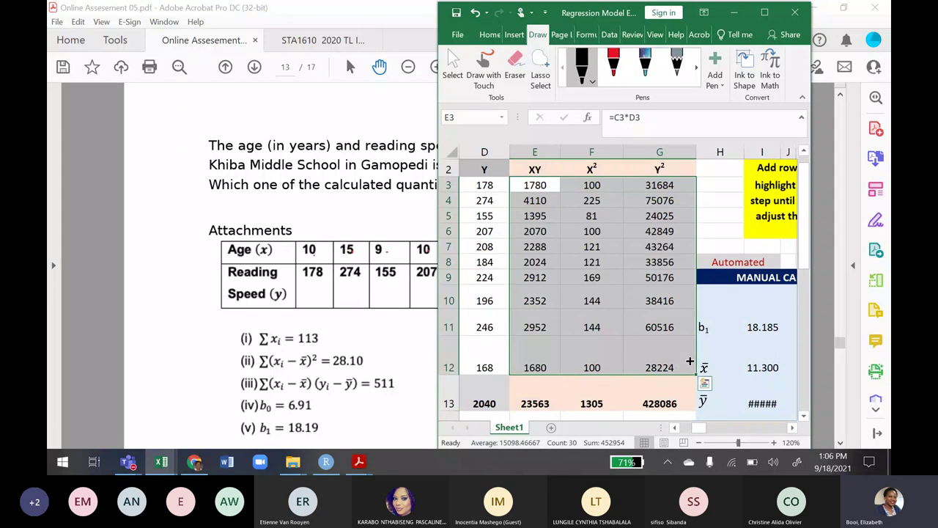
click(583, 320)
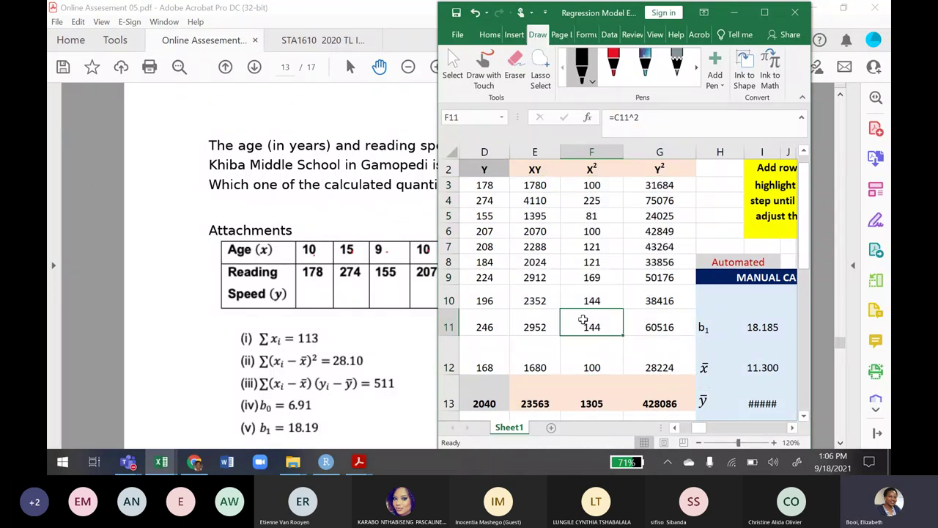
Mark the X total in cell C13 with a short black pen stroke
click(674, 427)
click(674, 430)
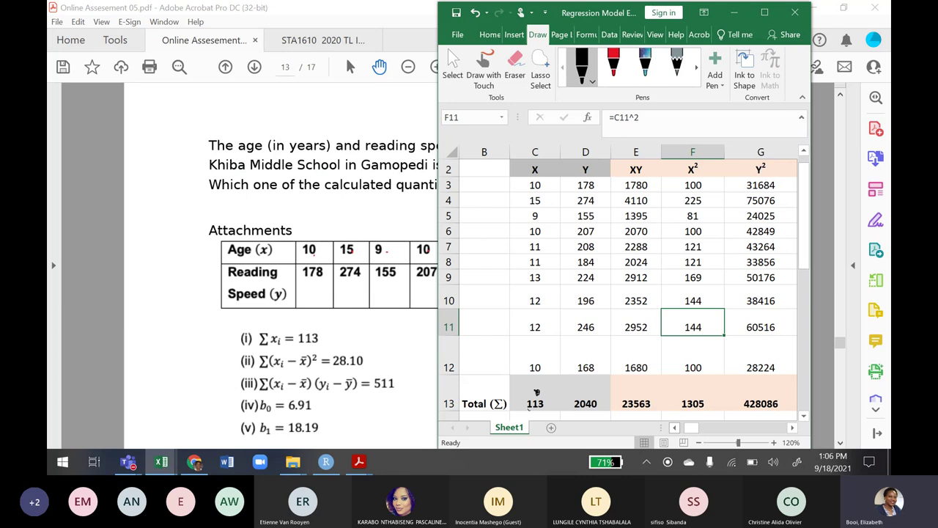
drag(535, 389, 548, 375)
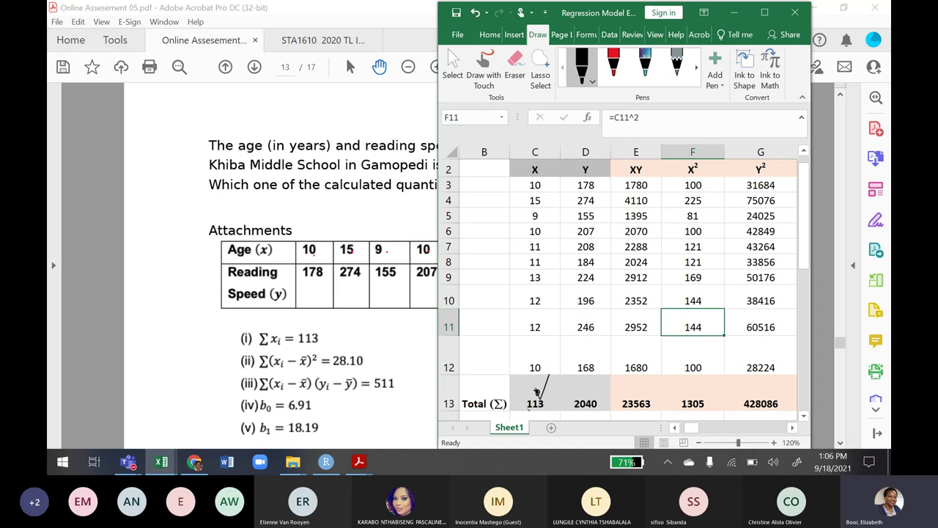
Insert a blank column E between the Y and XY columns and select its header cell E2
click(622, 146)
right_click(623, 148)
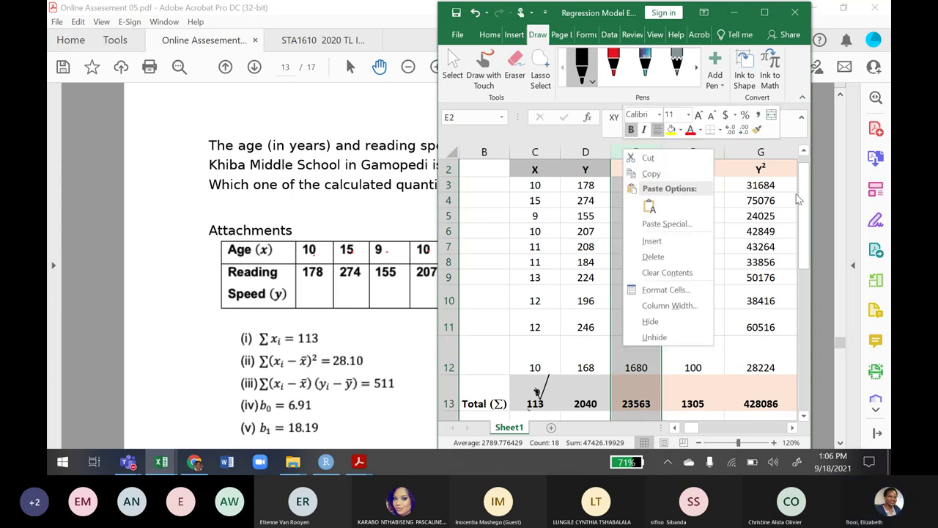
click(806, 216)
drag(806, 216, 794, 361)
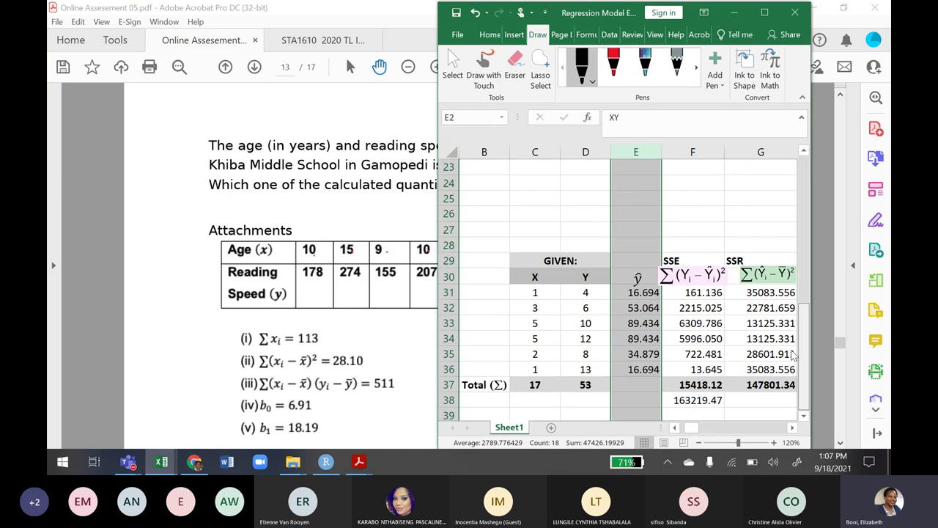
scroll(776, 308, up, 7)
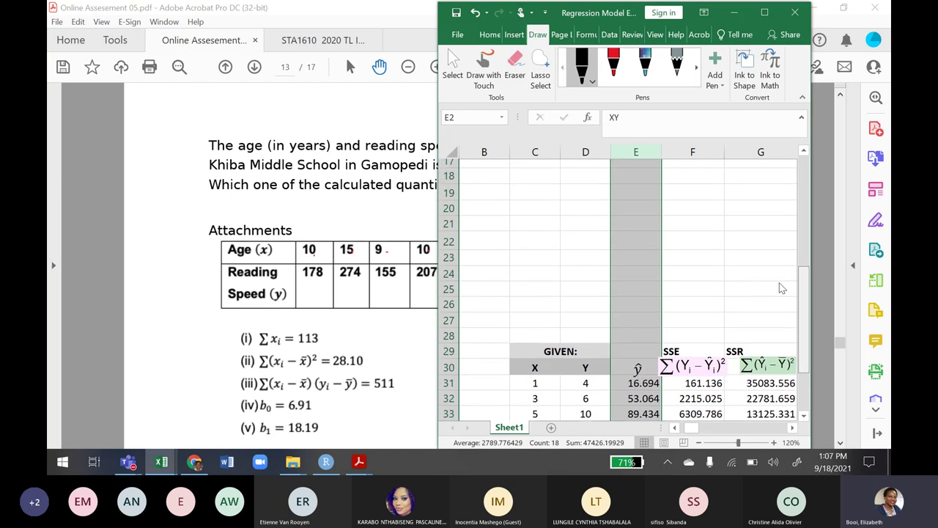
right_click(638, 148)
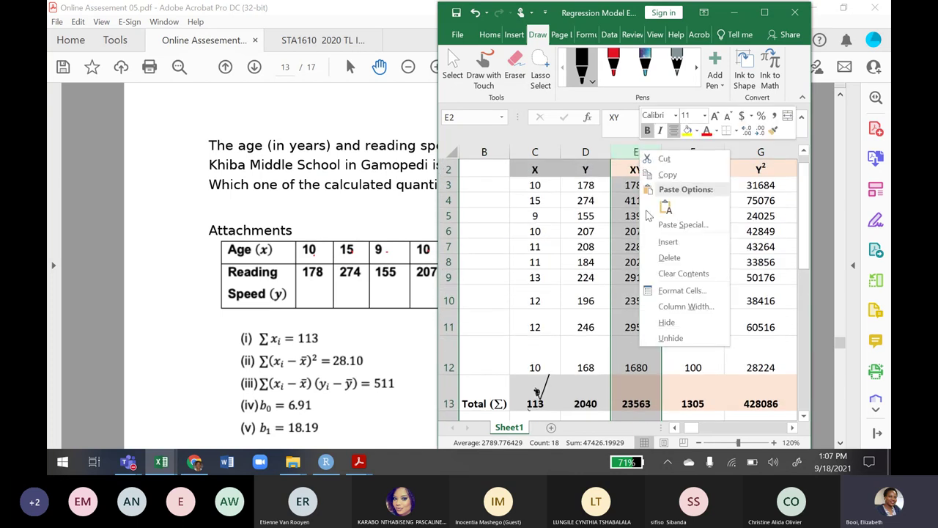
click(668, 248)
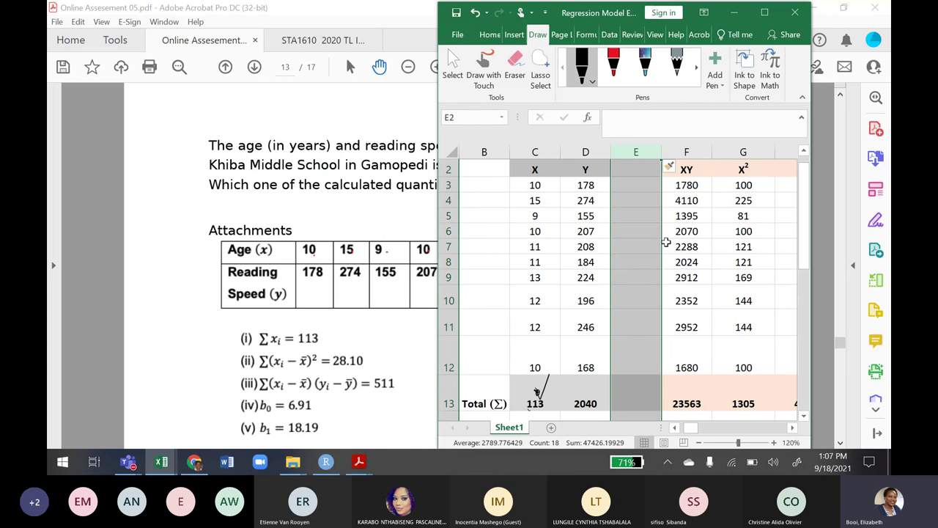
click(638, 214)
click(624, 163)
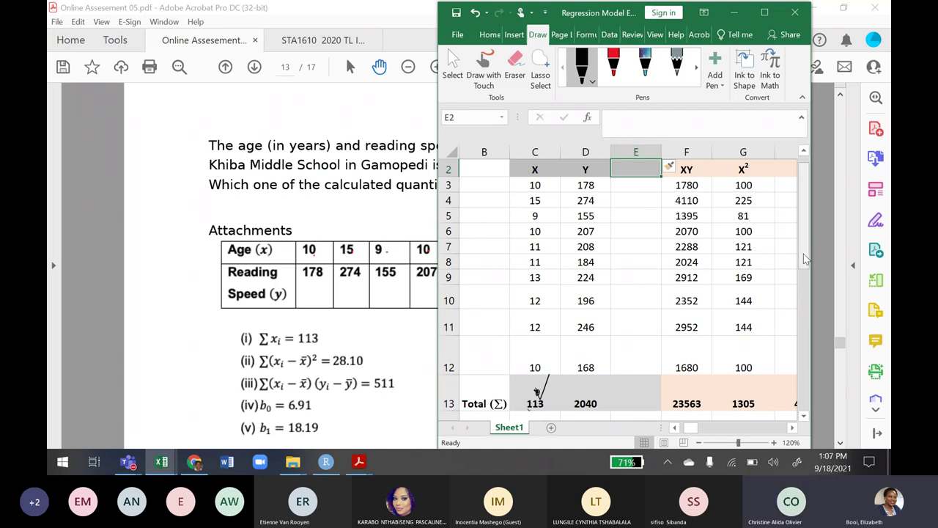
Examine the formula behind the x̄ value in cell J12 of the manual calculation block
scroll(805, 258, up, 1)
scroll(805, 257, down, 1)
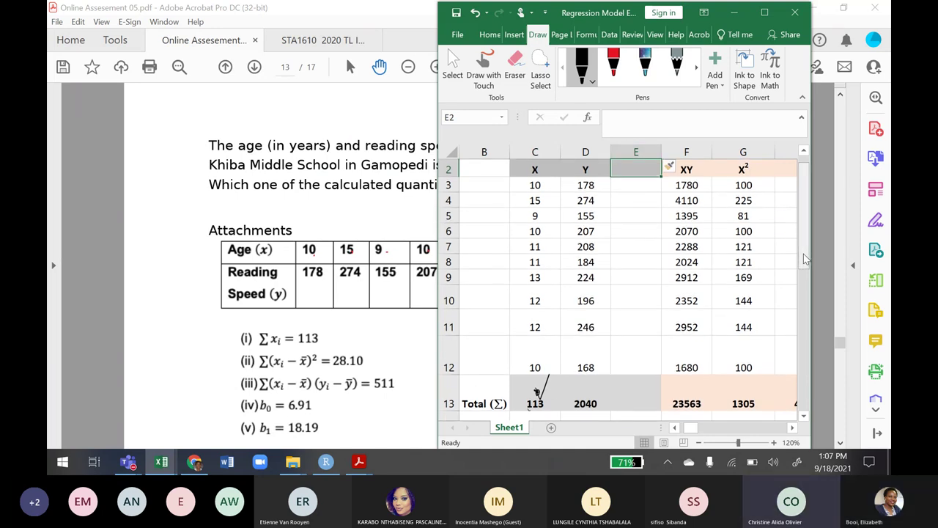
scroll(804, 257, up, 1)
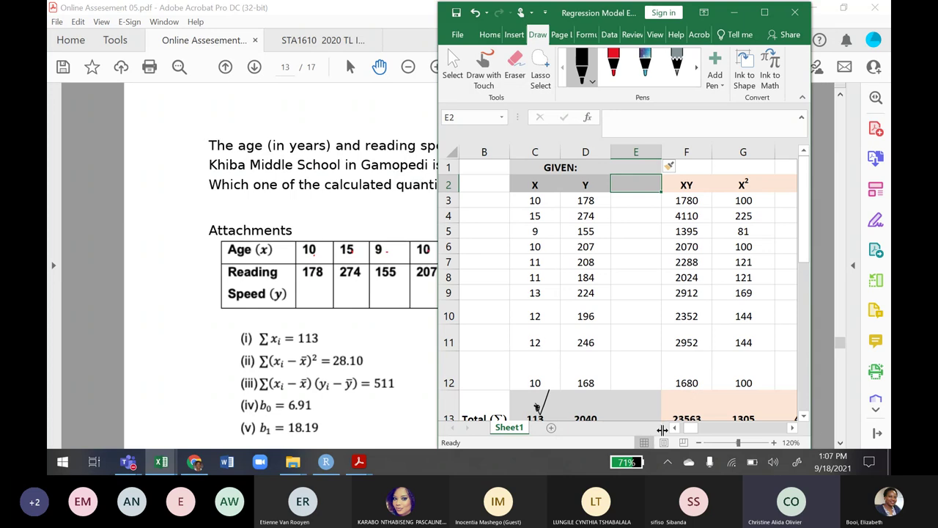
double_click(792, 429)
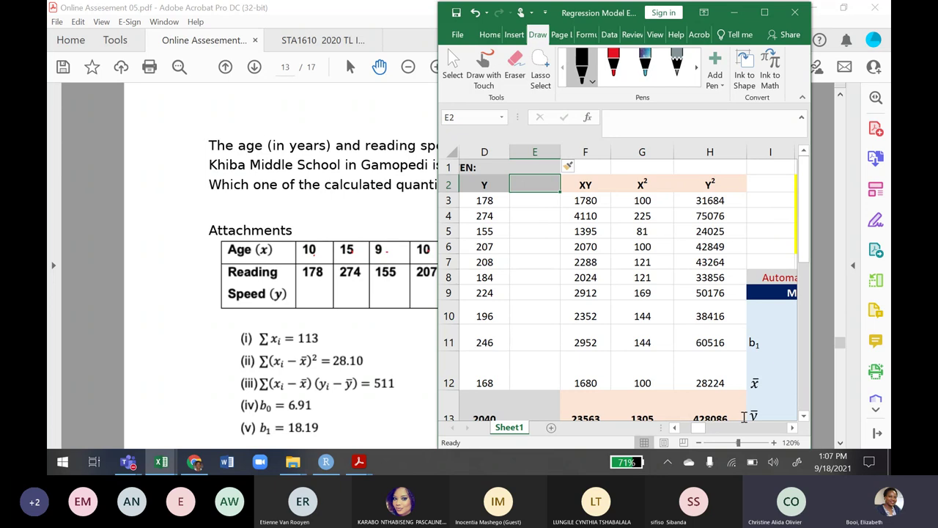
double_click(792, 428)
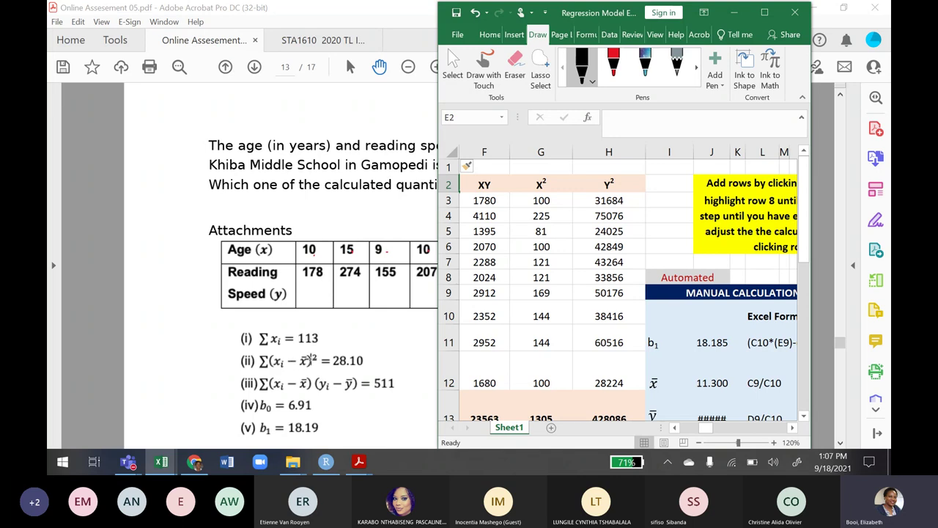
click(711, 382)
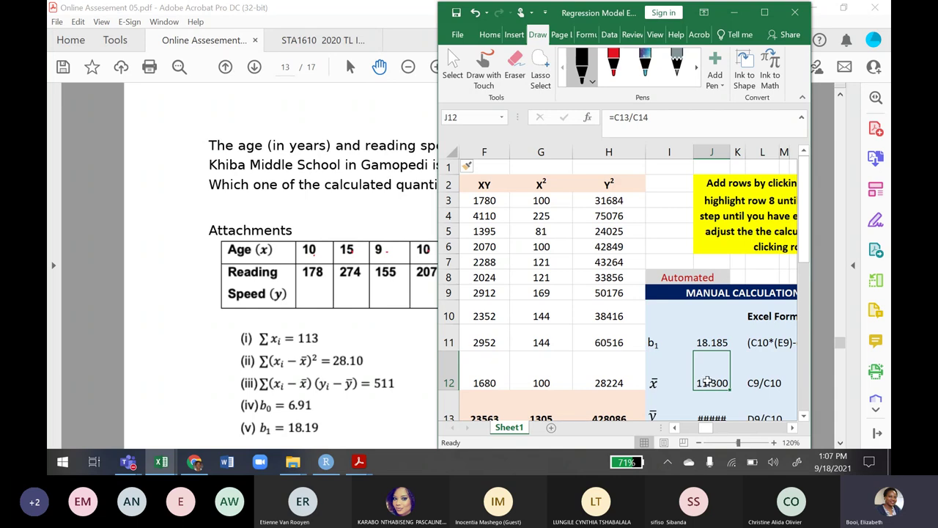
drag(706, 429, 686, 437)
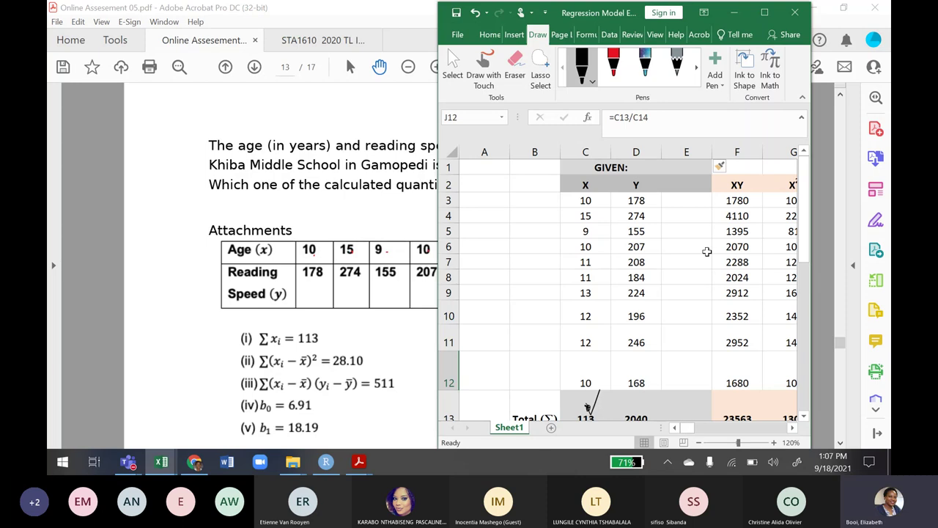
Label the new column "X- mean" in cell E2
click(677, 184)
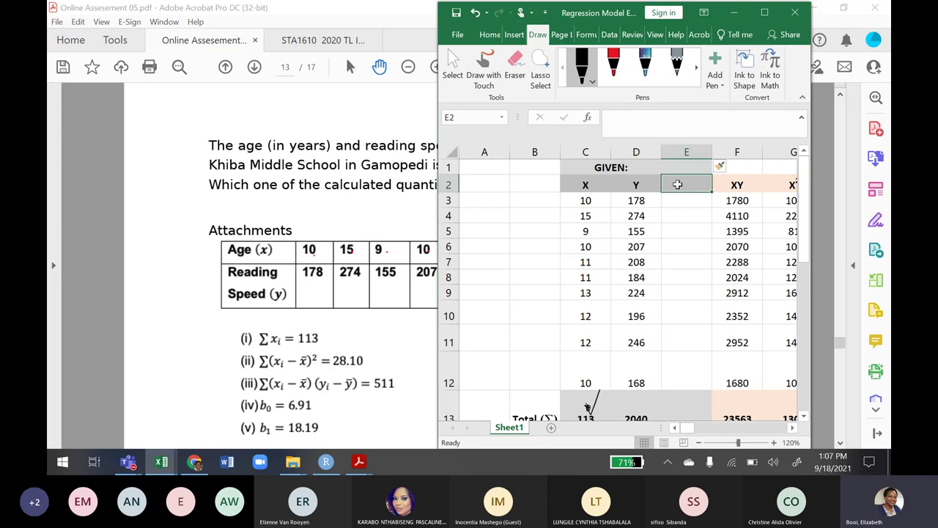
text(X-)
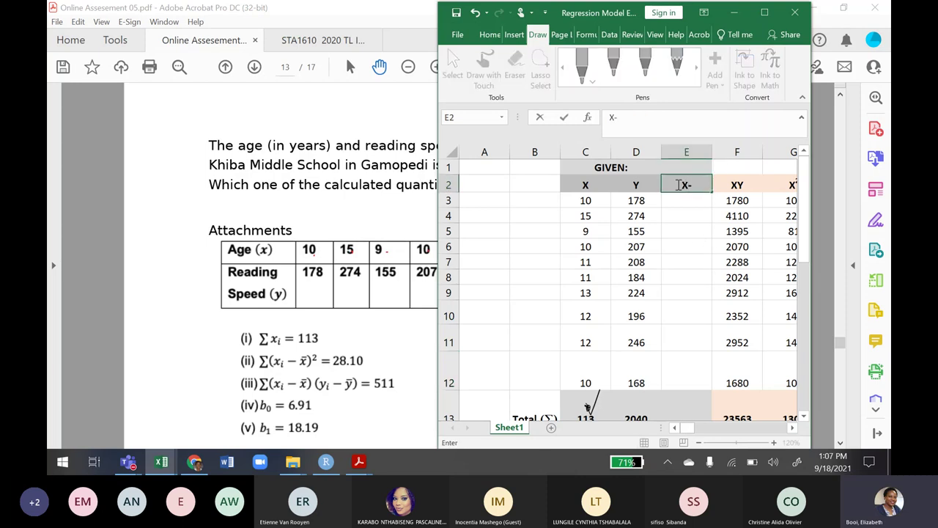
text( mean)
Try to enter a formula in cell E3 that subtracts an absolute reference from the X value in C3
click(680, 201)
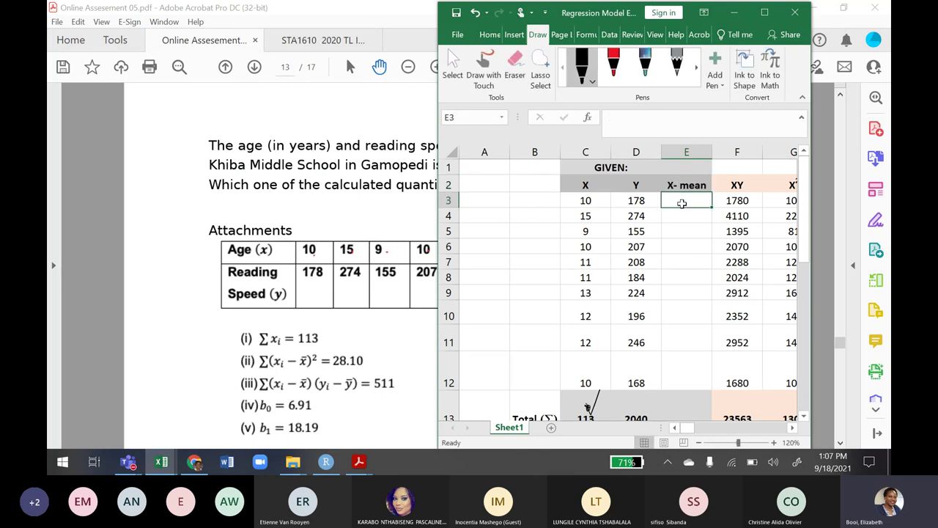
text(=)
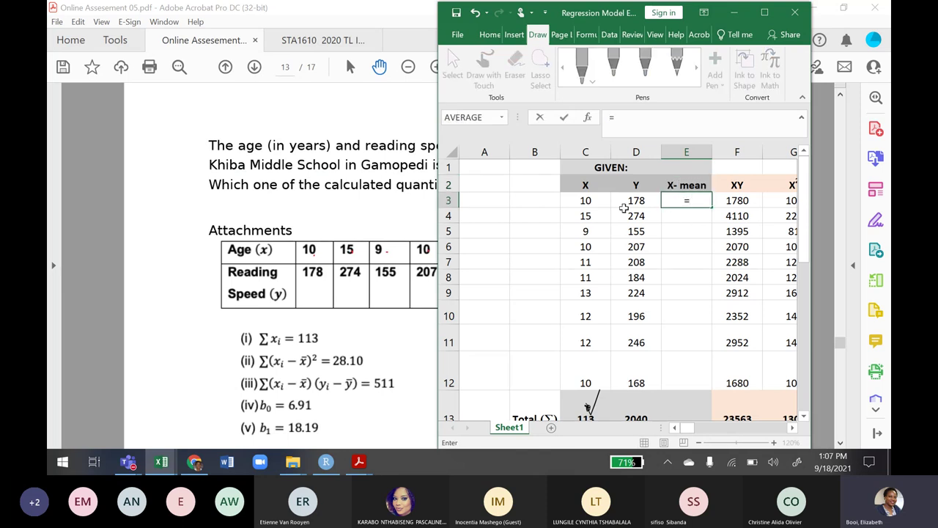
click(595, 205)
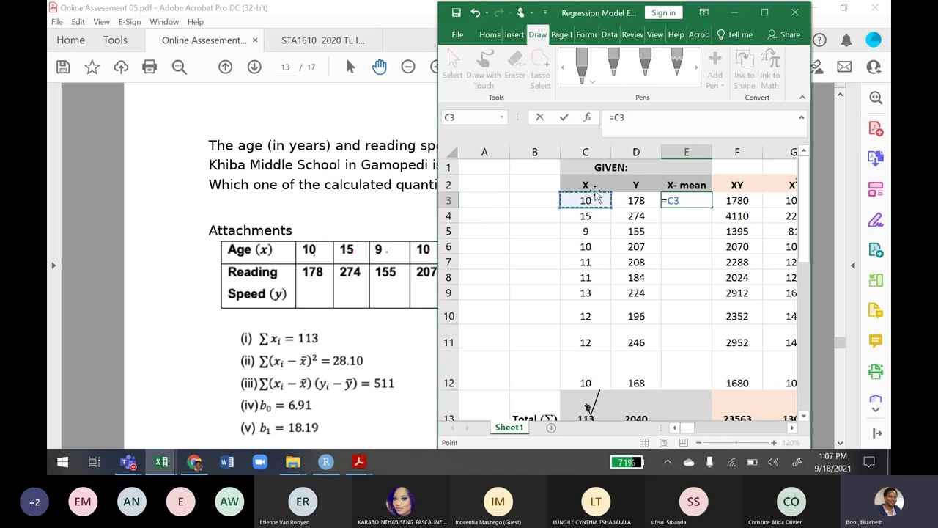
text(-)
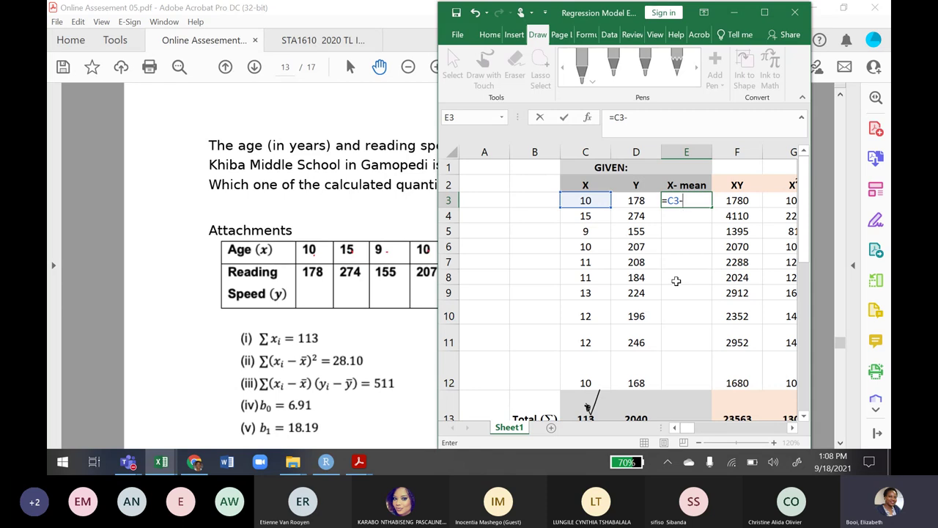
text($)
drag(687, 429, 704, 431)
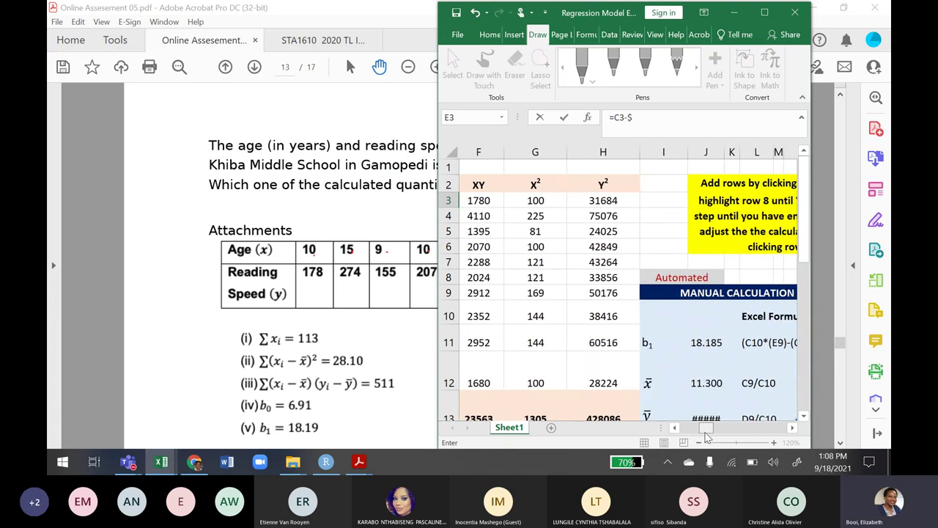
key(Return)
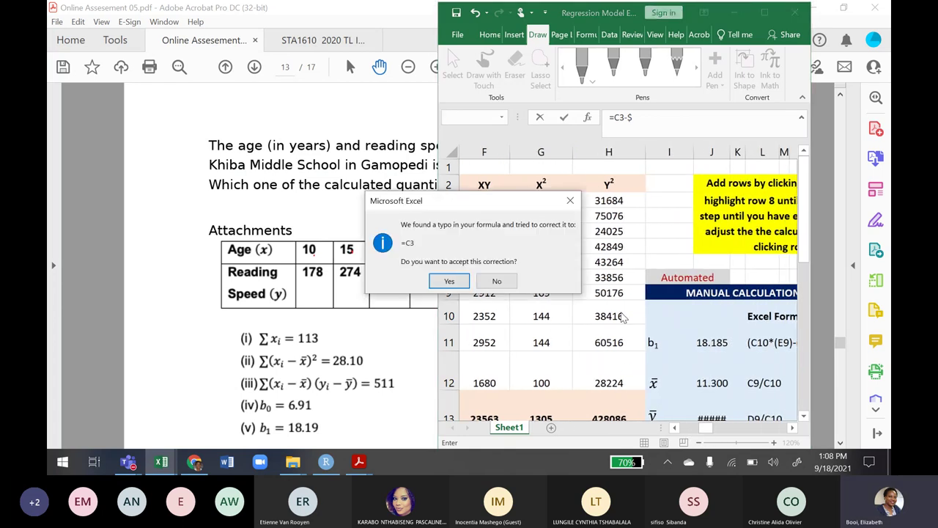
click(448, 281)
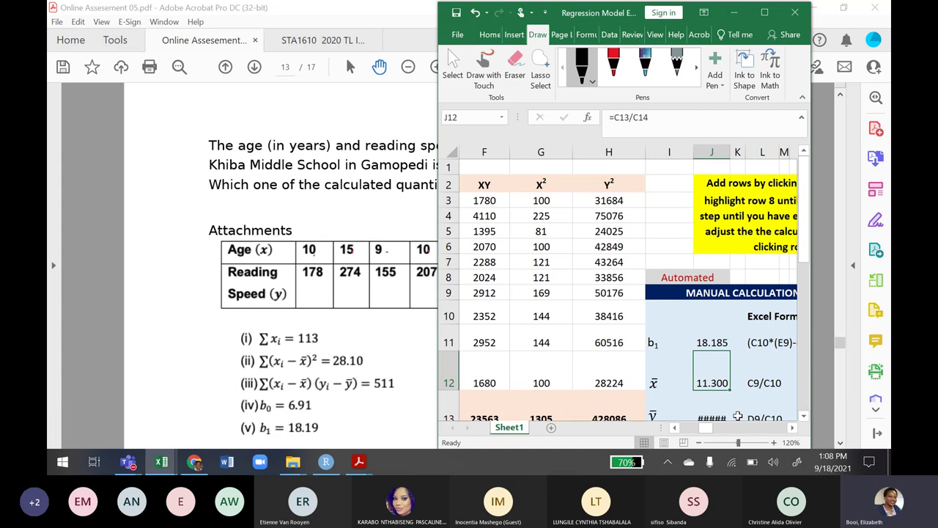
key(Down)
scroll(674, 429, left, 2)
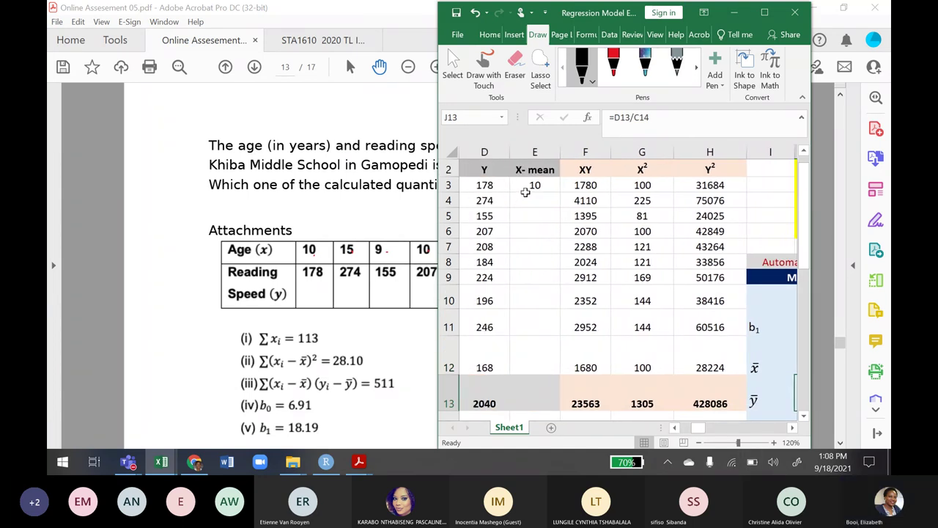
Replace the content of cell E3 with the formula =C3-J12 to subtract the x̄ value from the first X value
click(527, 186)
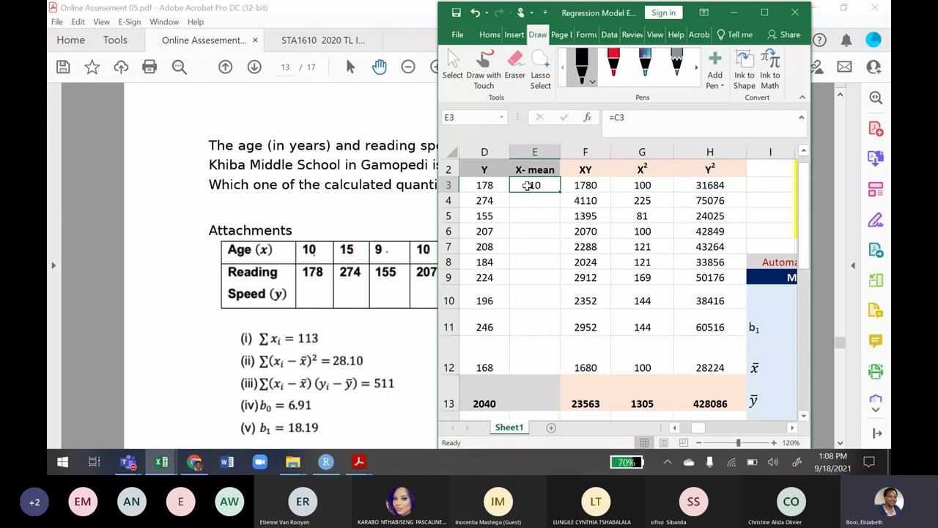
key(BackSpace)
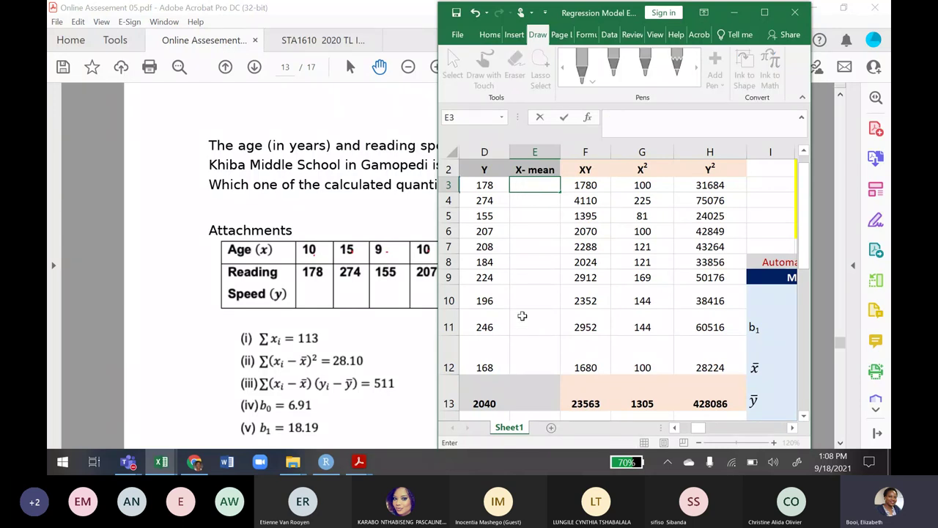
text(=)
scroll(681, 411, left, 3)
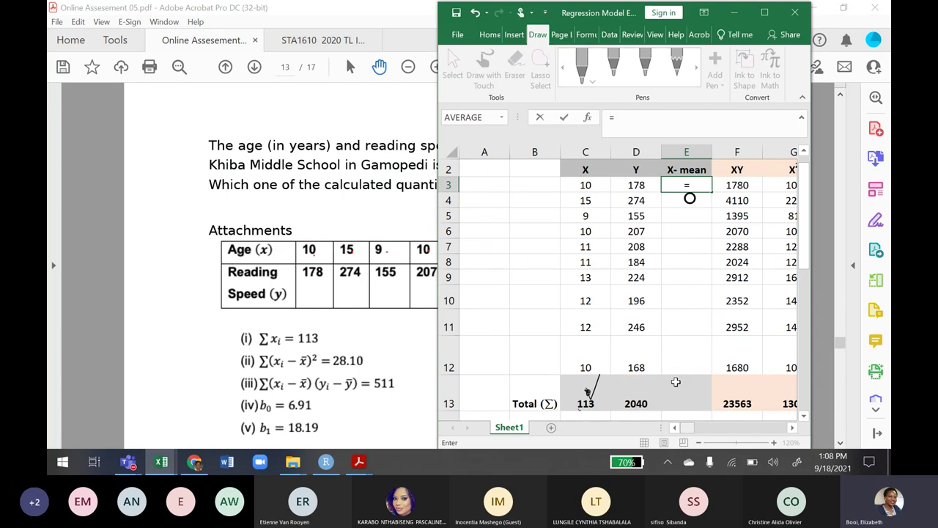
click(604, 186)
text(-)
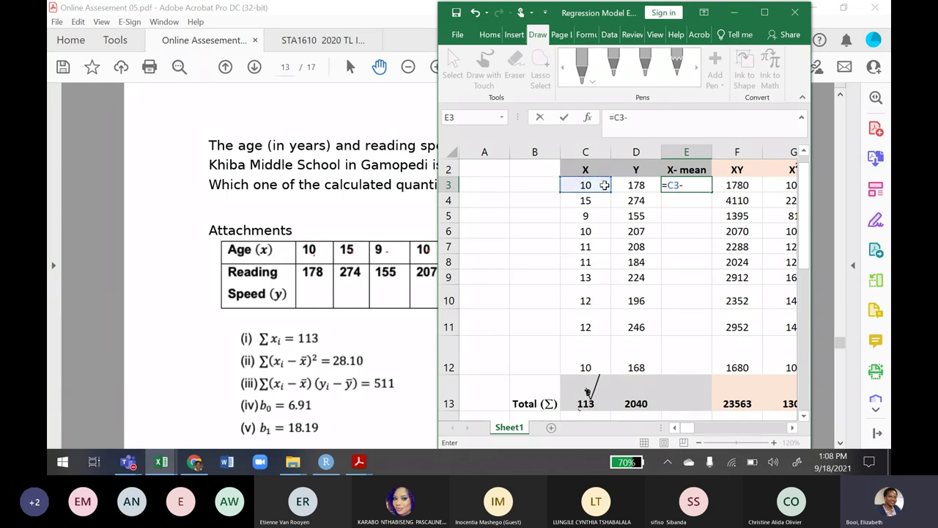
click(791, 427)
click(792, 427)
click(792, 427)
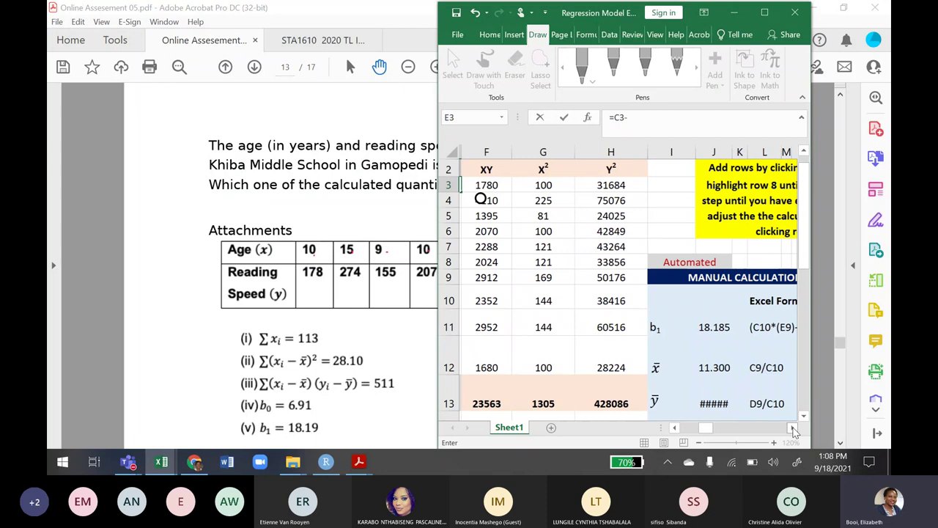
click(703, 367)
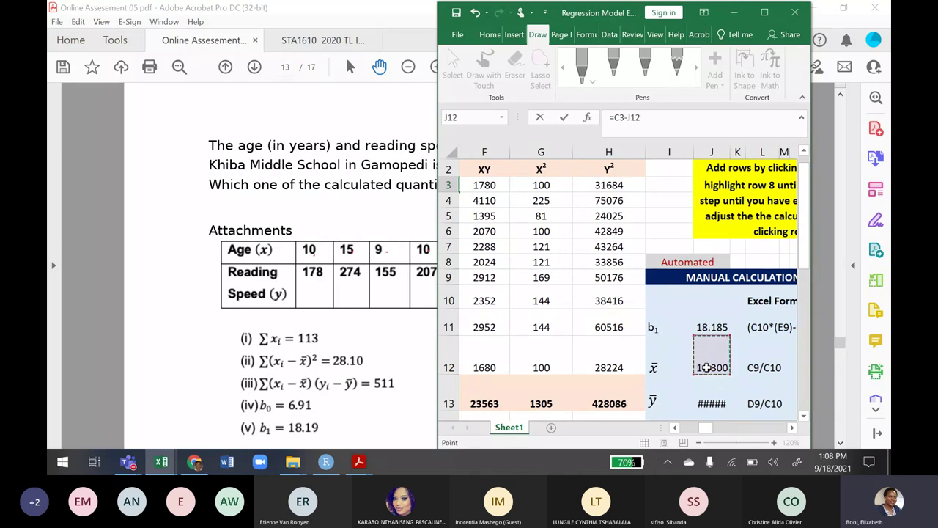
key(Return)
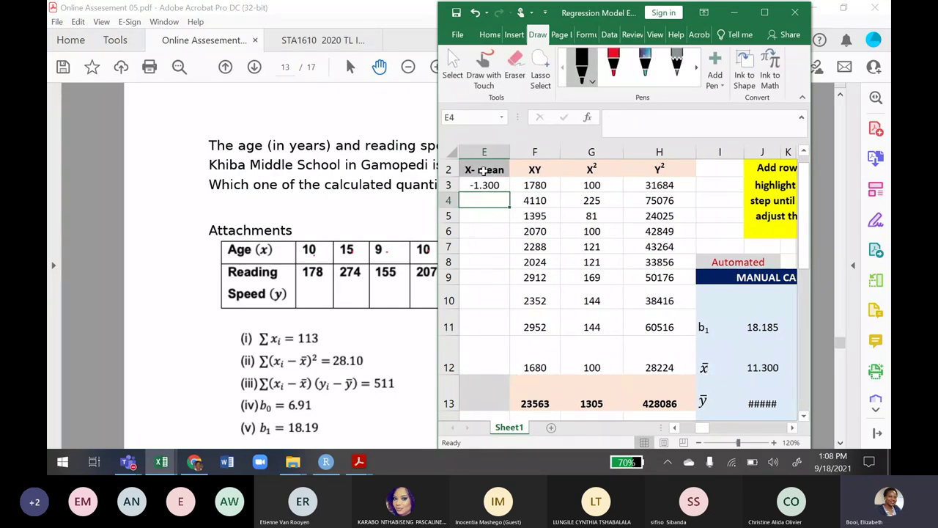
Make the x̄ reference in E3 absolute so the formula reads =C3-$J$12
click(481, 186)
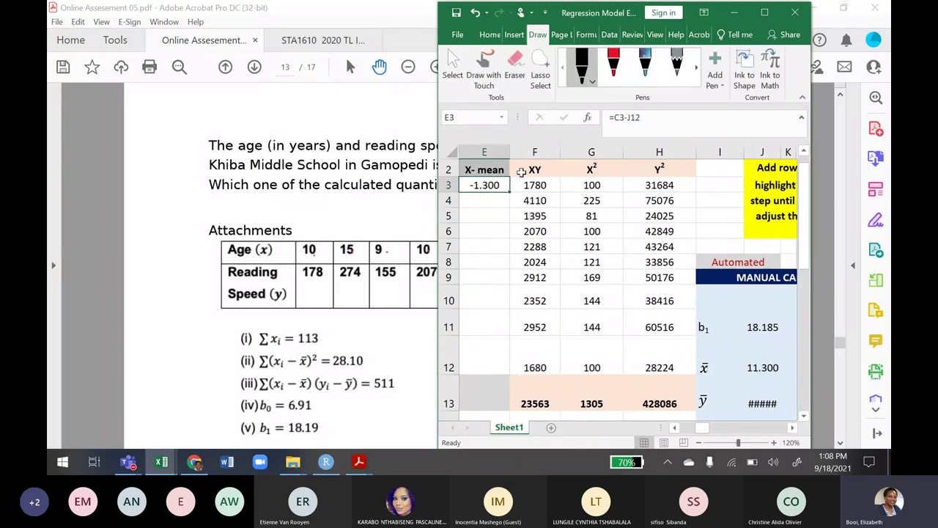
click(622, 117)
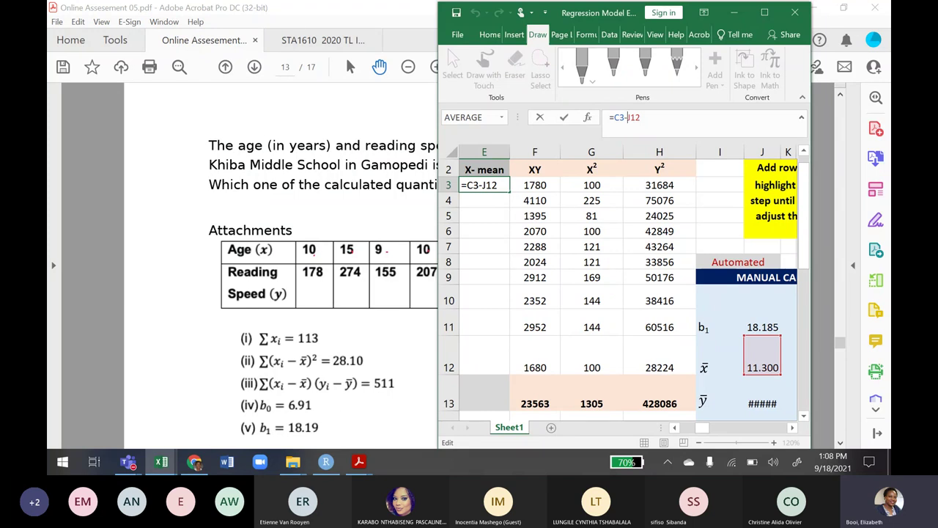
text($)
text($)
key(Return)
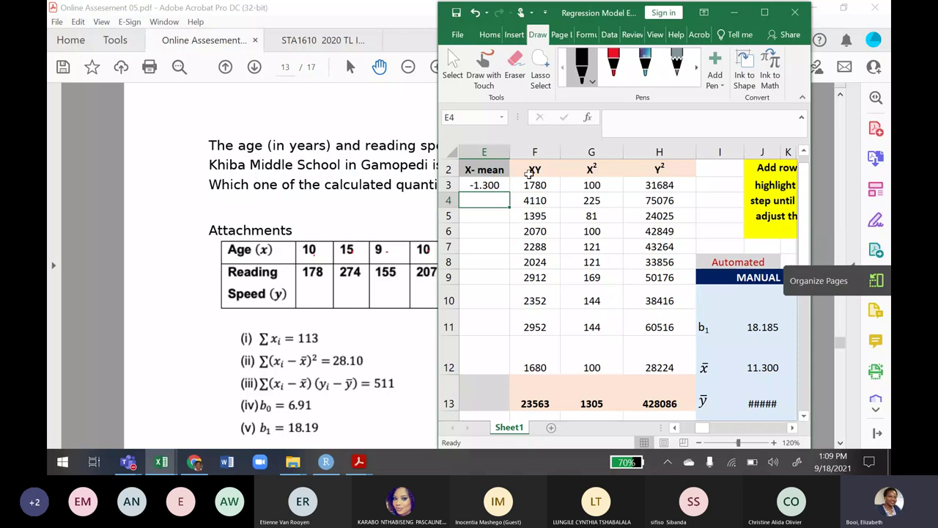
Square the deviation in cell E3 by changing its formula to =(C3-$J$12)^2
click(482, 183)
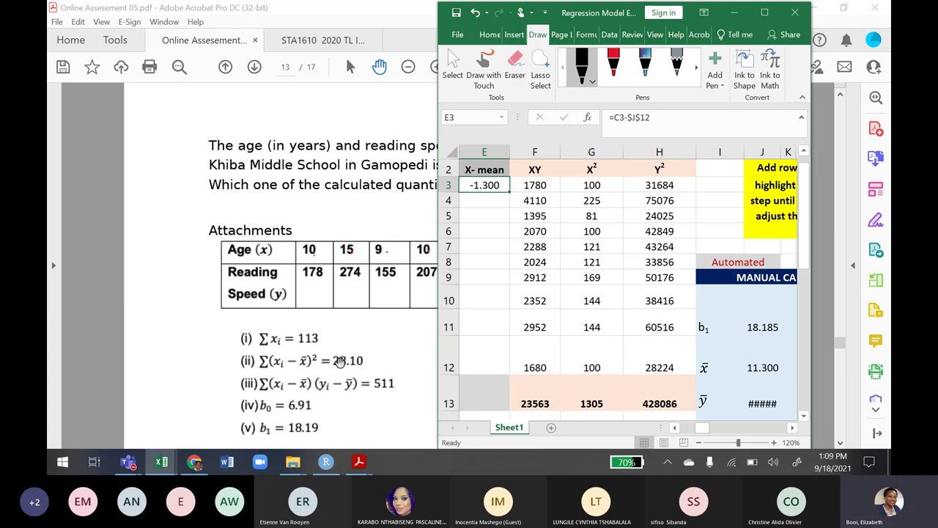
click(616, 117)
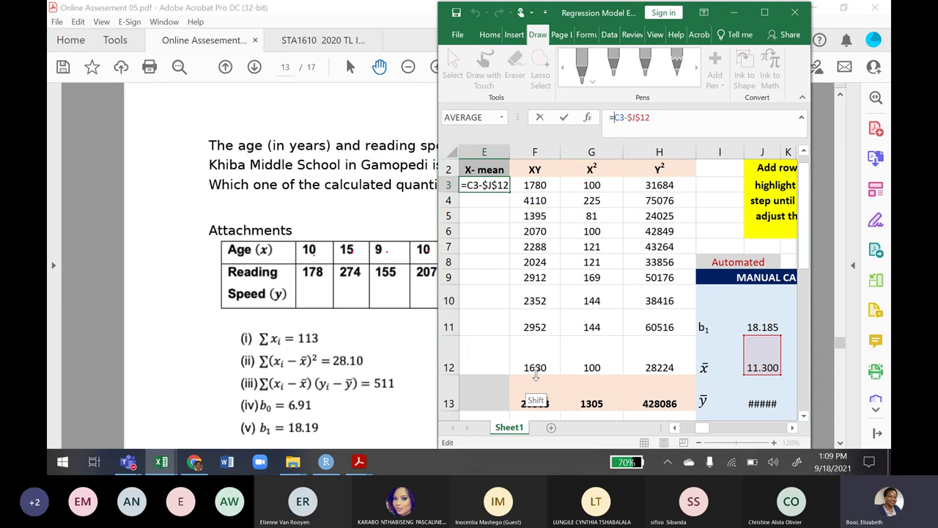
text(()
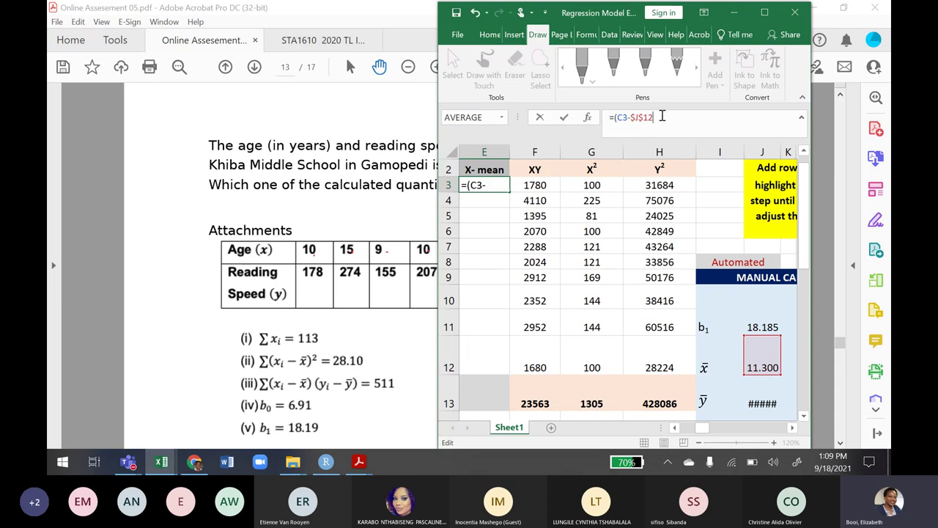
click(661, 117)
key(Return)
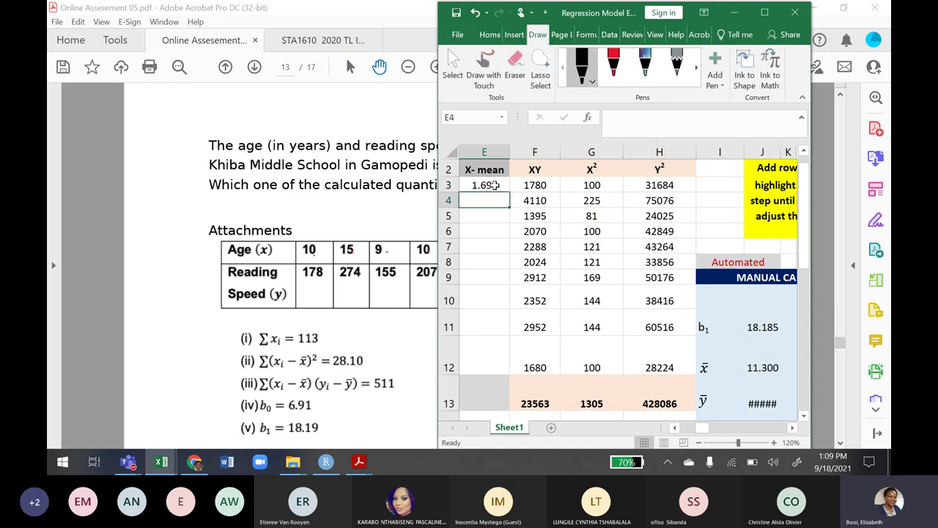
Rewrite the squared deviation in E3 as a product with the formula =(C3-$J$12)*(C3-$J$12)
click(484, 184)
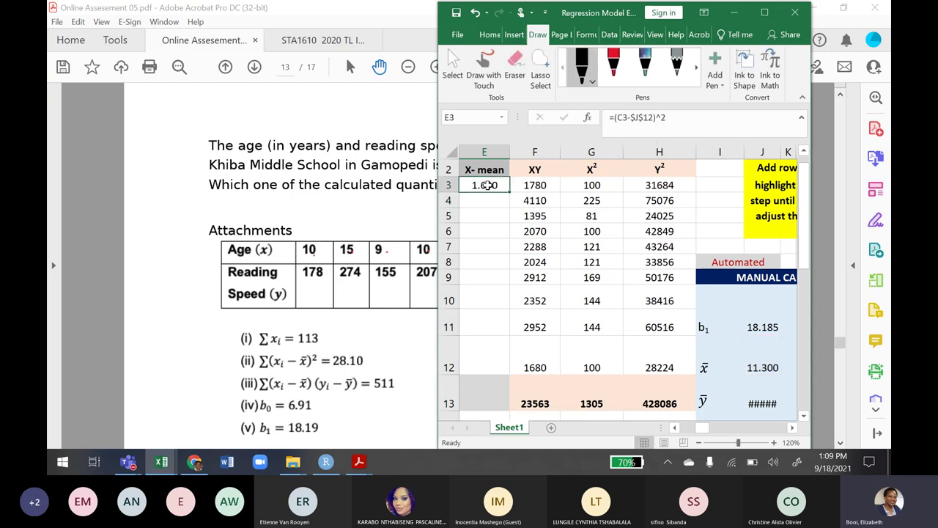
click(669, 118)
drag(658, 117, 654, 117)
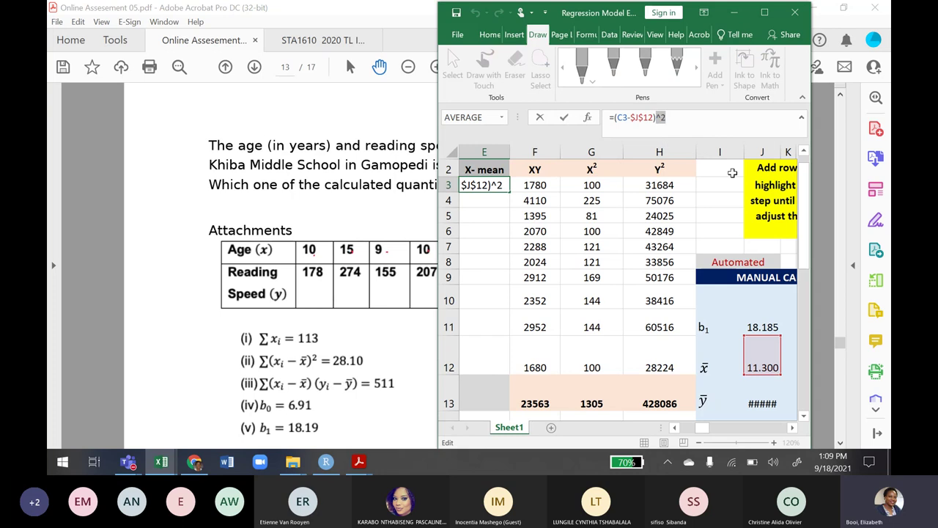
text(*)
drag(656, 117, 612, 118)
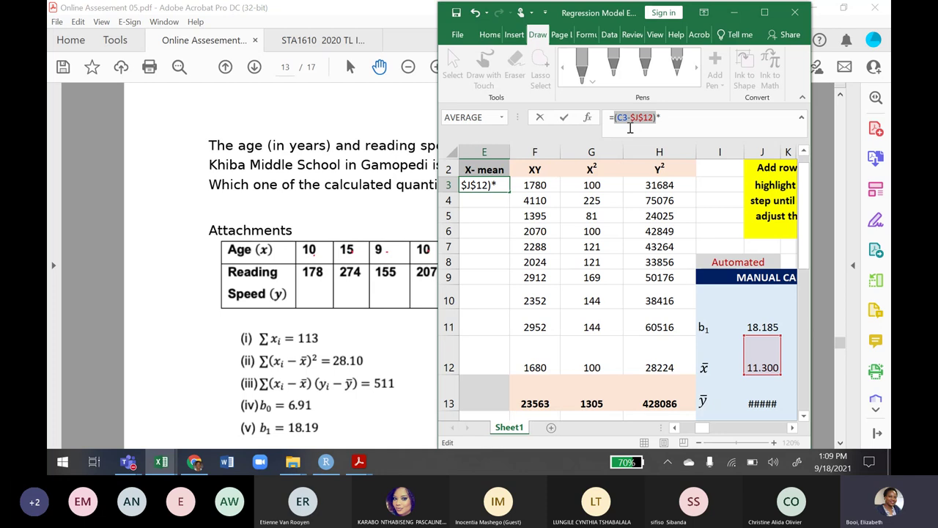
click(669, 118)
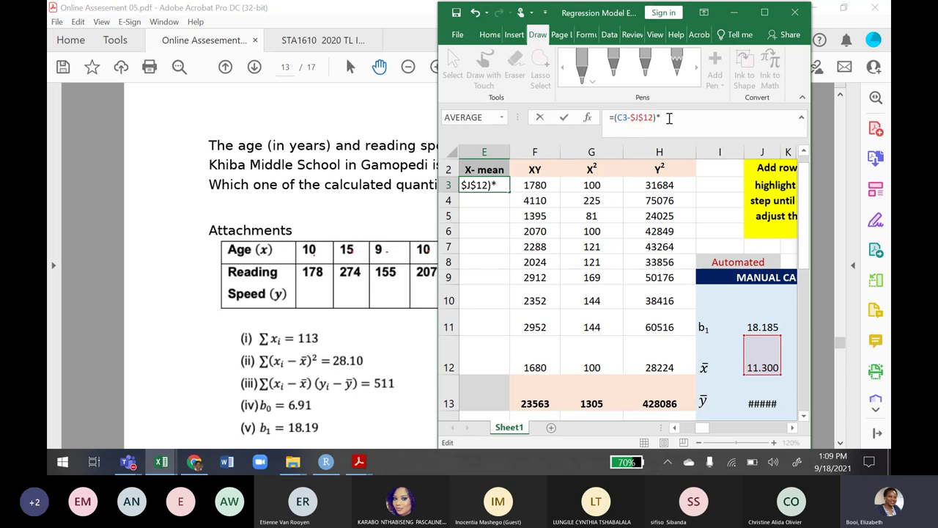
key(ctrl+v)
key(Return)
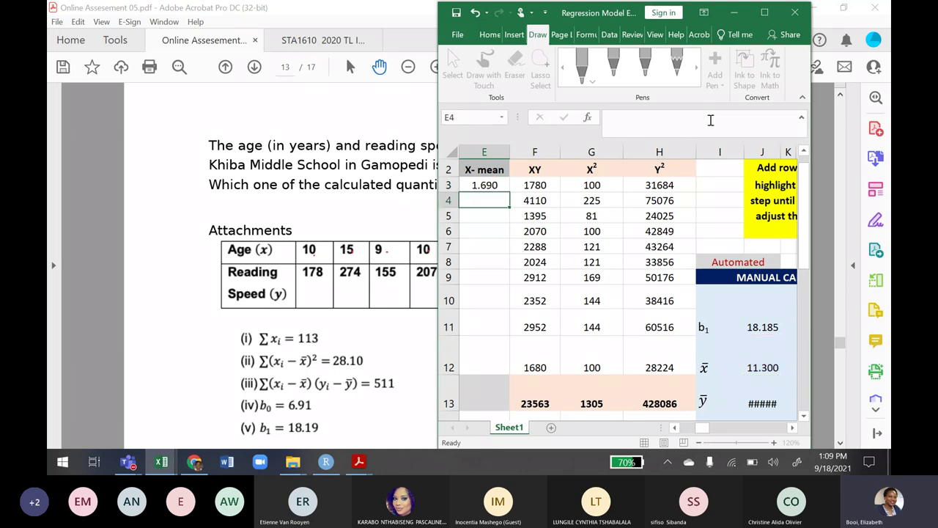
Fill the E3 formula down through cell E12 and inspect the copied formula in E8
click(671, 123)
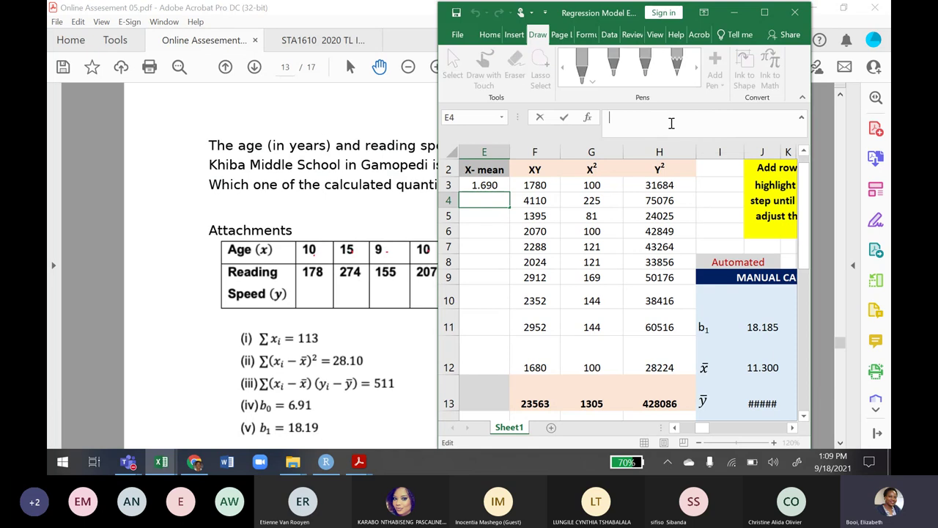
click(487, 184)
drag(509, 192, 497, 370)
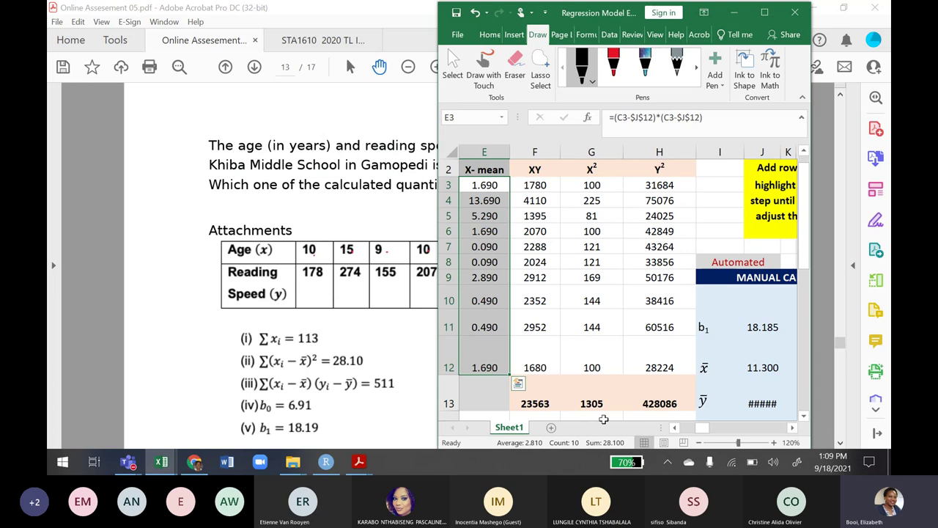
double_click(487, 262)
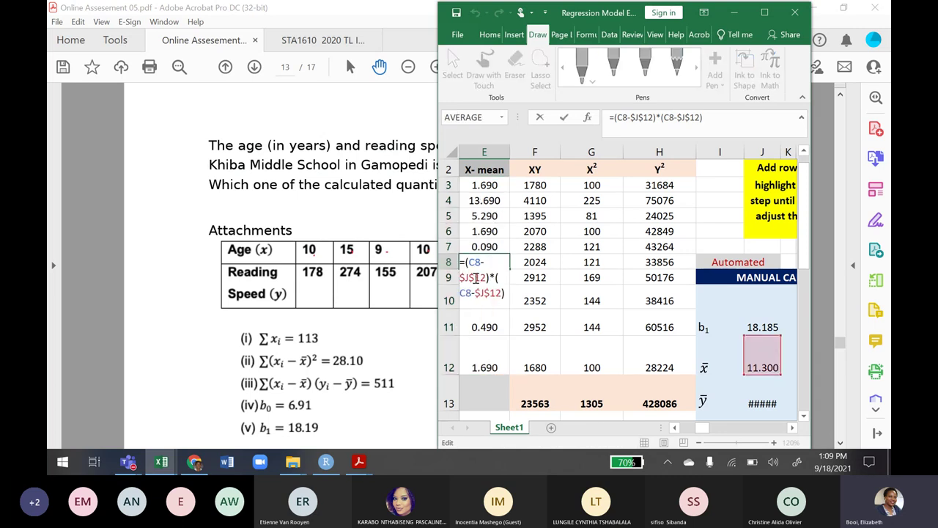
click(485, 186)
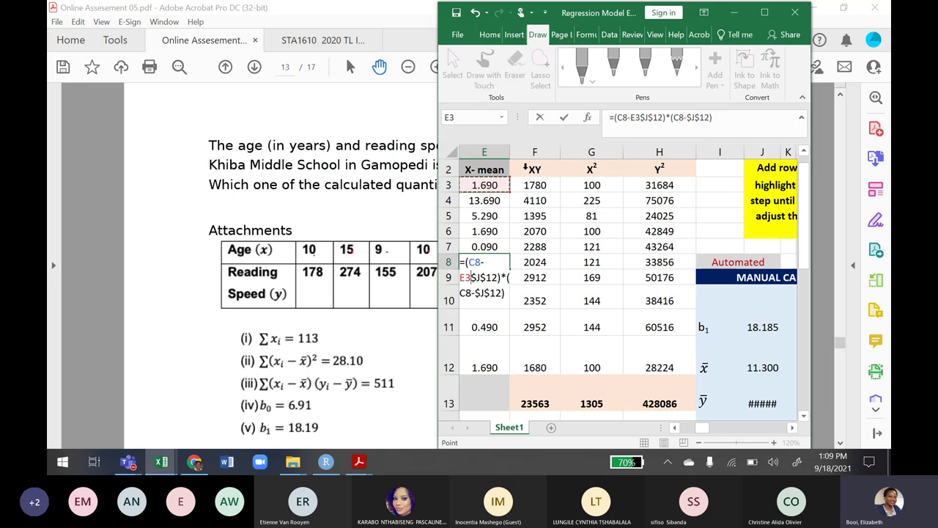
key(Escape)
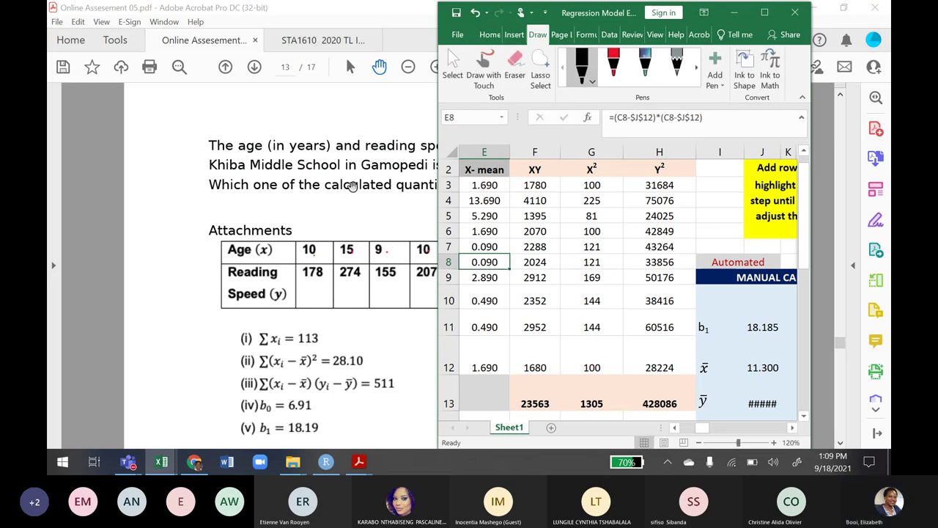
Replace the multiplied factor in E3 with a power of two so the formula reads =(C3-$J$12)^2
click(493, 187)
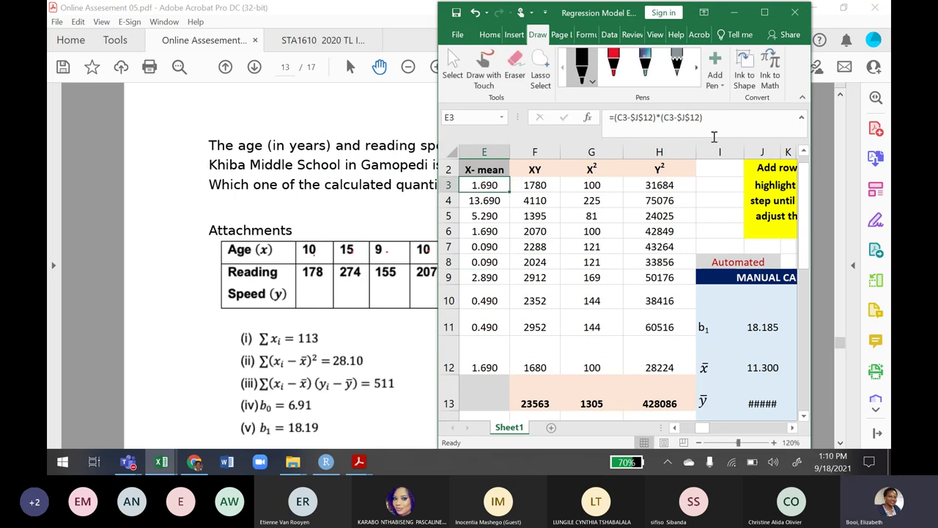
drag(715, 117, 658, 117)
key(BackSpace)
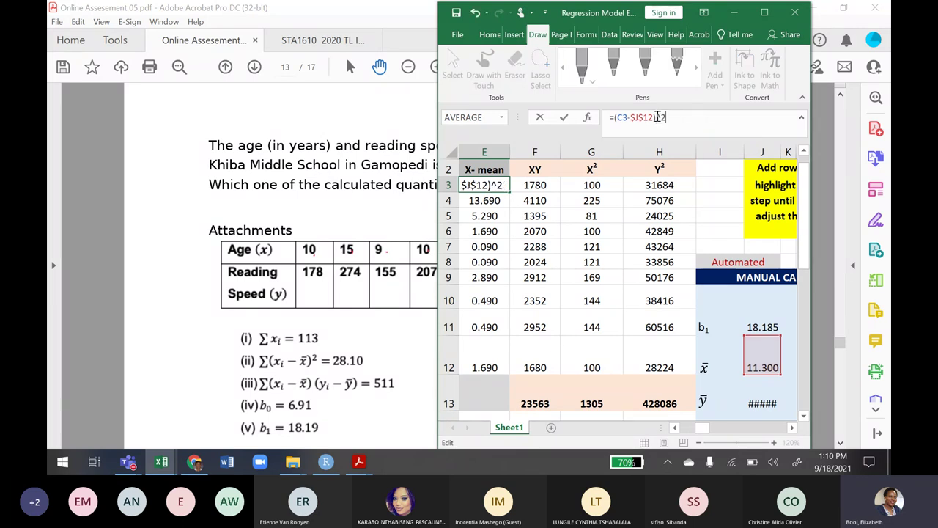
text(2)
key(Return)
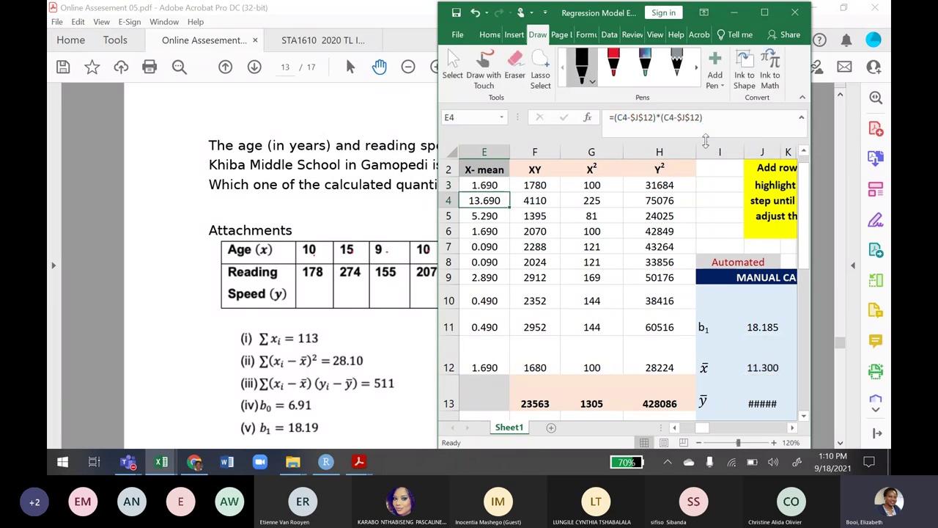
Fill the squared-deviation formula =(C3-$J$12)^2 from E3 down through E12
click(489, 183)
double_click(509, 192)
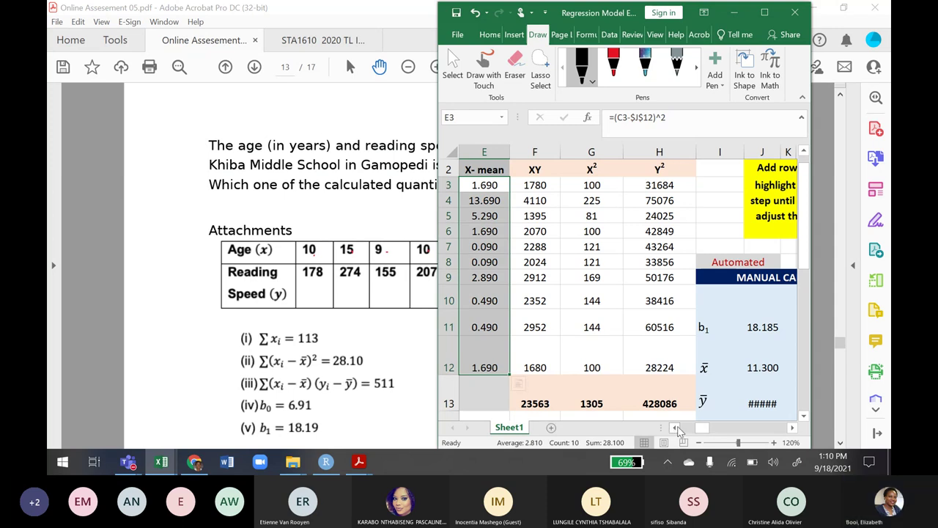
Total the squared deviations in E13 with AutoSum using the formula =SUM(E3:E12)
drag(702, 431, 692, 431)
click(612, 400)
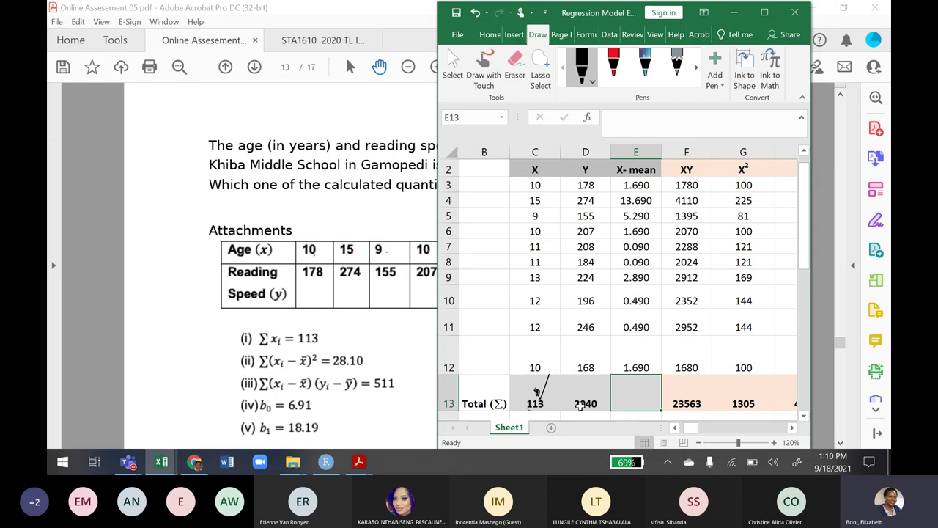
click(577, 402)
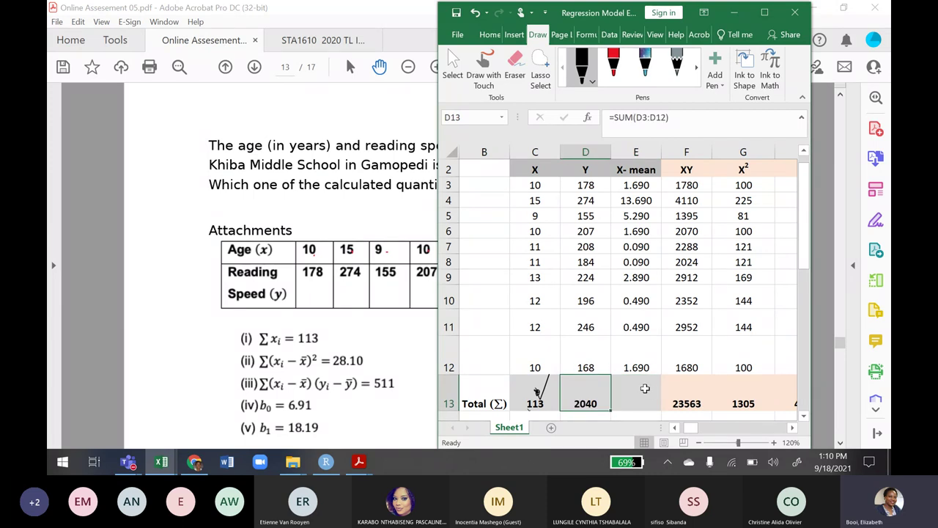
click(643, 392)
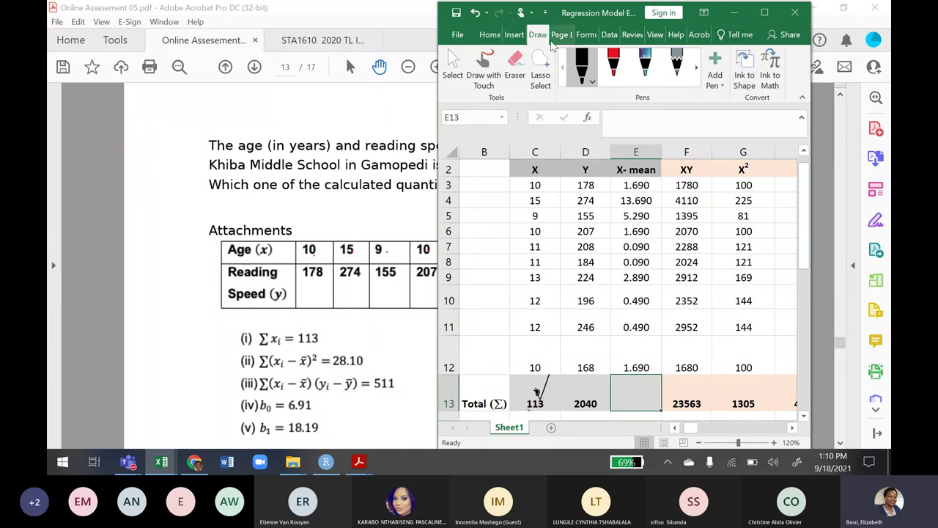
click(609, 37)
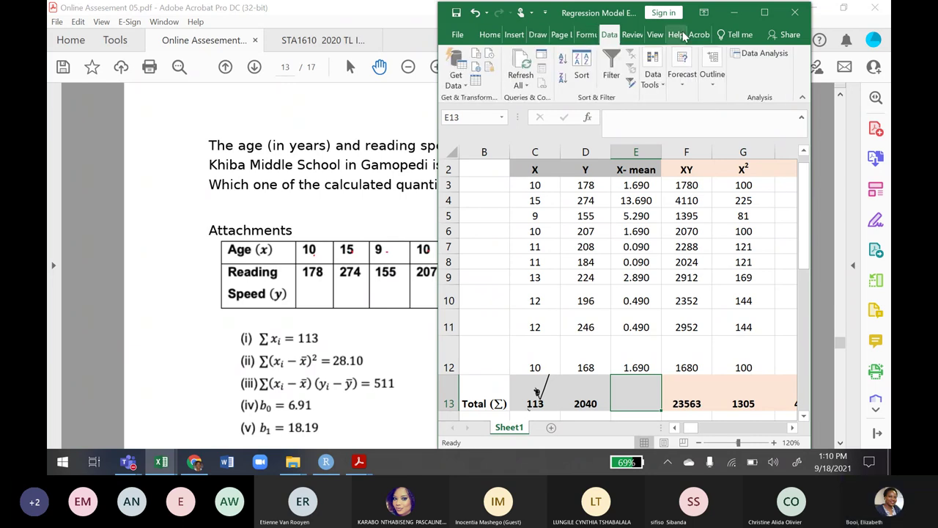
click(765, 12)
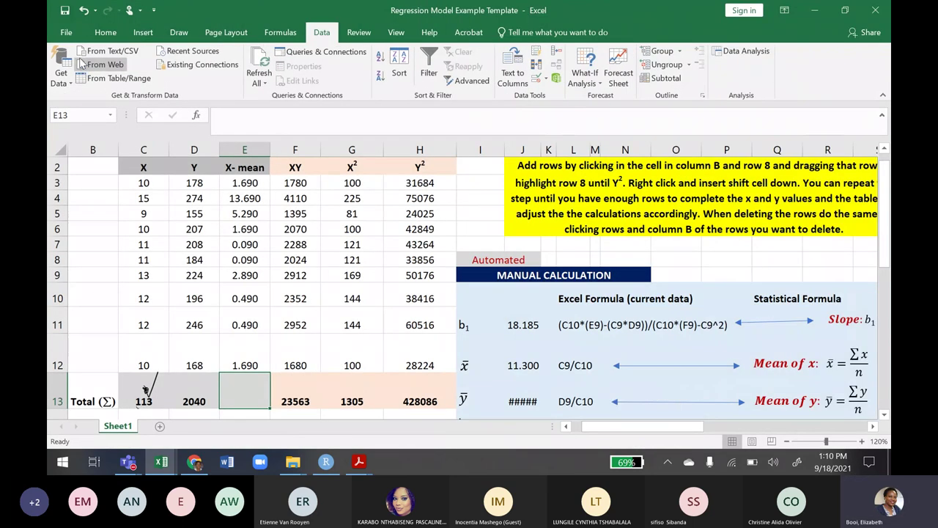
click(104, 33)
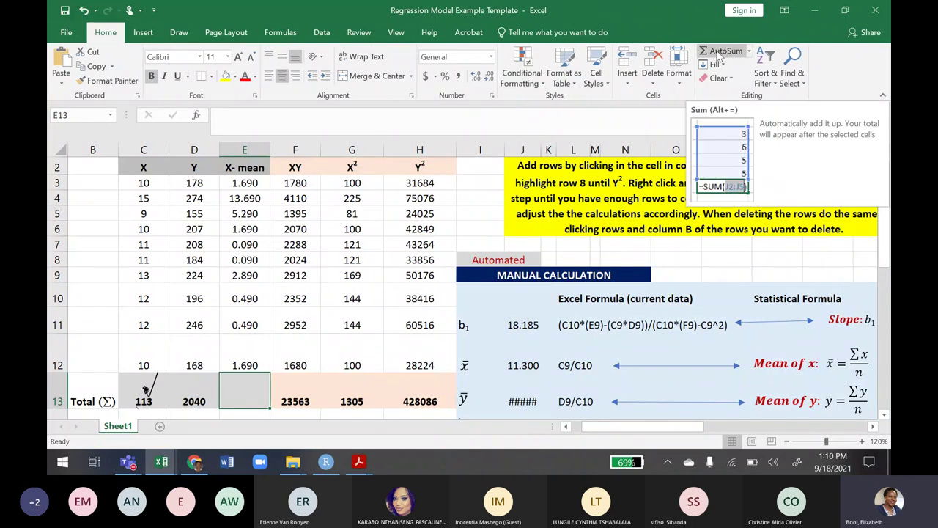
click(718, 57)
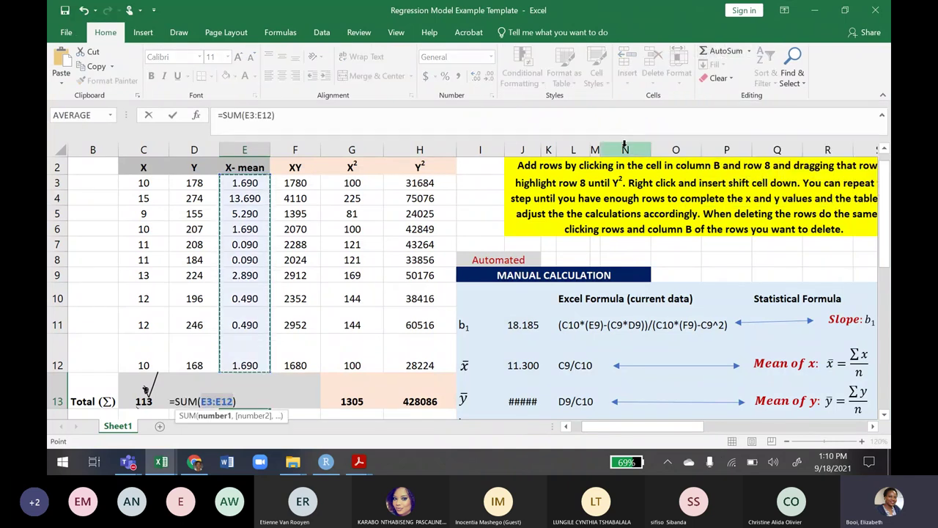
key(Return)
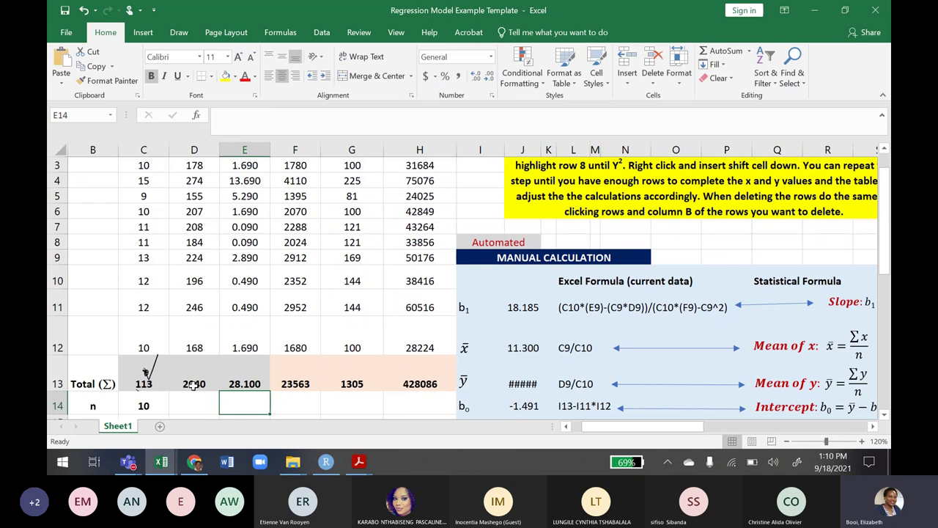
Fill the Y total in D13 across into E13 so the deviation total uses the same formula and formatting
click(194, 385)
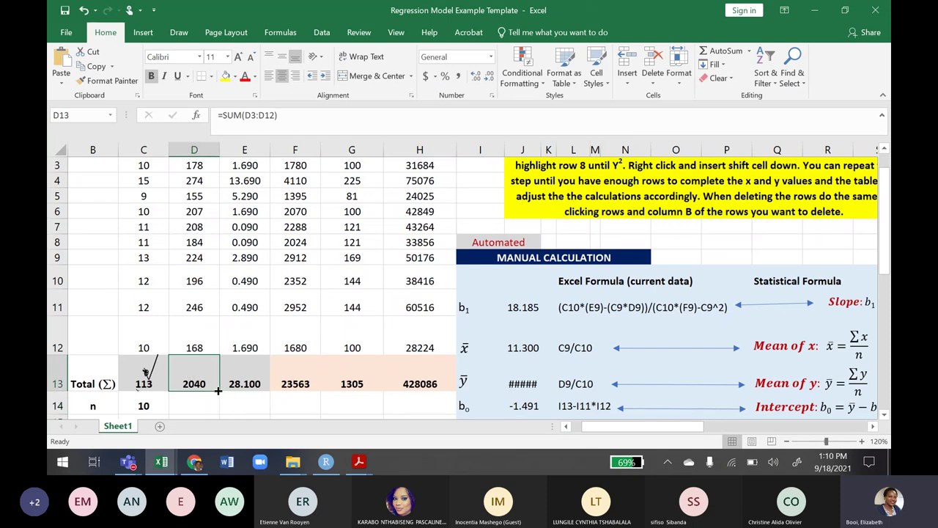
drag(217, 391, 268, 399)
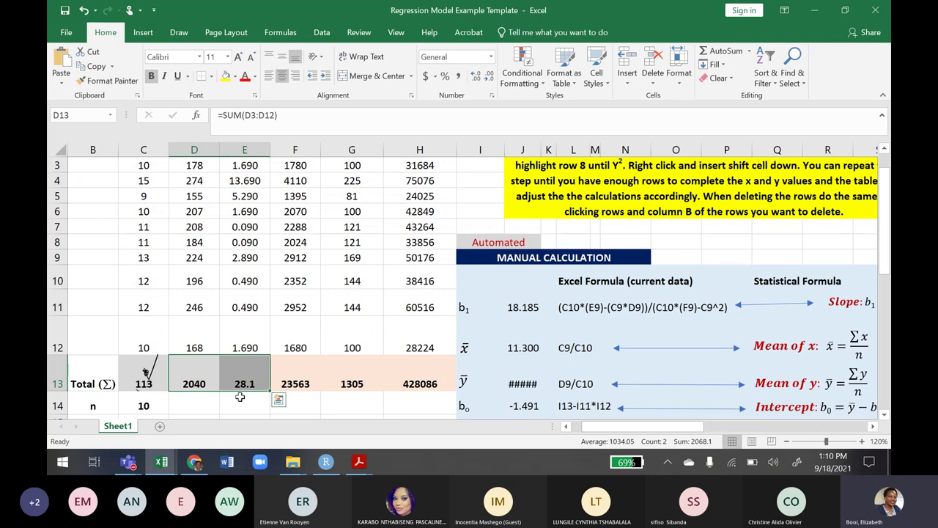
click(238, 383)
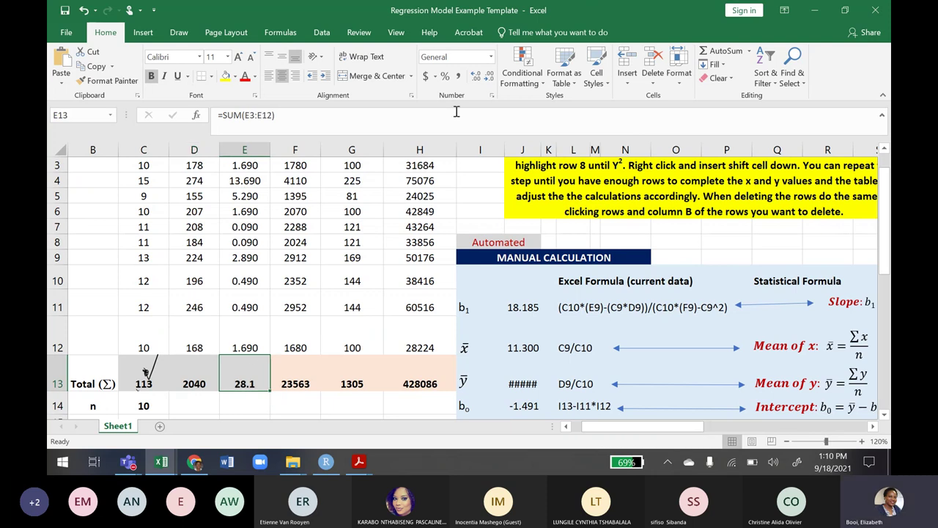
Restore the workbook to its smaller window, display the E13 total with two decimal places and ink a tick beside it
double_click(527, 6)
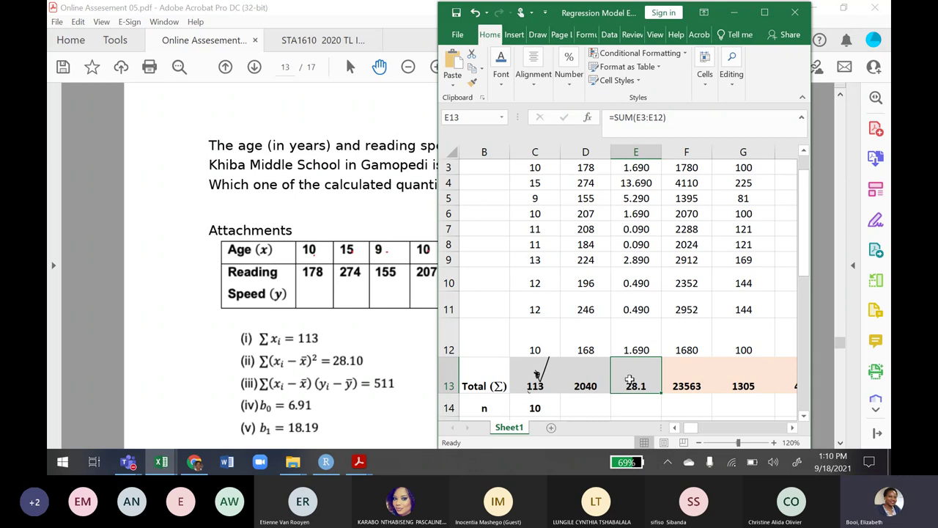
click(568, 73)
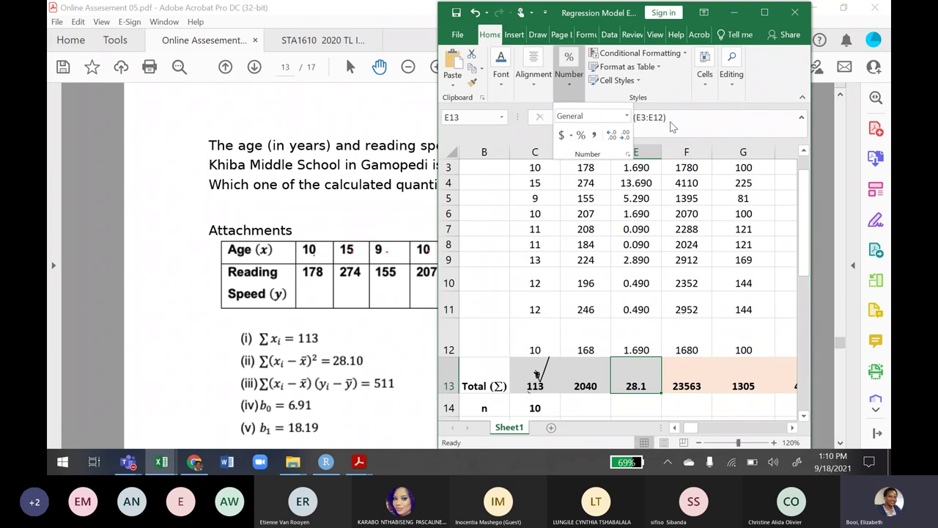
click(612, 135)
click(652, 380)
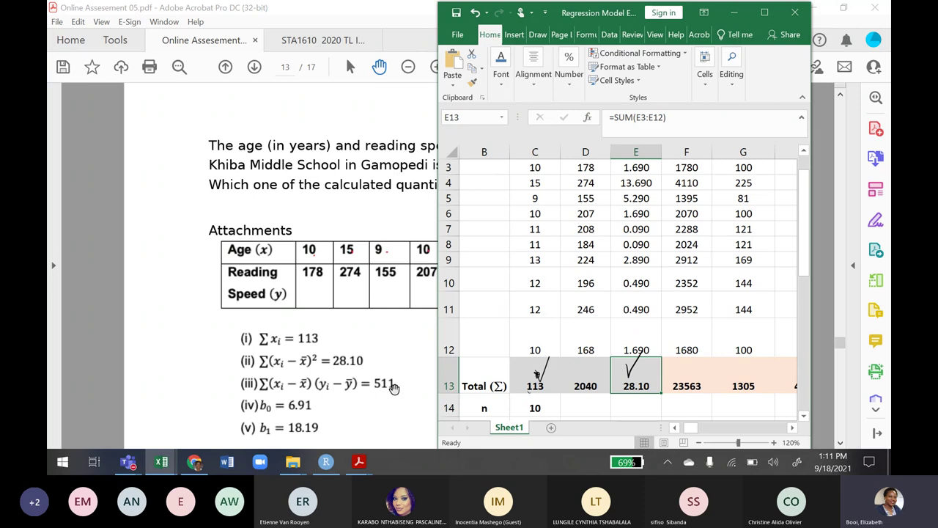
Insert a blank column before the XY column and select its header cell F2
click(680, 149)
right_click(681, 150)
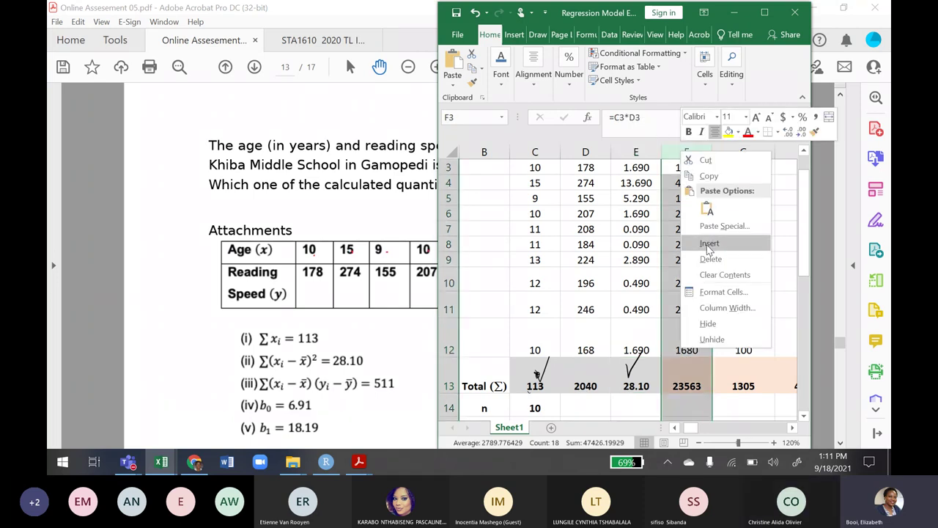
click(706, 244)
click(688, 214)
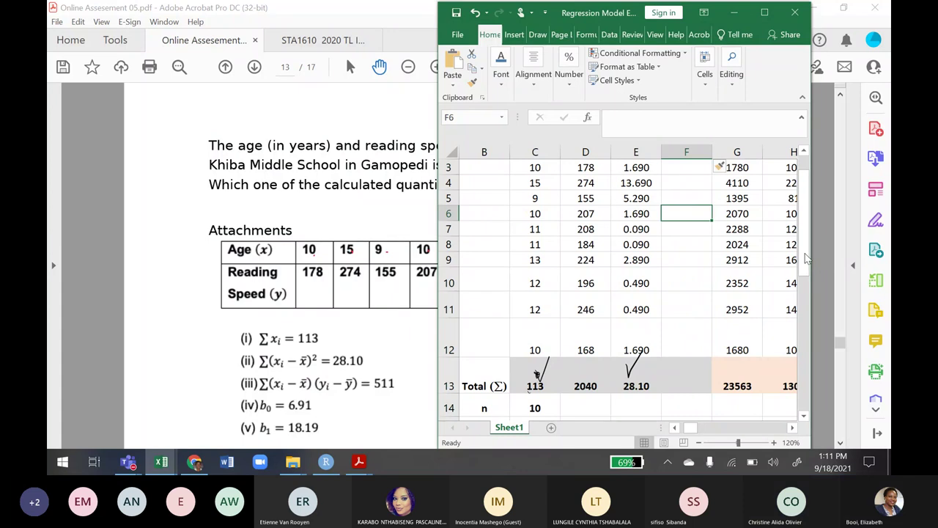
scroll(802, 258, up, 1)
click(687, 183)
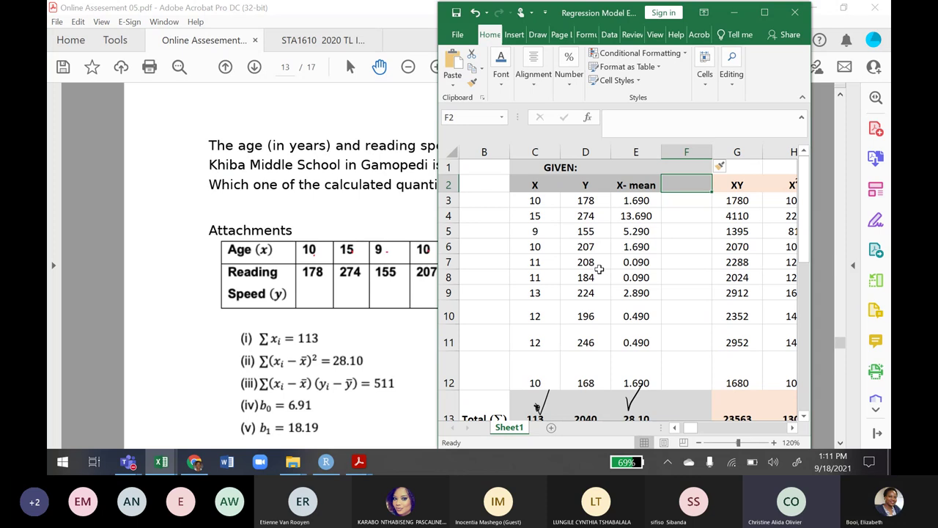
Switch to the assessment PDF in Acrobat, underline ages in the table and handwrite "Total" beside the age row
click(399, 269)
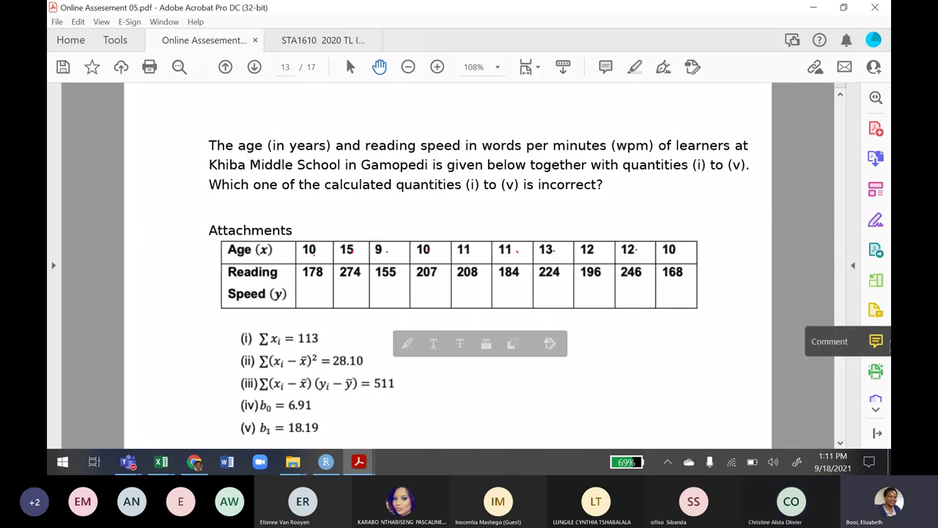
drag(329, 255, 341, 255)
drag(374, 257, 391, 256)
drag(421, 258, 473, 253)
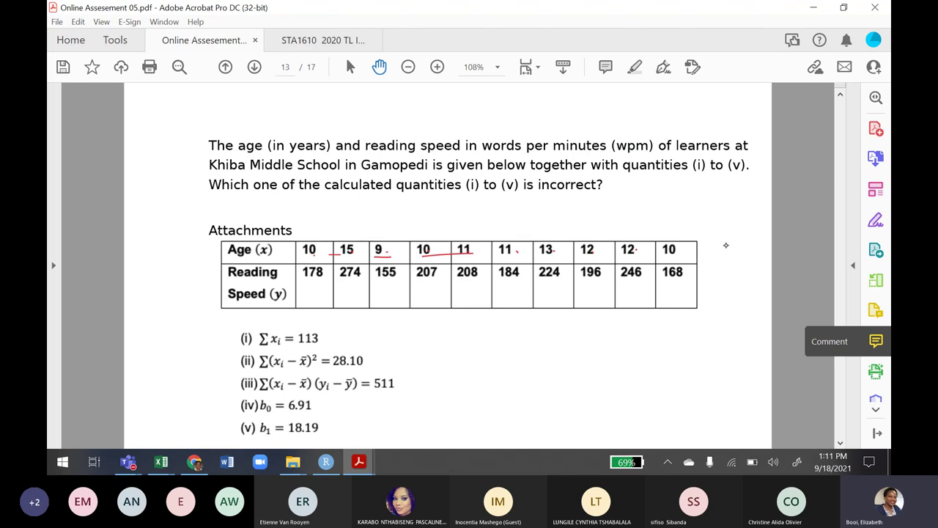
mouse_move(721, 246)
mouse_down()
mouse_move(734, 242)
mouse_move(737, 251)
mouse_up()
click(708, 256)
Handwrite the mean of x below the table as x̄ = Σx/n = 113/10 = 11,3
mouse_move(463, 318)
mouse_down()
mouse_move(448, 324)
mouse_move(471, 338)
mouse_up()
drag(412, 328, 422, 347)
mouse_move(422, 329)
mouse_down()
mouse_move(408, 347)
mouse_move(421, 320)
mouse_up()
mouse_move(433, 334)
mouse_down()
mouse_move(495, 340)
mouse_move(469, 360)
mouse_move(482, 361)
mouse_up()
drag(510, 334, 526, 332)
drag(510, 341, 525, 338)
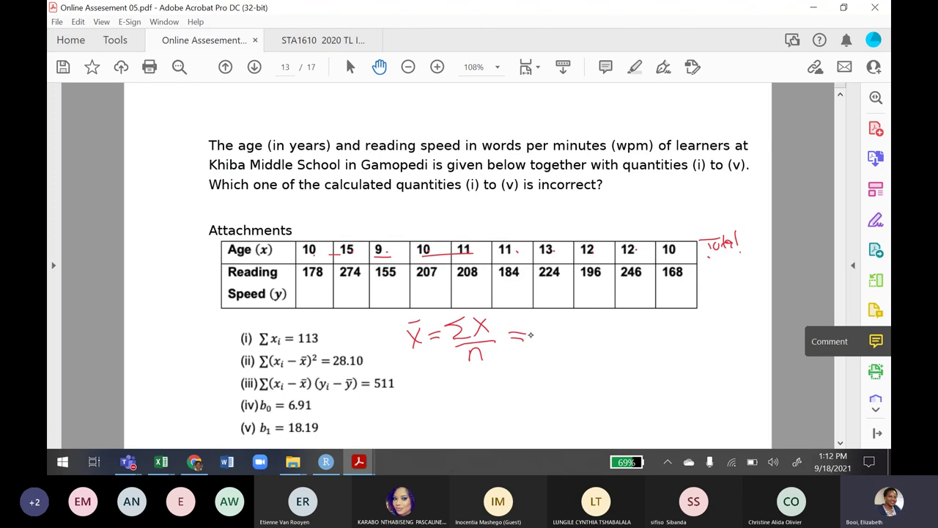
drag(536, 309, 537, 326)
mouse_move(542, 309)
mouse_down()
mouse_move(543, 326)
mouse_move(560, 330)
mouse_up()
mouse_move(544, 337)
mouse_down()
mouse_move(546, 345)
mouse_move(584, 325)
mouse_up()
drag(574, 332, 584, 330)
mouse_move(602, 315)
mouse_down()
mouse_move(602, 333)
mouse_move(628, 336)
mouse_up()
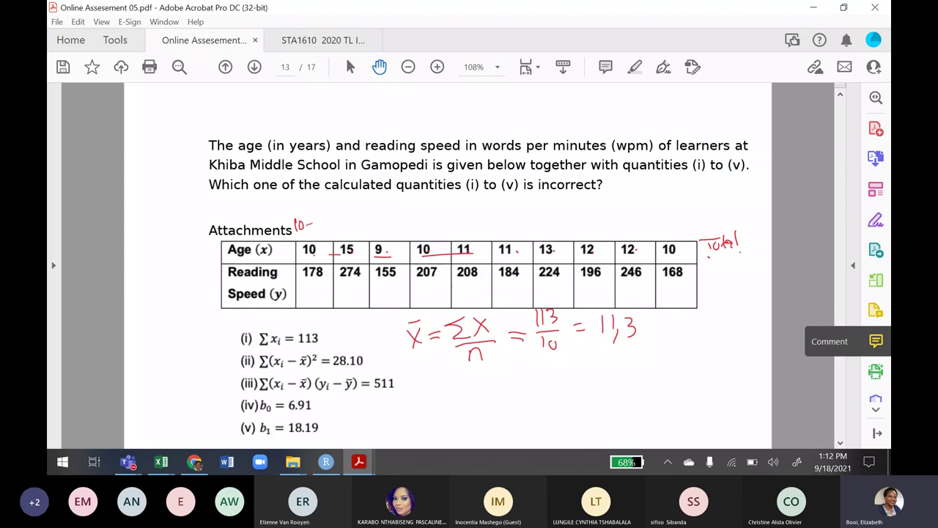
Handwrite the squared-deviation sum above the table as (10-11,3)² + (15-11,3)² + ... + (10-11,3)² =
drag(320, 219, 332, 234)
drag(297, 207, 296, 235)
mouse_move(335, 206)
mouse_down()
mouse_move(352, 226)
mouse_move(373, 220)
mouse_up()
mouse_move(378, 212)
mouse_down()
mouse_move(393, 228)
mouse_move(351, 225)
mouse_up()
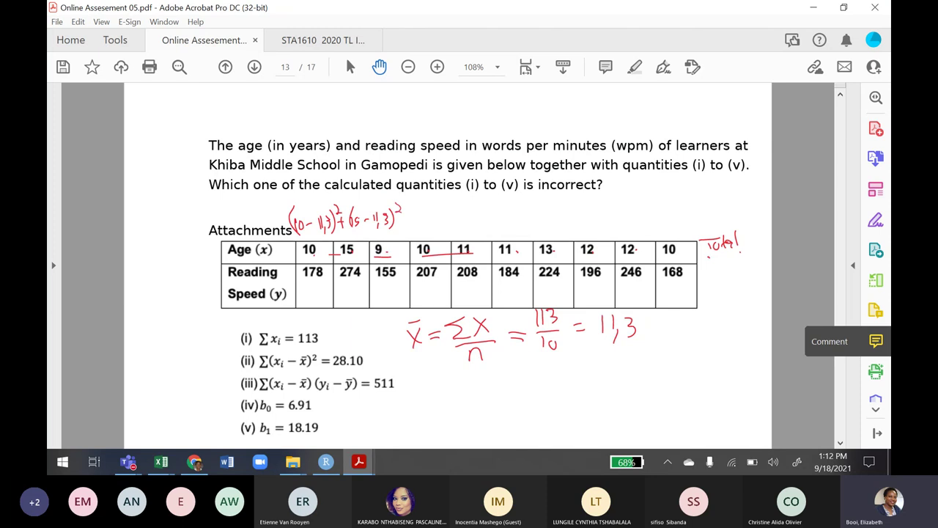
click(422, 223)
click(427, 223)
mouse_move(463, 221)
mouse_down()
mouse_move(463, 237)
mouse_move(515, 218)
mouse_up()
mouse_move(519, 207)
mouse_down()
mouse_move(518, 217)
mouse_move(540, 227)
mouse_up()
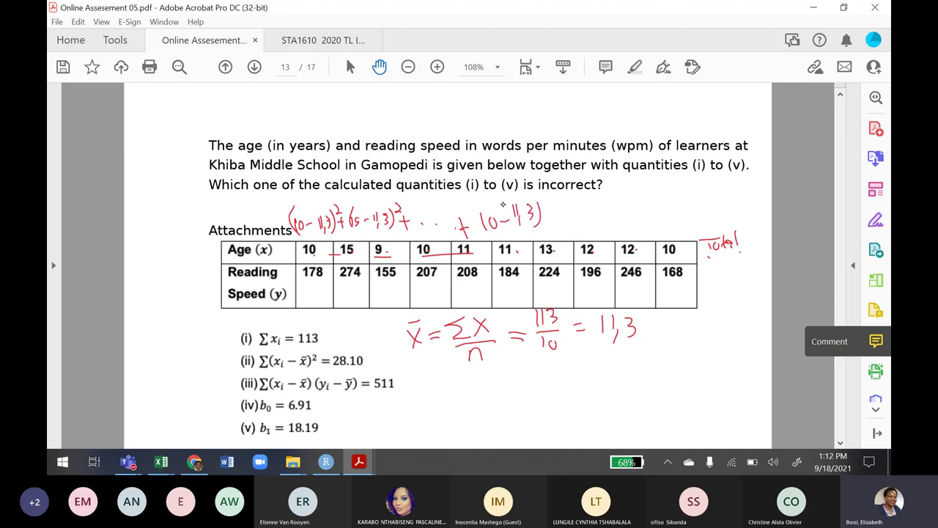
drag(485, 199, 481, 233)
drag(542, 202, 576, 211)
drag(564, 220, 577, 219)
Handwrite ȳ = Σy/n = under the x-mean working and underline both bracketed factors in quantity (iii)
mouse_move(415, 378)
mouse_down()
mouse_move(424, 401)
mouse_move(426, 369)
mouse_up()
mouse_move(353, 394)
mouse_down()
mouse_move(260, 396)
mouse_move(278, 372)
mouse_move(310, 380)
mouse_up()
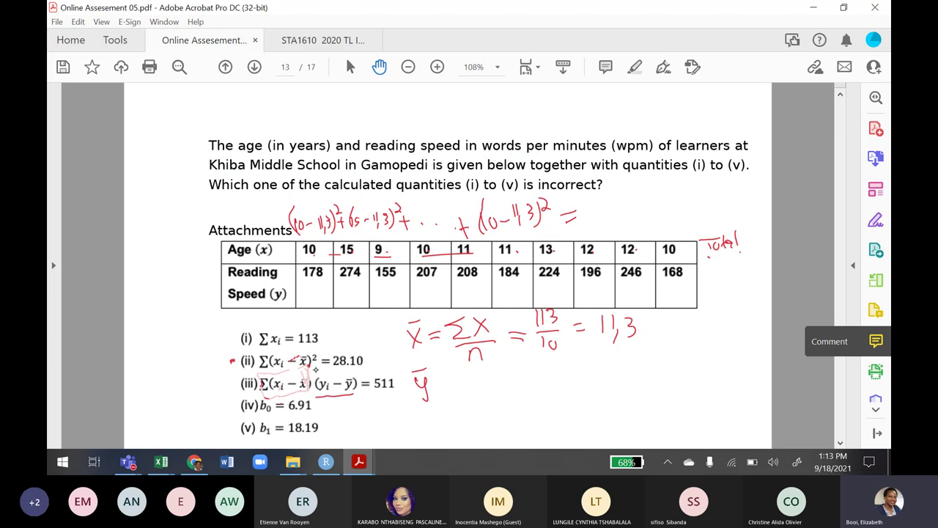
drag(279, 393, 307, 391)
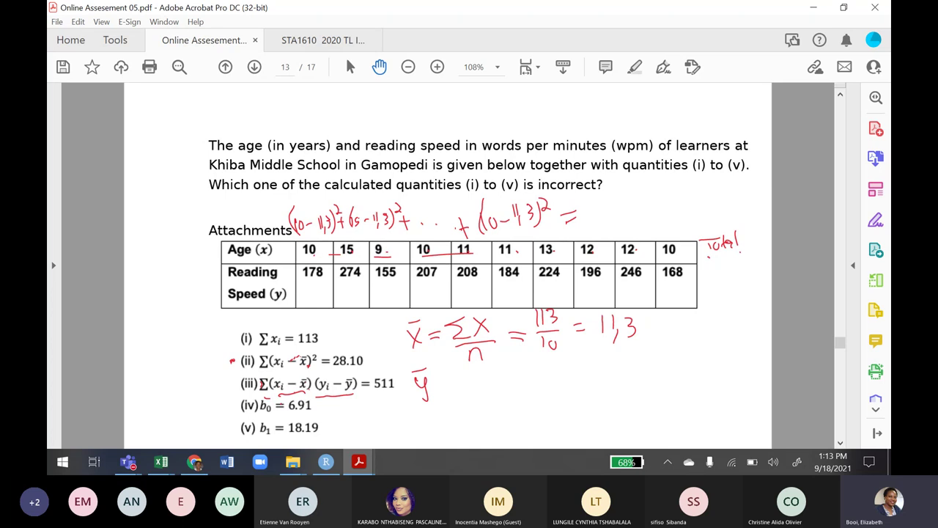
drag(439, 384, 452, 387)
mouse_move(441, 391)
mouse_down()
mouse_move(488, 392)
mouse_move(489, 410)
mouse_up()
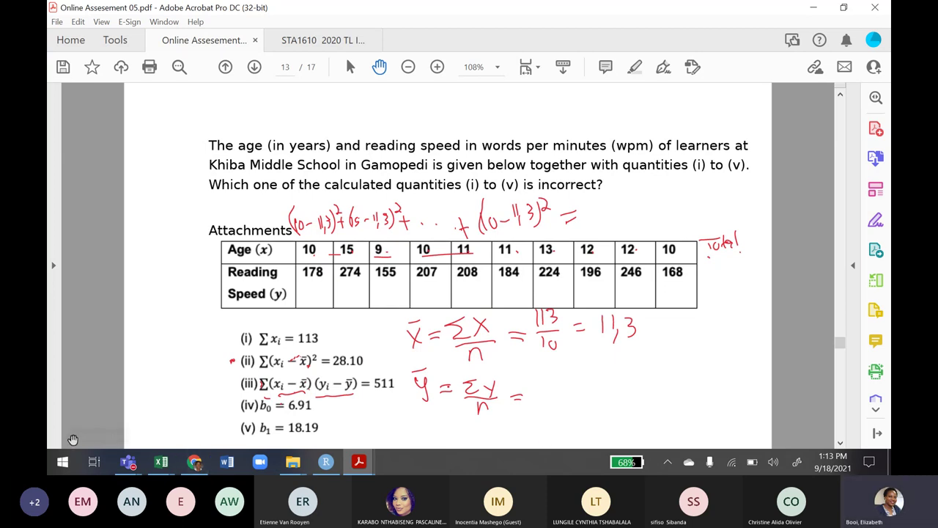
Switch back to the regression workbook in Excel and change the header in E2 to "sqr(X- mean)"
mouse_move(161, 463)
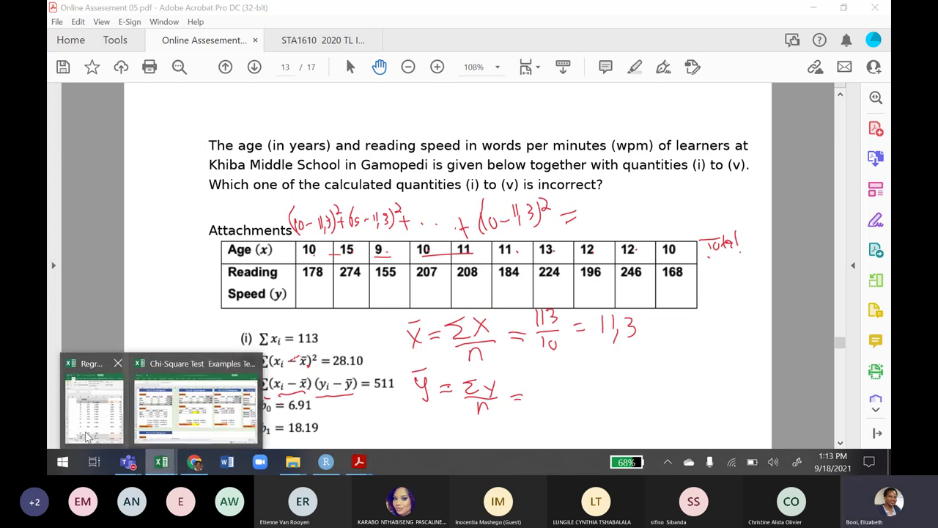
click(125, 404)
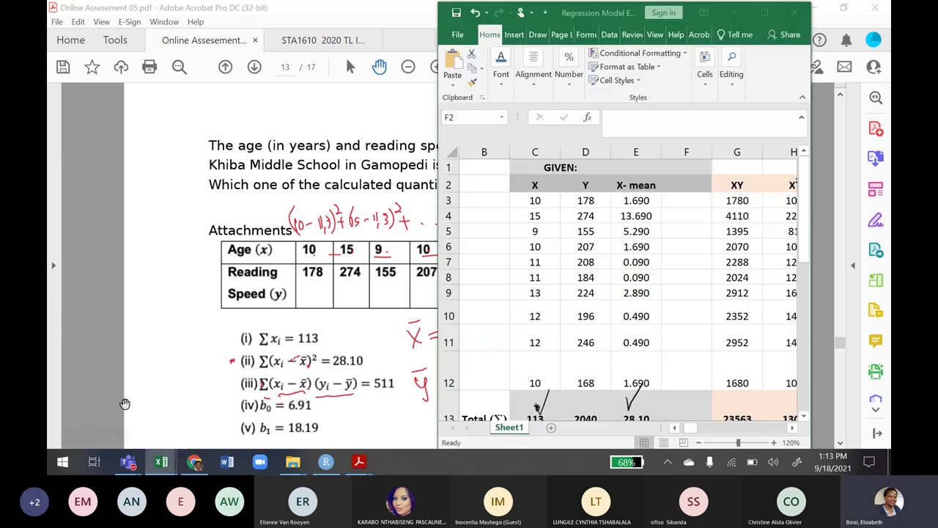
click(629, 187)
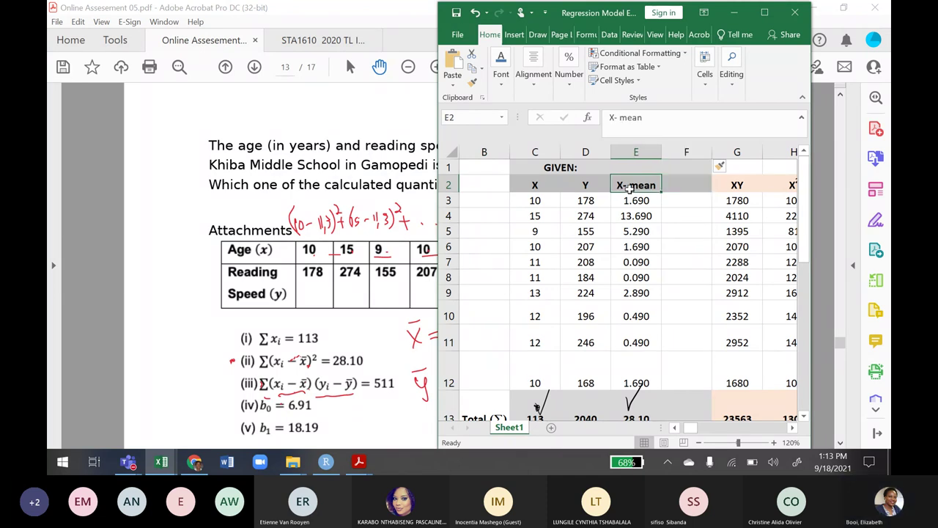
click(646, 118)
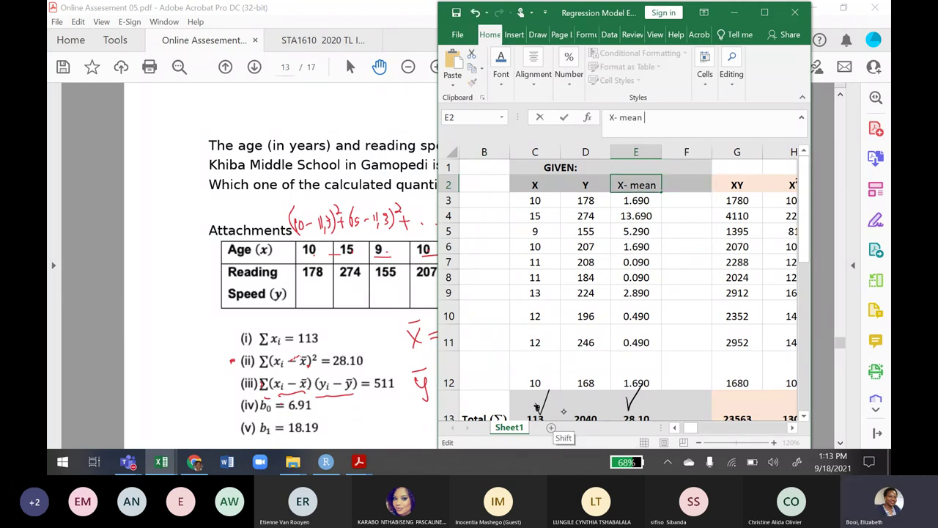
click(610, 117)
text(()
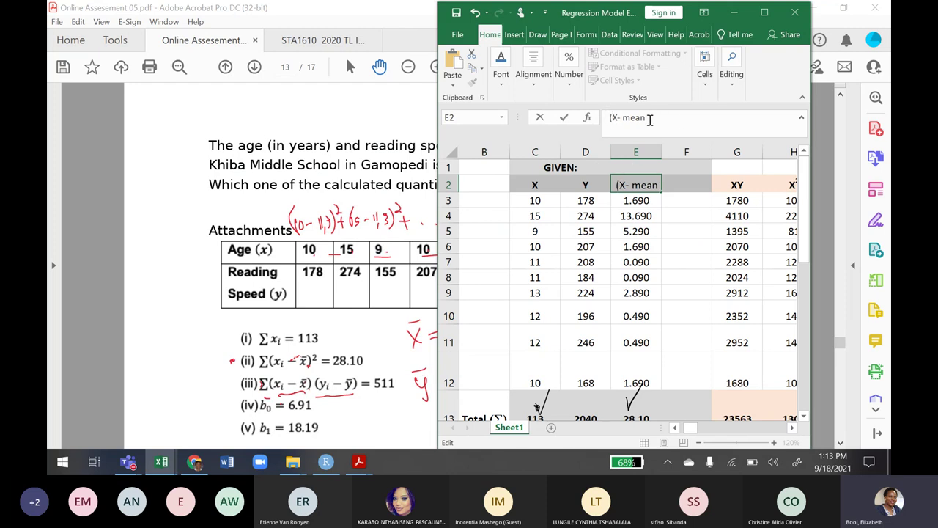
text())
key(Home)
text(sq)
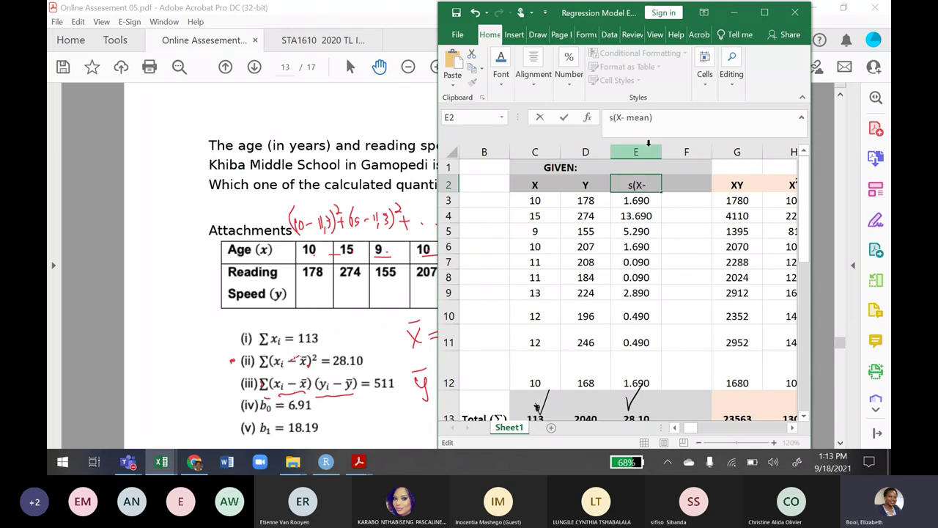
text(r)
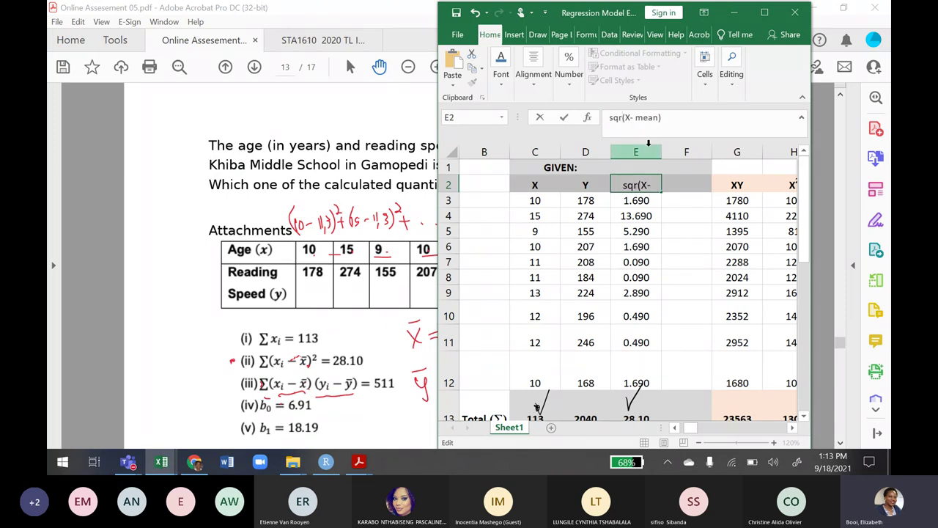
click(716, 233)
click(688, 181)
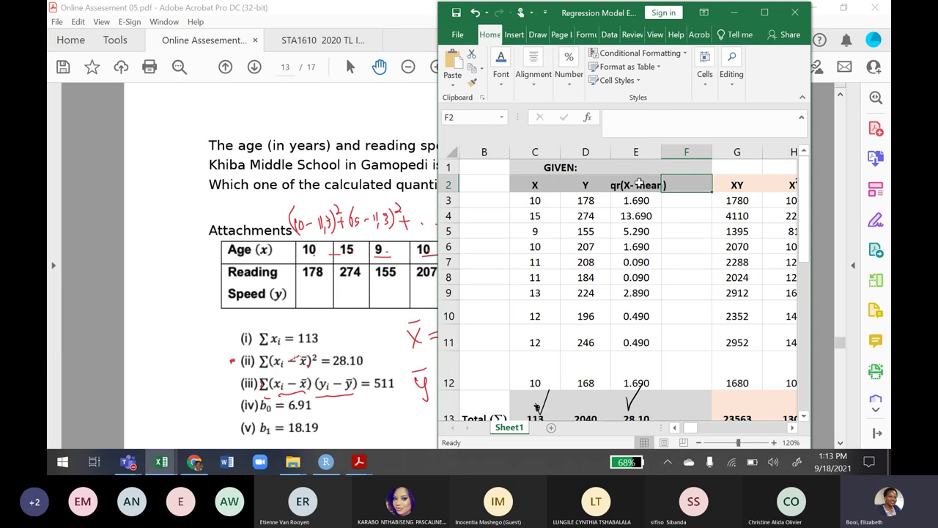
Copy the text "X- mean" from the header in E2 into F2 as the new column's header
click(636, 183)
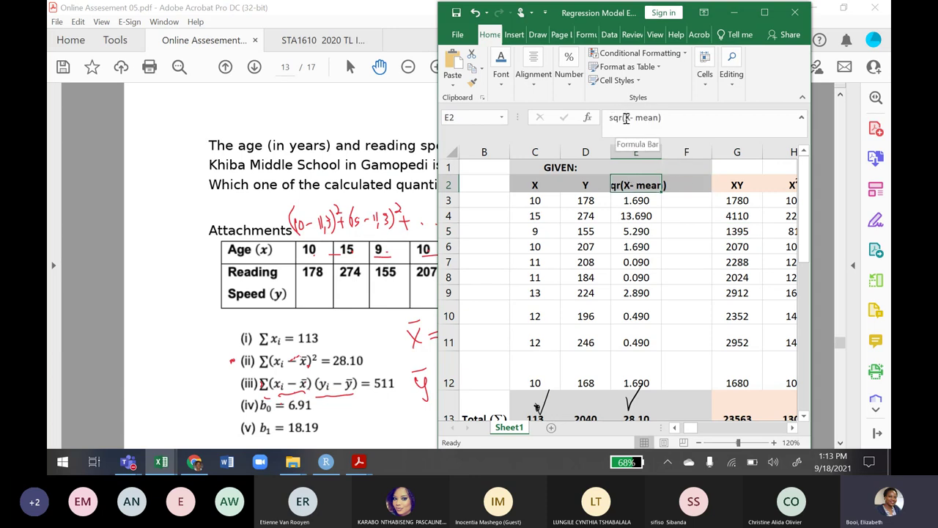
drag(623, 117, 658, 118)
key(ctrl+c)
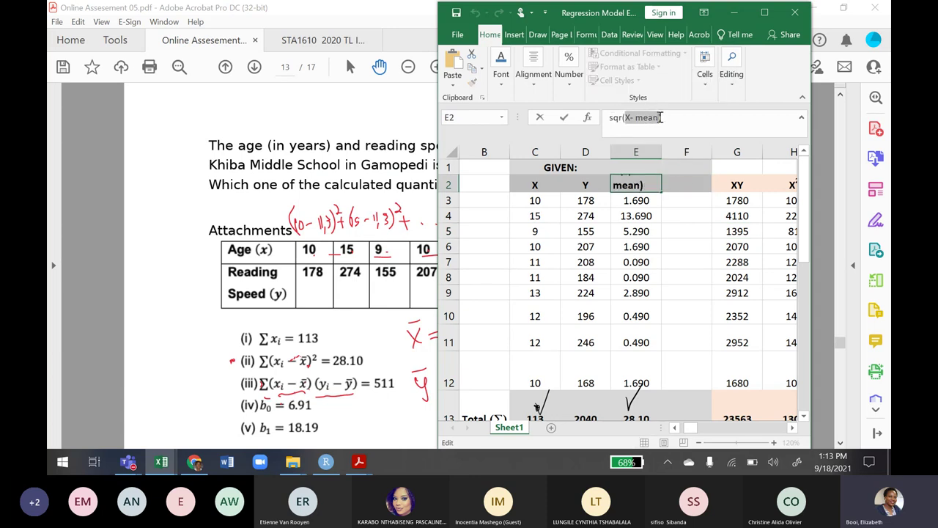
click(685, 183)
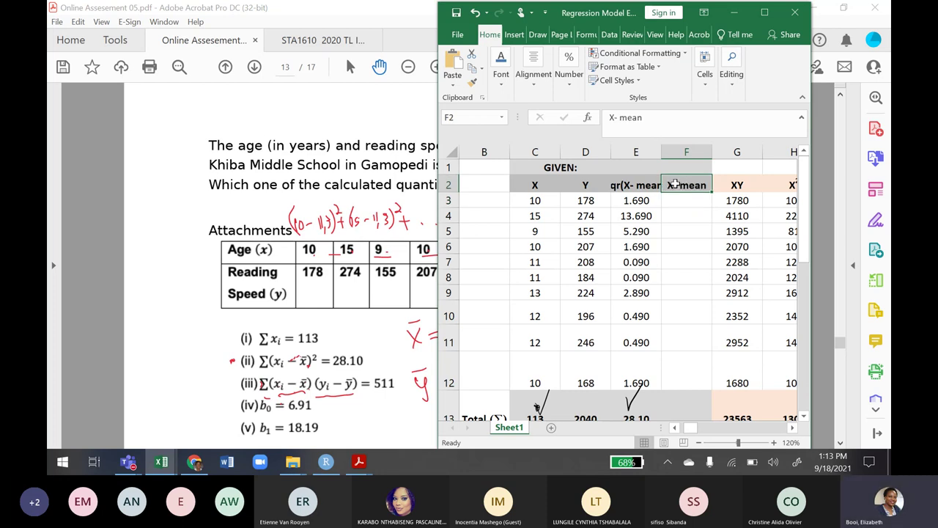
double_click(671, 187)
key(ctrl+v)
click(669, 202)
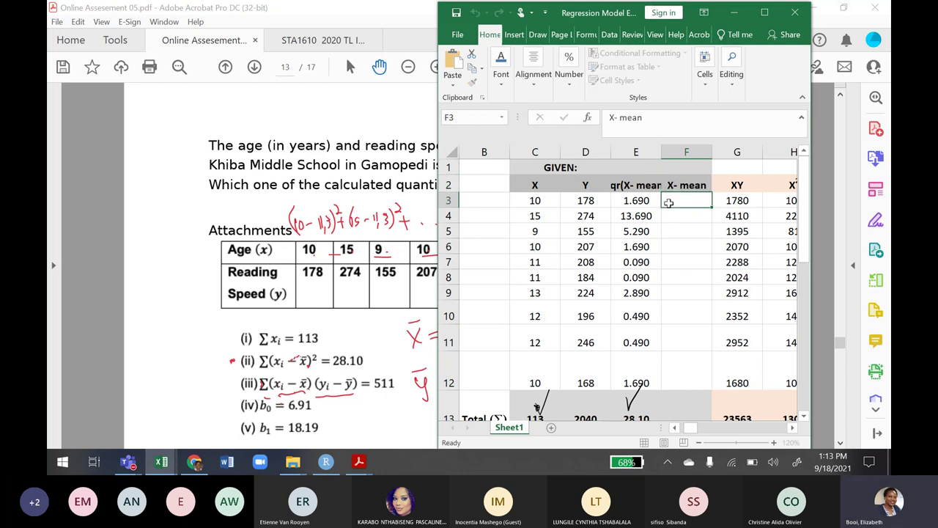
click(631, 201)
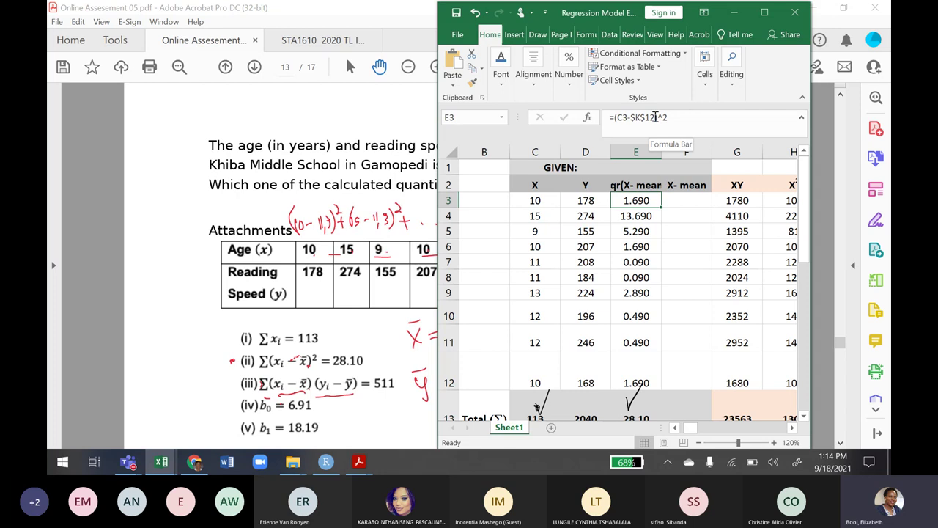
drag(656, 117, 619, 118)
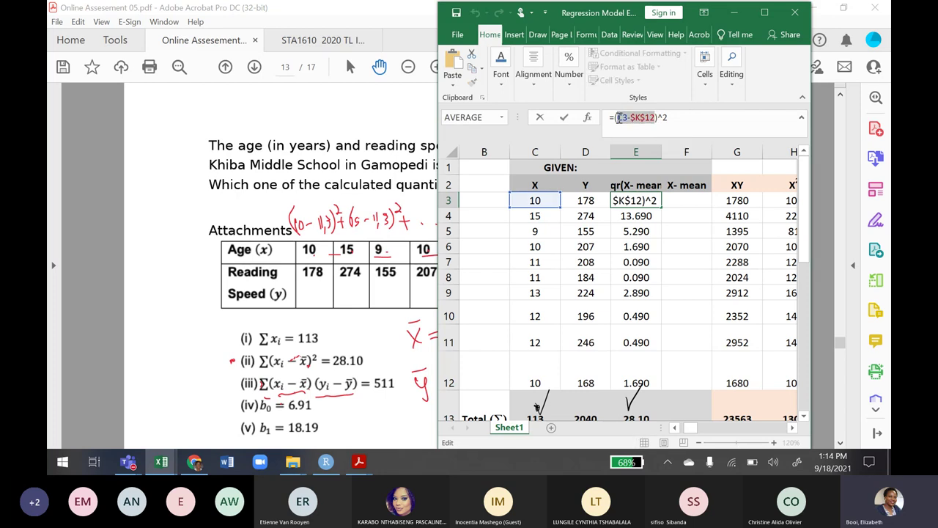
click(685, 201)
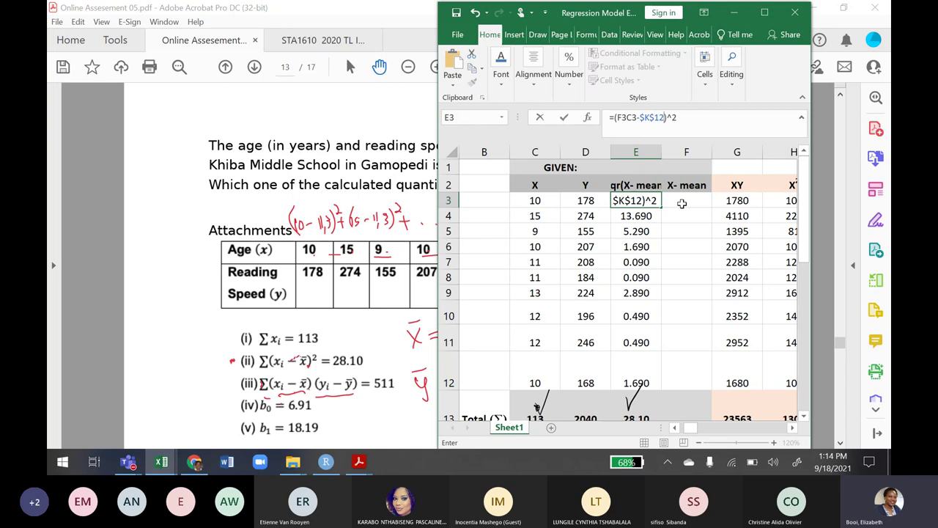
key(Escape)
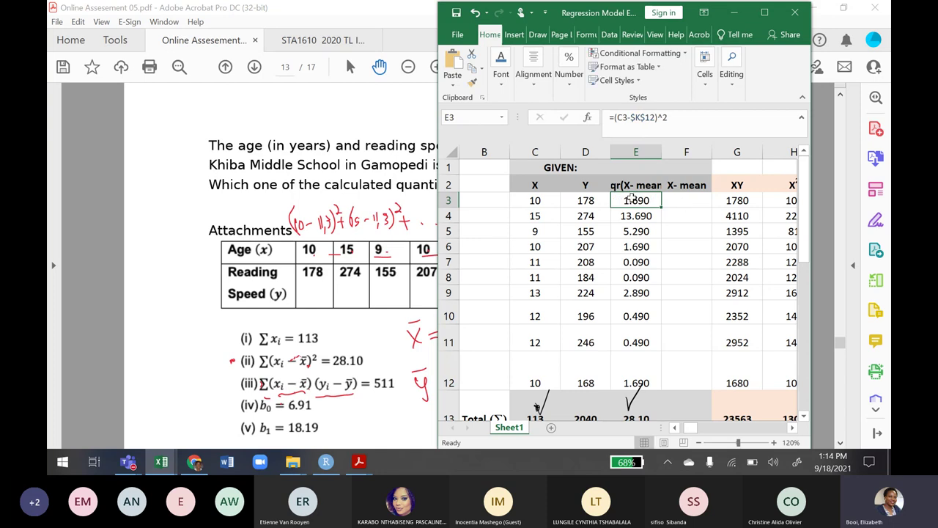
Copy C3-$K$12 out of the squared-deviation formula in E3 and enter it in F3 as =C3-$K$12
drag(618, 118, 654, 118)
key(ctrl+c)
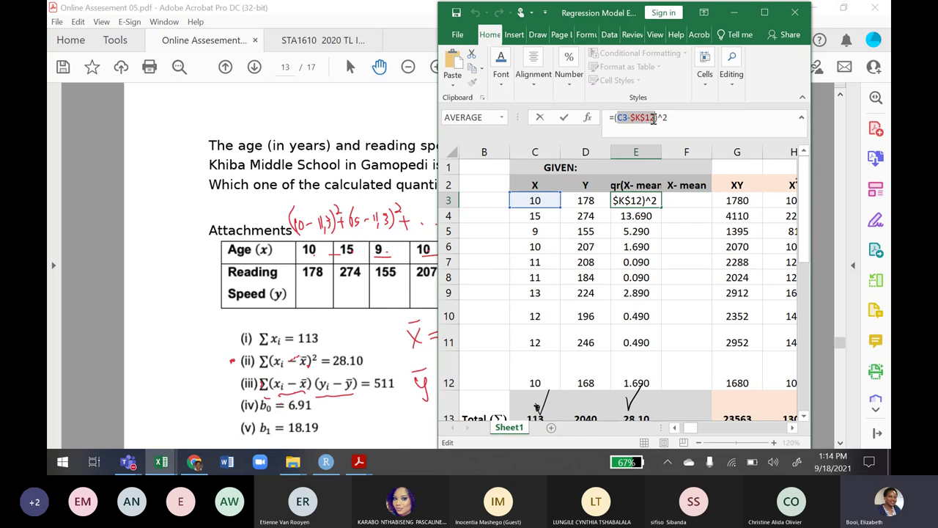
key(Escape)
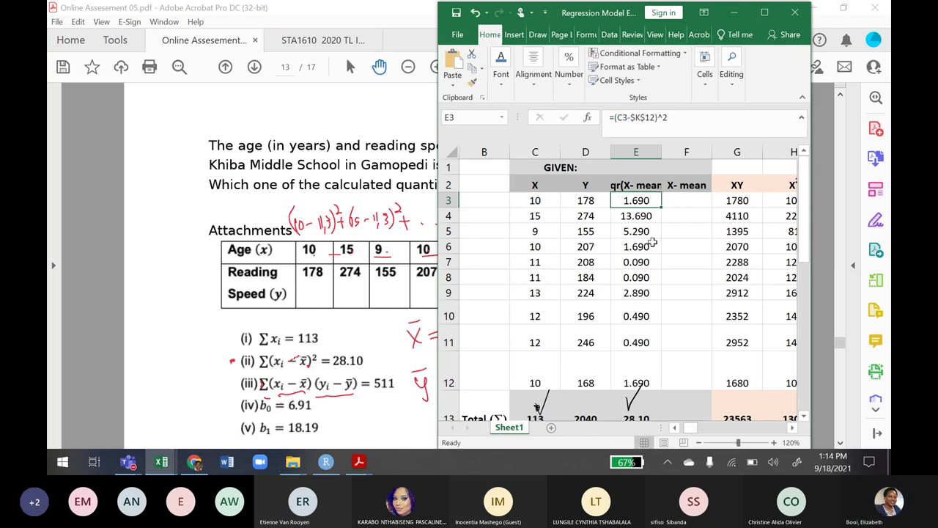
click(694, 199)
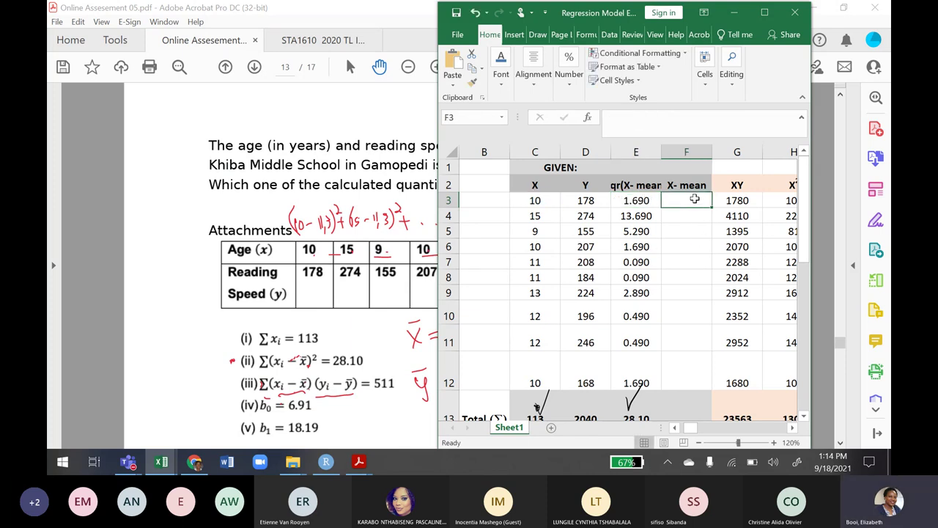
key(ctrl+v)
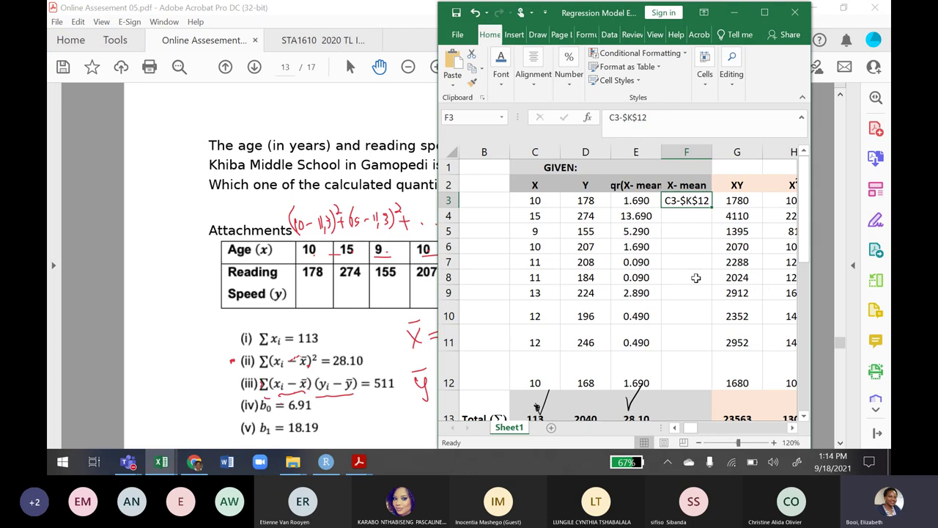
click(608, 117)
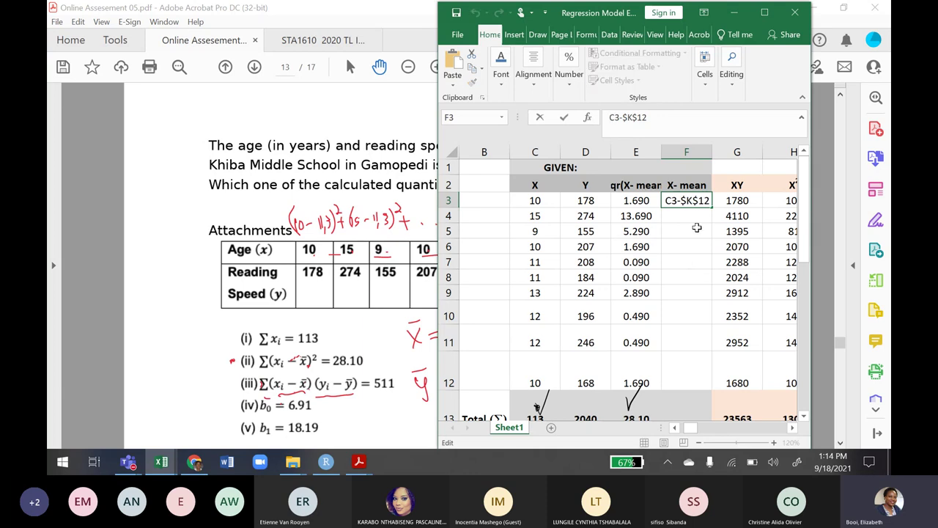
text(=)
key(Return)
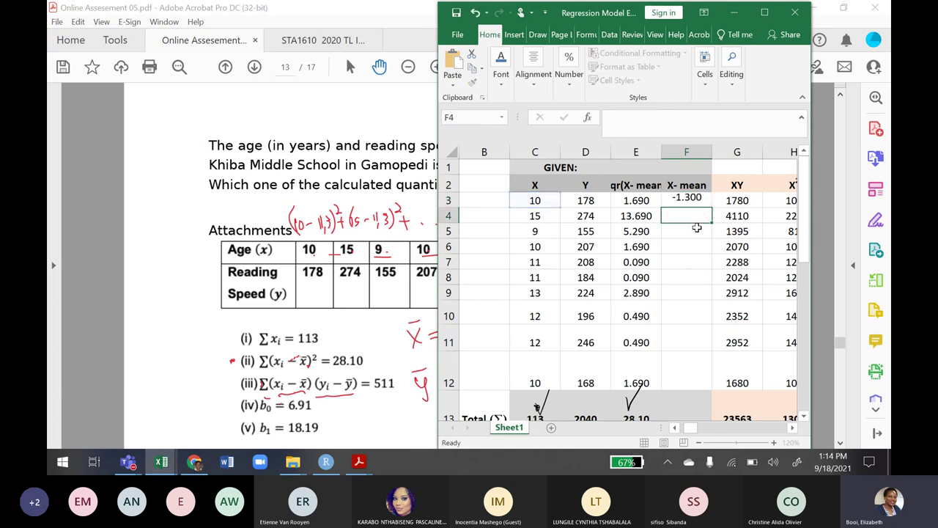
Maximize the workbook window and fill the X- mean formula from F3 down to F12
click(680, 201)
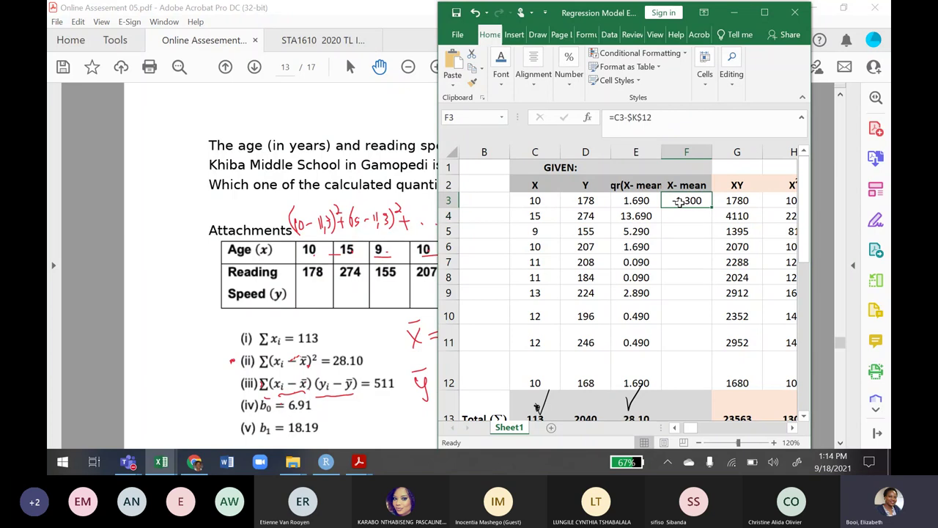
double_click(680, 202)
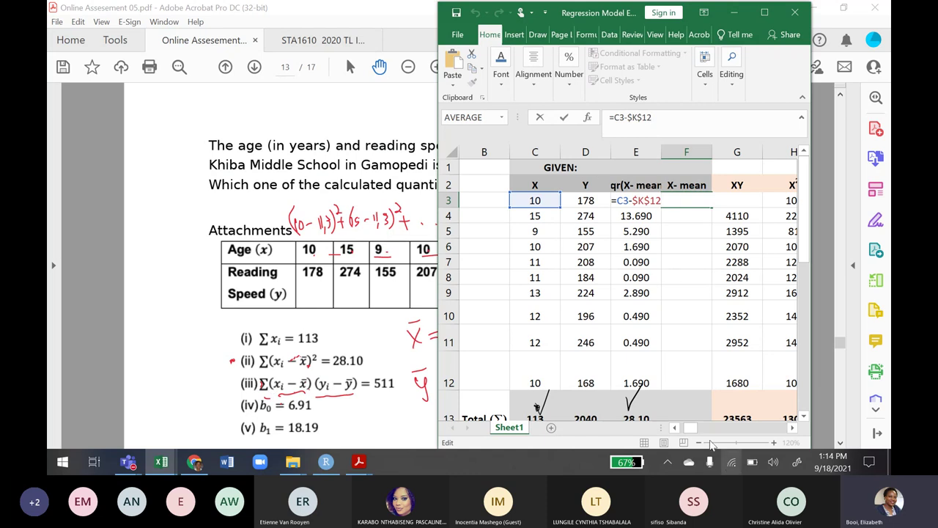
click(764, 12)
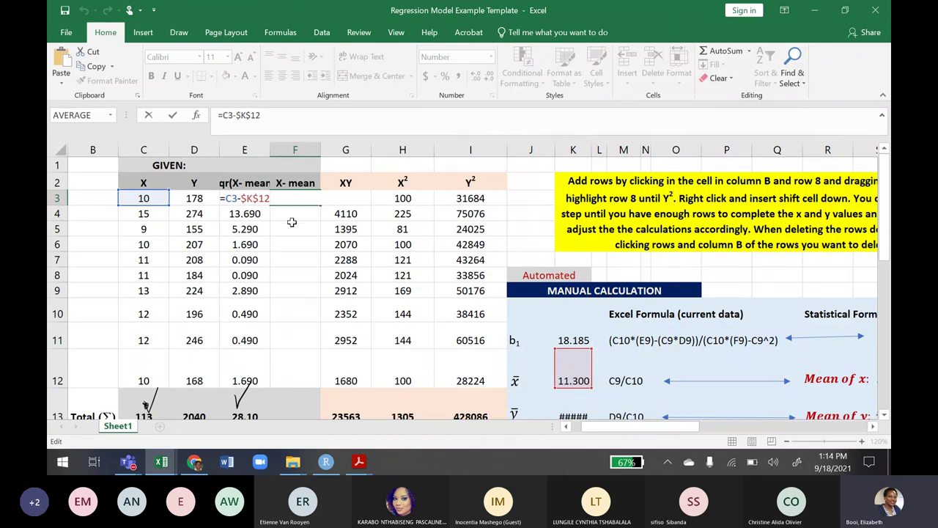
key(Return)
click(304, 197)
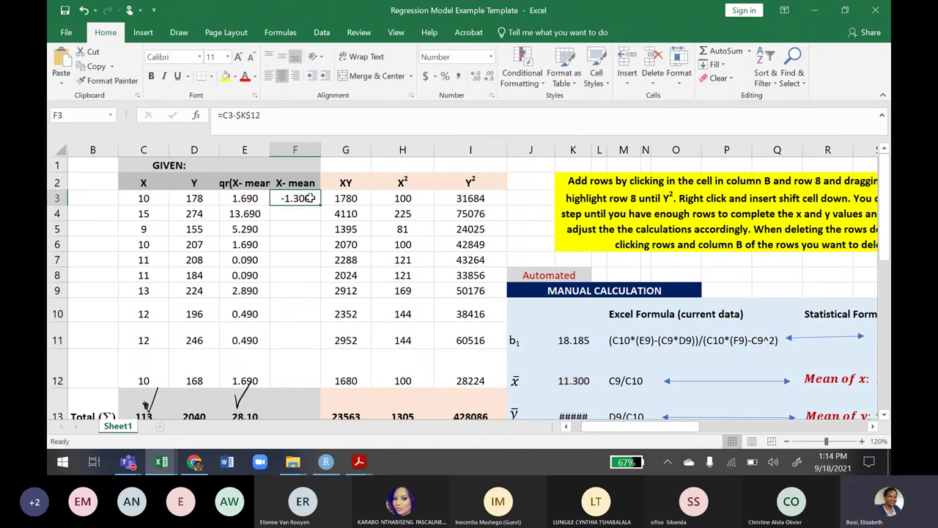
drag(320, 207, 294, 390)
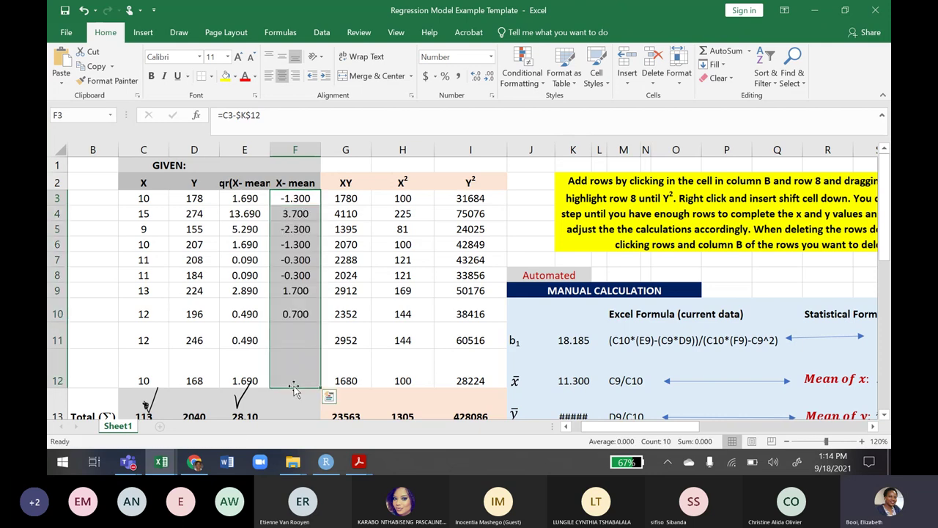
Extend the column total formula from E13 across to F13 to sum the X- mean column
click(245, 411)
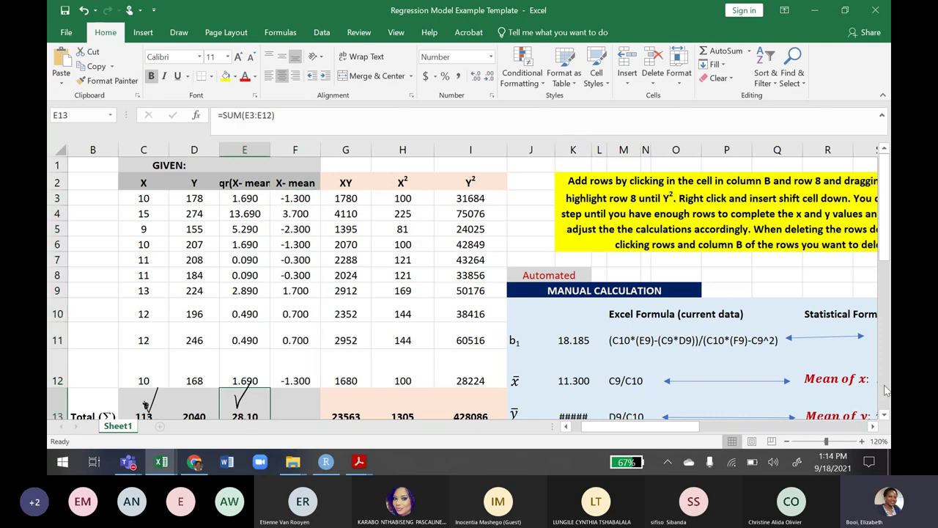
scroll(846, 414, down, 1)
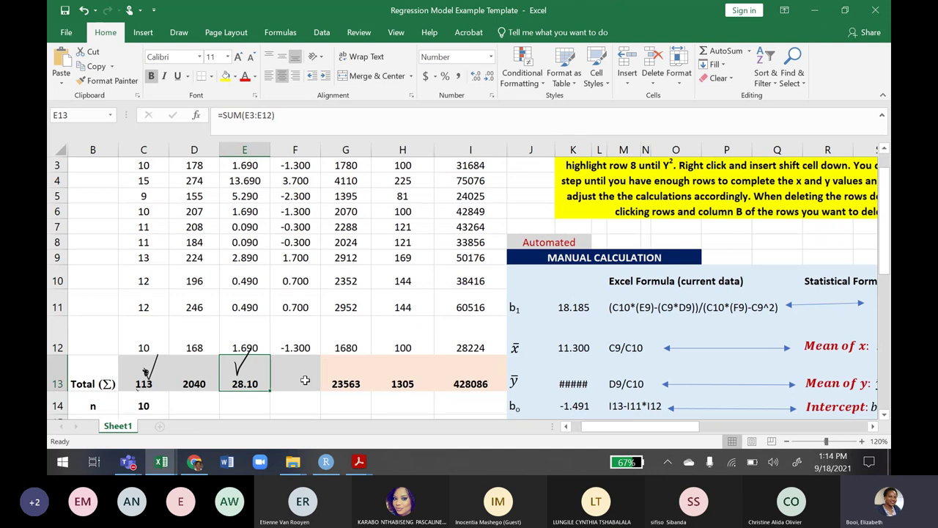
drag(270, 390, 314, 388)
Insert a blank column before the XY column and enter the header "y-mean" in G2
click(342, 150)
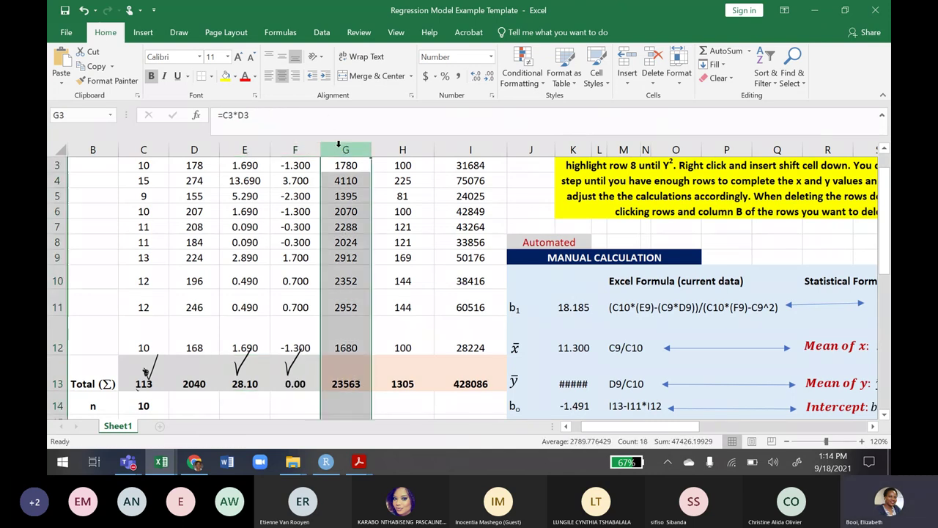
right_click(341, 149)
click(385, 240)
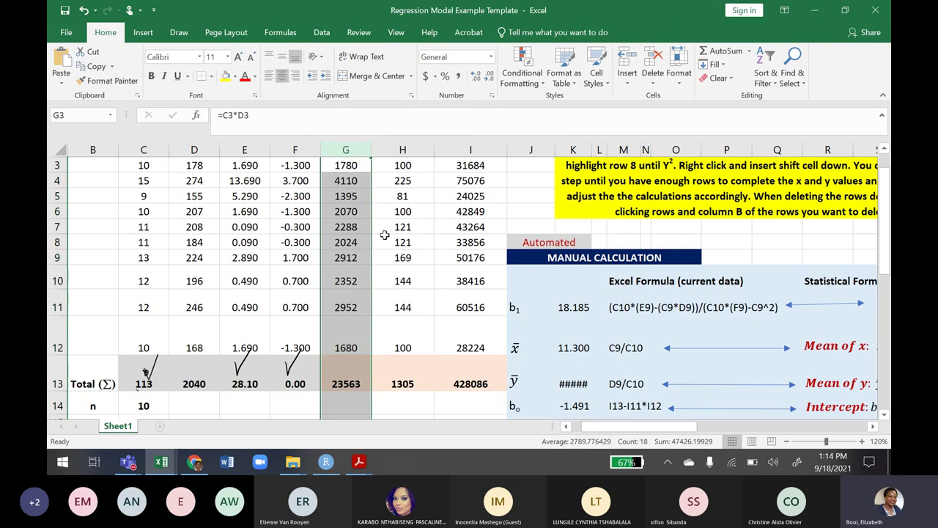
scroll(887, 269, up, 1)
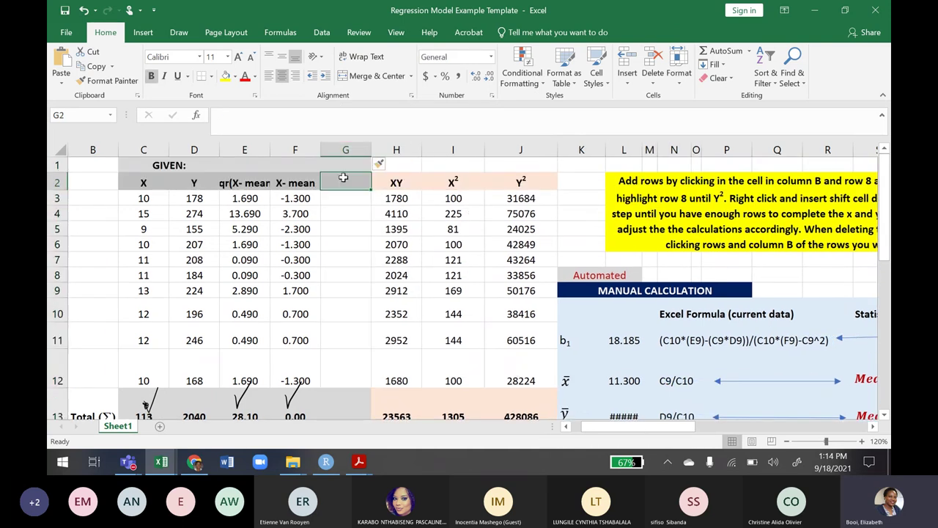
text(y-mean)
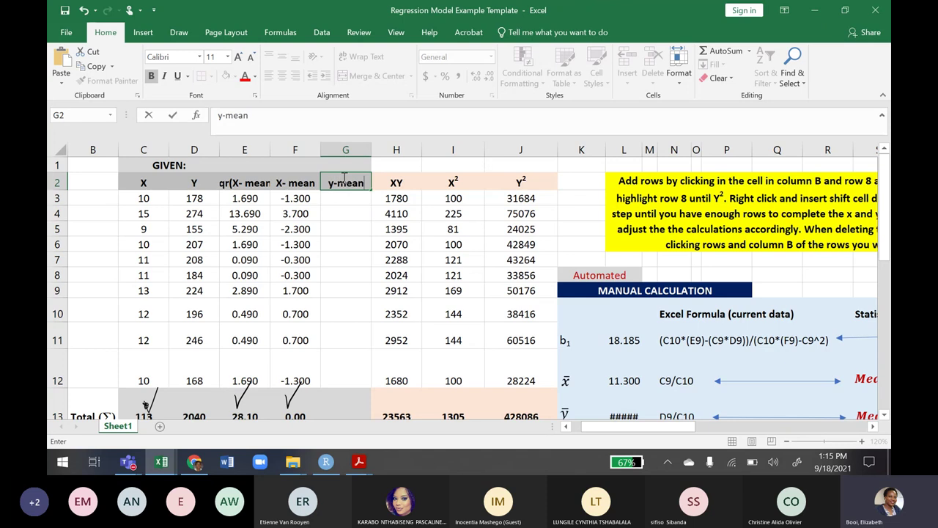
click(339, 244)
Enter the formula =D3-L13 in G3 to subtract the mean of y from the first Y value
click(338, 196)
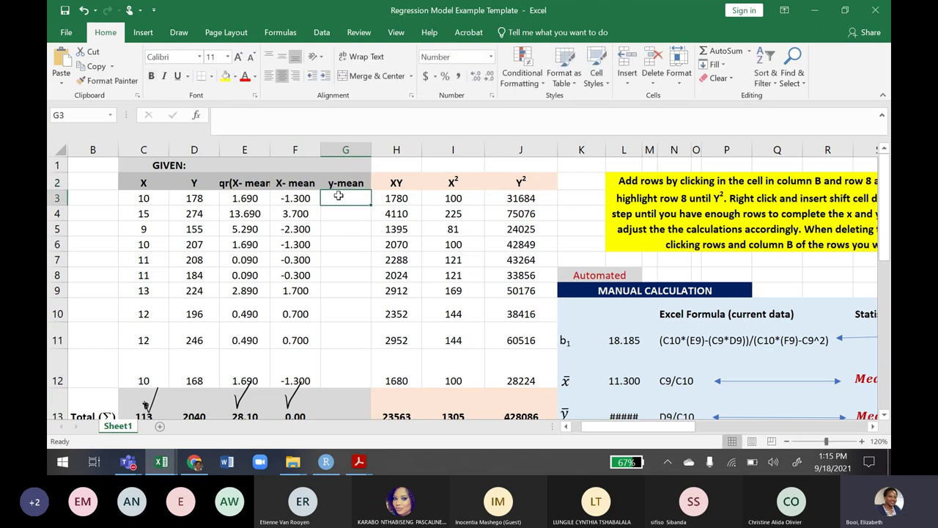
text(=)
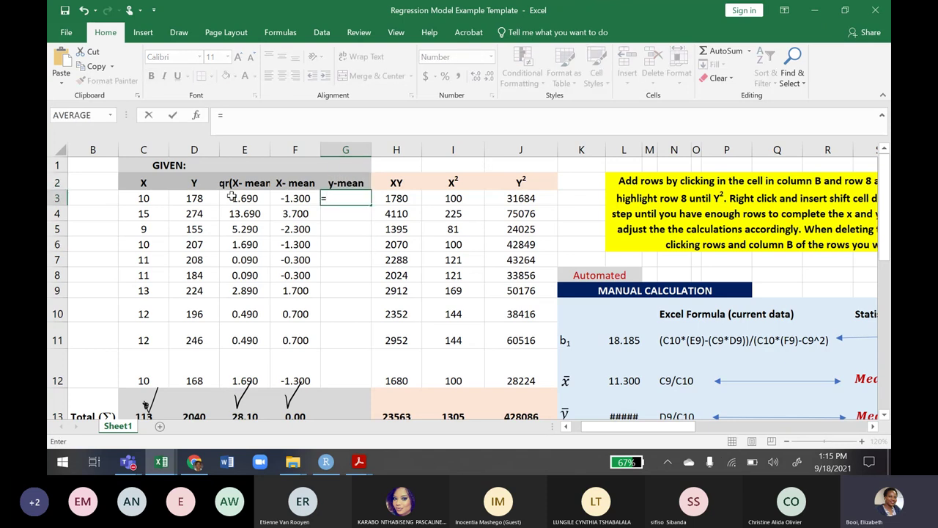
click(189, 197)
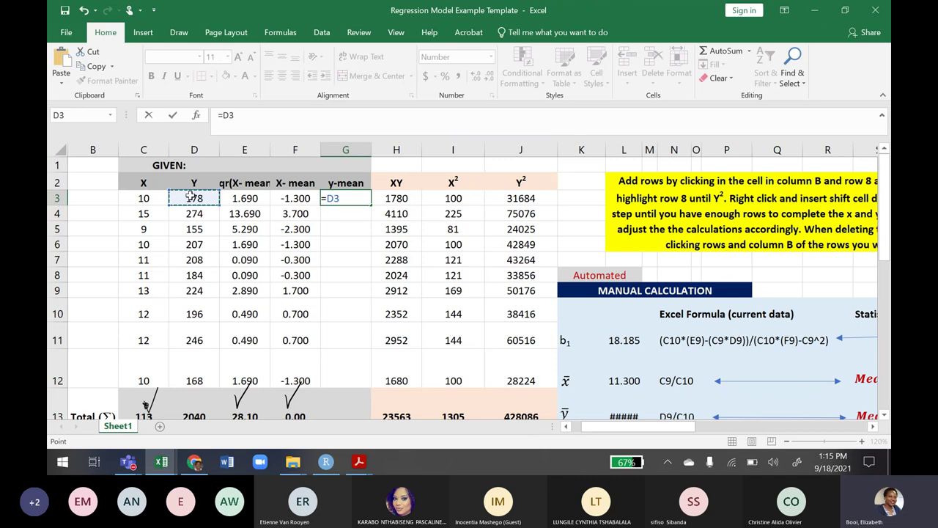
text(-)
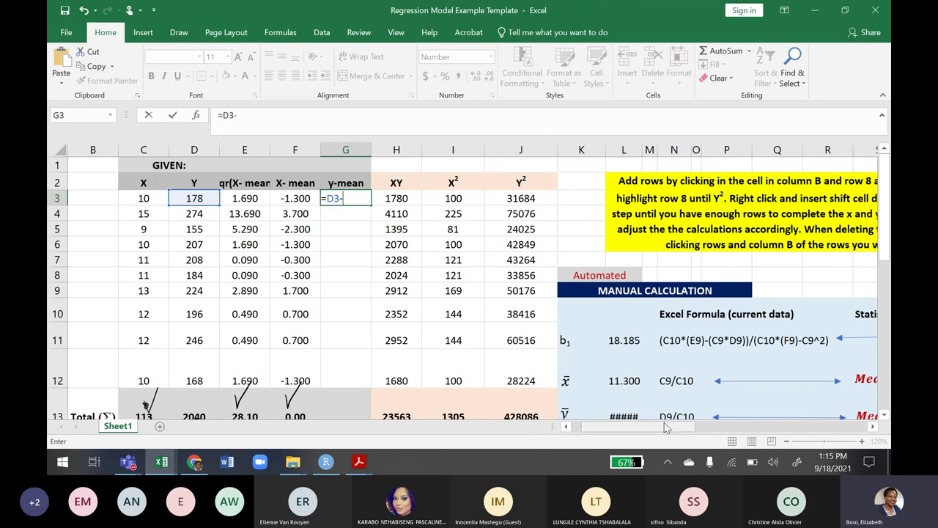
click(625, 415)
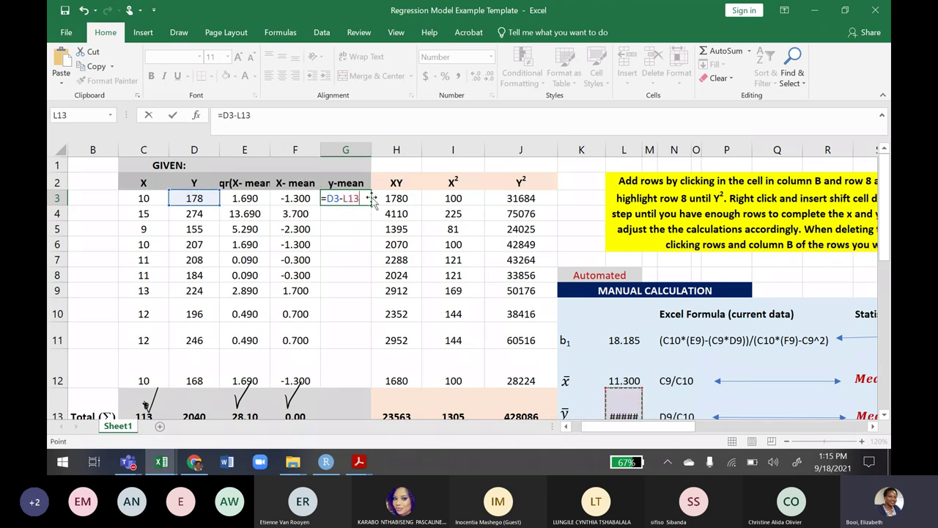
key(Return)
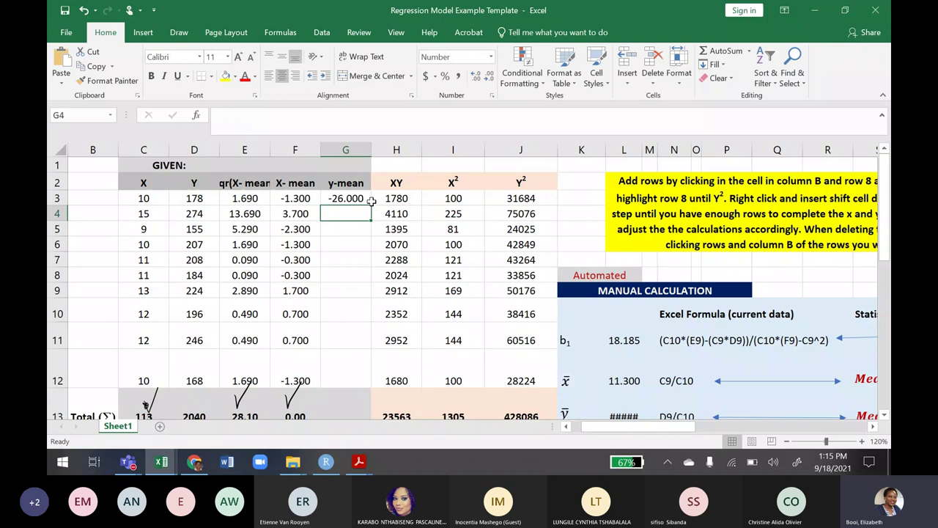
Make the mean reference in G3 absolute so the formula reads =D3-$L$13
click(334, 195)
click(239, 116)
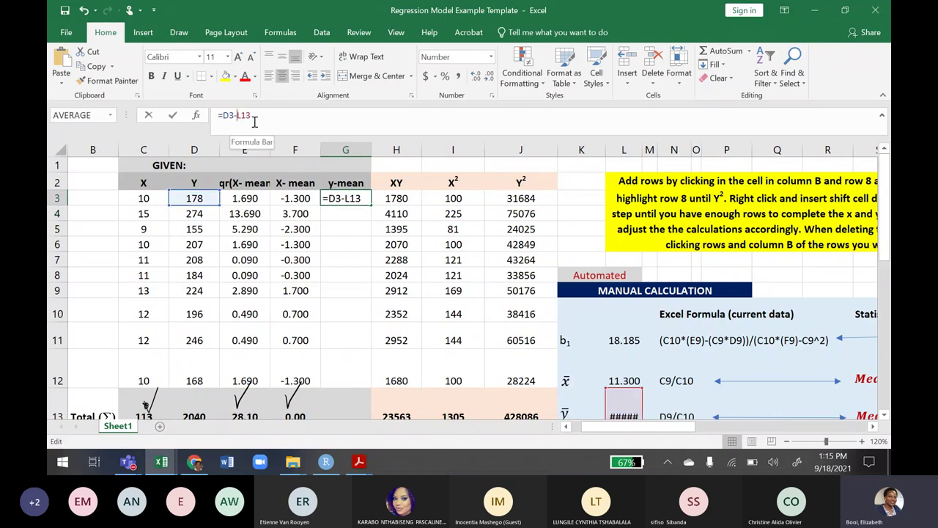
text($)
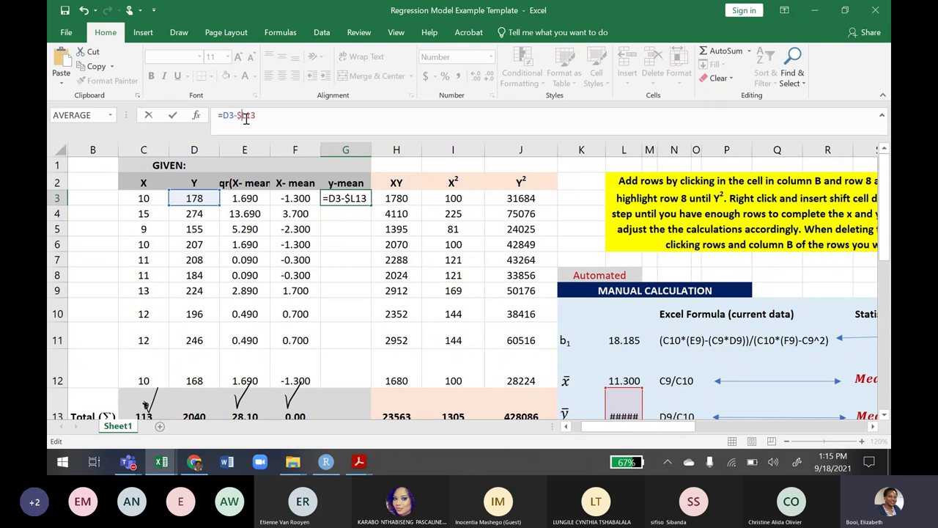
key(Right)
text($)
key(Return)
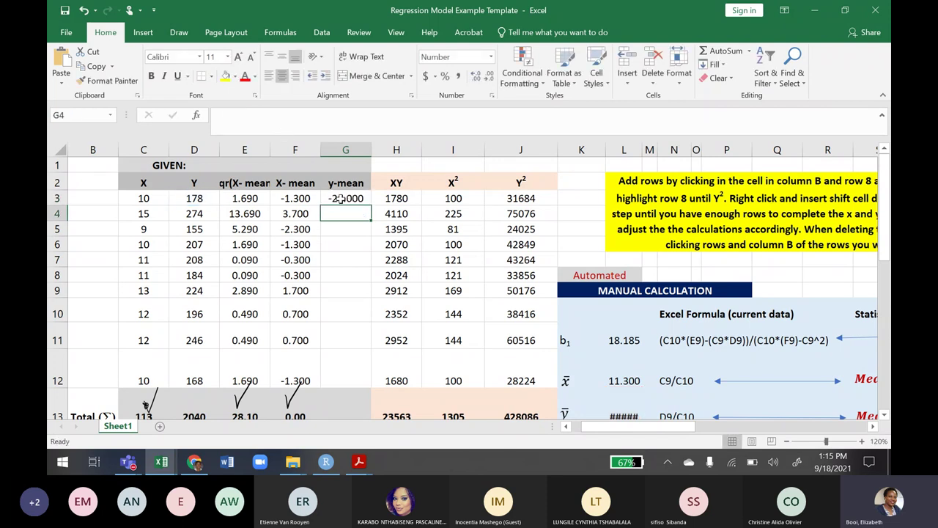
click(341, 199)
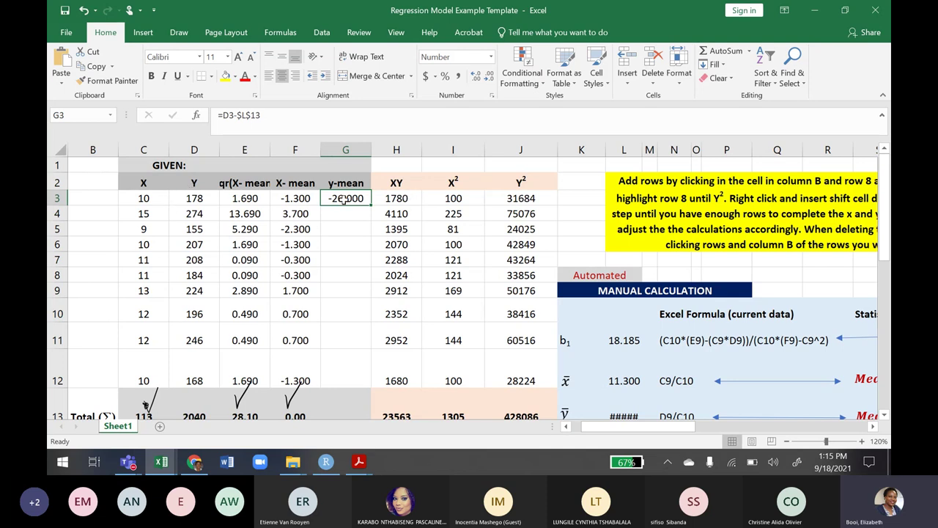
Fill the y-mean formula from G3 down through G12 for all remaining Y values
double_click(343, 199)
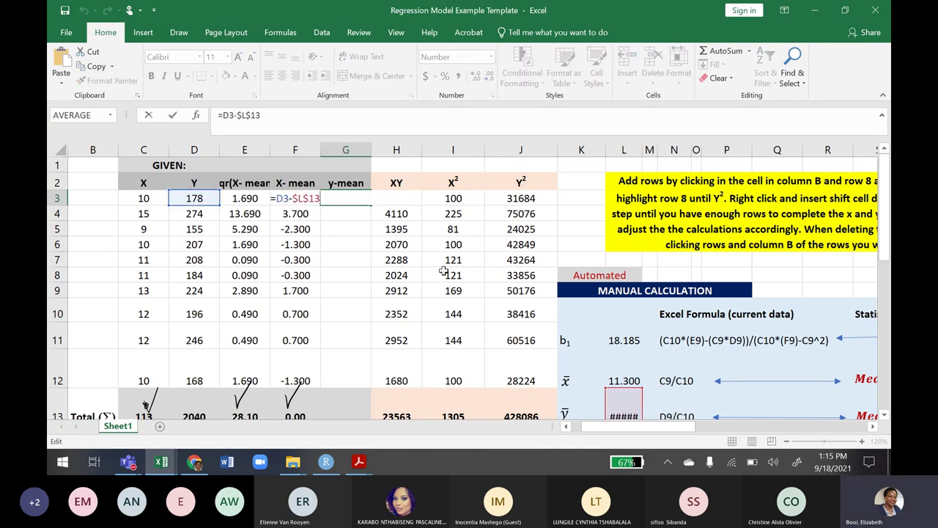
key(Return)
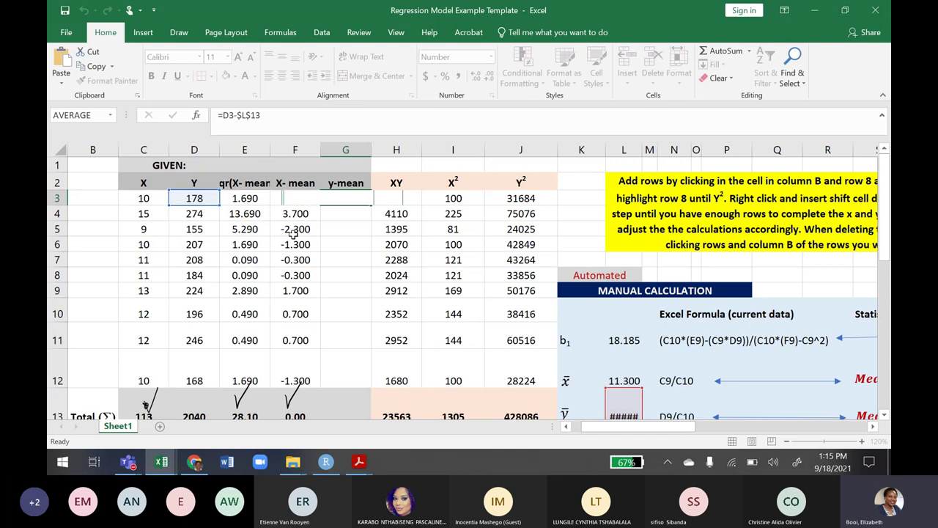
click(352, 197)
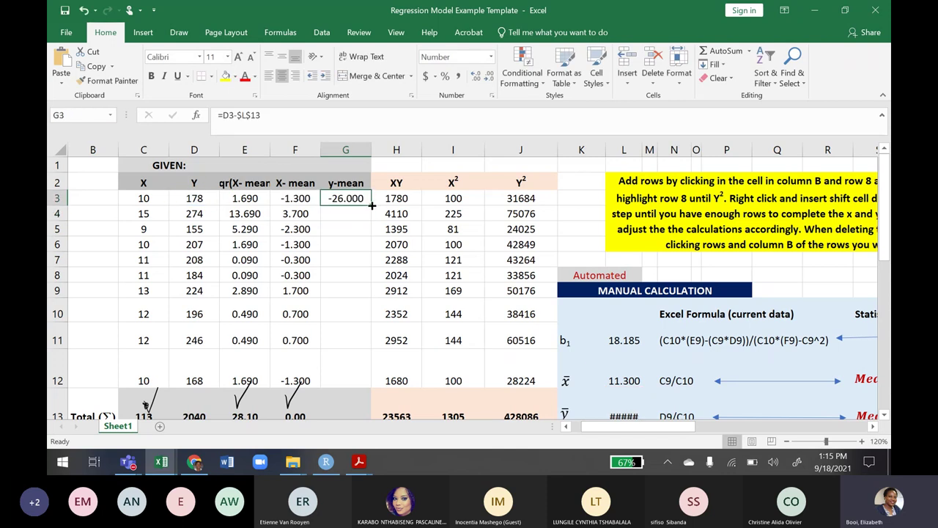
drag(372, 206, 344, 379)
Extend the column total formula from F13 across to G13 to sum the y-mean column
click(342, 398)
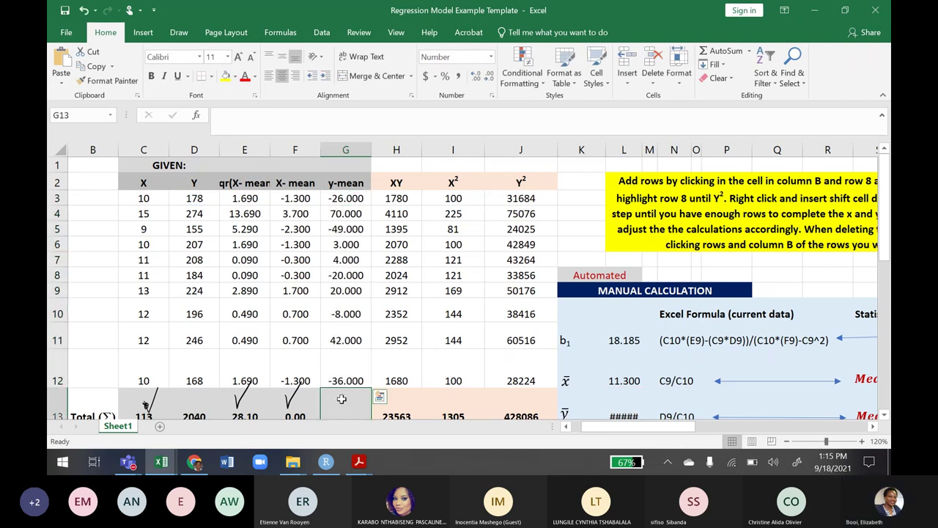
click(292, 403)
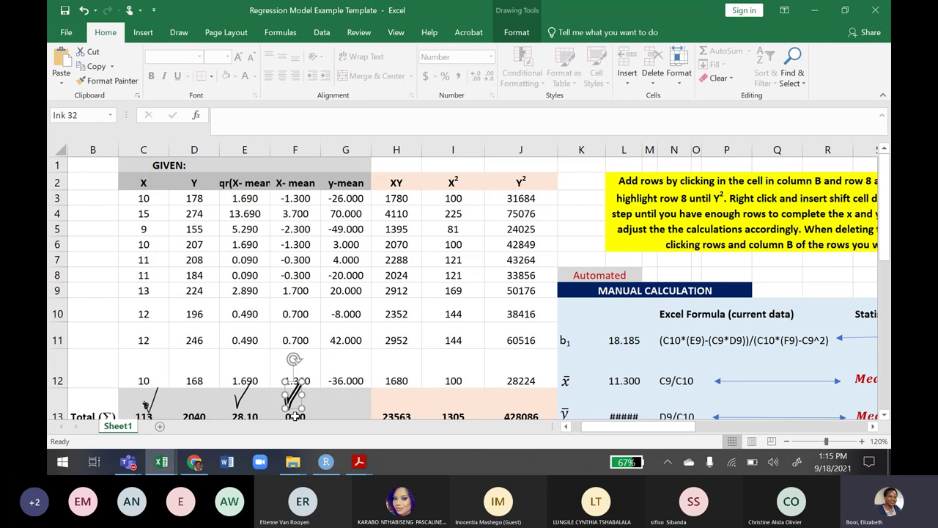
click(294, 415)
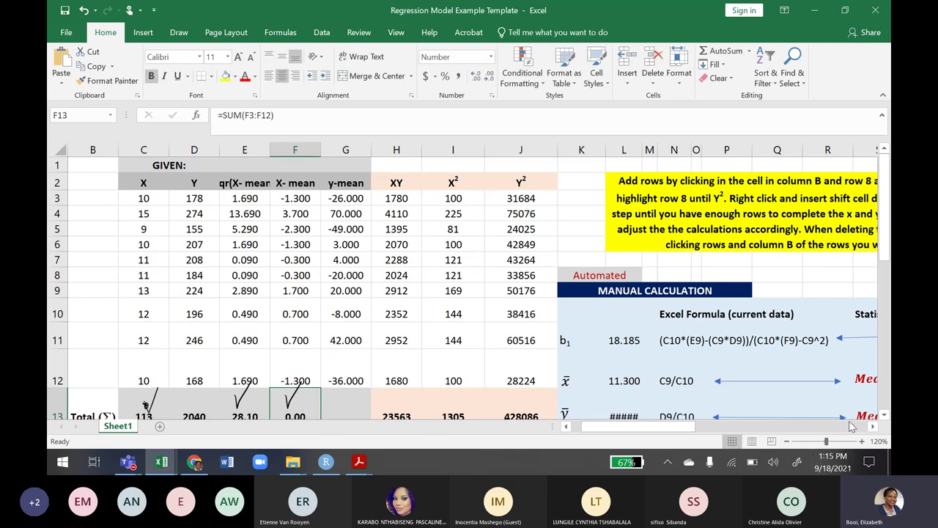
scroll(885, 416, down, 1)
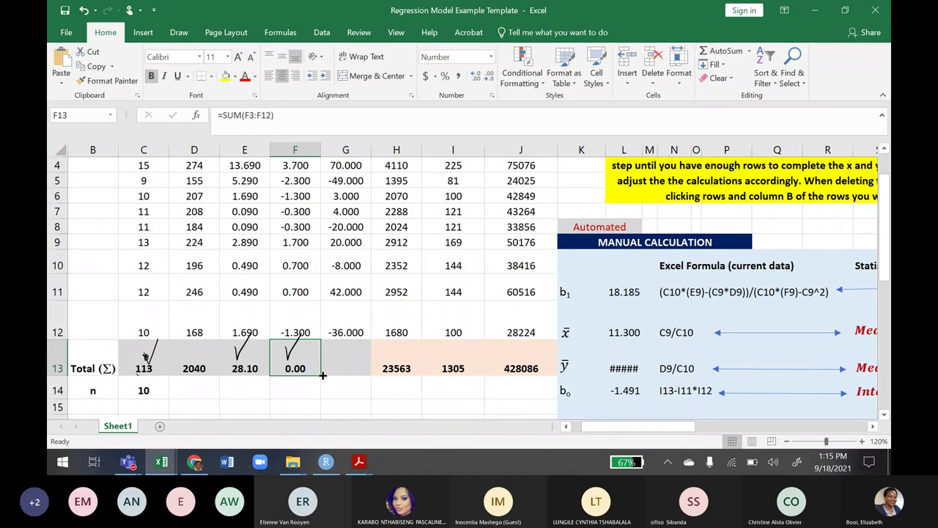
drag(320, 375, 374, 379)
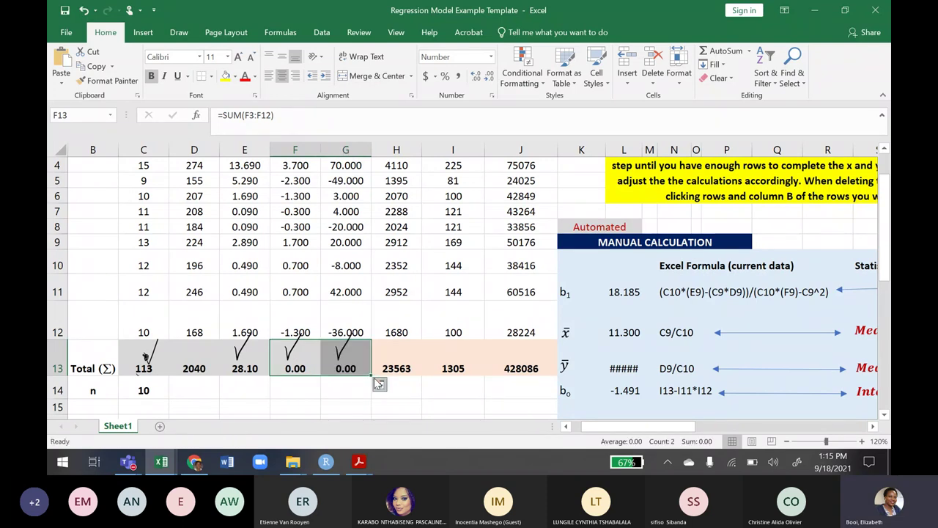
Delete the handwritten tick marks over the X- mean and y-mean totals in F13 and G13
click(311, 379)
drag(336, 347, 351, 336)
key(Escape)
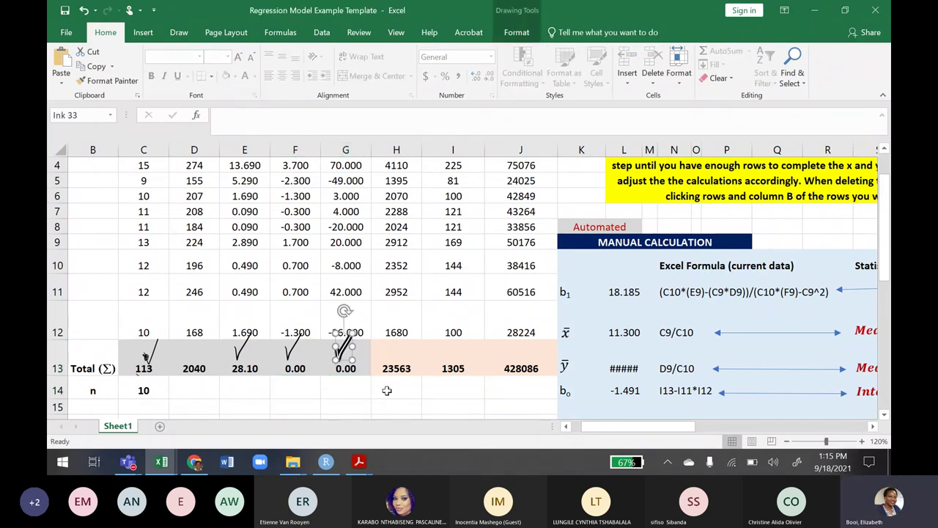
key(Delete)
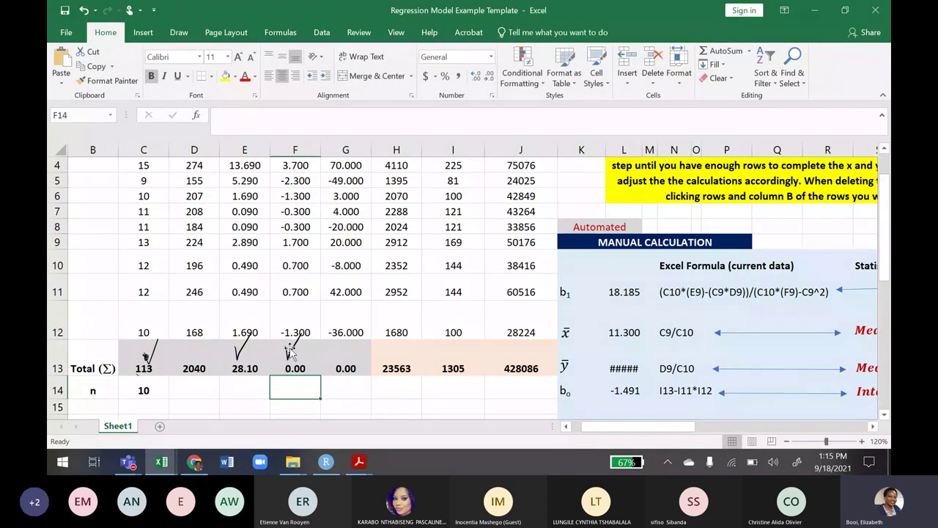
click(289, 348)
key(Delete)
Review the X- mean and y-mean values, and autofit column L so the mean of y fits its cell
drag(283, 328, 289, 198)
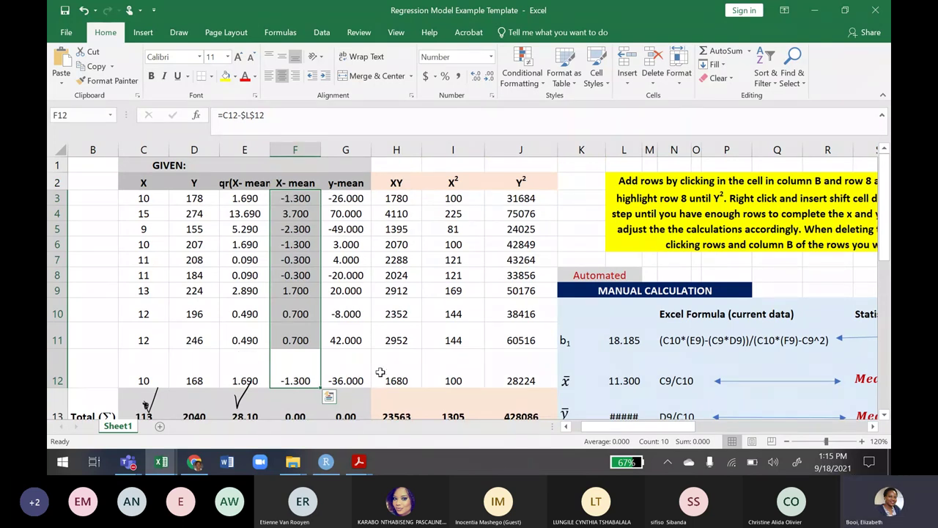
drag(358, 382, 345, 199)
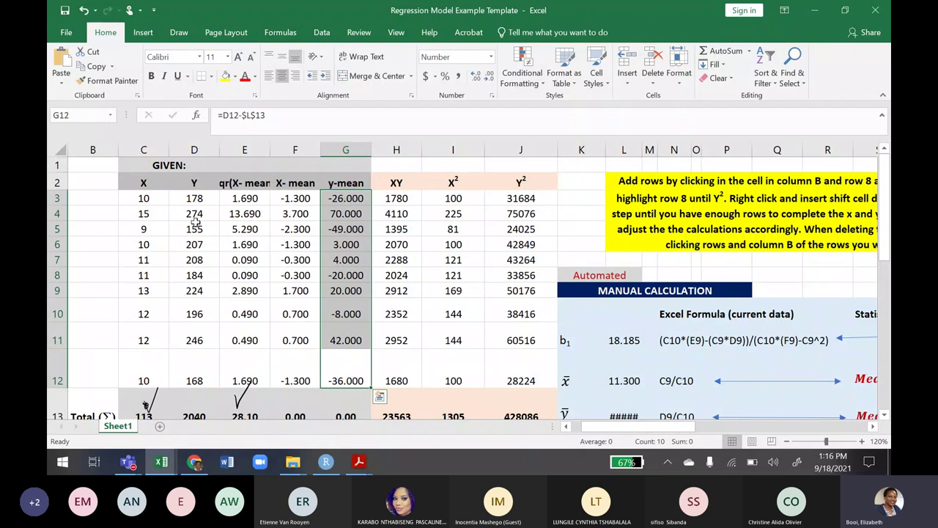
click(194, 199)
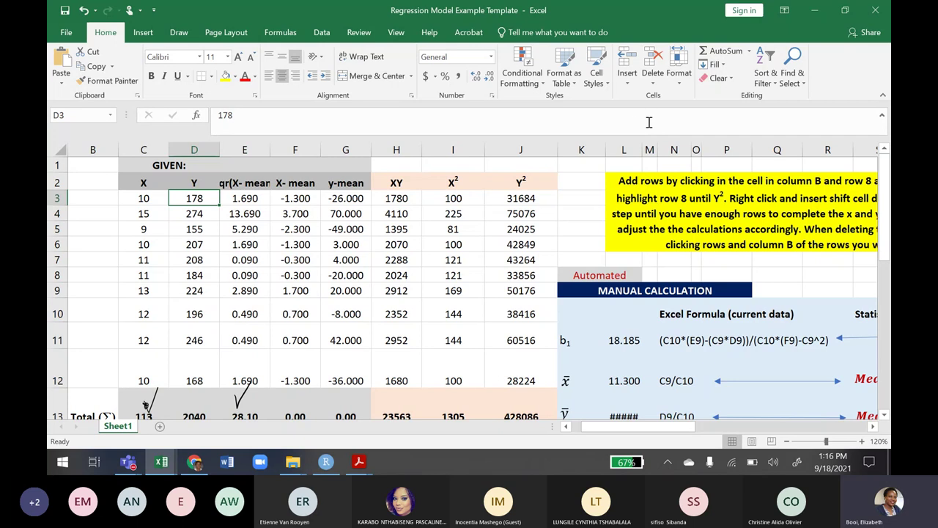
double_click(642, 150)
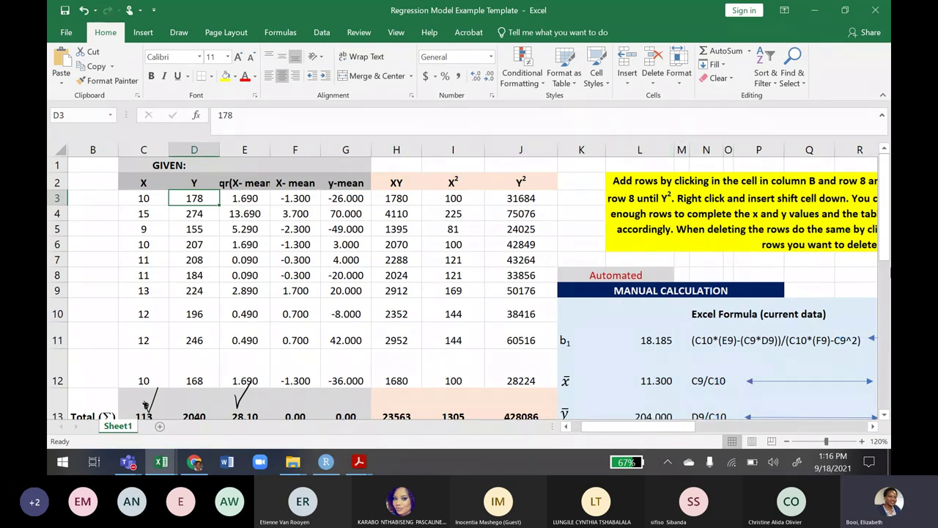
Examine the y-mean formulas in G3 and G4 and the deviations in G3:G12 against the mean of y
drag(885, 178, 885, 192)
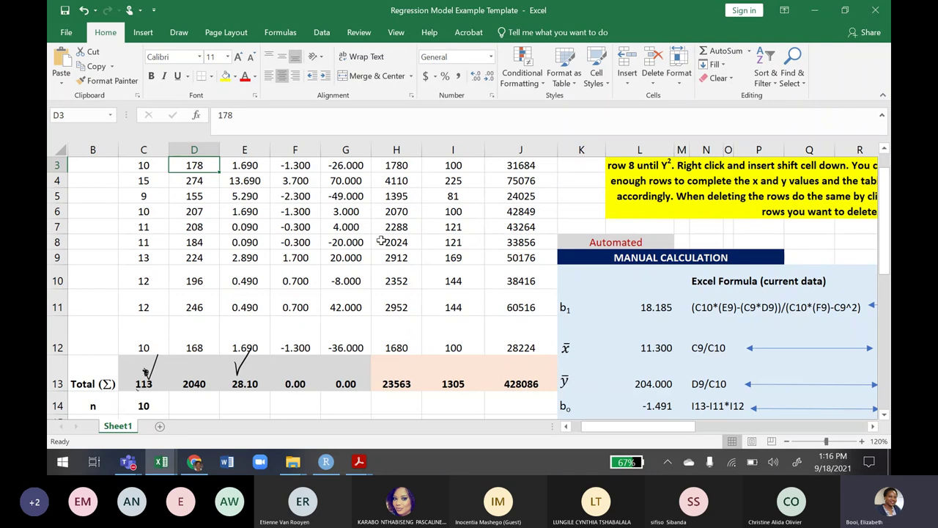
click(344, 165)
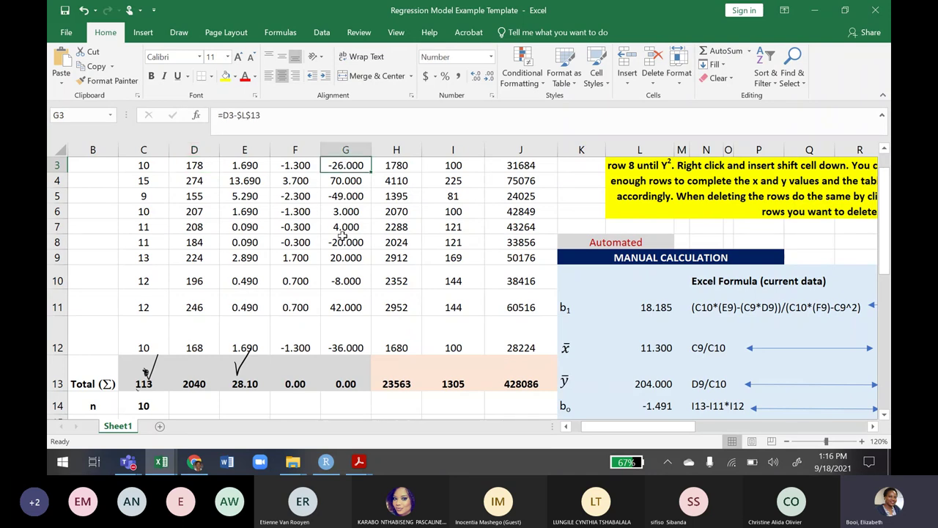
click(344, 184)
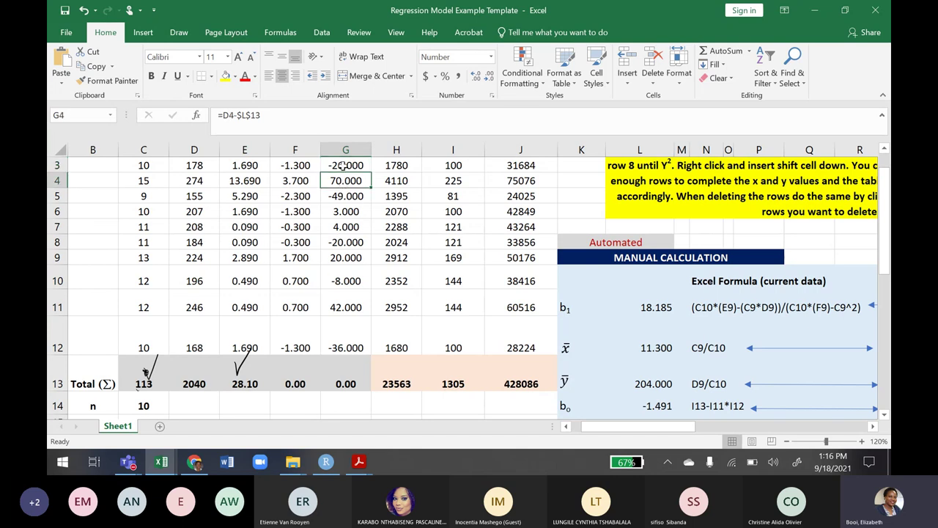
click(342, 168)
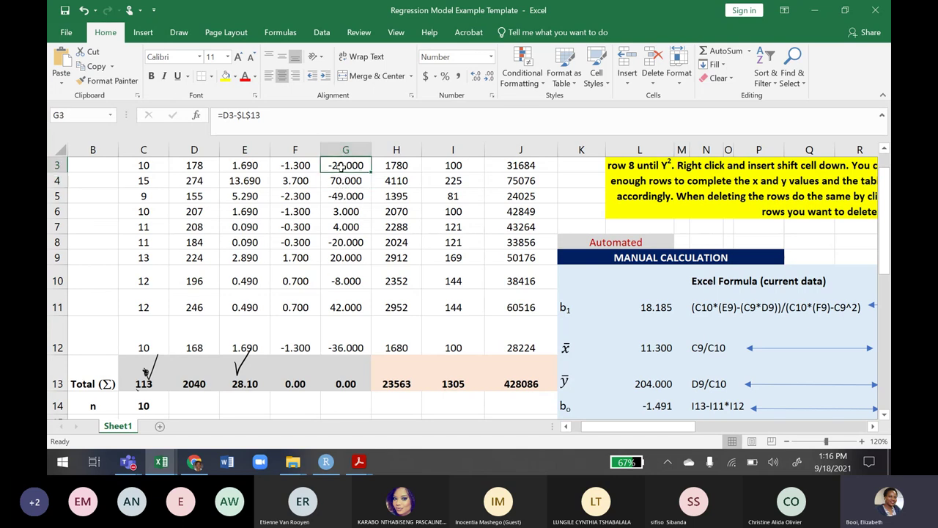
scroll(884, 257, up, 1)
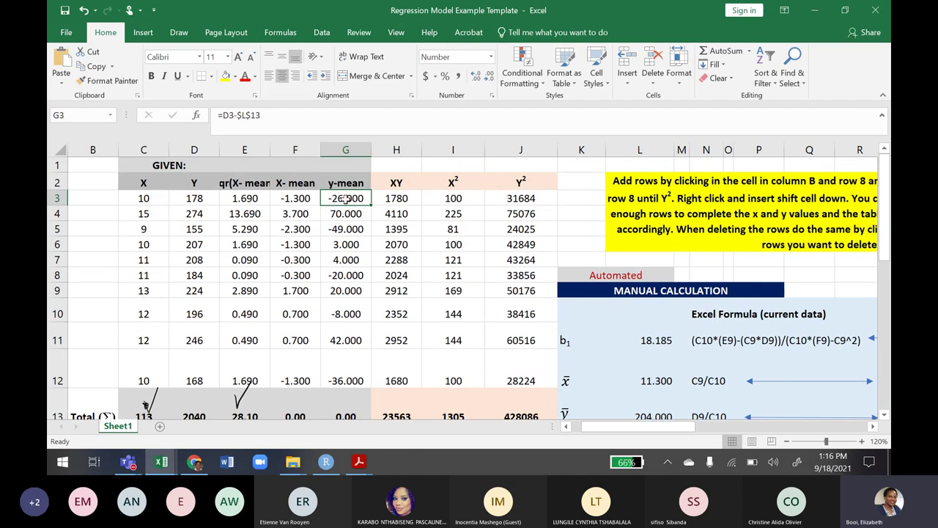
drag(336, 194, 338, 367)
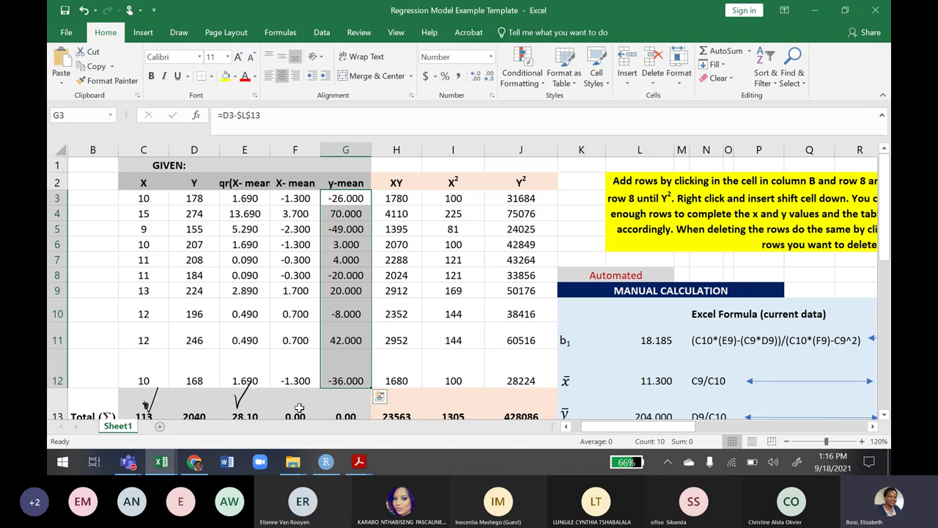
Review quantity (iii) in Online Assesement 05.pdf in Acrobat and return to the Excel regression template
click(362, 465)
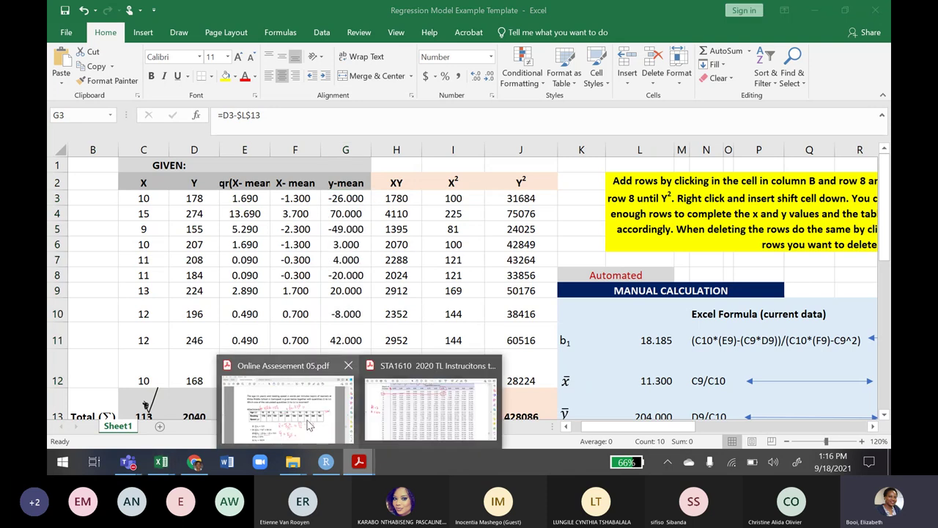
click(279, 399)
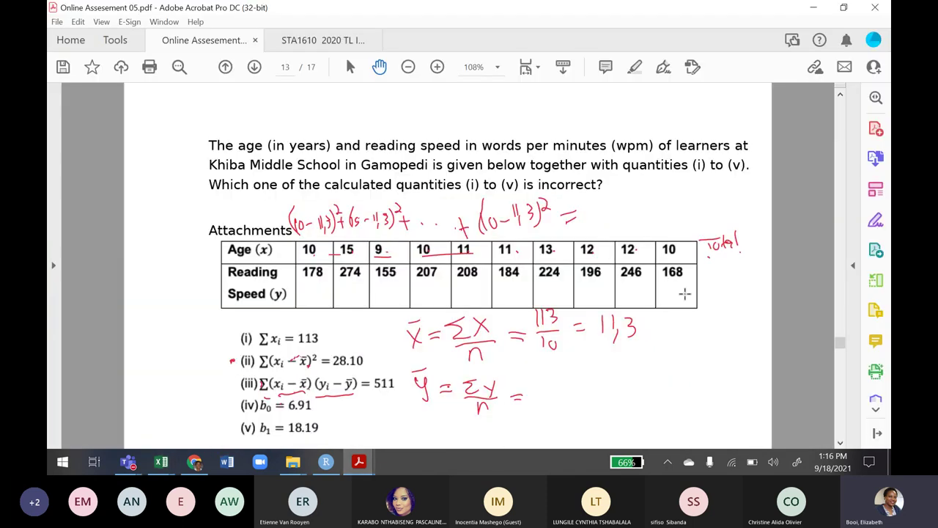
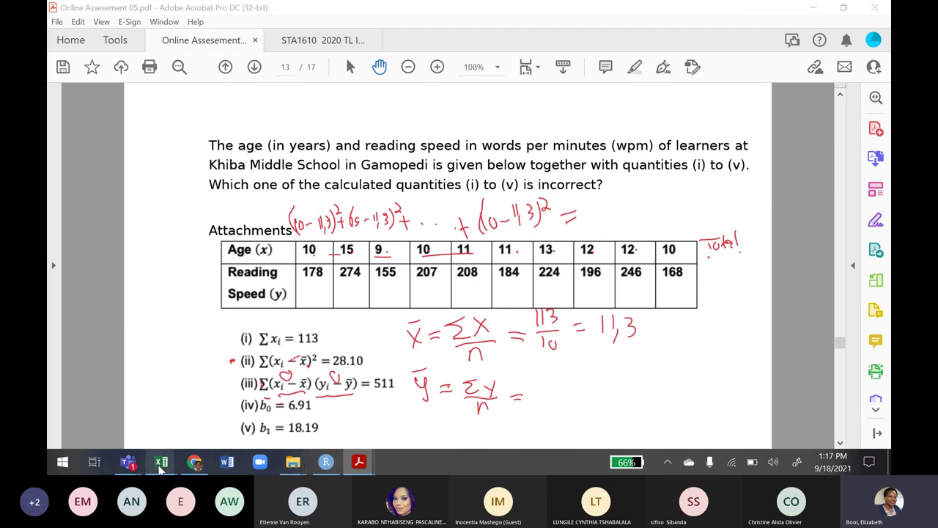
mouse_move(160, 466)
click(122, 425)
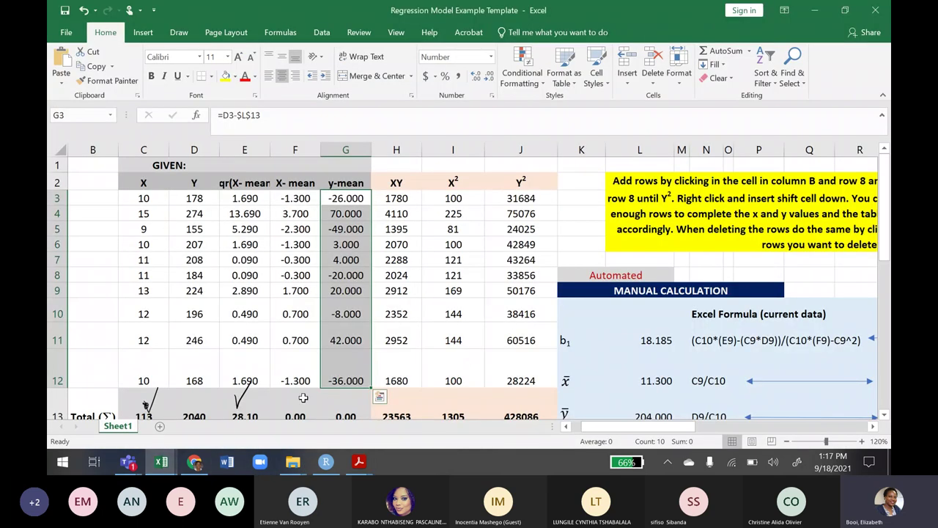
Insert a blank column H between the y-mean and XY columns
click(398, 149)
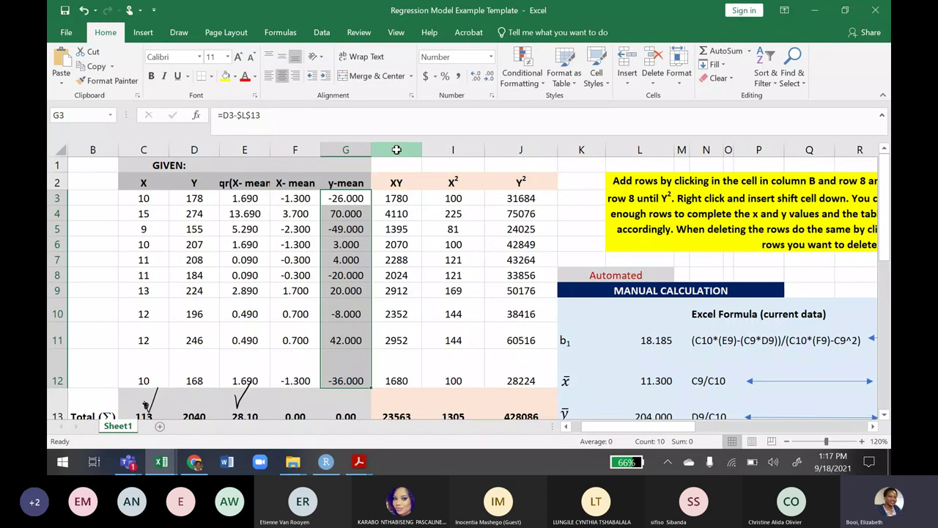
right_click(397, 150)
click(425, 242)
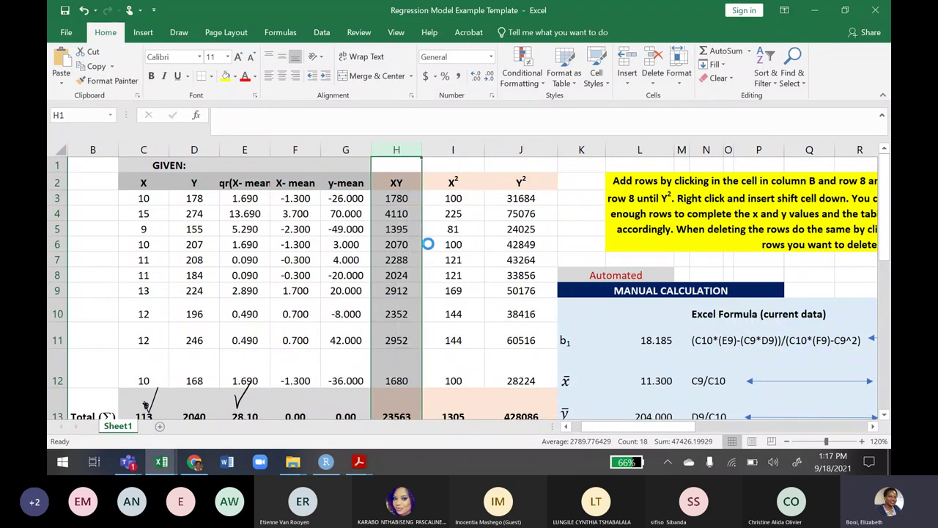
click(393, 183)
Enter the formula =F3*G3 in H3 to multiply the x and y deviations, and fill it down the column
click(386, 204)
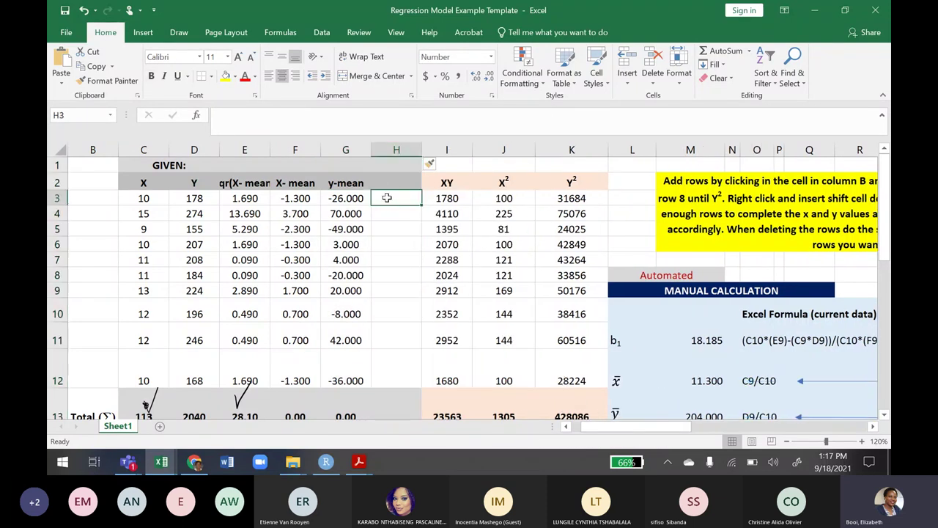
text(=)
click(308, 199)
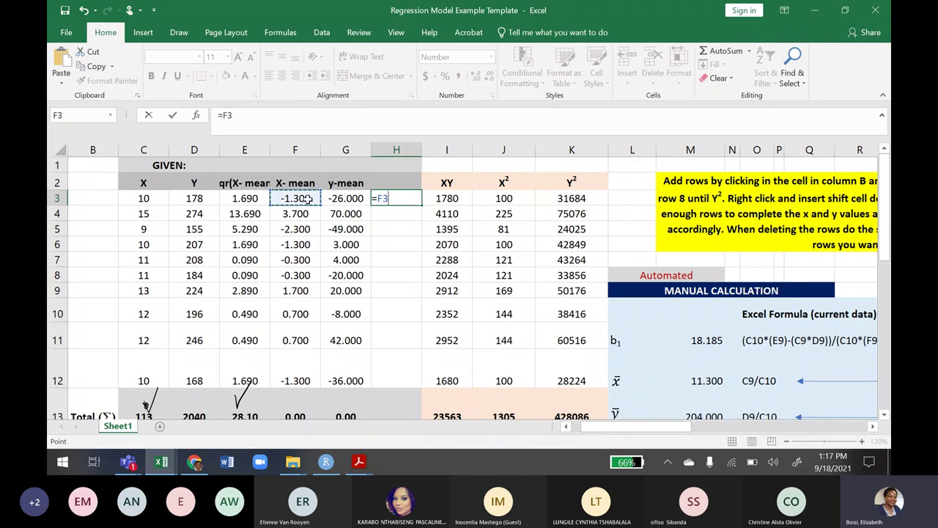
text(*)
click(351, 198)
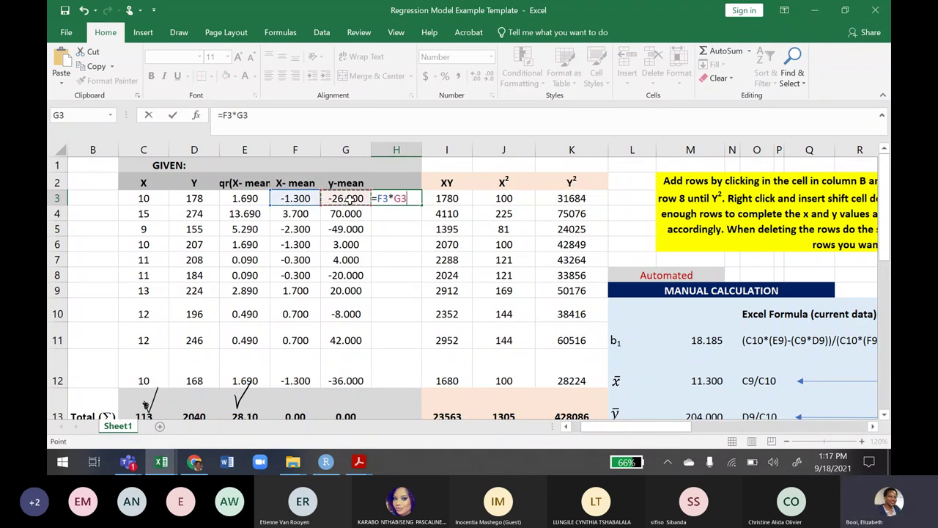
key(ctrl+Return)
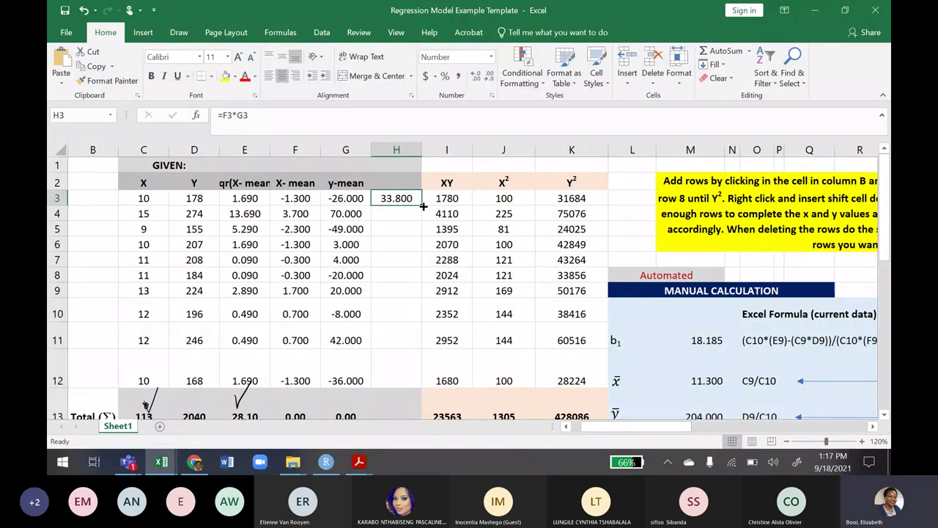
double_click(422, 206)
Replace the product formula in H13 by extending the G13 total formula across to sum the deviation products
click(351, 405)
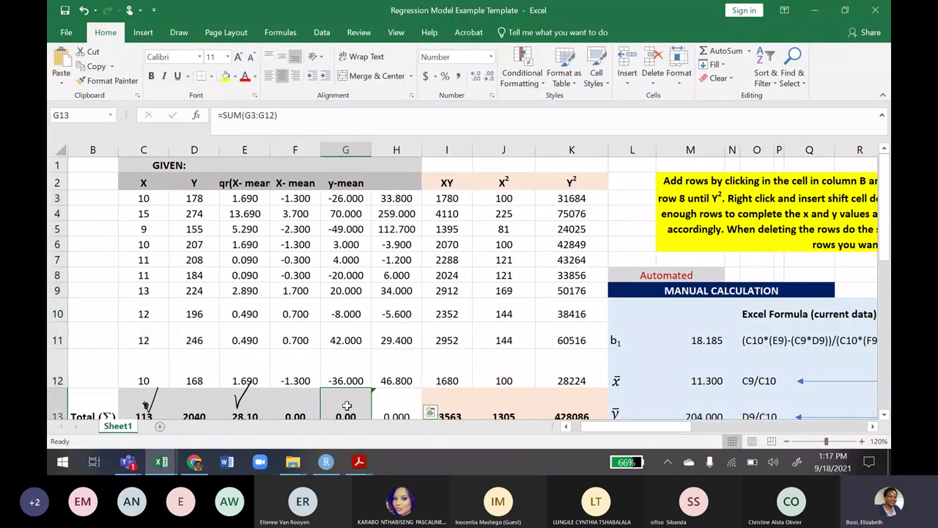
click(408, 395)
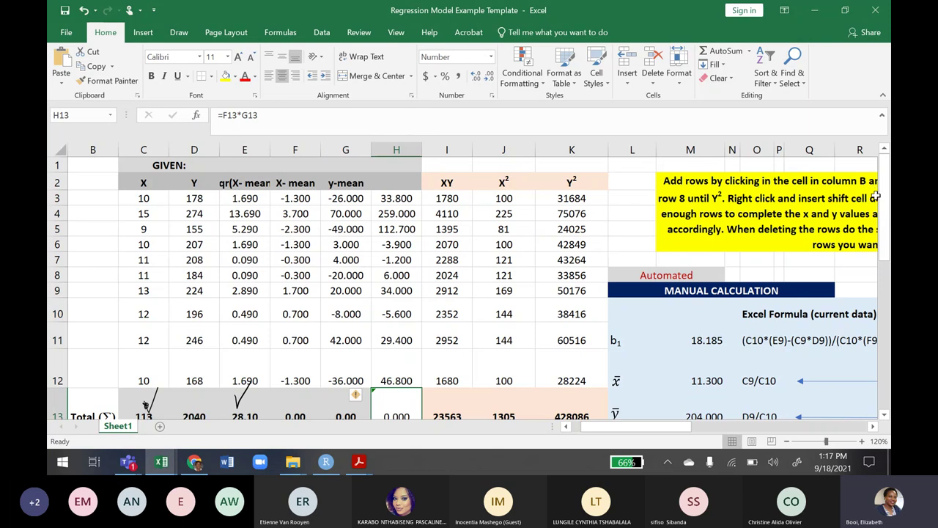
drag(883, 209, 881, 250)
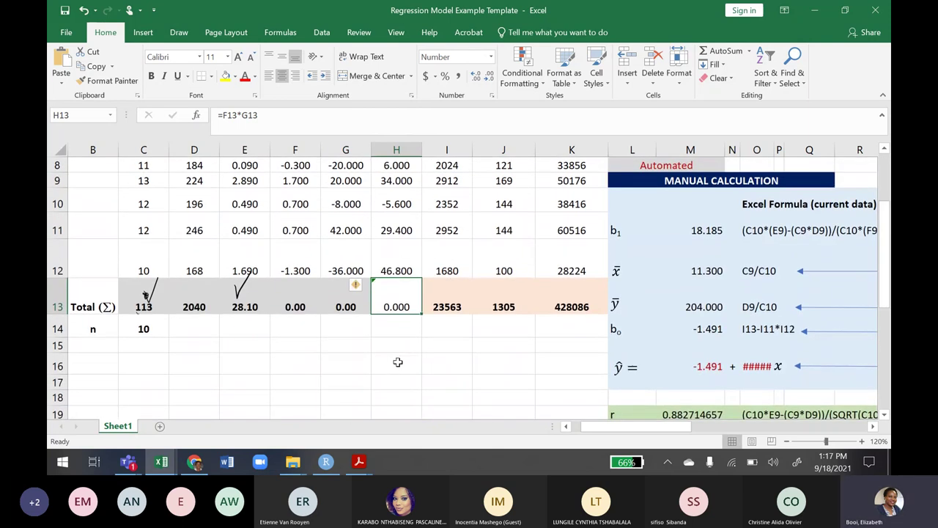
click(340, 295)
drag(373, 311, 419, 315)
click(440, 377)
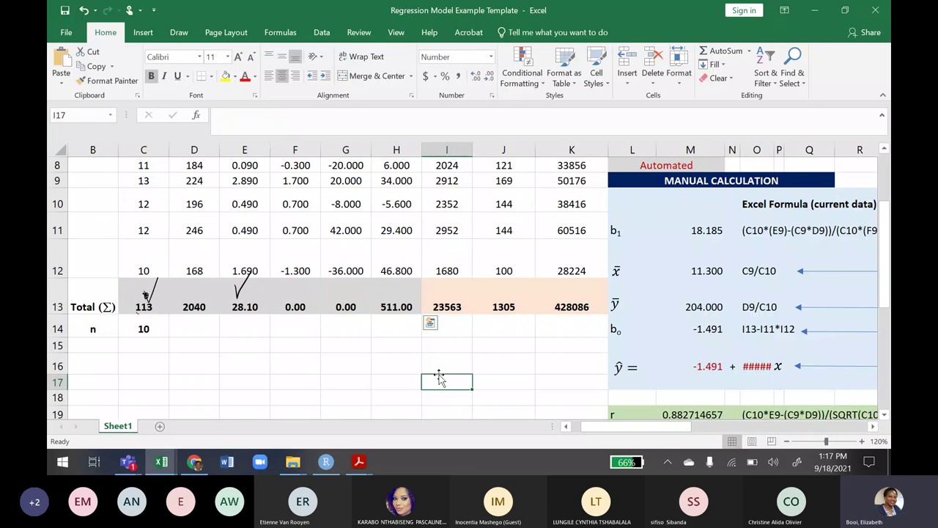
drag(886, 268, 885, 219)
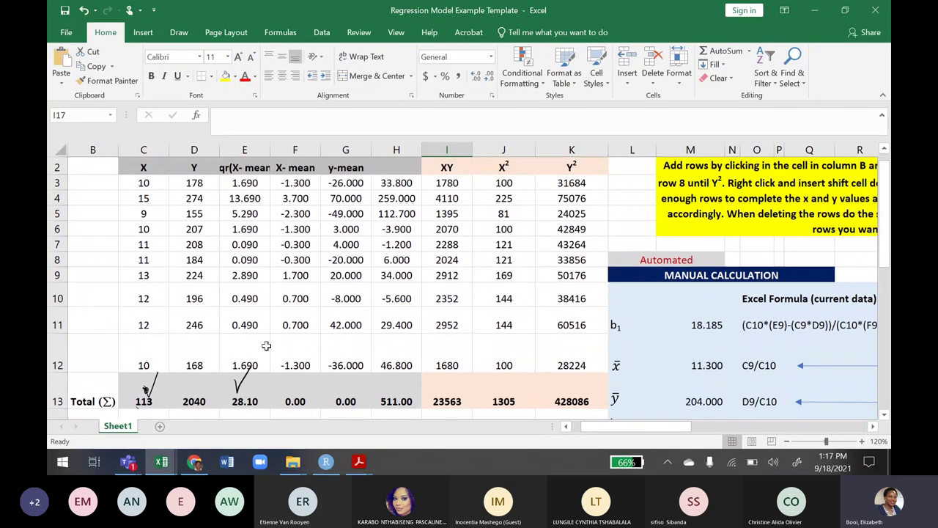
Switch to Online Assesement 05.pdf and handwrite the first product (10-11,3)(178-204) beside quantity (iii)
double_click(487, 14)
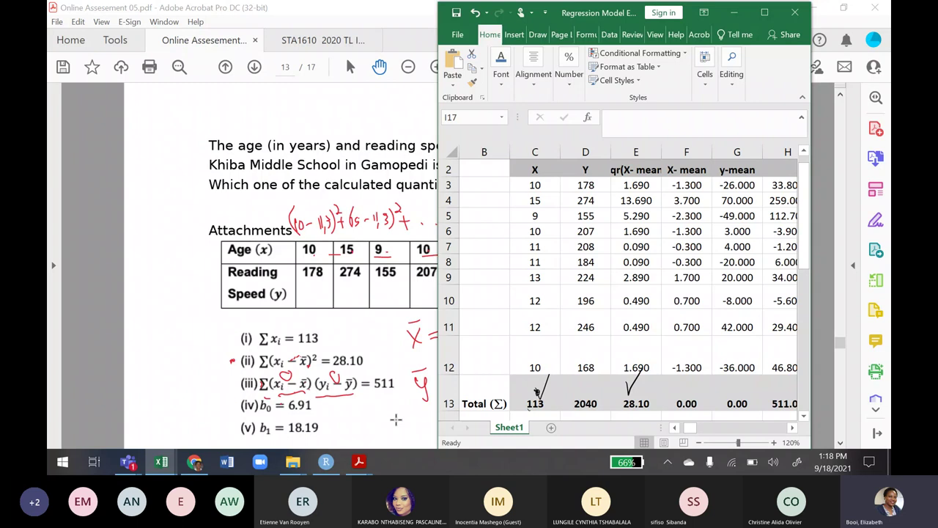
mouse_move(137, 375)
mouse_down()
mouse_move(137, 386)
mouse_move(144, 376)
mouse_up()
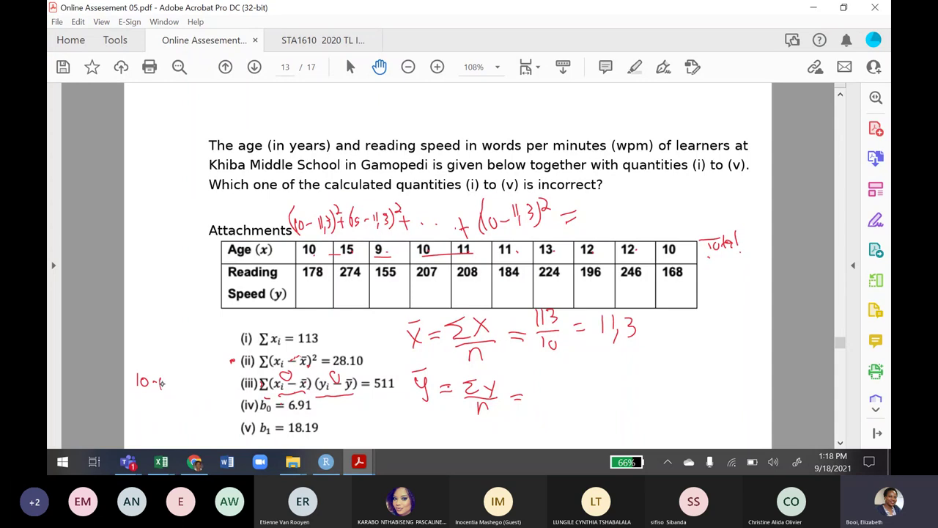
click(170, 389)
drag(162, 376, 176, 393)
drag(136, 367, 129, 395)
mouse_move(181, 374)
mouse_down()
mouse_move(183, 395)
mouse_move(192, 392)
mouse_up()
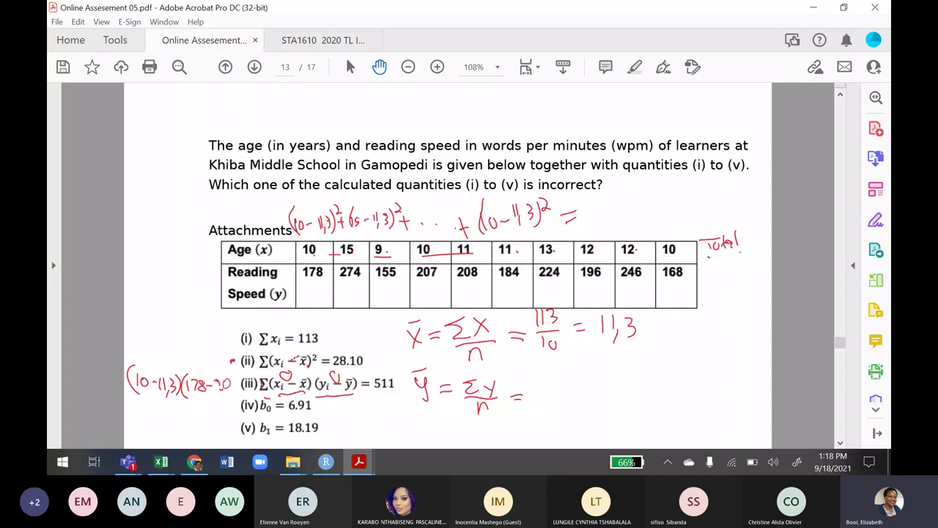
drag(233, 378, 238, 392)
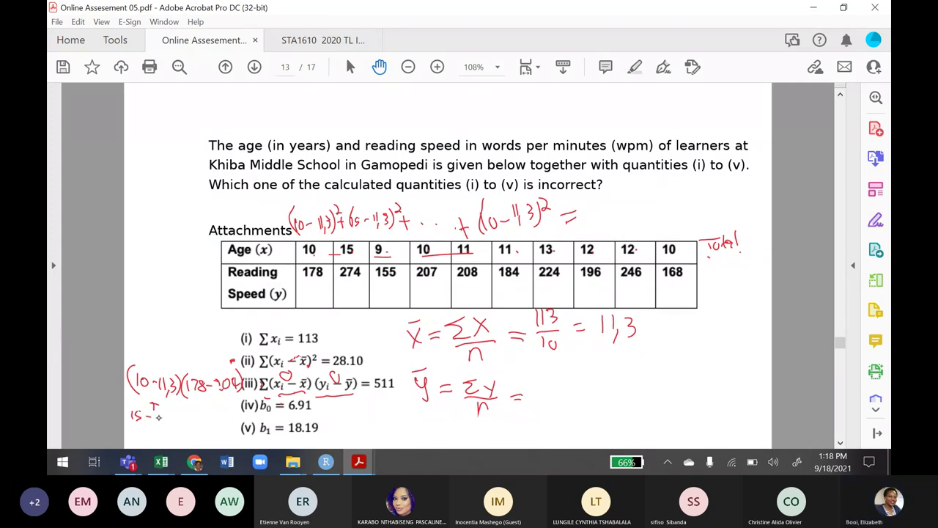
Handwrite the second product (15-11,3)(274-204) below the first one, followed by a plus sign
drag(160, 415, 160, 425)
mouse_move(164, 415)
mouse_down()
mouse_move(167, 429)
mouse_move(198, 426)
mouse_up()
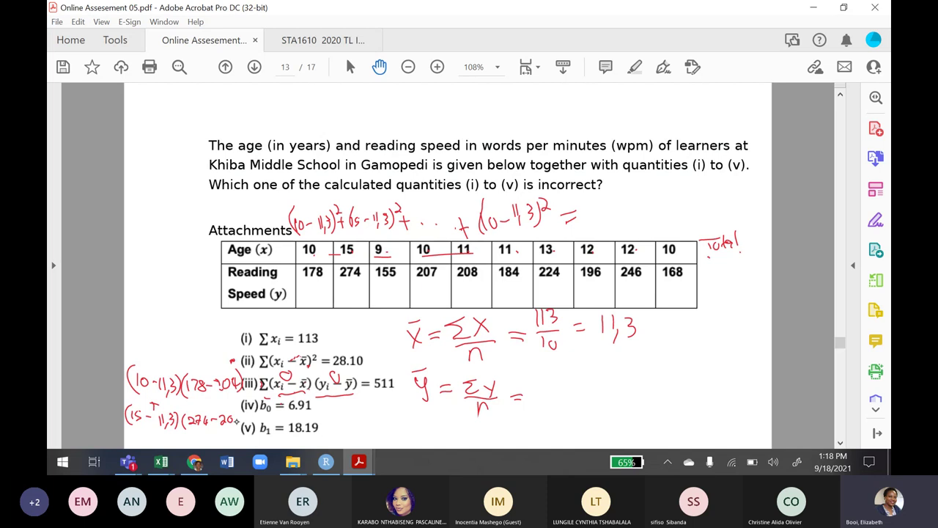
drag(241, 409, 242, 425)
Return to the Excel template, compare the product total in H13 with quantity (iii), and maximize the workbook window
click(161, 461)
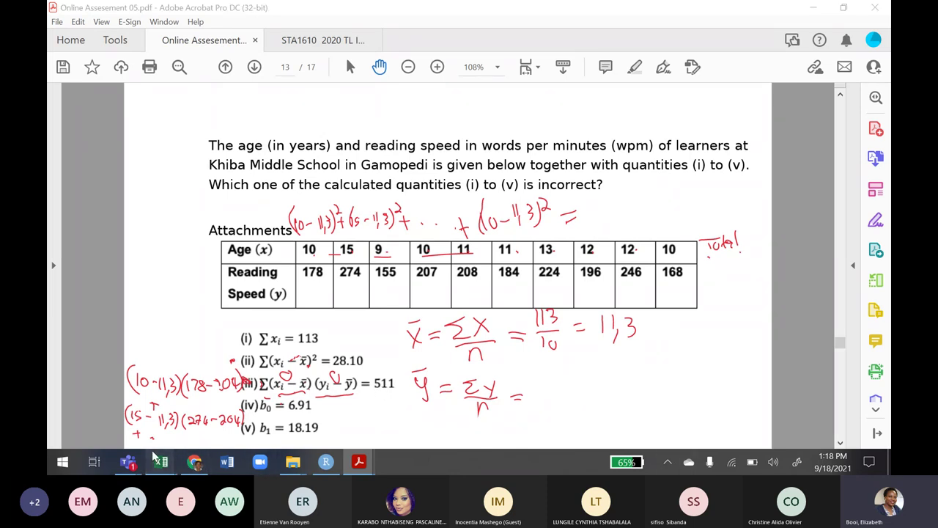
click(107, 416)
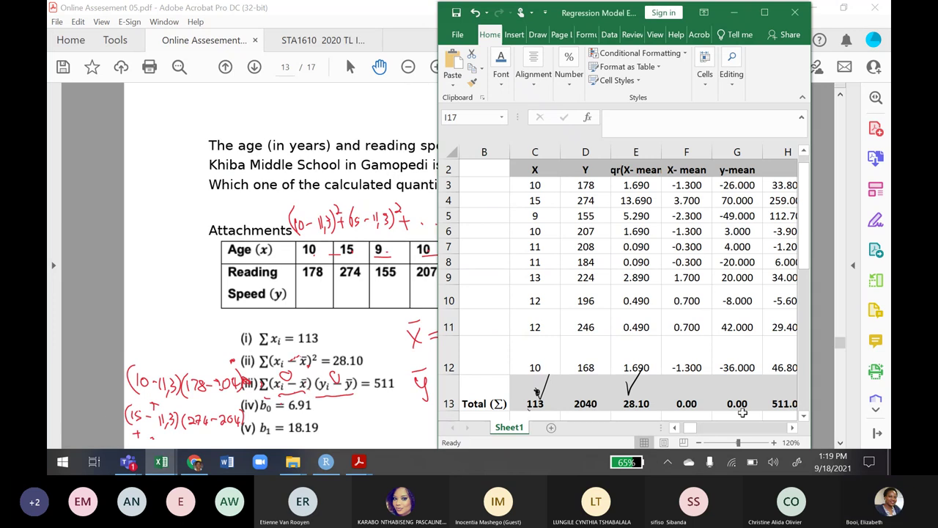
drag(686, 403, 733, 401)
click(775, 396)
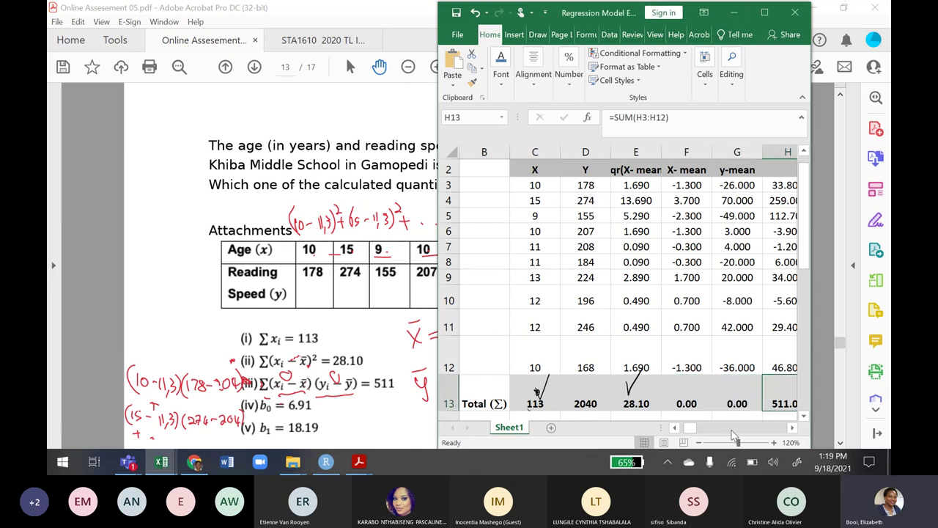
click(769, 12)
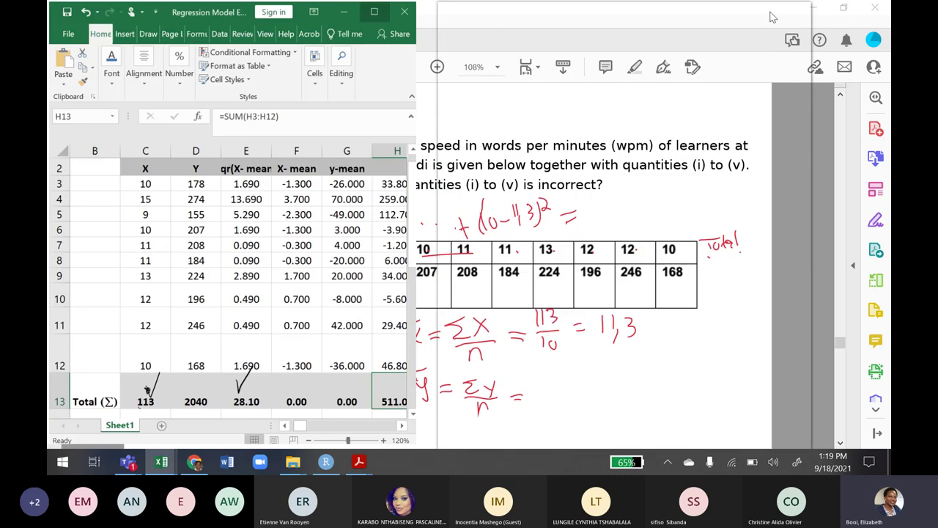
Enter the header (x-mean)(y-meany) in H2 above the deviation products
click(389, 179)
click(389, 165)
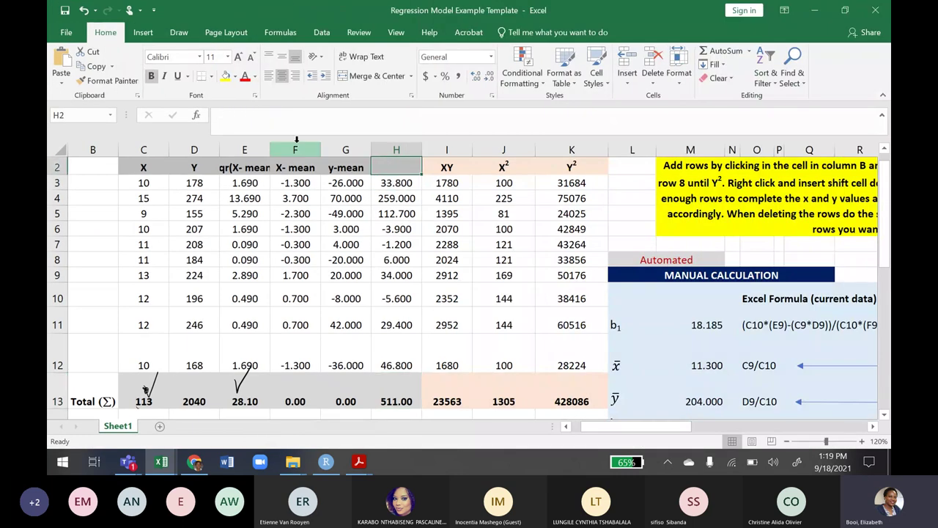
click(242, 123)
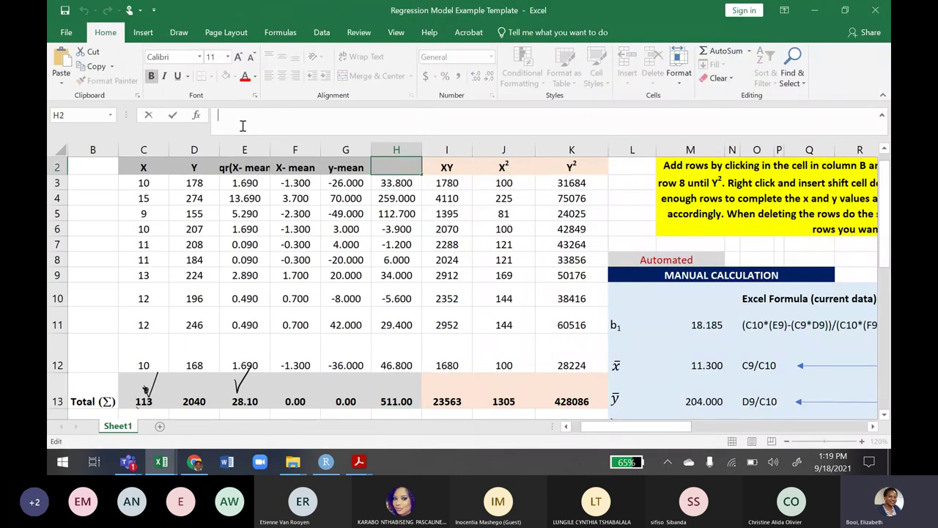
text((x-mean)()
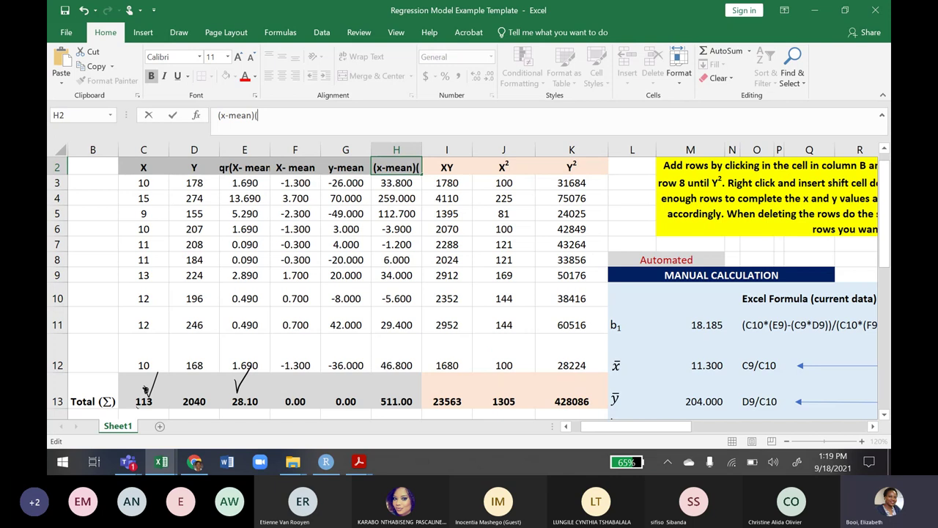
text(y-meany))
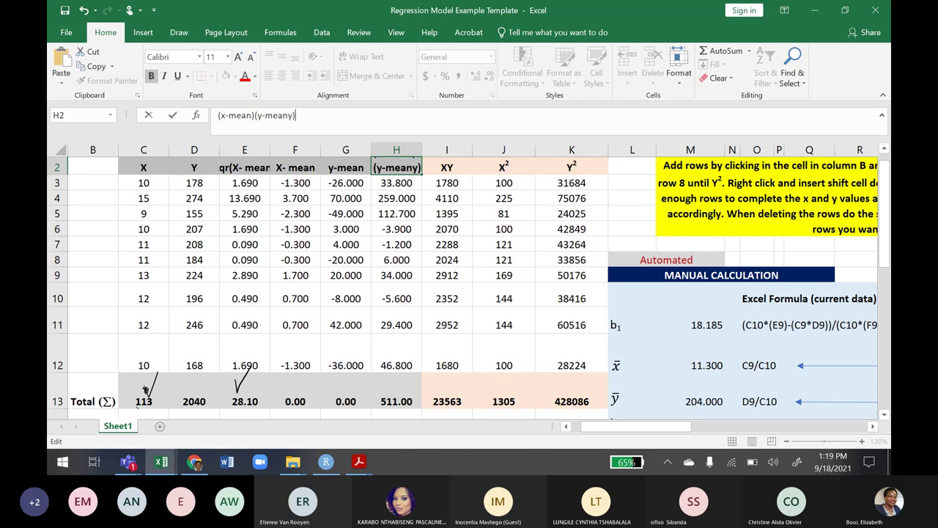
Change the y deviation header in G2 to y-meanx
click(359, 167)
double_click(359, 167)
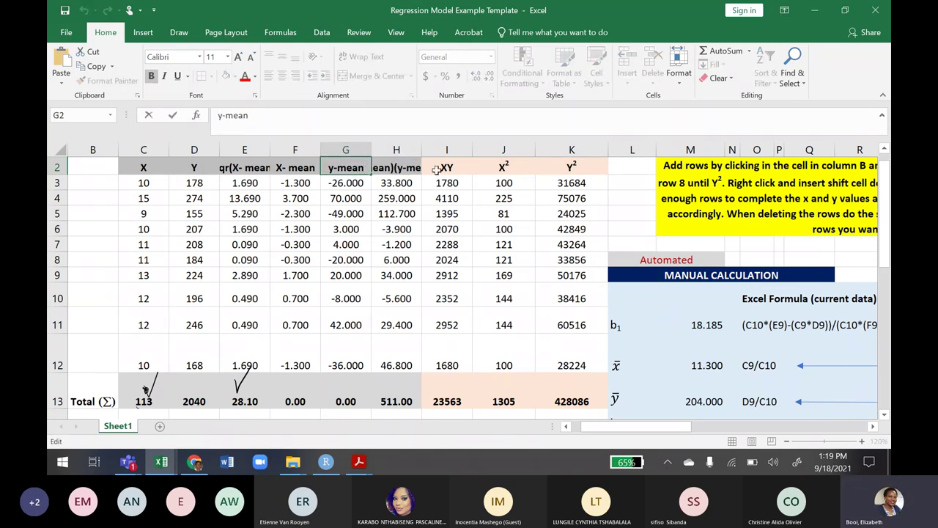
text(x)
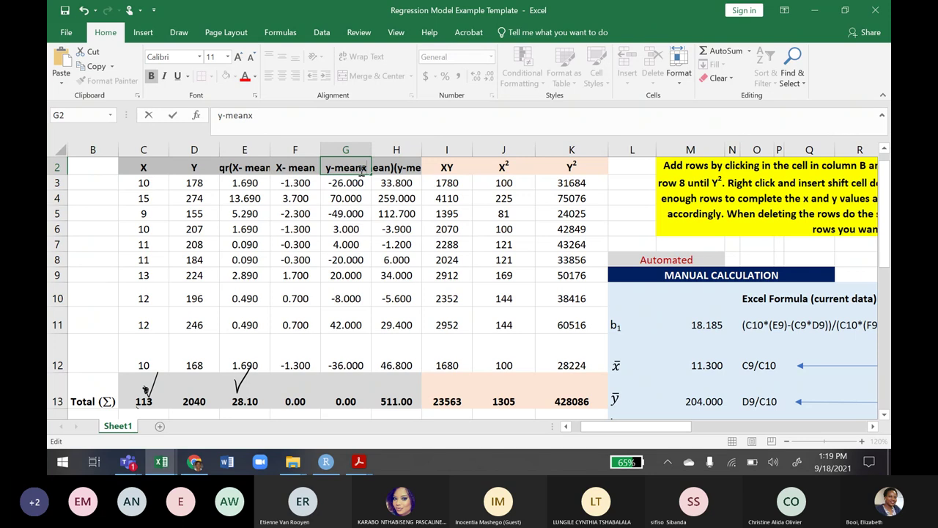
click(350, 257)
Change the product column header in H2 to (x-meanx)(y-meany)
double_click(383, 167)
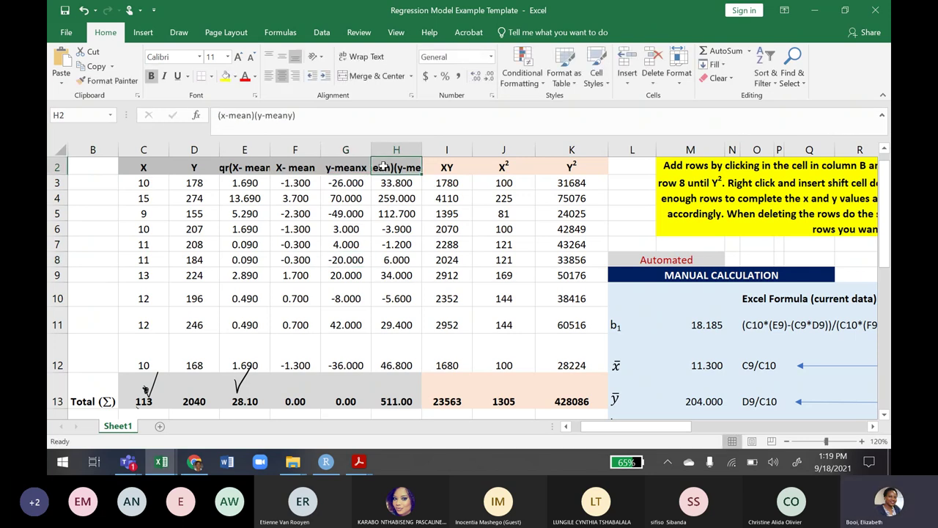
text(y)
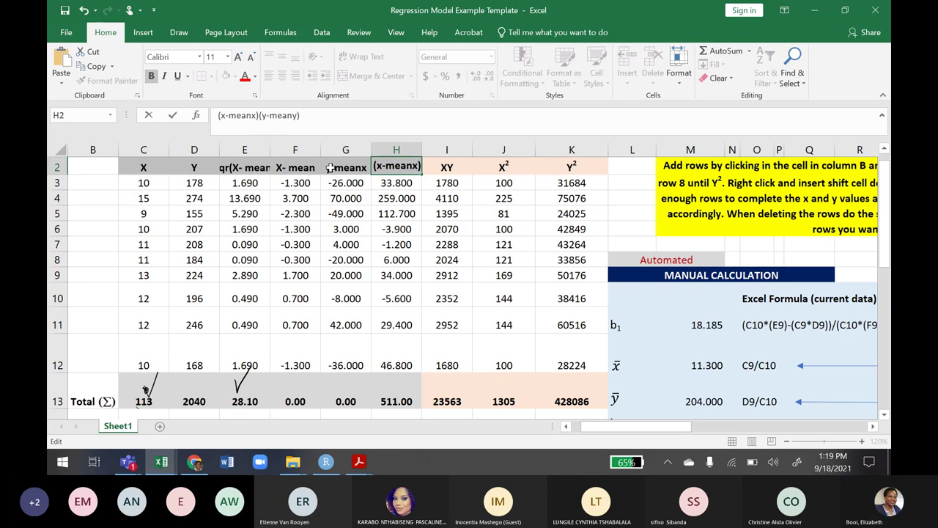
click(464, 247)
Change the x deviation header in F2 to X- meanx
click(308, 167)
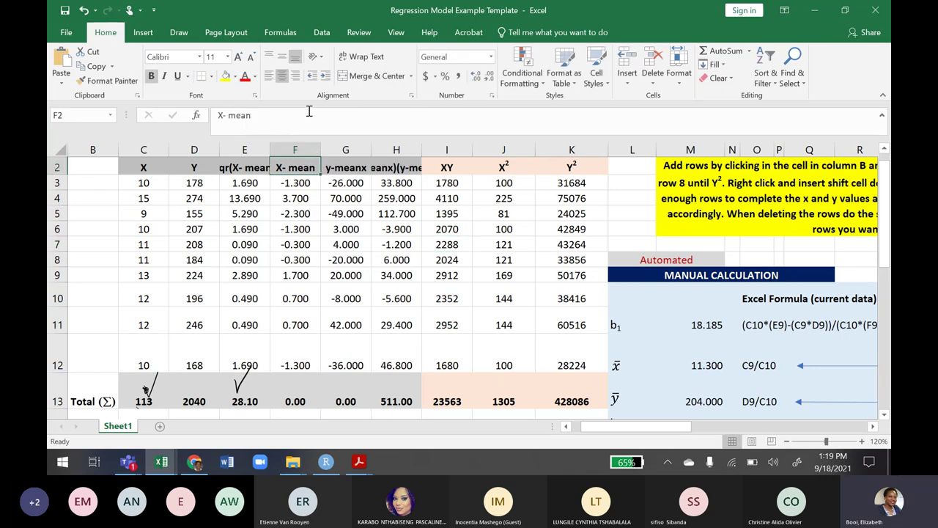
click(270, 117)
text(x)
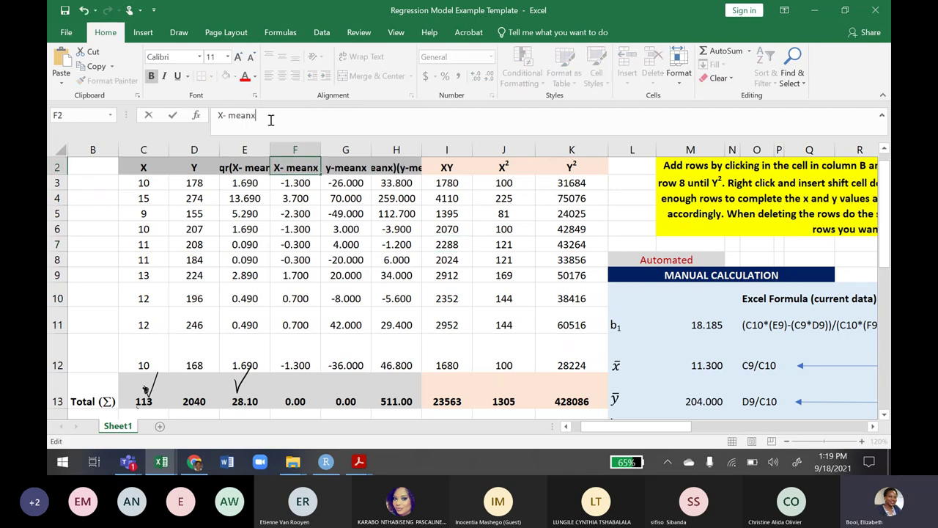
click(390, 213)
click(447, 298)
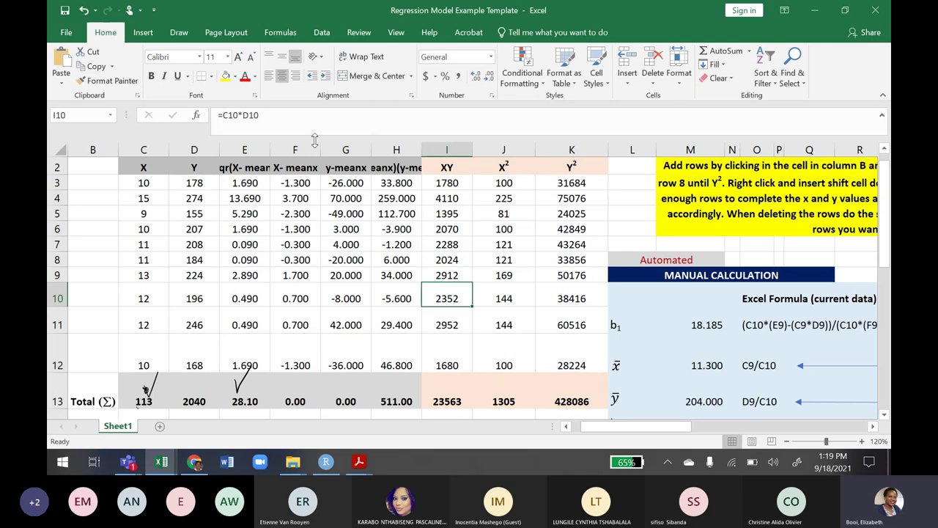
Set the whole sheet's font size to 10 and auto-fit the widths of columns E to H
click(62, 149)
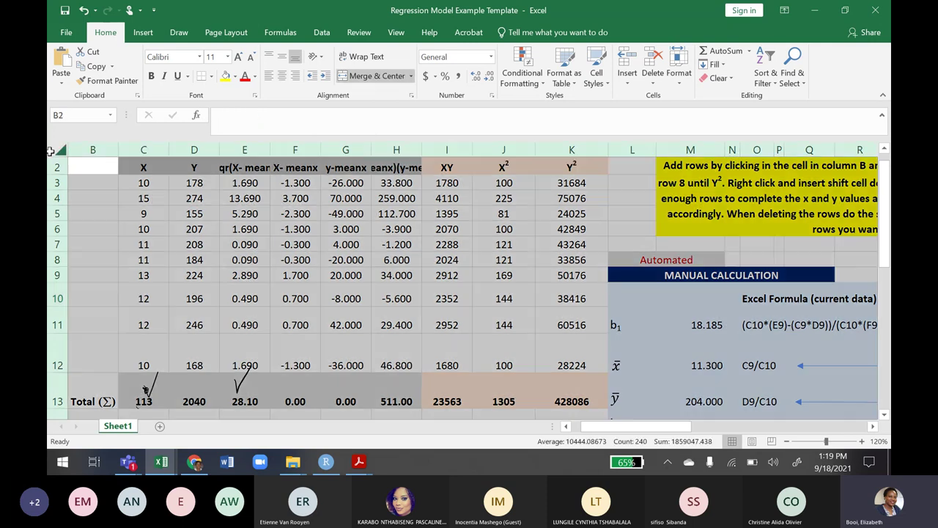
click(251, 58)
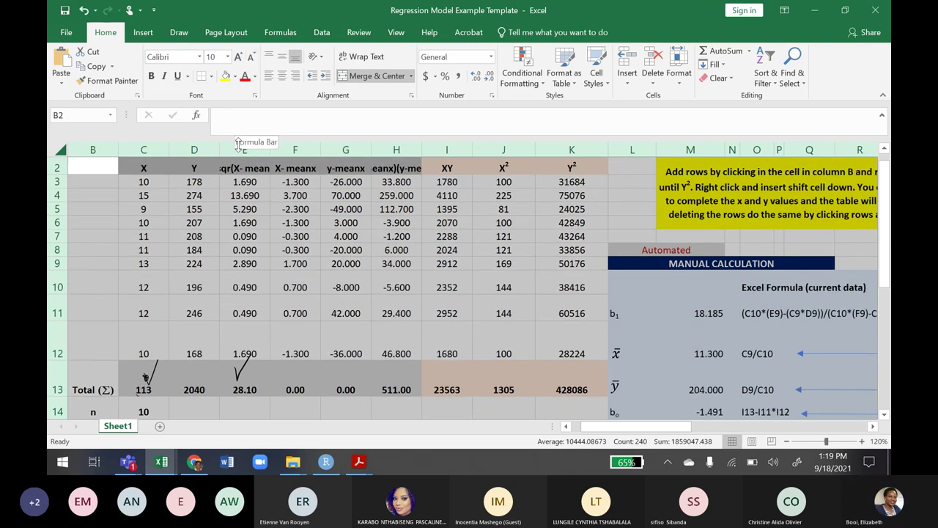
drag(239, 149, 416, 144)
double_click(416, 144)
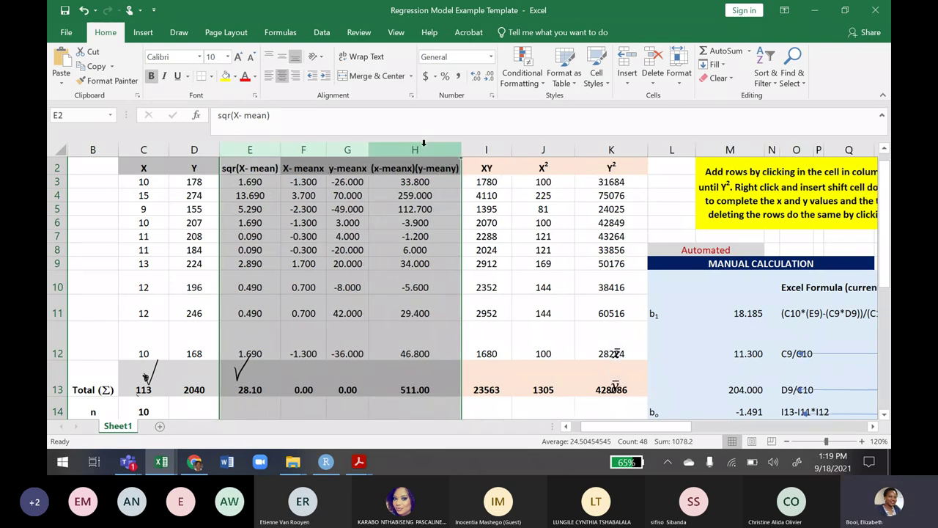
click(483, 298)
double_click(483, 299)
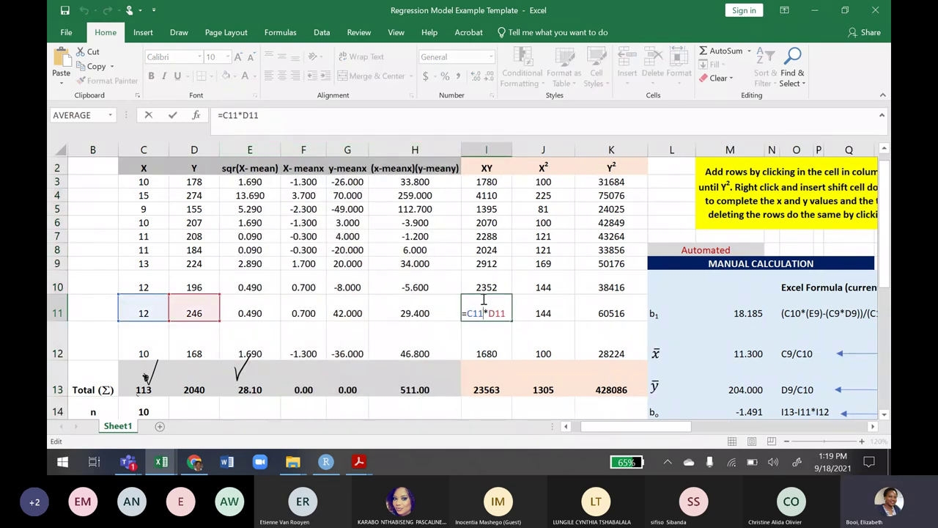
key(Escape)
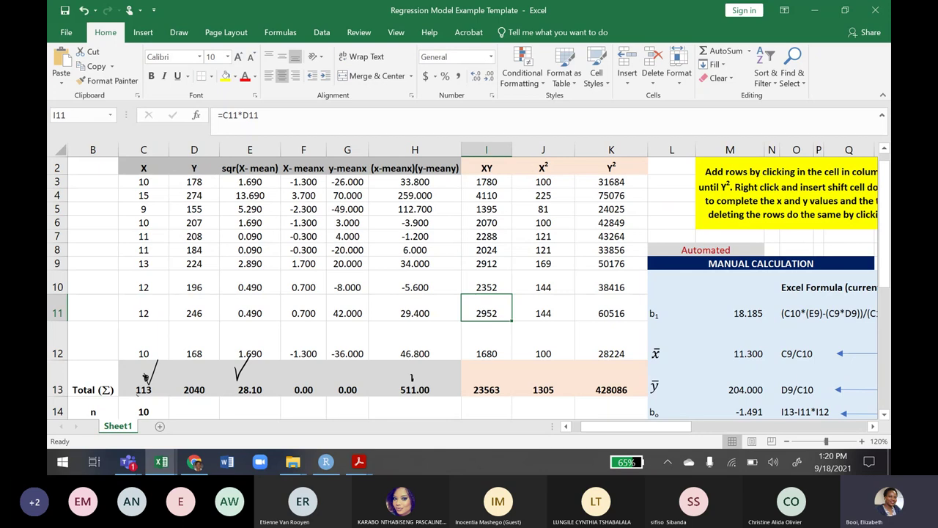
Draw a tick mark at the product total in H13 and switch to Online Assesement 05.pdf to review quantity (iv)
drag(411, 376, 437, 354)
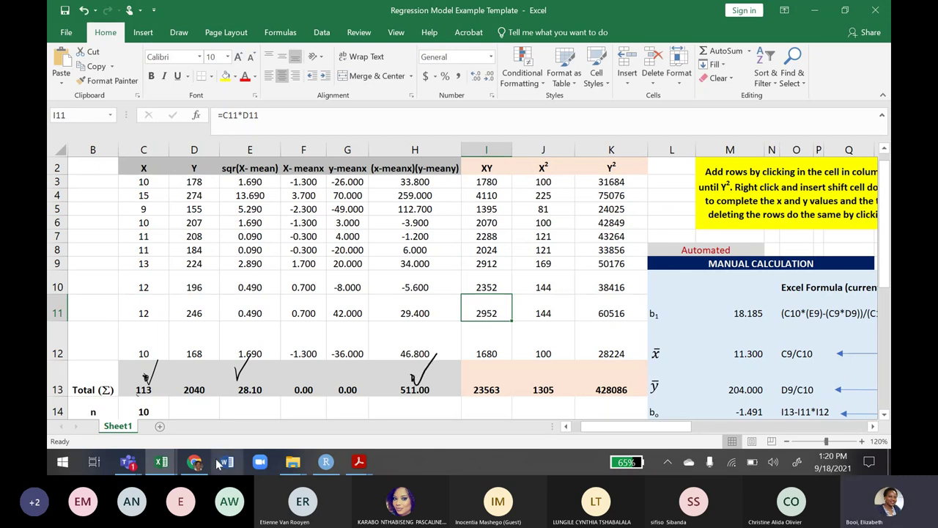
mouse_move(359, 462)
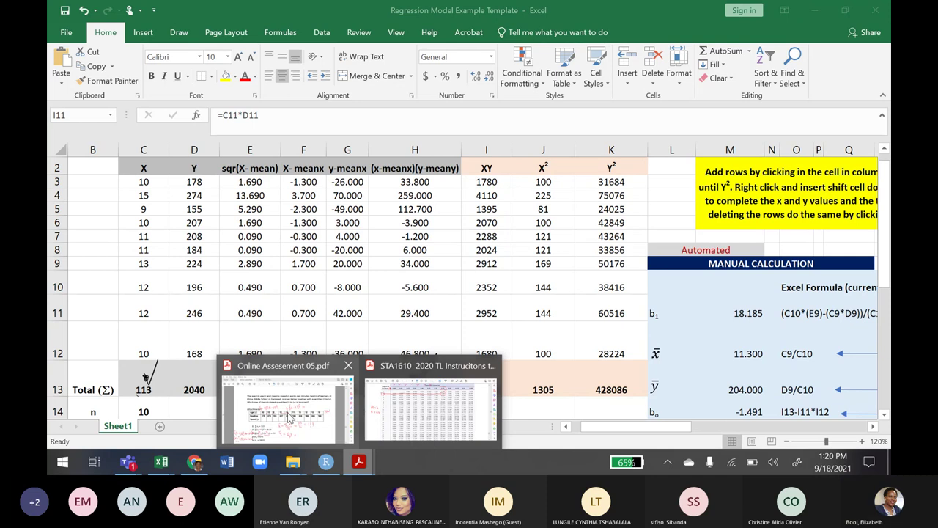
click(235, 418)
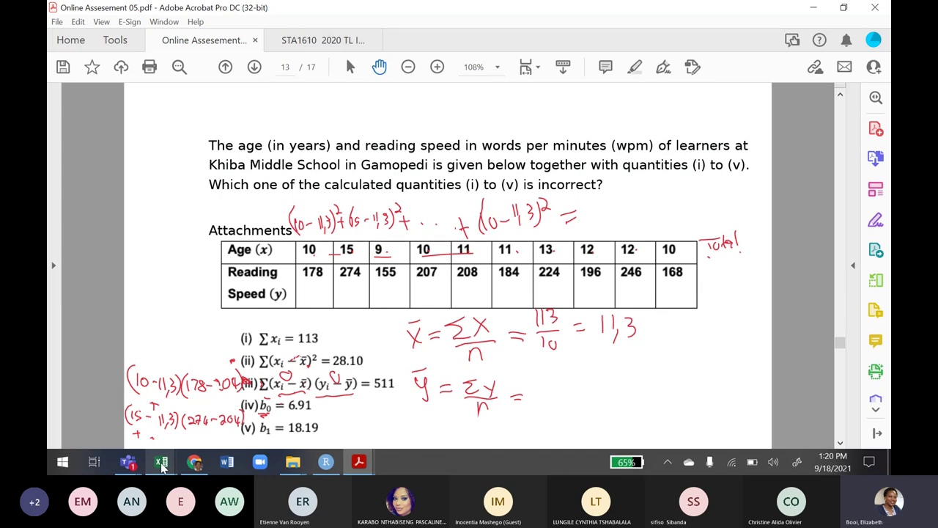
Return to the Excel template and inspect the intercept b0 formula in M14 of the manual calculation table
mouse_move(162, 466)
click(114, 403)
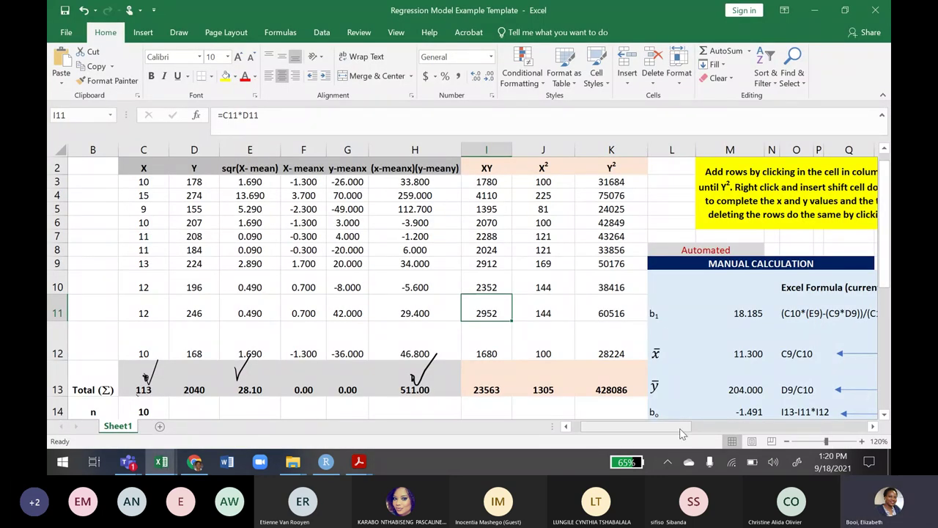
drag(680, 433, 708, 431)
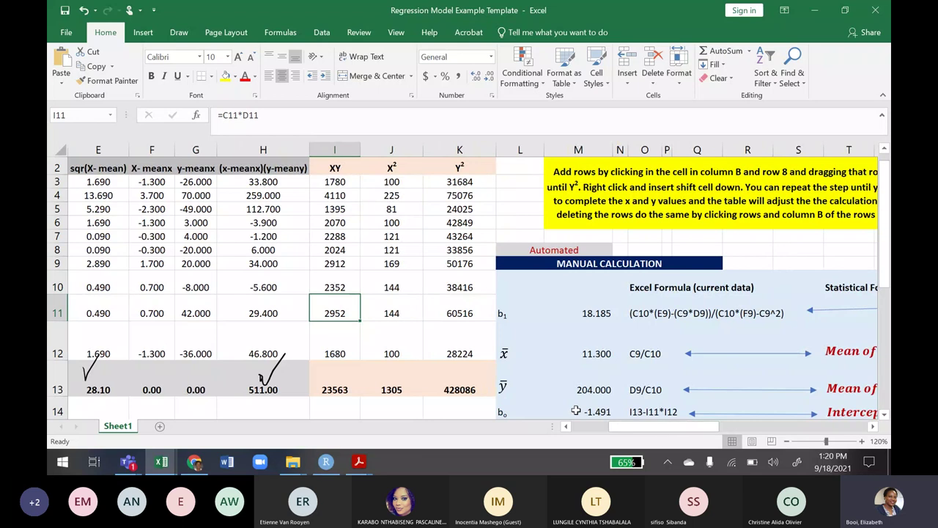
click(590, 412)
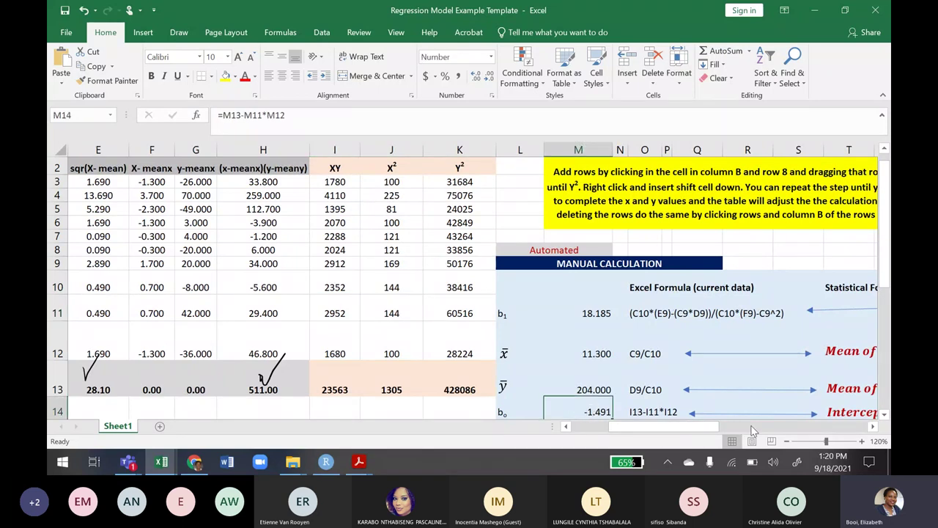
Review the b0 and regression equation results, switch to Online Assesement 05.pdf, and hand-draw check marks beside quantities (i), (ii) and (iii)
click(884, 415)
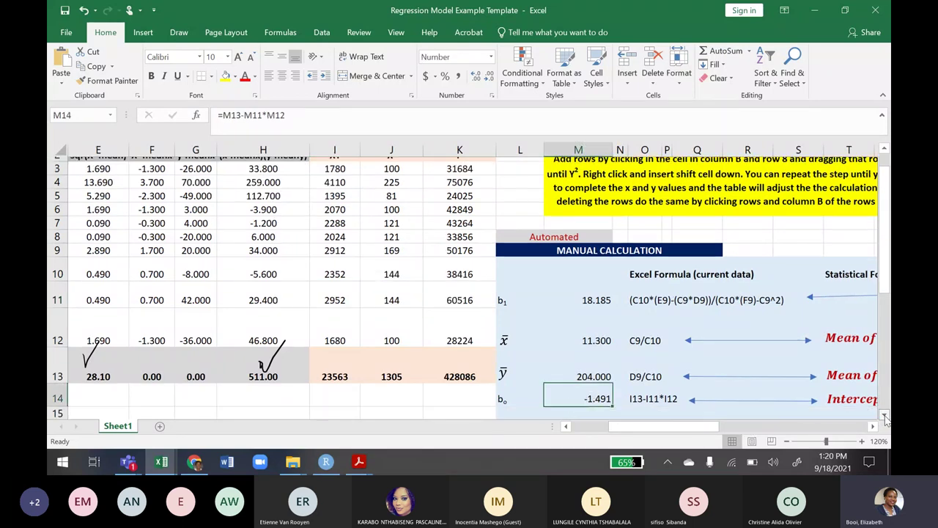
click(884, 414)
click(885, 415)
click(884, 414)
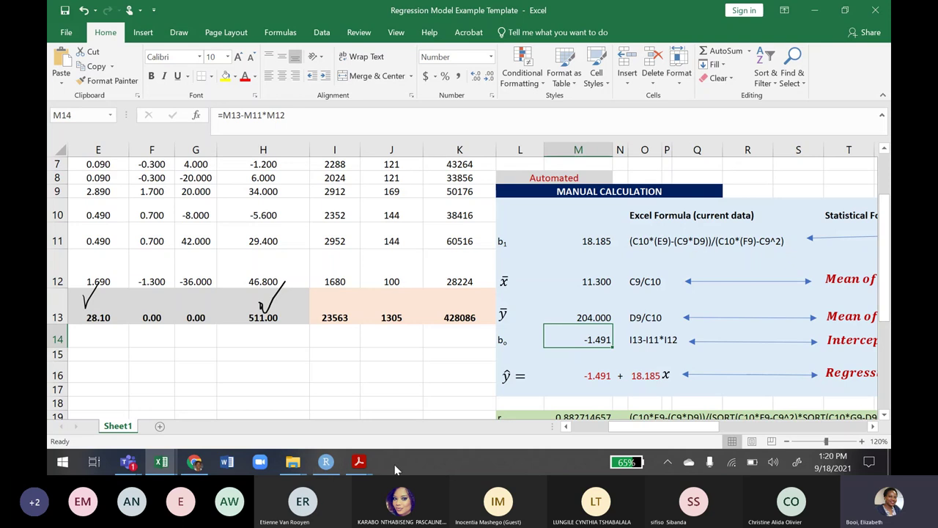
click(359, 461)
click(242, 398)
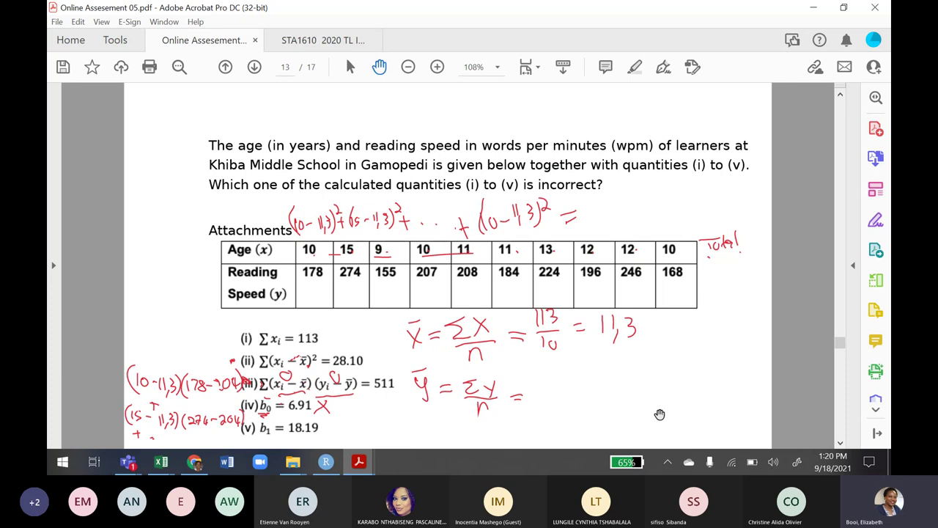
mouse_move(327, 334)
mouse_down()
mouse_move(330, 342)
mouse_move(344, 329)
mouse_up()
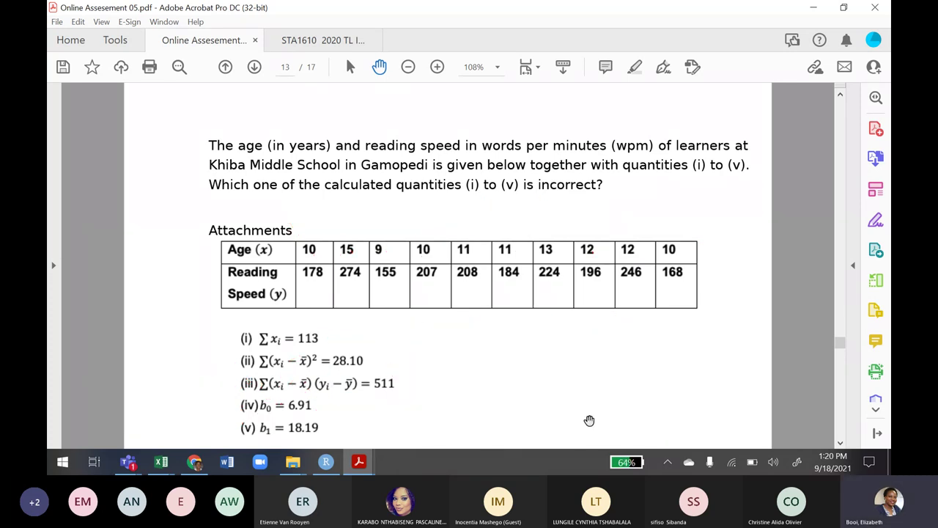
key(Escape)
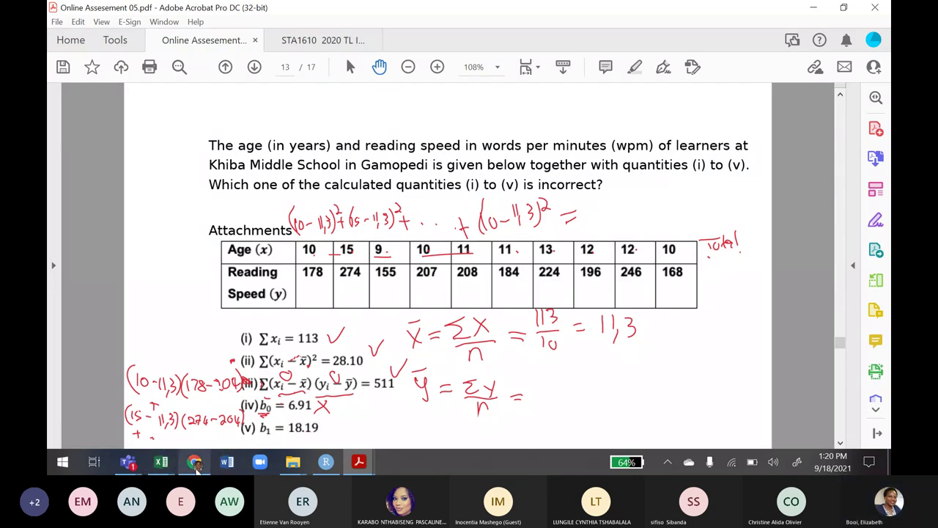
Switch to the Regression Model Example Template workbook and display the b1 value in cell M11 with two decimal places
mouse_move(155, 465)
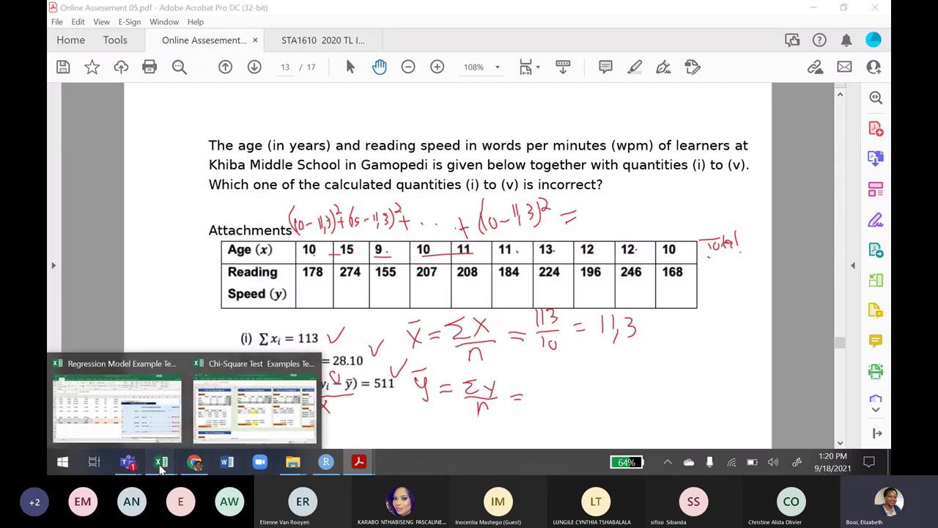
click(143, 431)
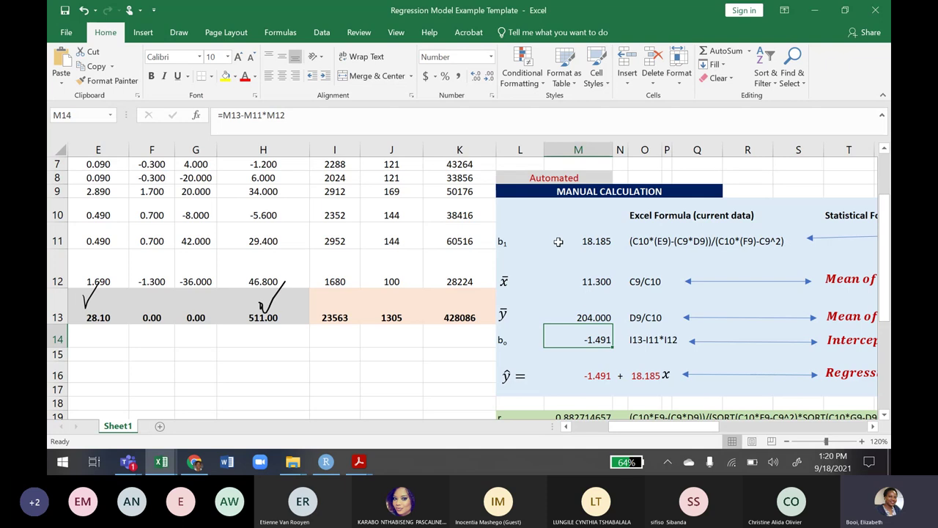
click(600, 245)
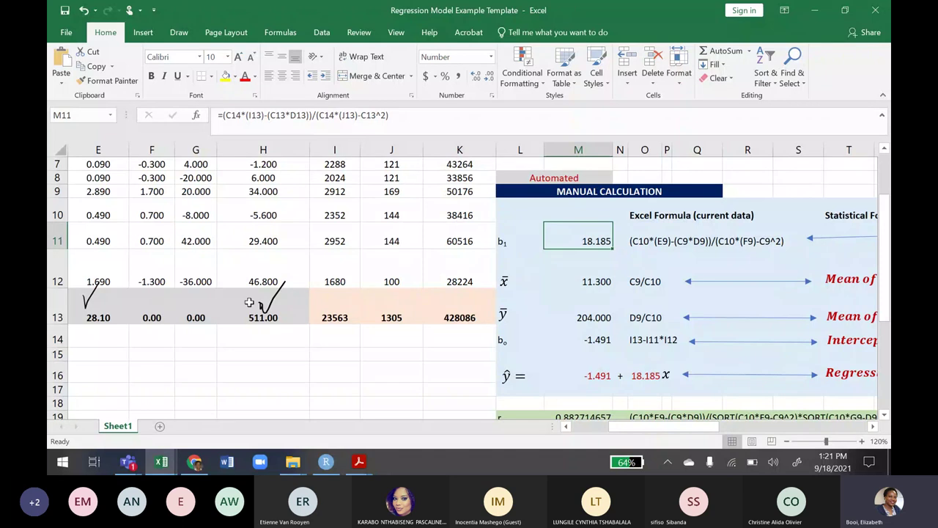
click(488, 75)
Switch back to Online Assesement 05.pdf and hand-draw a check mark beside quantity (v), b1 = 18.19
click(359, 461)
click(325, 408)
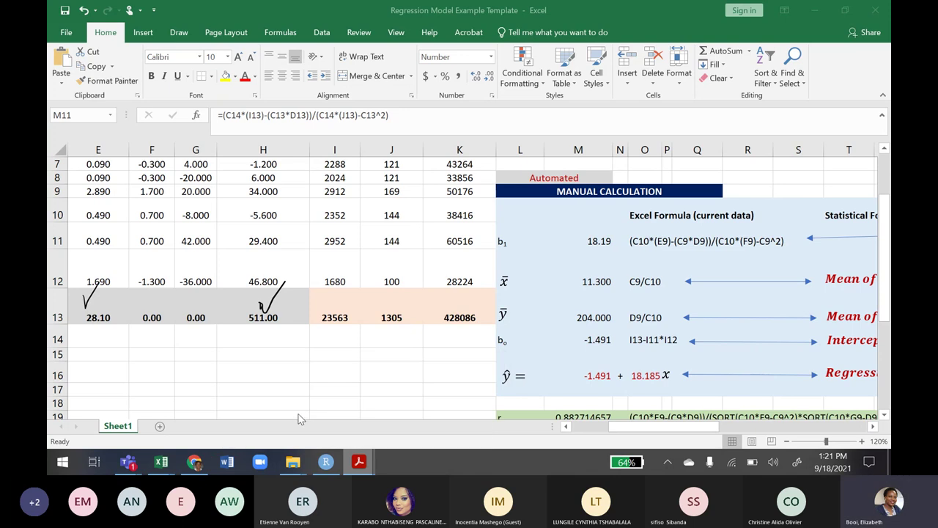
drag(324, 431, 348, 418)
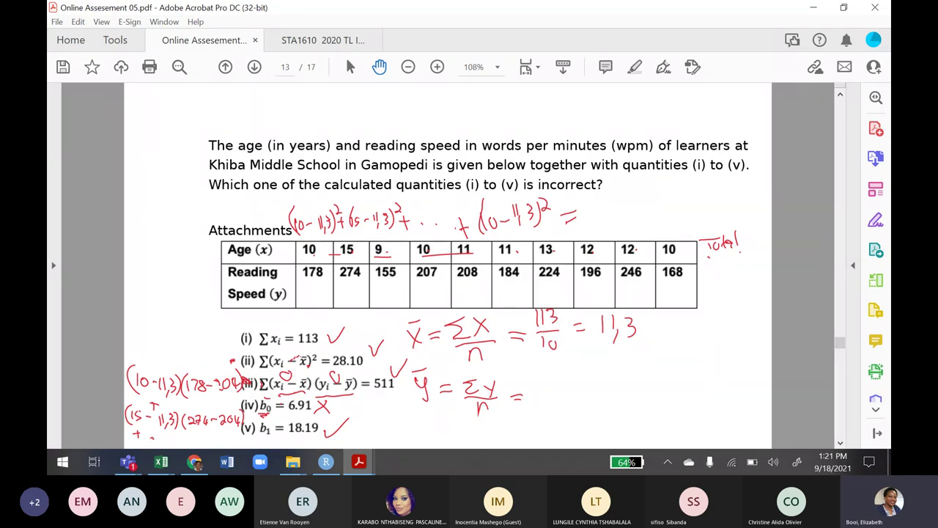
Examine the answer options below the question about which calculated quantity is incorrect
click(840, 442)
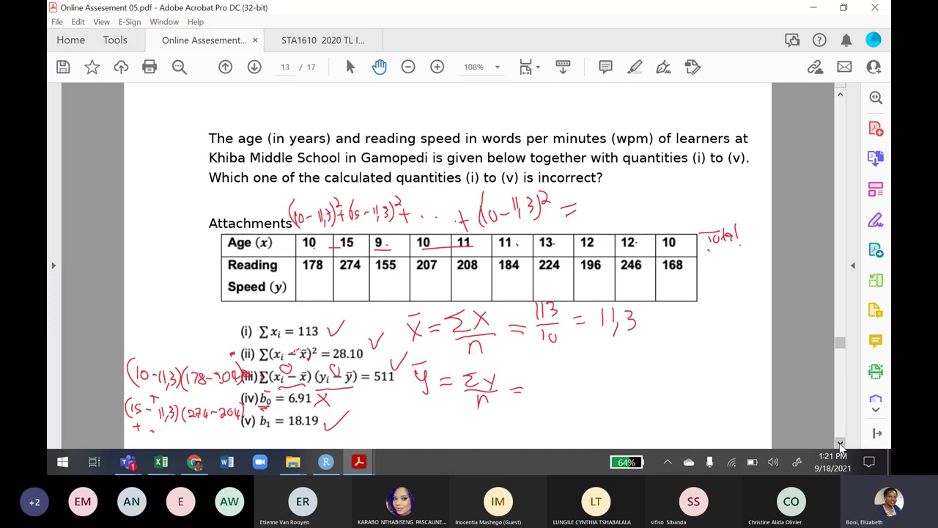
click(840, 443)
click(840, 443)
click(840, 442)
click(839, 443)
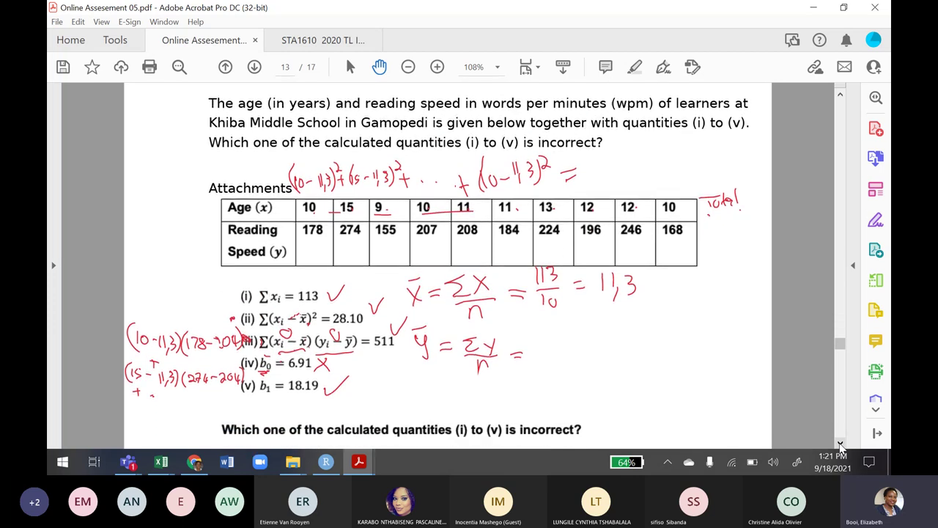
click(840, 443)
click(839, 442)
click(840, 443)
click(840, 443)
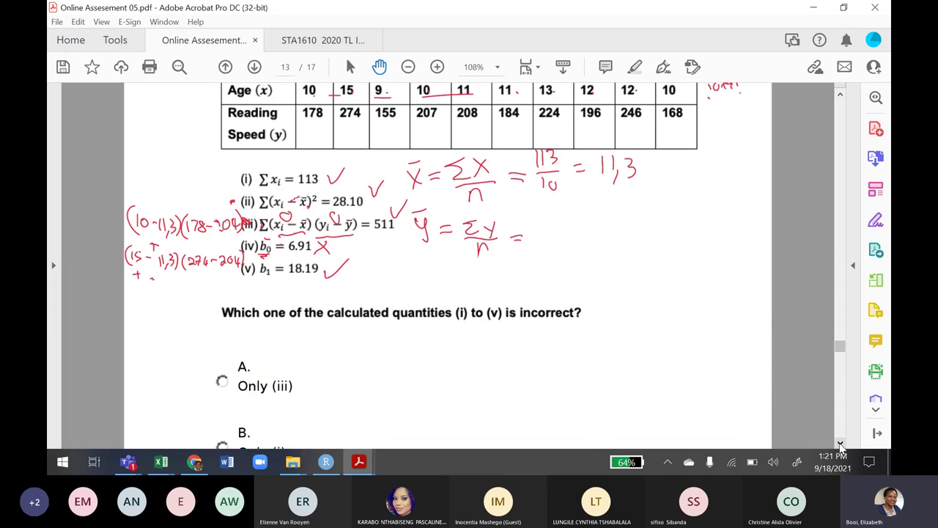
click(839, 443)
click(839, 442)
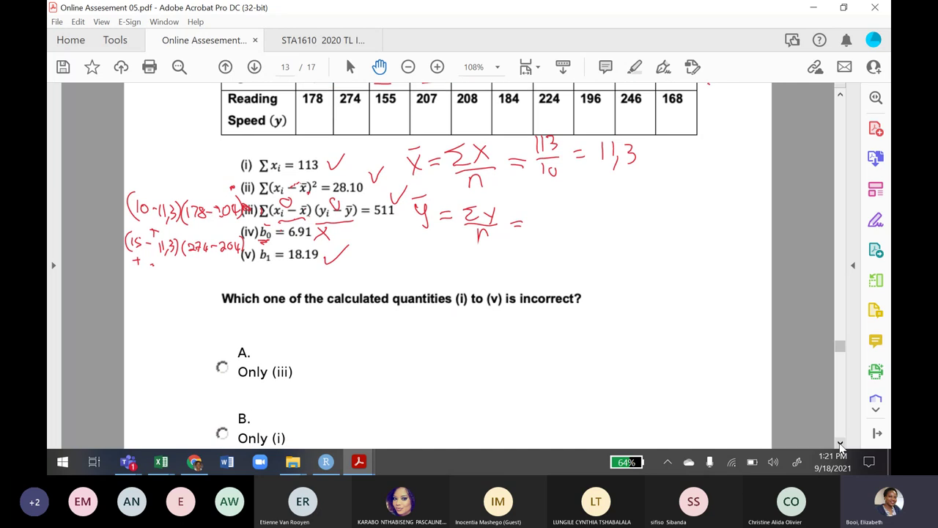
click(840, 443)
click(839, 443)
click(840, 443)
click(840, 443)
click(840, 443)
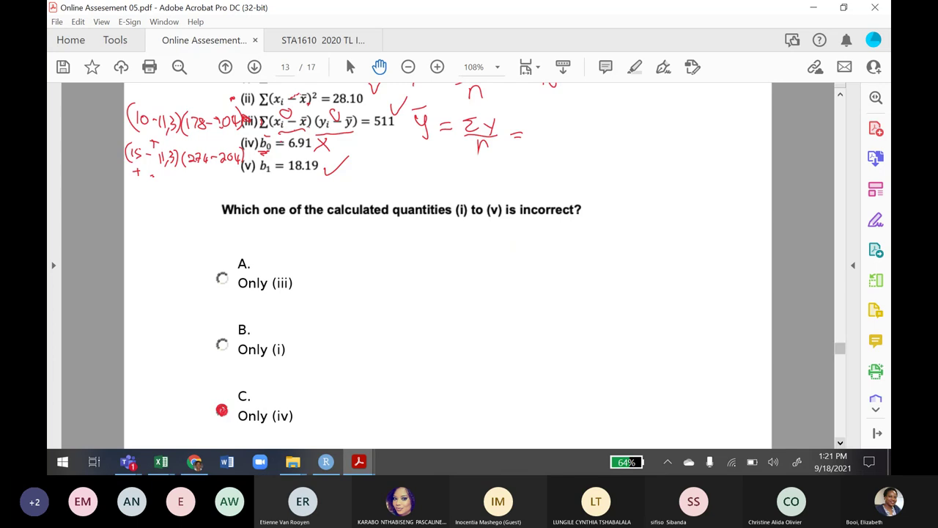
Mark the start of quantity (ii) and handwrite 20,4 underlined as the result of the ȳ = Σy/n formula
click(840, 95)
click(840, 96)
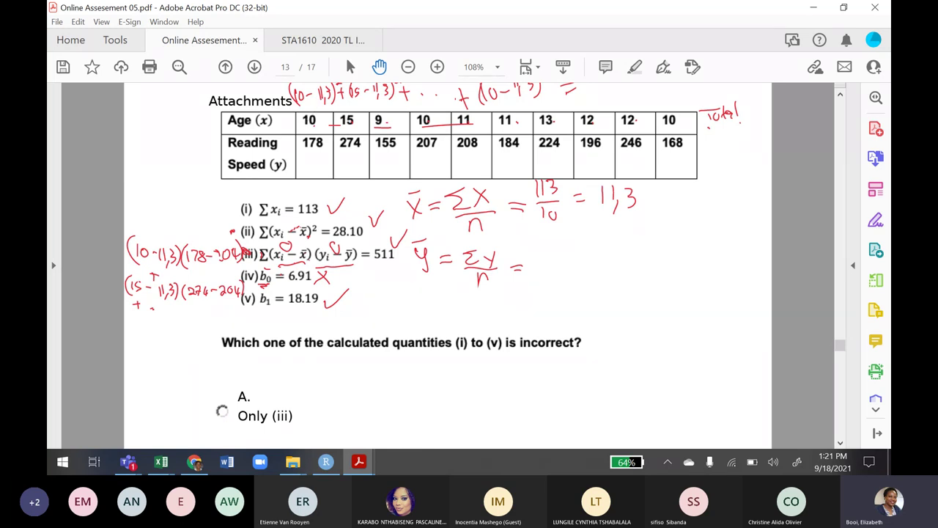
click(840, 95)
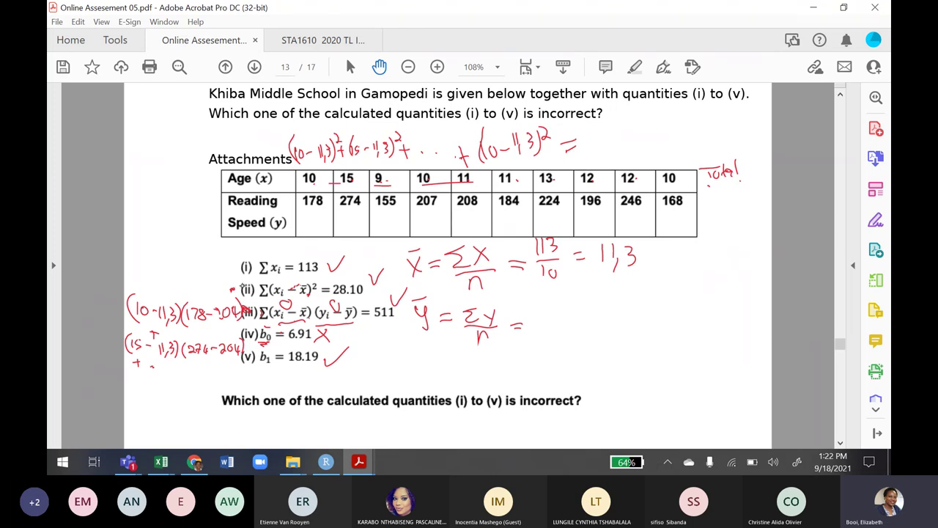
mouse_move(232, 289)
mouse_down()
mouse_move(227, 282)
mouse_move(238, 292)
mouse_up()
drag(535, 317, 551, 327)
mouse_move(558, 315)
mouse_down()
mouse_move(585, 323)
mouse_move(581, 334)
mouse_up()
drag(535, 335, 583, 333)
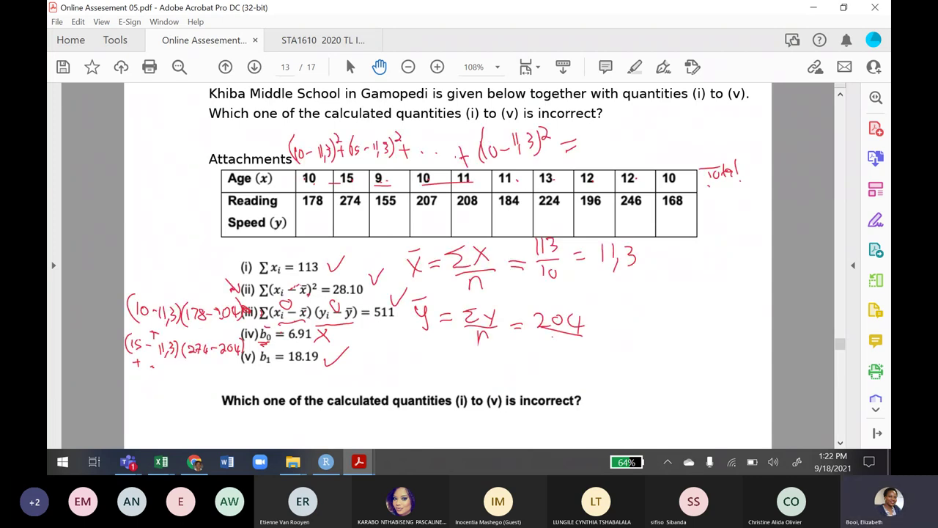
drag(564, 324, 559, 340)
Check the mean of y in the regression workbook, return to Online Assesement 05.pdf, and correct the handwritten ȳ result to 204
click(161, 462)
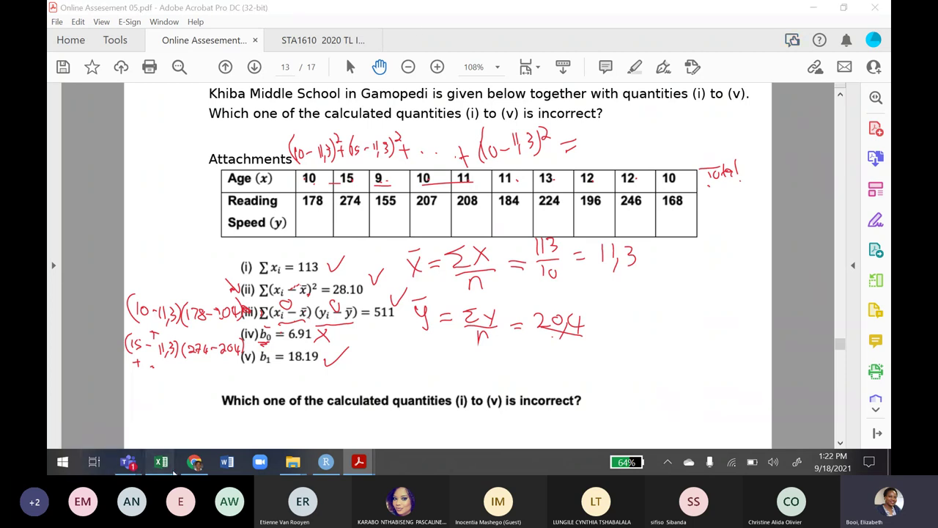
click(164, 433)
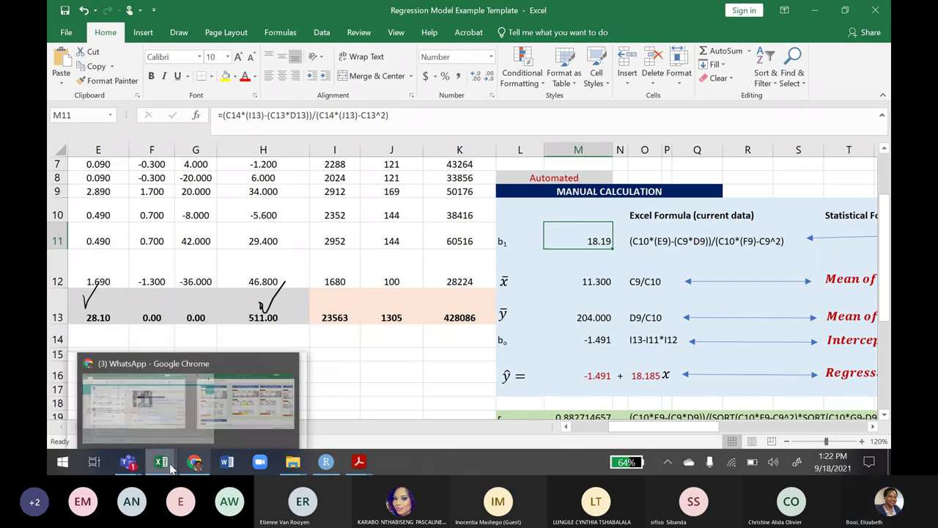
mouse_move(359, 460)
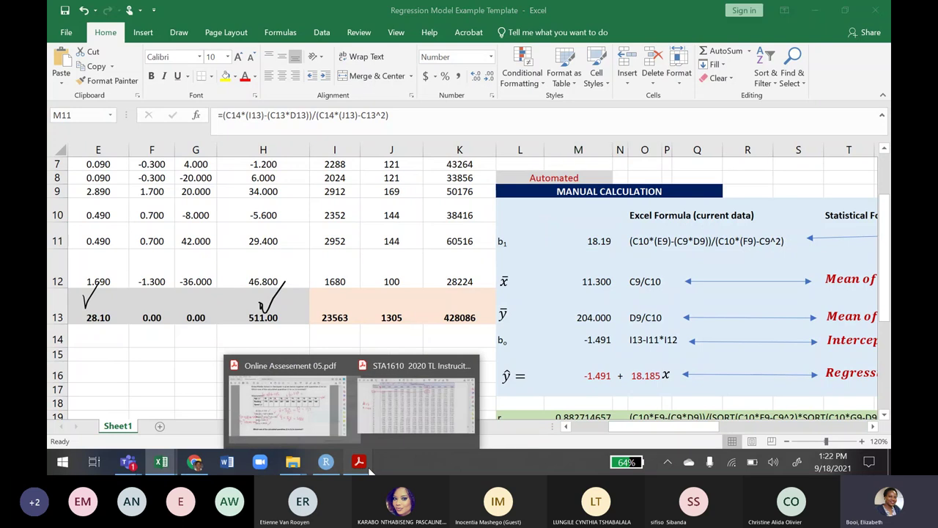
click(308, 406)
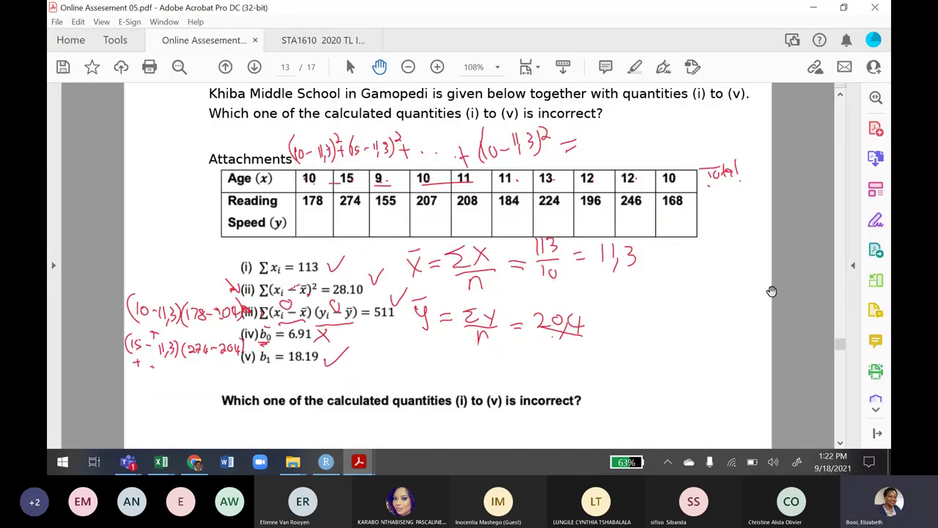
mouse_move(570, 330)
mouse_down()
mouse_move(562, 335)
mouse_move(557, 320)
mouse_move(585, 325)
mouse_move(579, 340)
mouse_move(548, 333)
mouse_move(588, 337)
mouse_move(578, 343)
mouse_up()
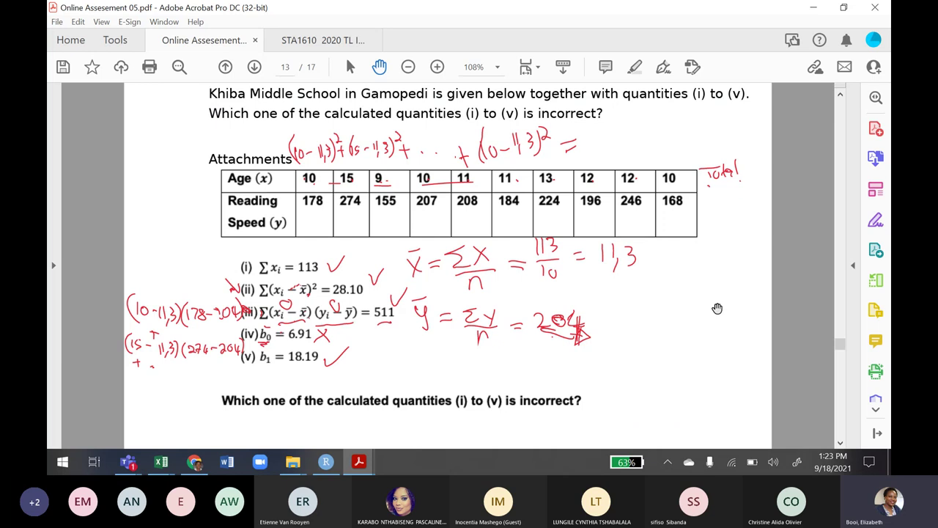
Switch to the regression workbook and examine the SSE, SSR and SST tables together with the given X and Y data
mouse_move(160, 462)
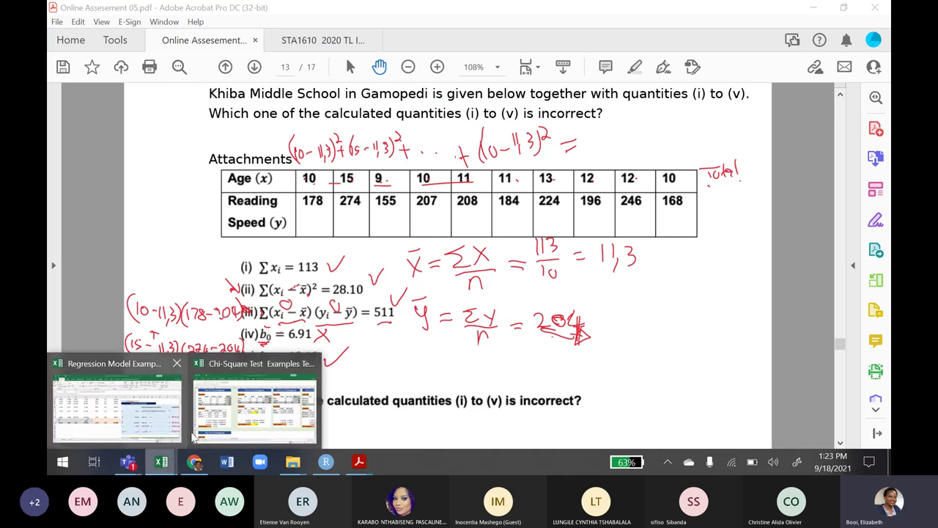
click(127, 416)
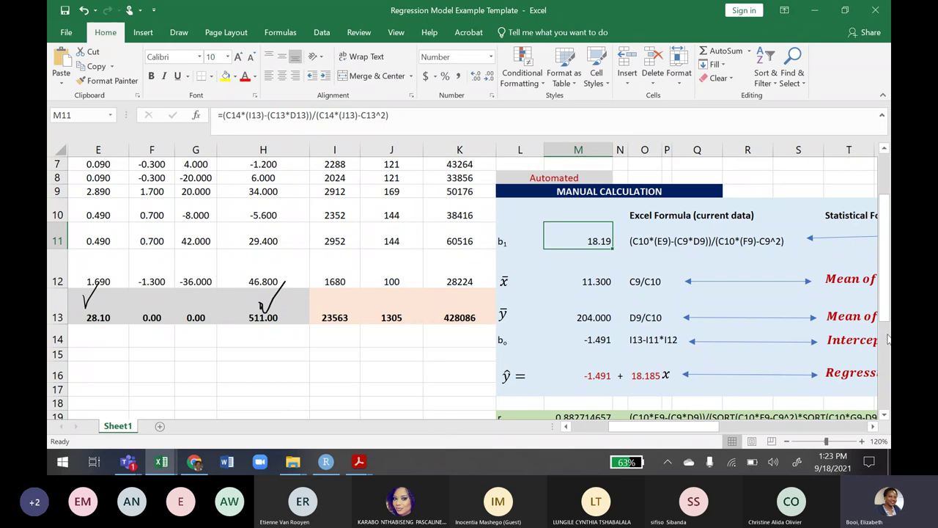
drag(888, 286, 885, 392)
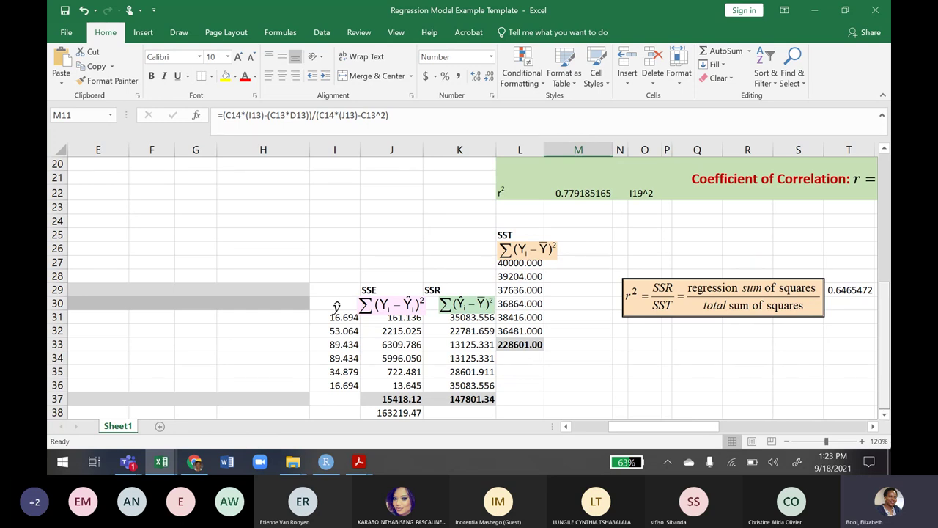
drag(666, 428, 482, 412)
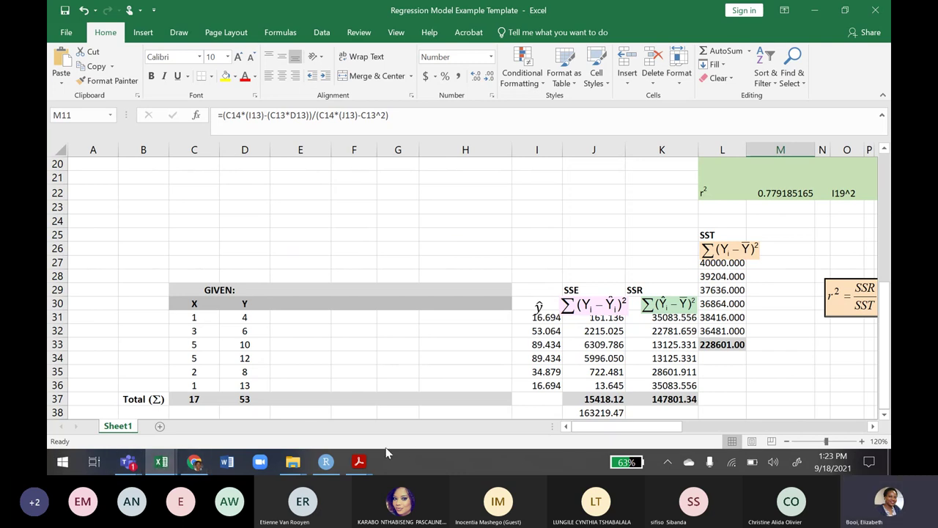
Return to Online Assesement 05.pdf and go to the Part 11 question on estimated reading speed for a 15-year learner
mouse_move(359, 464)
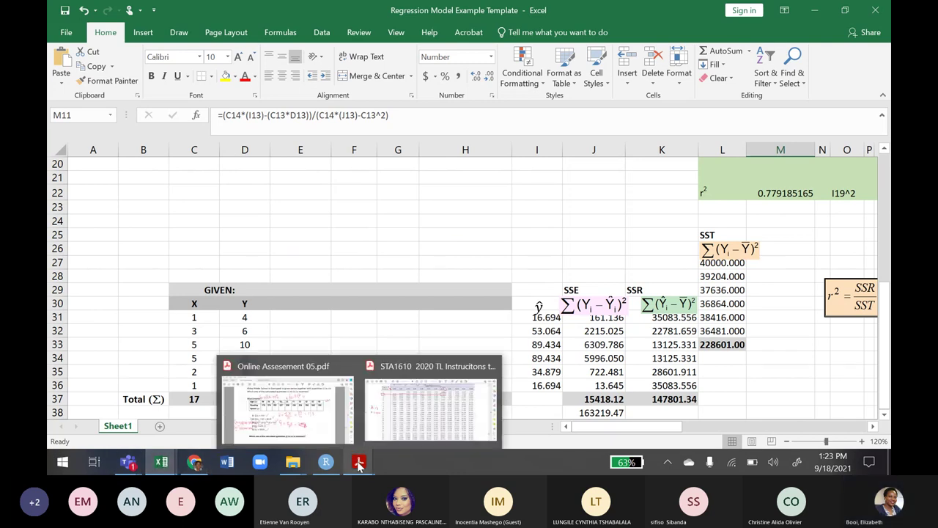
click(317, 429)
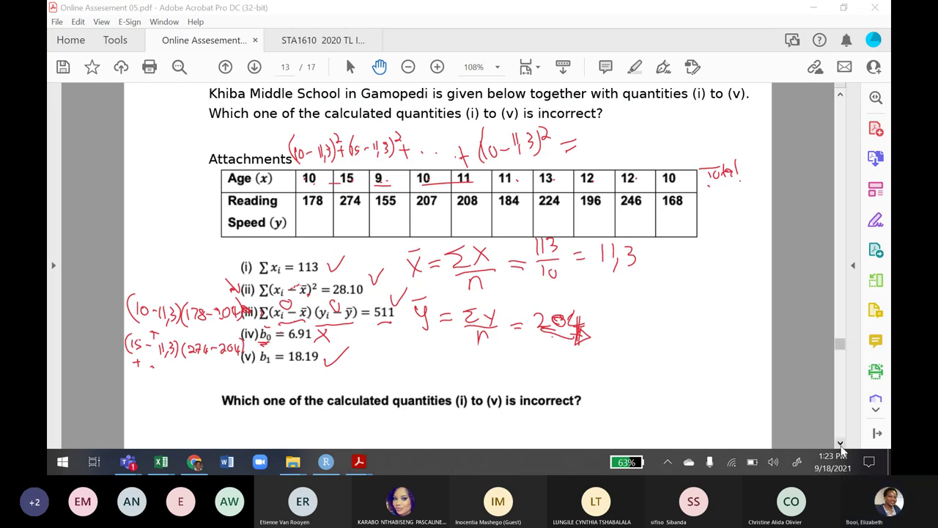
click(841, 444)
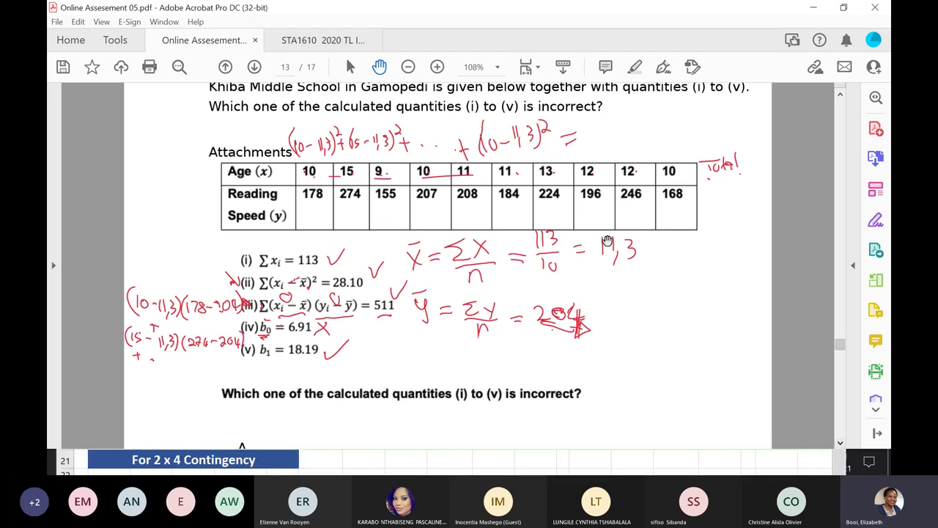
click(840, 444)
click(840, 444)
click(841, 444)
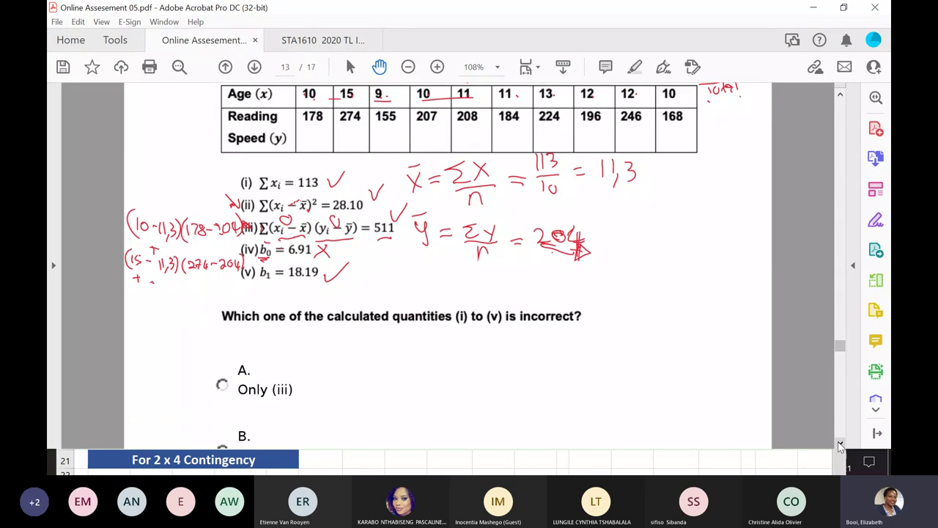
click(840, 444)
click(841, 444)
click(840, 444)
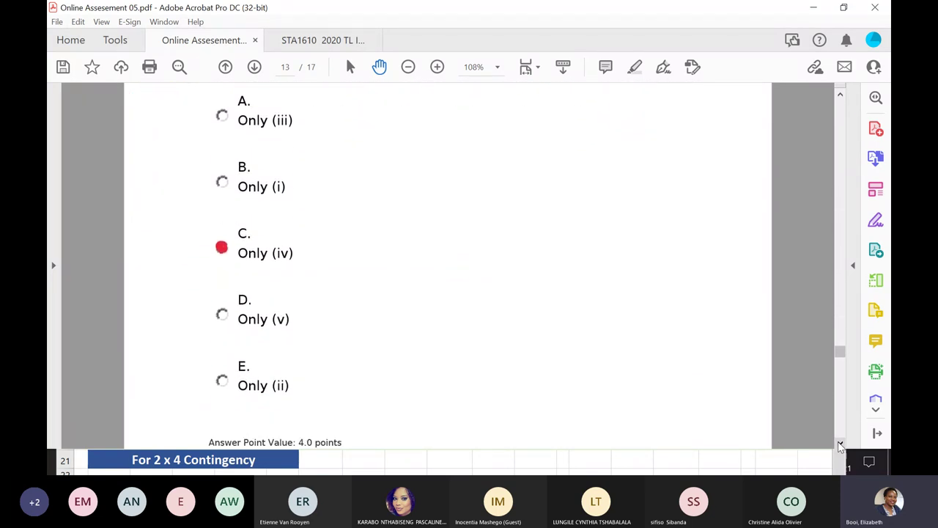
click(841, 444)
click(840, 444)
click(841, 444)
click(840, 444)
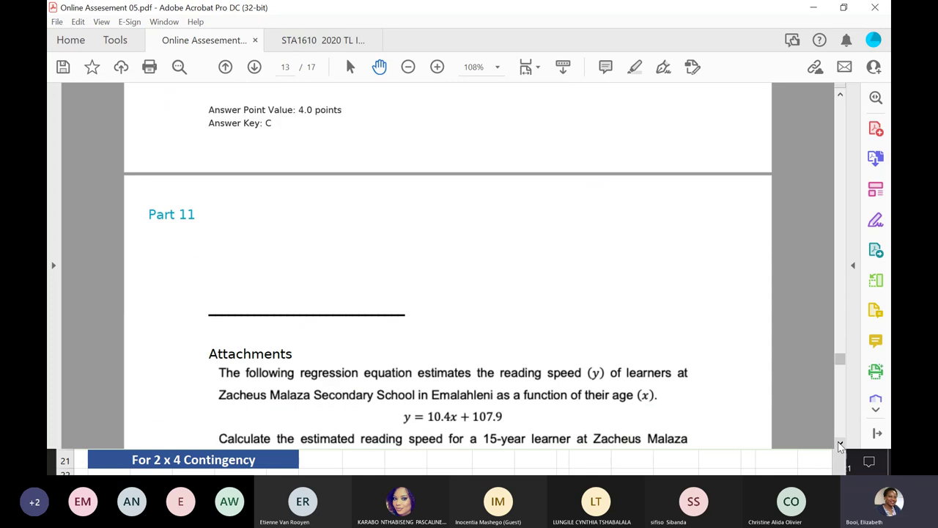
click(840, 444)
click(840, 444)
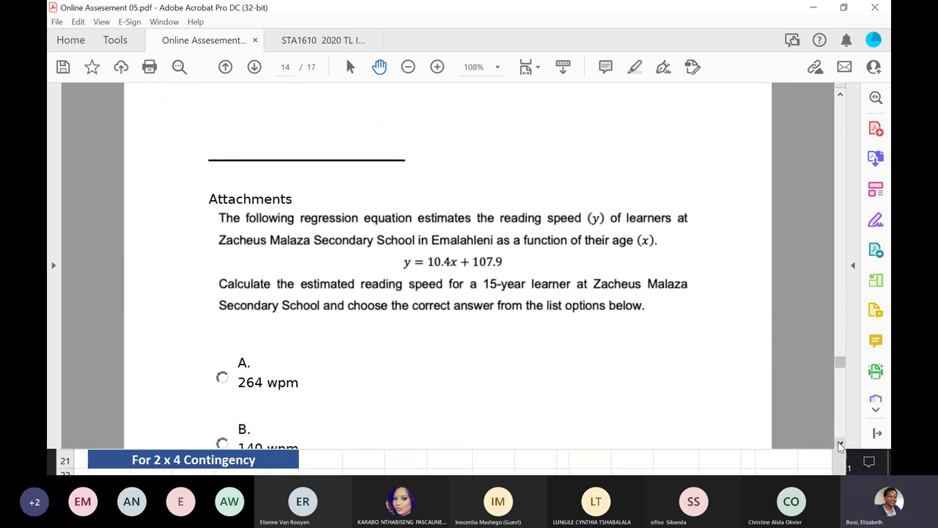
click(840, 444)
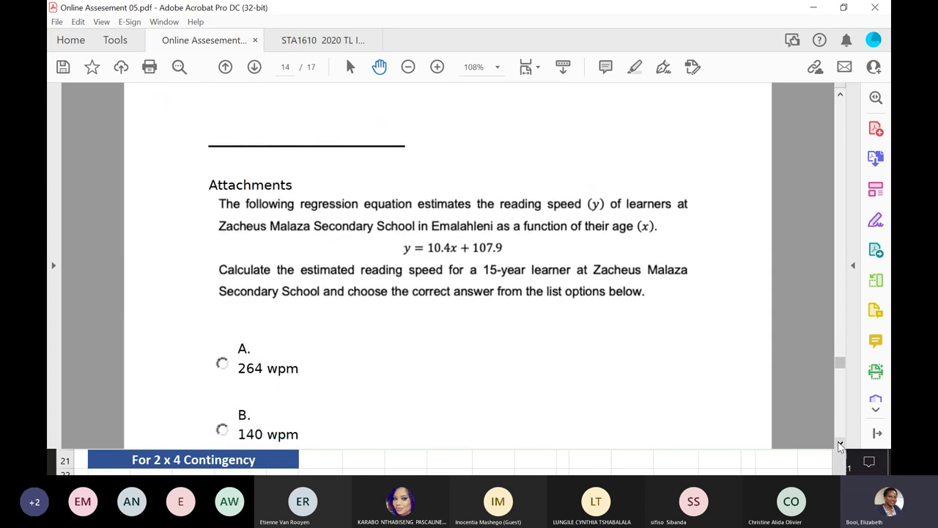
Label the terms of the printed equation y = 10.4x + 107.9 by handwriting b1x and + b0 above them
click(840, 444)
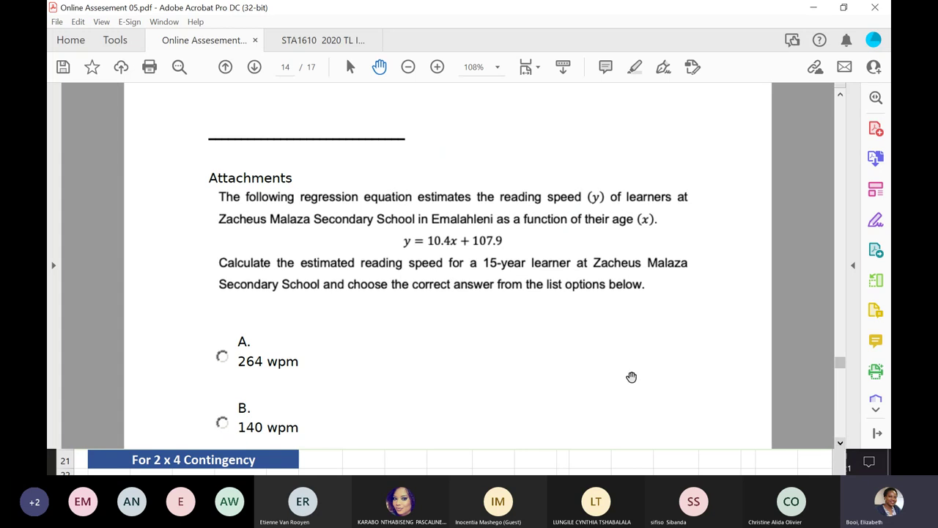
click(840, 444)
click(840, 444)
click(841, 444)
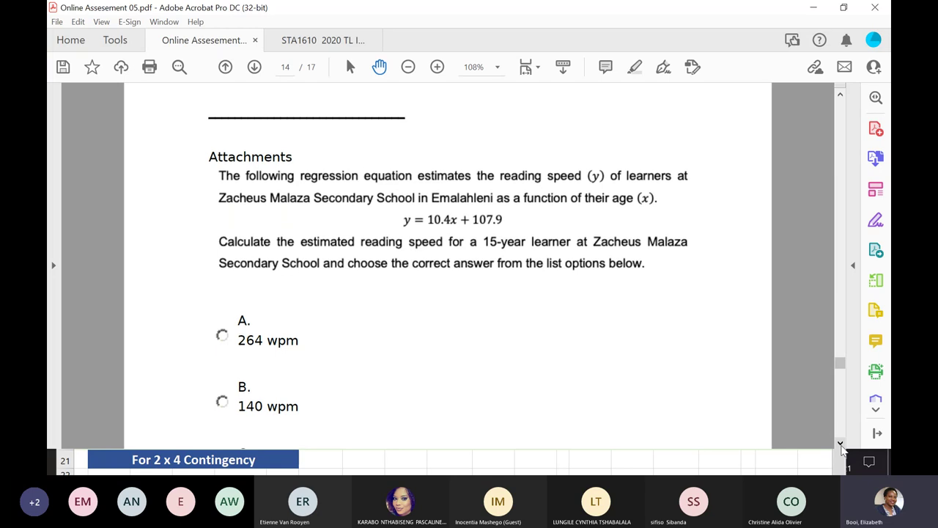
click(841, 444)
click(840, 444)
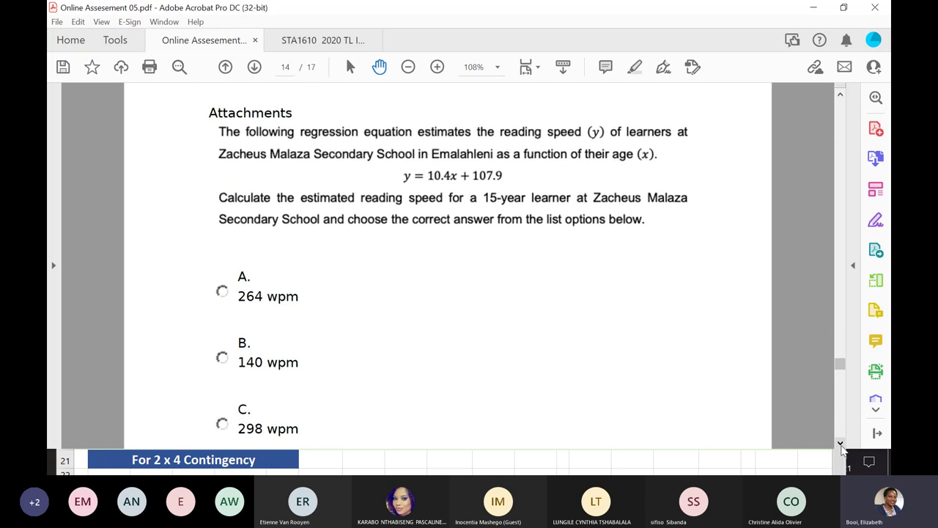
click(841, 444)
click(840, 444)
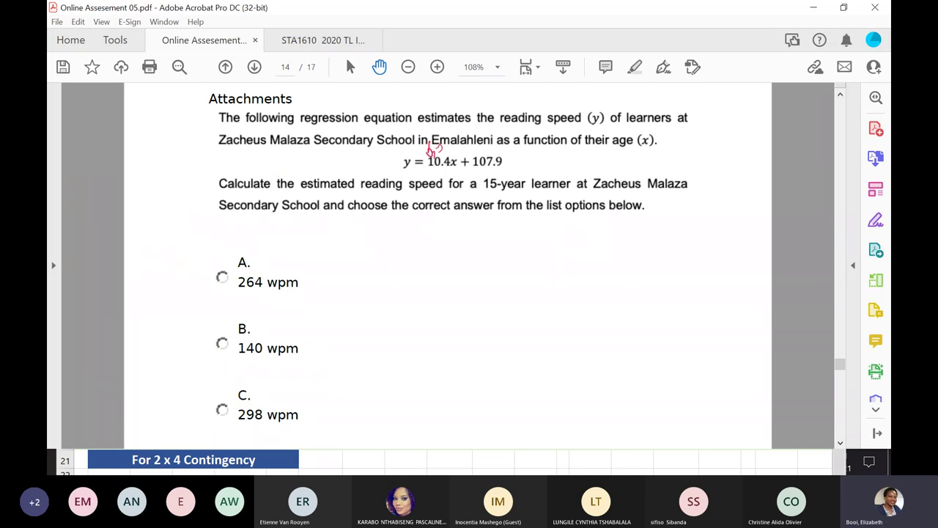
drag(436, 149, 492, 151)
Handwrite the general regression equation y = b0 + b1x below the Part 11 question and underline b1
mouse_move(430, 236)
mouse_down()
mouse_move(448, 242)
mouse_move(460, 228)
mouse_move(477, 247)
mouse_up()
mouse_move(496, 228)
mouse_down()
mouse_move(496, 247)
mouse_move(505, 239)
mouse_up()
drag(511, 227, 517, 249)
mouse_move(522, 246)
mouse_down()
mouse_move(522, 255)
mouse_move(532, 250)
mouse_move(523, 259)
mouse_up()
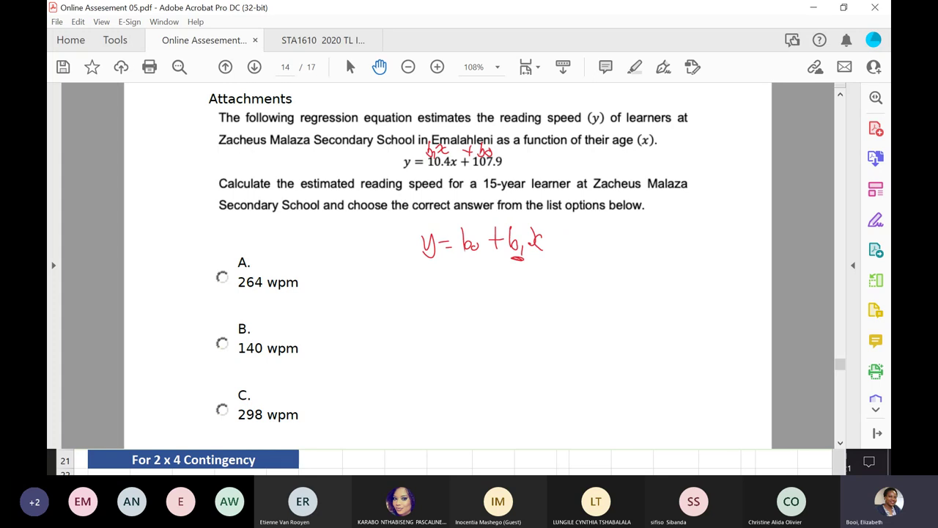
Underline 15 in the Part 11 question and erase the handwritten general regression equation
drag(483, 191, 499, 189)
mouse_move(438, 241)
mouse_down()
mouse_move(421, 229)
mouse_move(462, 251)
mouse_move(464, 234)
mouse_move(463, 243)
mouse_move(497, 228)
mouse_move(515, 257)
mouse_move(515, 242)
mouse_move(537, 228)
mouse_move(444, 244)
mouse_up()
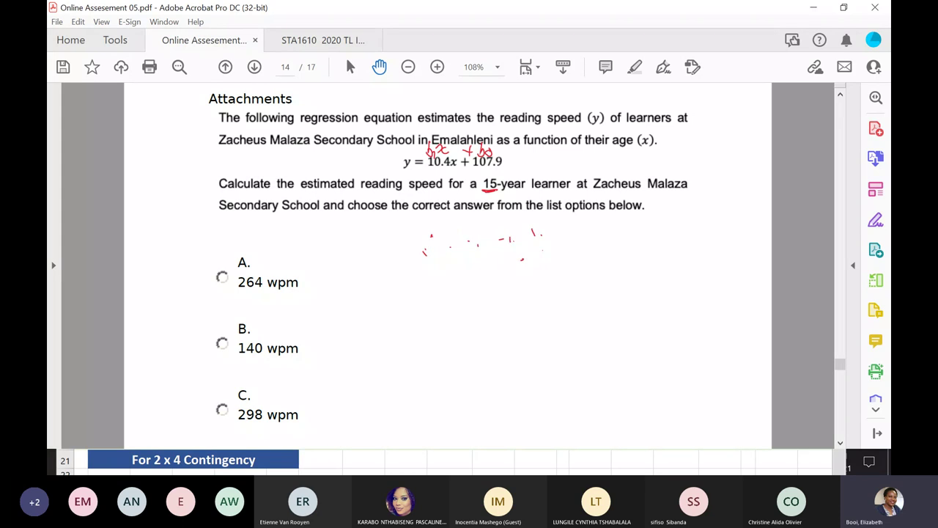
Handwrite the given equation y = 10,4x + 107,9 beside the Part 11 answer options
mouse_move(379, 286)
mouse_down()
mouse_move(379, 313)
mouse_move(415, 287)
mouse_up()
mouse_move(399, 300)
mouse_down()
mouse_move(421, 293)
mouse_move(422, 302)
mouse_up()
drag(433, 287, 438, 304)
drag(446, 283, 459, 296)
mouse_move(454, 285)
mouse_down()
mouse_move(454, 305)
mouse_move(465, 301)
mouse_up()
mouse_move(474, 292)
mouse_down()
mouse_move(503, 307)
mouse_move(556, 285)
mouse_move(552, 311)
mouse_move(578, 313)
mouse_up()
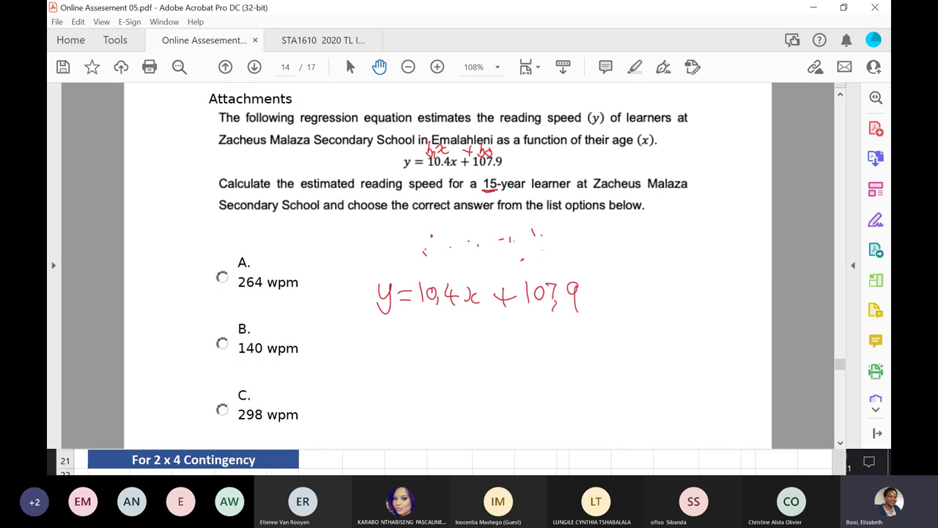
Handwrite the substitution = 10,4(15) + 107,9 on the line below the equation
drag(398, 335, 407, 334)
mouse_move(399, 345)
mouse_down()
mouse_move(421, 349)
mouse_move(432, 329)
mouse_up()
mouse_move(441, 350)
mouse_down()
mouse_move(438, 357)
mouse_move(462, 341)
mouse_move(458, 351)
mouse_up()
mouse_move(473, 324)
mouse_down()
mouse_move(471, 354)
mouse_move(506, 352)
mouse_move(528, 337)
mouse_move(522, 349)
mouse_move(549, 333)
mouse_move(564, 346)
mouse_up()
mouse_move(566, 347)
mouse_down()
mouse_move(564, 355)
mouse_move(583, 336)
mouse_move(579, 351)
mouse_up()
Handwrite the result = 263,9 with the rounded value = 264 below it, and mark option A, 264 wpm, as the answer
drag(403, 384, 408, 387)
drag(396, 393, 407, 393)
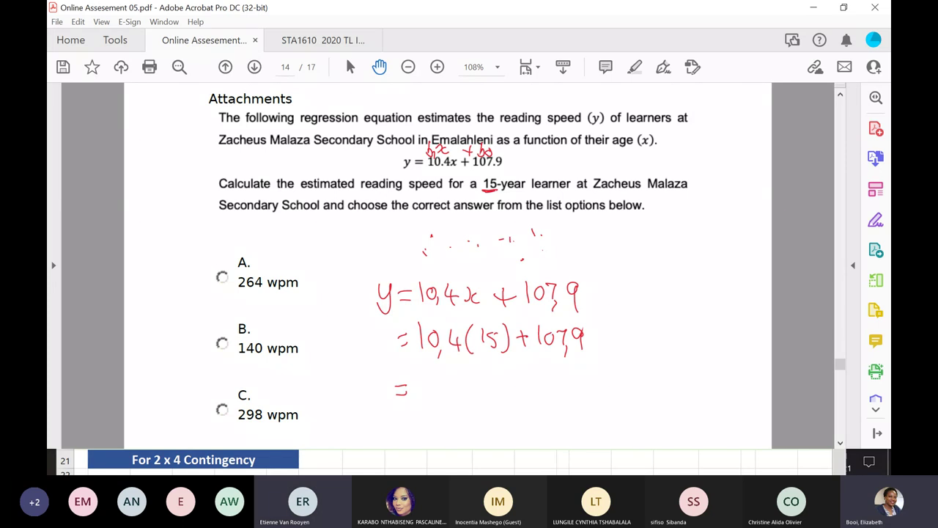
mouse_move(425, 382)
mouse_down()
mouse_move(438, 394)
mouse_move(469, 384)
mouse_move(463, 395)
mouse_up()
mouse_move(475, 388)
mouse_down()
mouse_move(472, 402)
mouse_move(496, 377)
mouse_move(502, 404)
mouse_up()
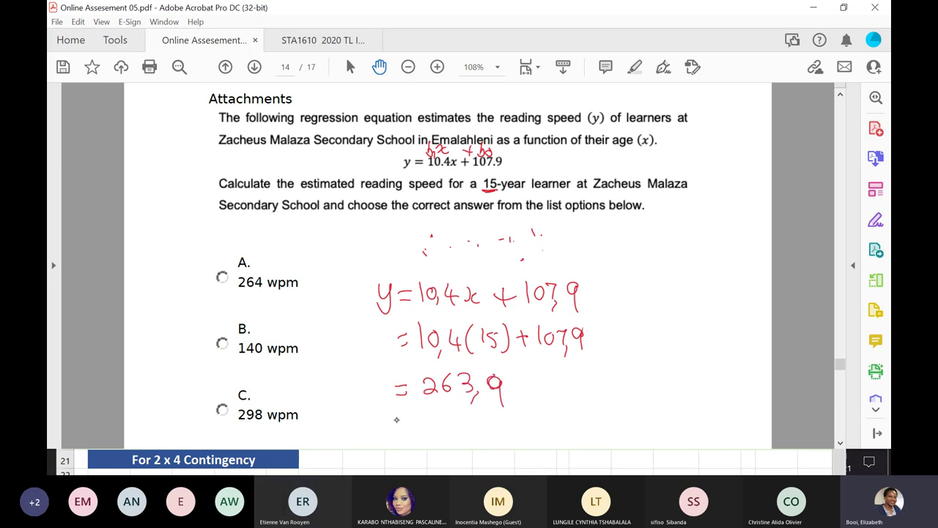
drag(396, 419, 408, 418)
mouse_move(396, 425)
mouse_down()
mouse_move(427, 421)
mouse_move(444, 432)
mouse_move(482, 422)
mouse_move(477, 430)
mouse_up()
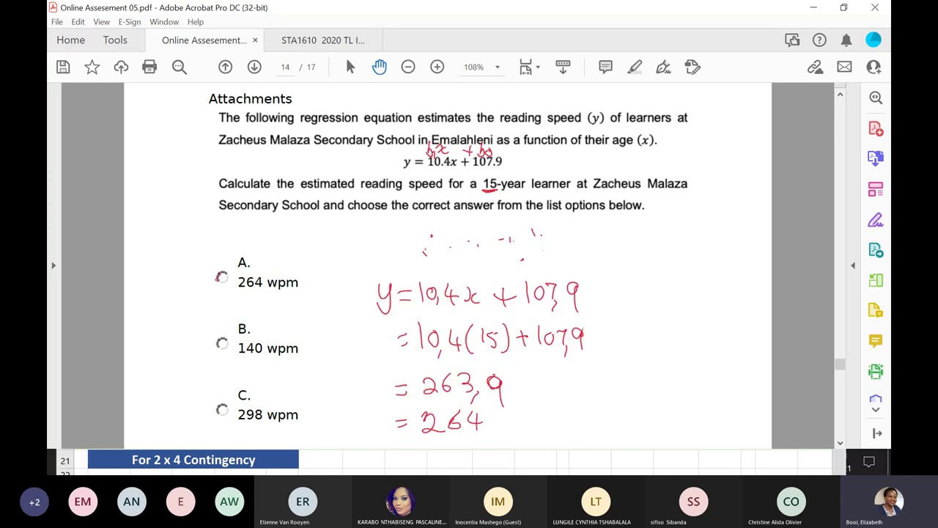
drag(221, 276, 222, 283)
Check the Part 11 answer key and go to the Part 12 question on the Hofmeyr Secondary School reading speed equation
scroll(447, 264, down, 3)
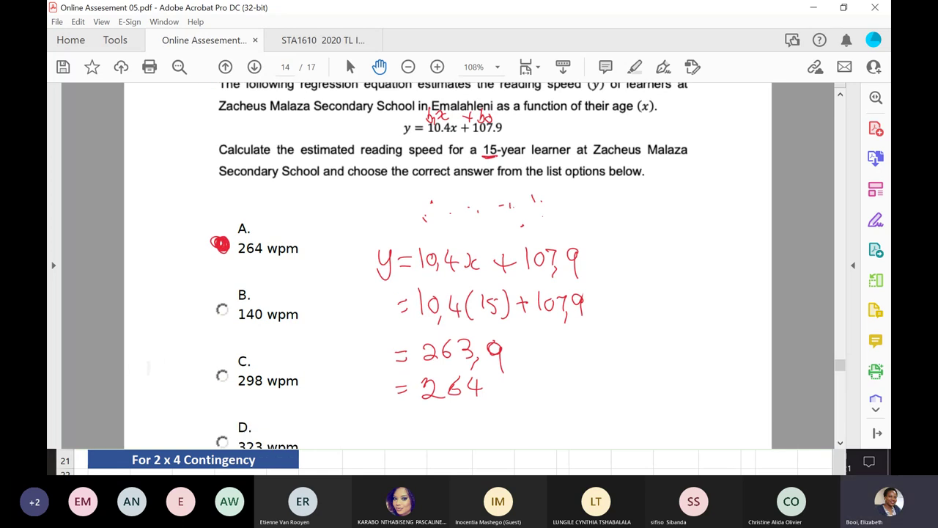
scroll(447, 264, down, 3)
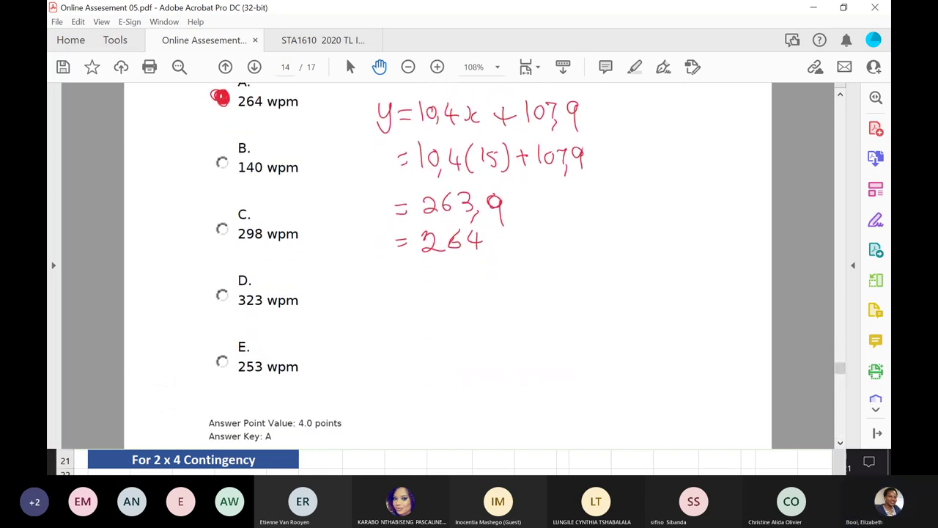
scroll(447, 264, down, 3)
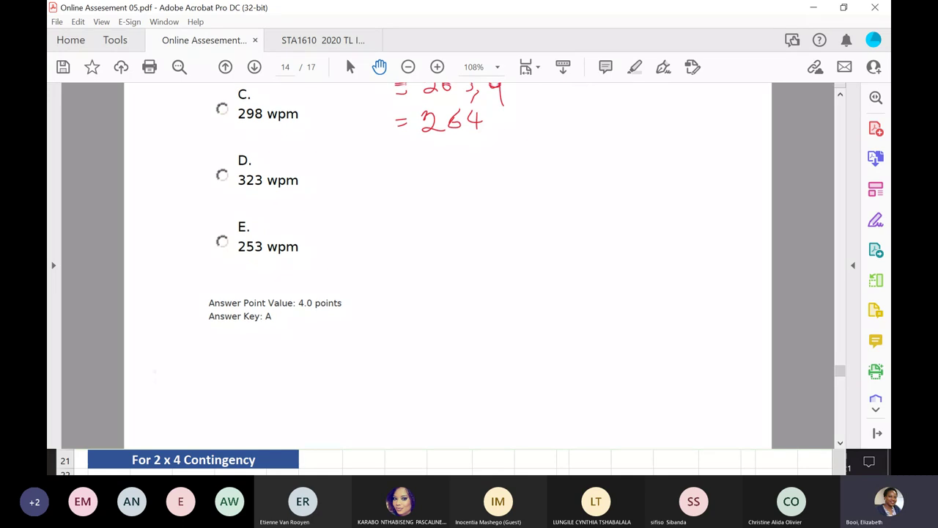
scroll(447, 264, up, 4)
scroll(447, 263, down, 5)
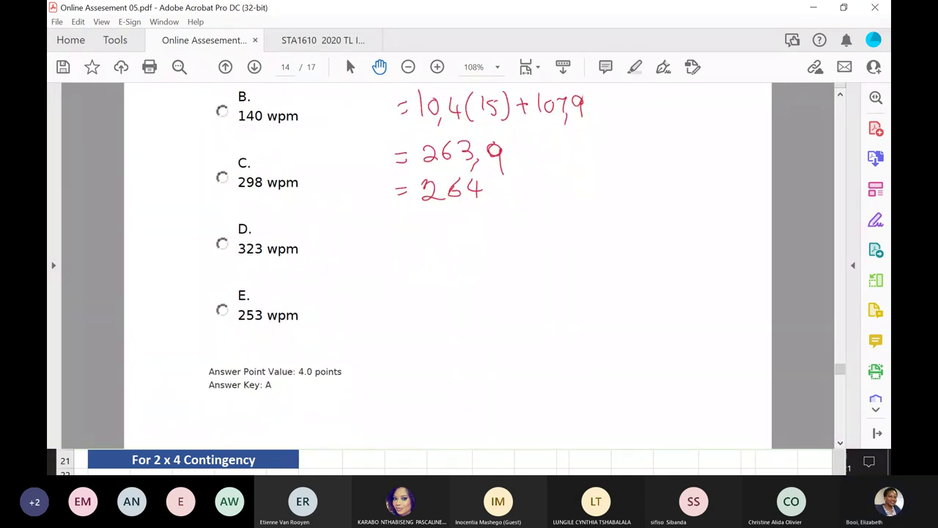
scroll(447, 264, up, 9)
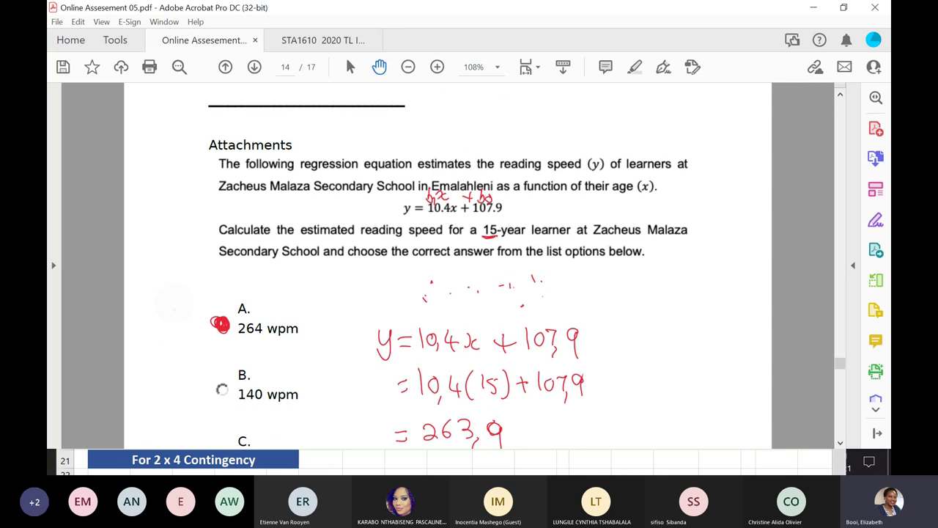
scroll(447, 263, down, 8)
scroll(447, 264, down, 8)
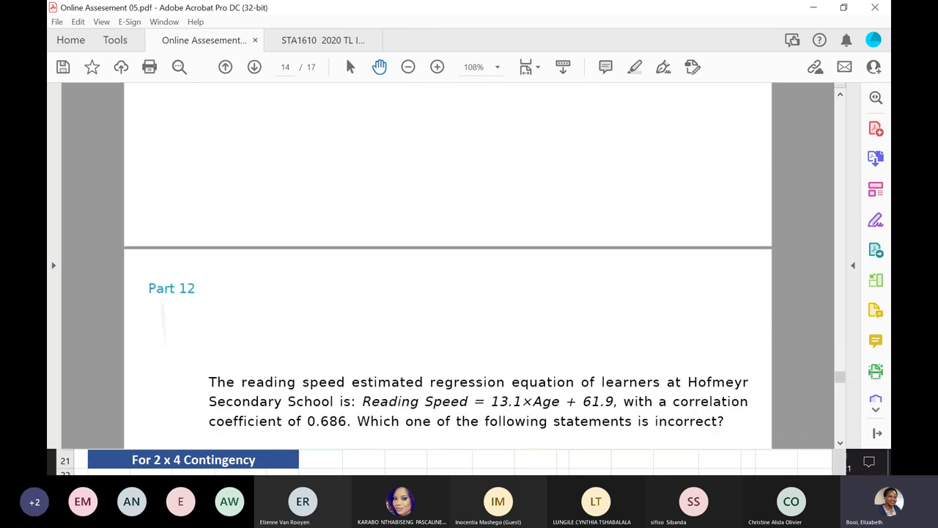
scroll(447, 264, down, 3)
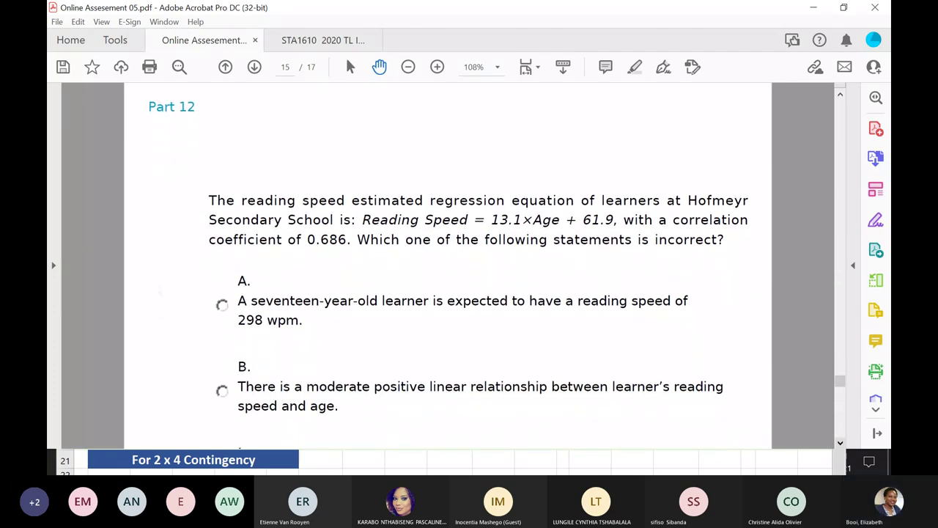
scroll(447, 264, down, 1)
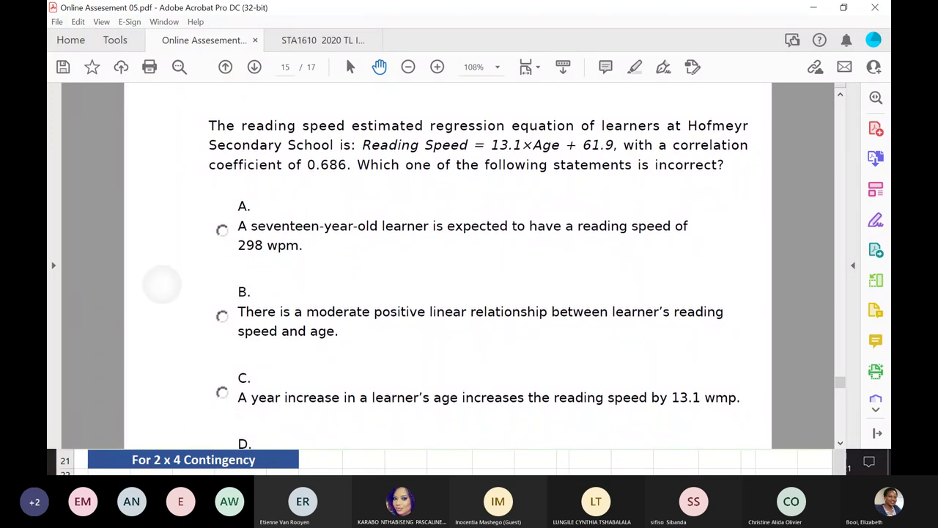
scroll(447, 264, down, 1)
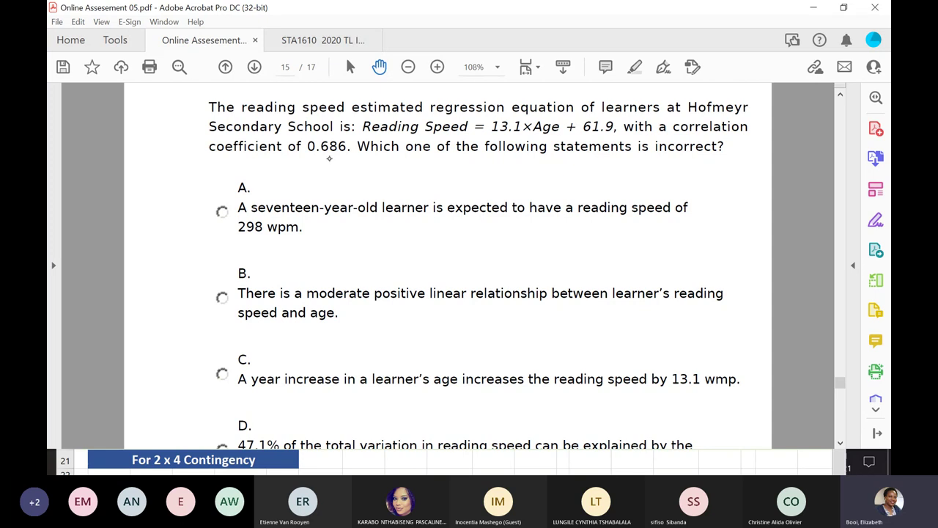
Underline the correlation coefficient 0.686 in the Part 12 question and label it with a handwritten r
mouse_move(342, 158)
mouse_down()
mouse_move(321, 158)
mouse_move(333, 152)
mouse_up()
drag(204, 139, 194, 153)
Handwrite RS = 13,1(17) + 61,9 for option A, underlining seventeen in that statement and incorrect in the question
mouse_move(322, 224)
mouse_down()
mouse_move(321, 237)
mouse_move(364, 234)
mouse_up()
drag(354, 239, 411, 241)
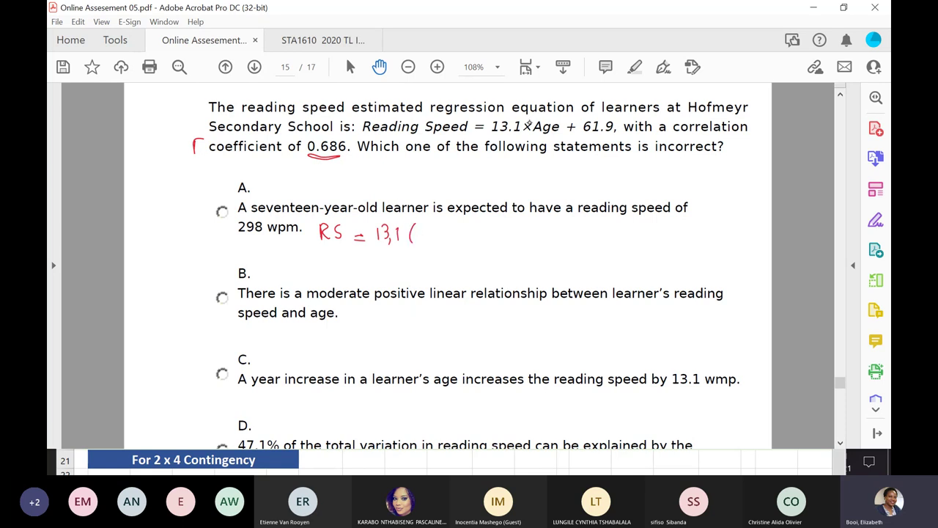
drag(303, 216, 251, 217)
mouse_move(423, 225)
mouse_down()
mouse_move(423, 240)
mouse_move(465, 239)
mouse_up()
mouse_move(458, 233)
mouse_down()
mouse_move(459, 245)
mouse_move(480, 229)
mouse_move(489, 244)
mouse_up()
mouse_move(494, 242)
mouse_down()
mouse_move(502, 235)
mouse_move(504, 246)
mouse_up()
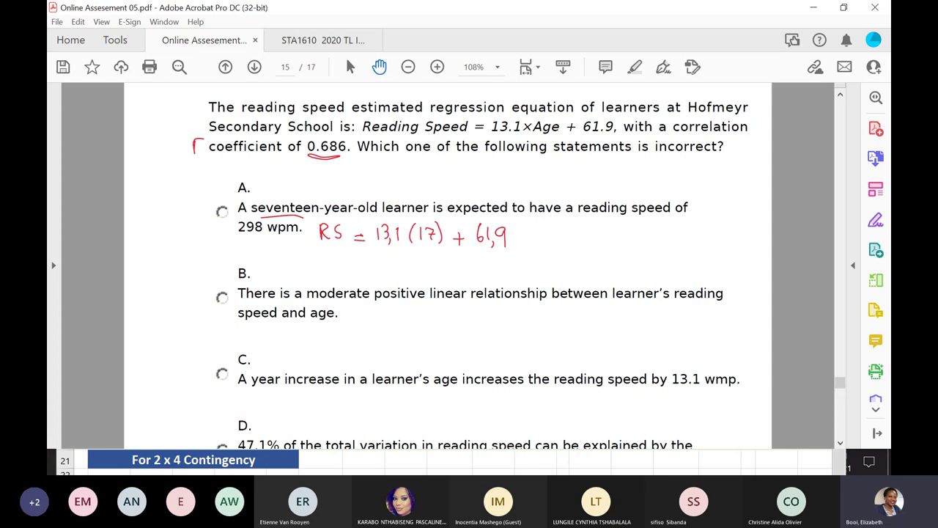
drag(649, 155, 714, 149)
Read through statements A to D of the Part 12 question to judge which one is incorrect
scroll(469, 264, down, 1)
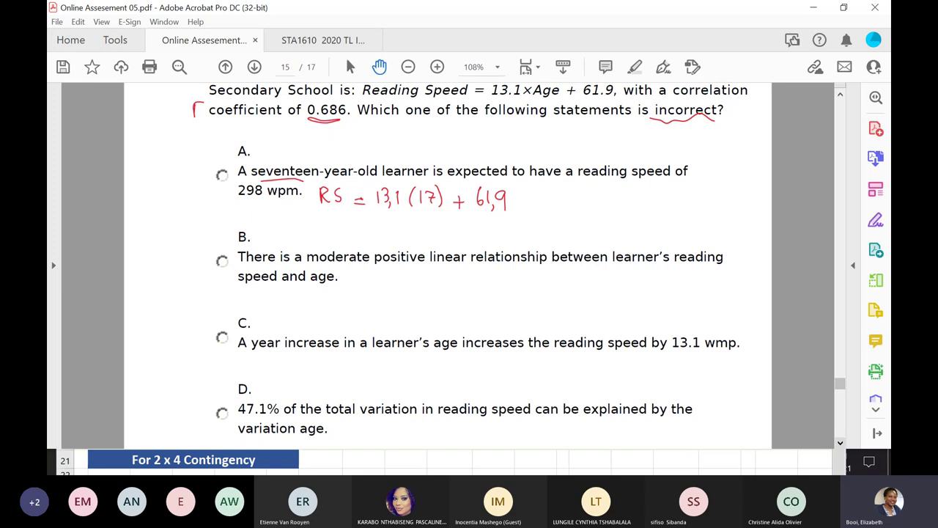
scroll(469, 264, down, 1)
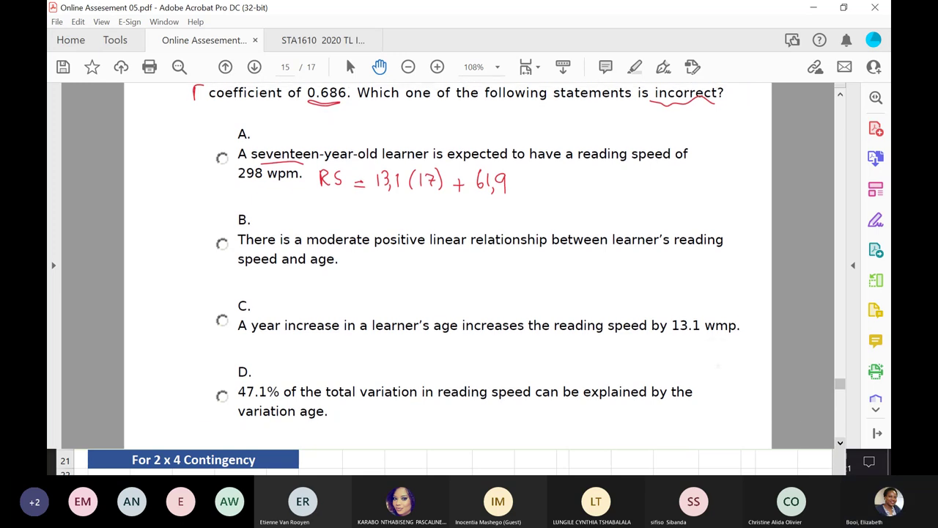
scroll(469, 264, up, 1)
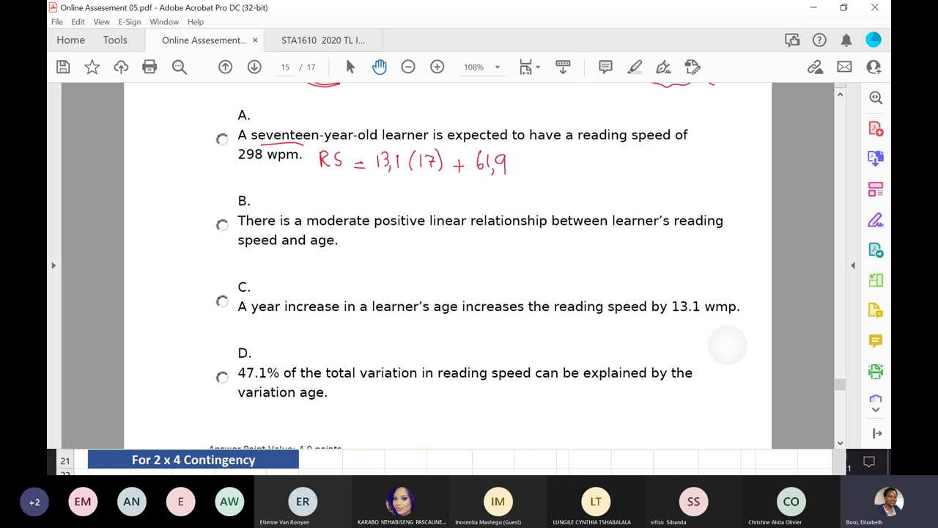
scroll(469, 264, up, 1)
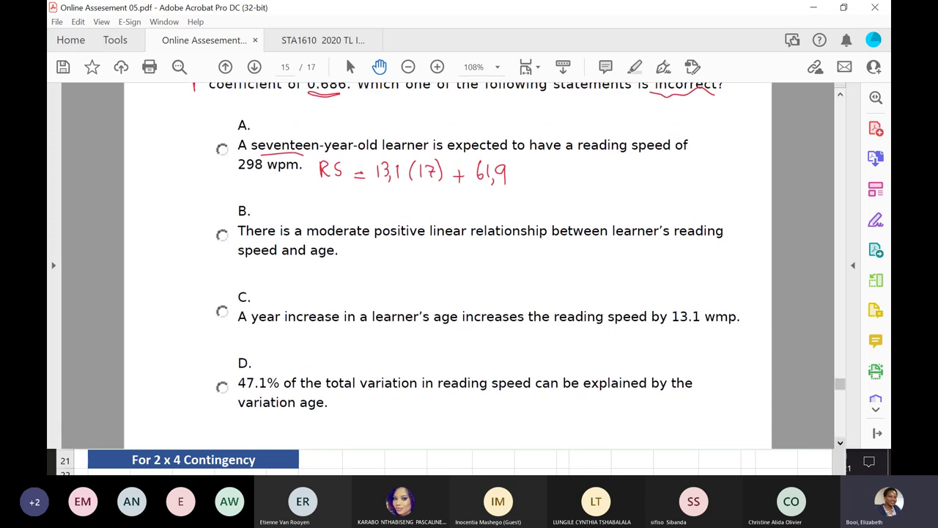
scroll(469, 264, down, 1)
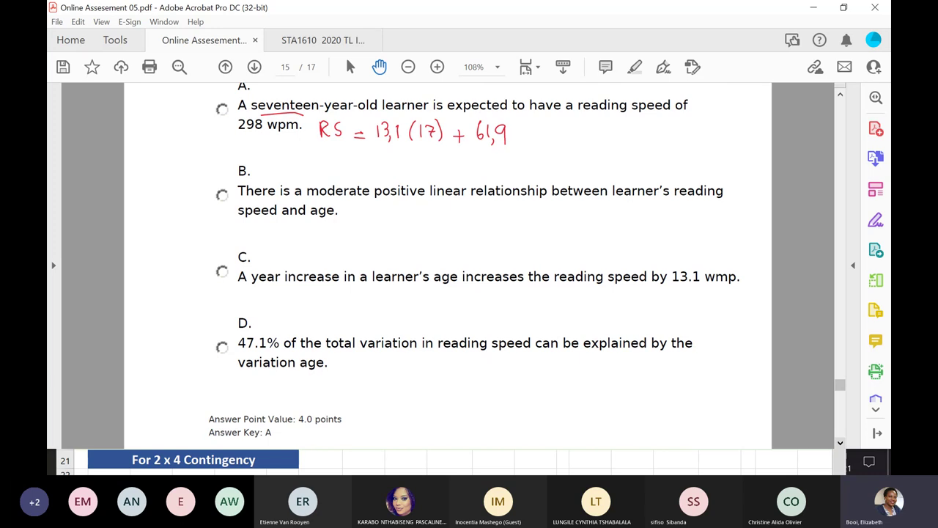
scroll(469, 264, up, 1)
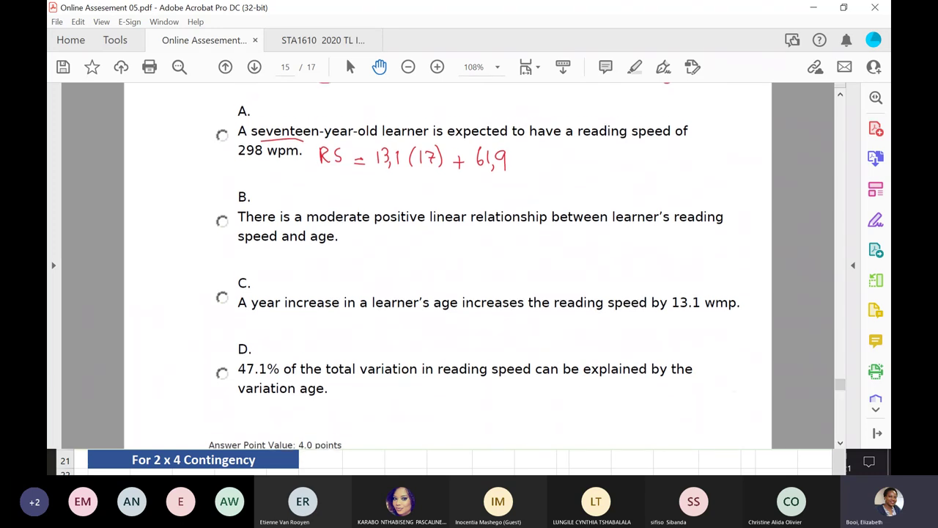
scroll(469, 263, up, 1)
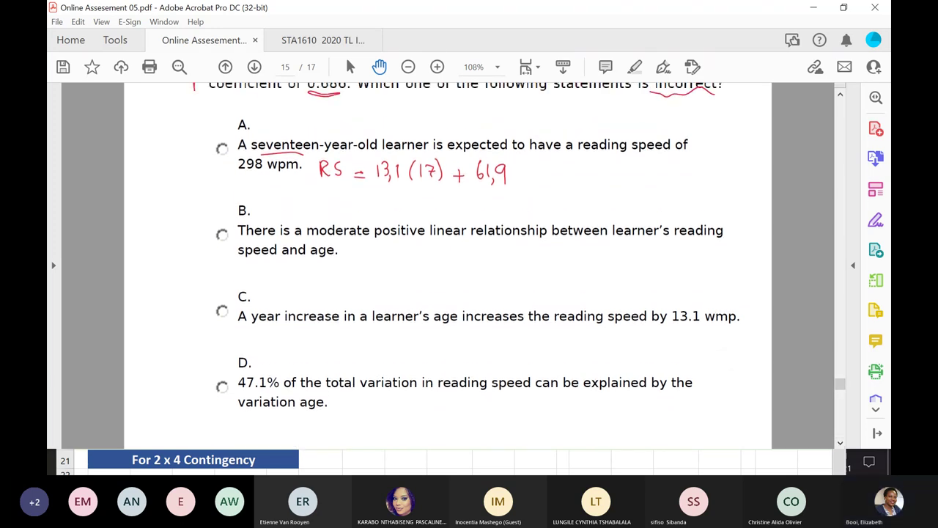
scroll(469, 264, up, 1)
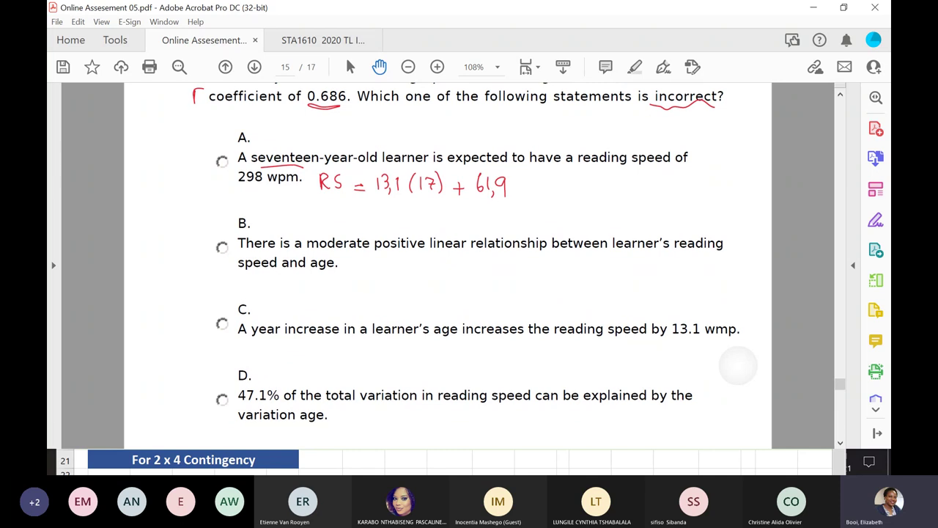
scroll(739, 375, up, 1)
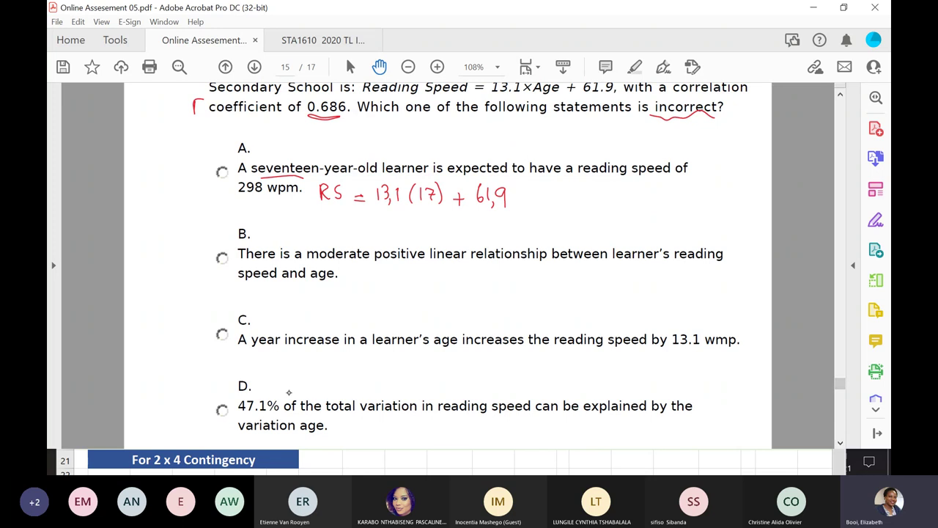
Handwrite r² = 0,686² = above the statement of option D
mouse_move(296, 381)
mouse_down()
mouse_move(293, 396)
mouse_move(305, 380)
mouse_move(317, 394)
mouse_up()
drag(318, 389, 331, 396)
mouse_move(353, 382)
mouse_down()
mouse_move(356, 400)
mouse_move(367, 389)
mouse_move(370, 401)
mouse_move(394, 399)
mouse_move(412, 379)
mouse_move(438, 392)
mouse_up()
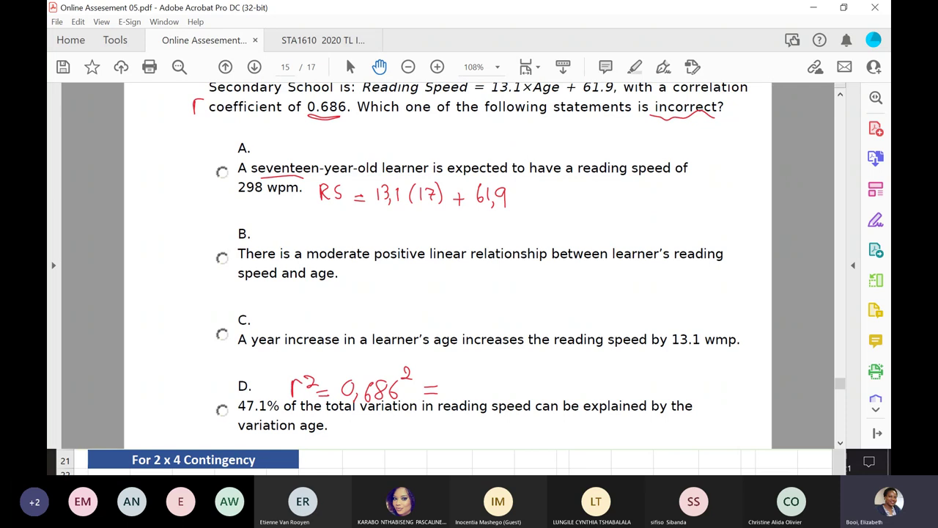
Complete the option A calculation with the handwritten result = 284,6 and mark option A as the answer
drag(525, 194, 543, 192)
drag(527, 201, 543, 200)
scroll(469, 256, down, 1)
scroll(469, 256, up, 1)
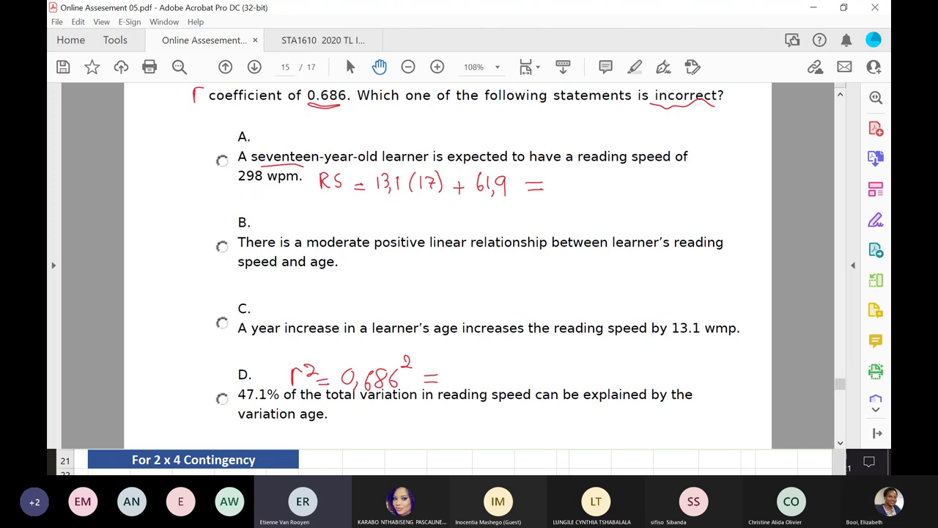
drag(562, 175, 552, 192)
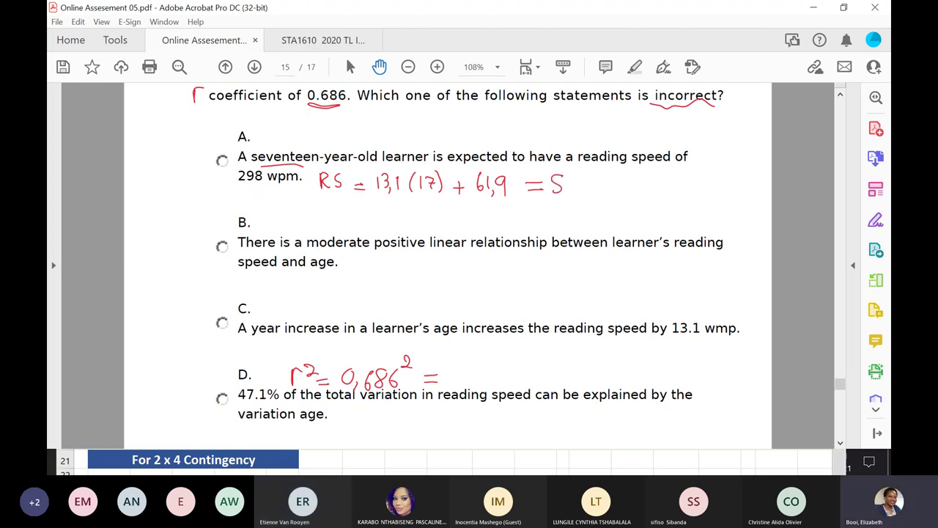
mouse_move(559, 186)
mouse_down()
mouse_move(557, 176)
mouse_move(556, 192)
mouse_move(557, 180)
mouse_move(565, 192)
mouse_move(593, 180)
mouse_move(603, 200)
mouse_up()
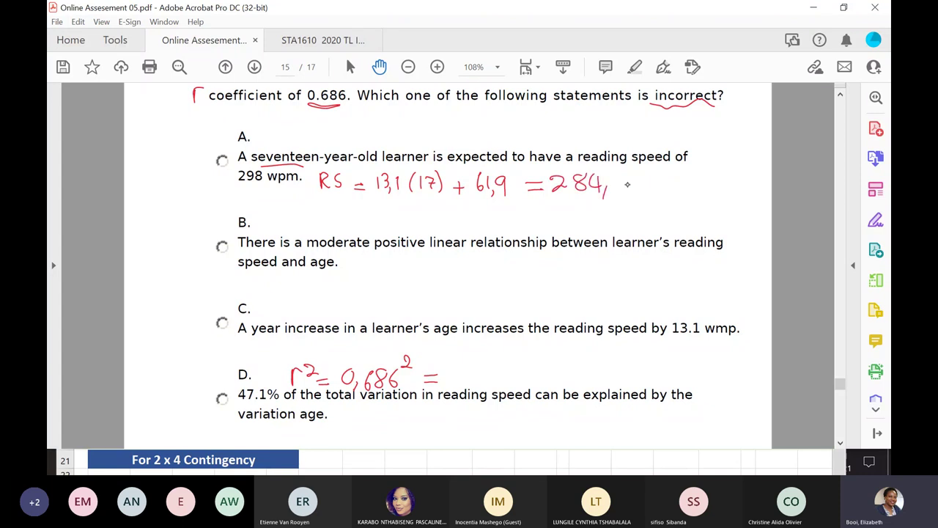
mouse_move(622, 175)
mouse_down()
mouse_move(630, 191)
mouse_move(620, 184)
mouse_move(627, 176)
mouse_move(616, 183)
mouse_up()
drag(222, 161, 218, 161)
Emphasise 0.686 in the question with another underline and underline moderate in option B
drag(321, 104, 334, 101)
drag(379, 250, 307, 253)
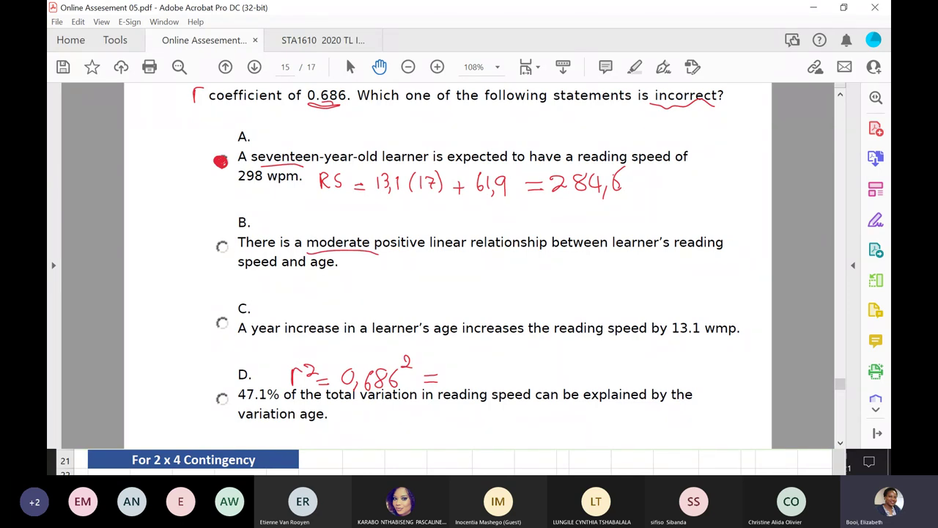
Tick option B as a correct statement and underline 13.1 in option C
drag(348, 261, 369, 247)
drag(673, 334, 694, 338)
scroll(469, 264, up, 1)
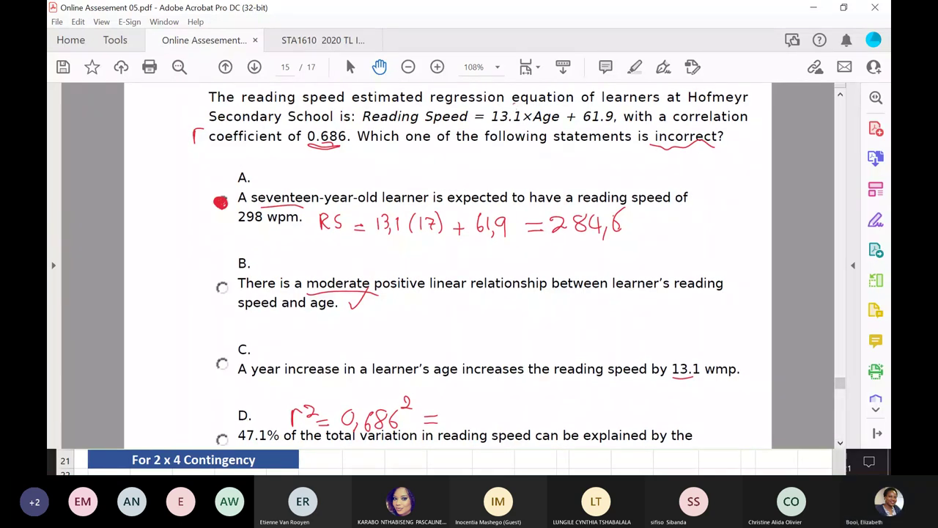
Circle 13.1 in the regression equation, then underline the age and reading speed wording in option C, label it Slope and tick it
mouse_move(525, 124)
mouse_down()
mouse_move(491, 103)
mouse_move(523, 110)
mouse_move(487, 130)
mouse_move(513, 136)
mouse_up()
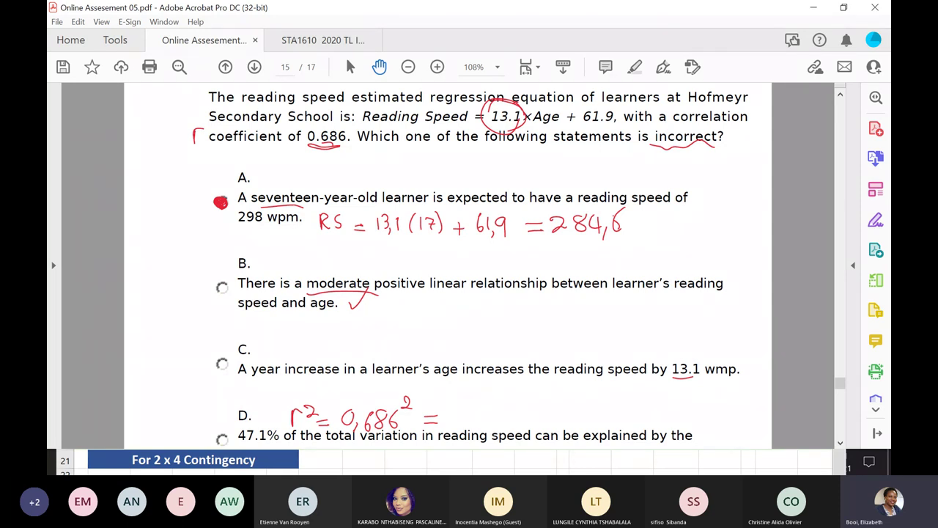
drag(522, 374, 414, 375)
drag(523, 378, 632, 375)
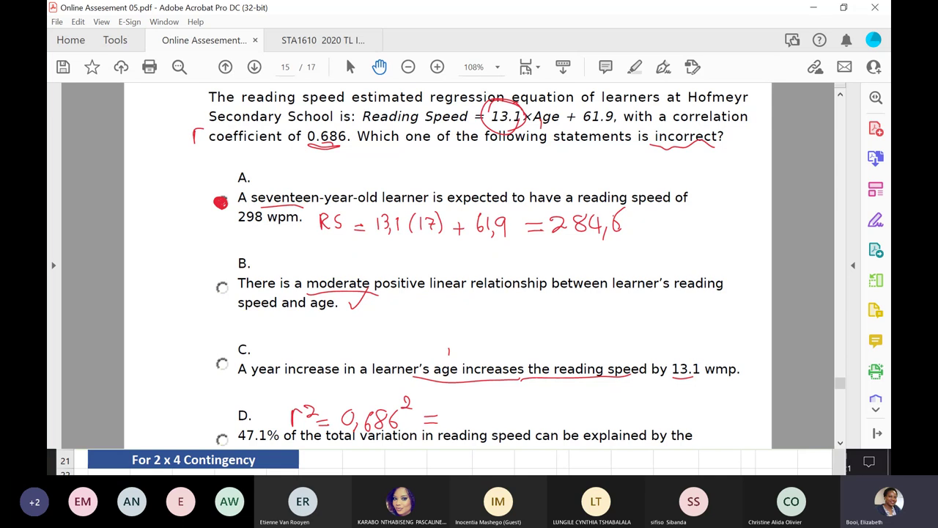
mouse_move(346, 354)
mouse_down()
mouse_move(369, 338)
mouse_move(398, 358)
mouse_move(433, 362)
mouse_move(444, 352)
mouse_up()
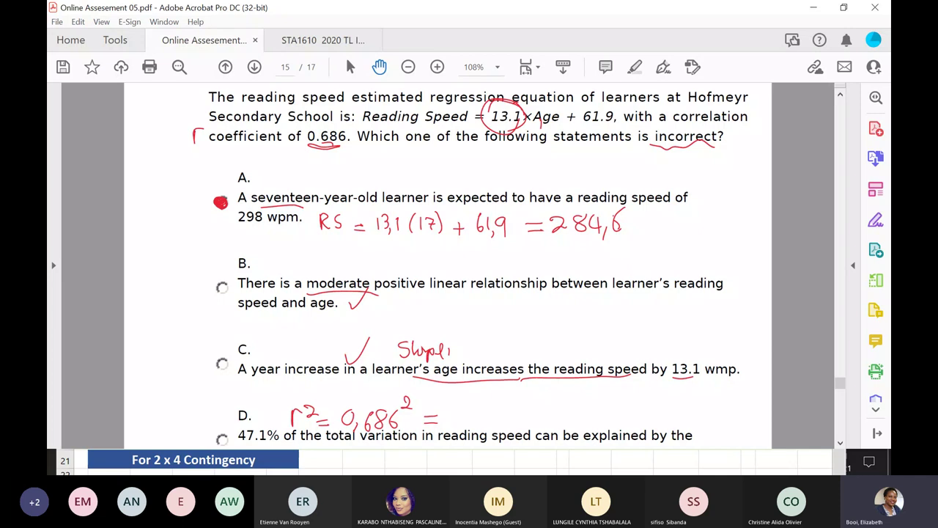
Complete the handwritten option D calculation with 0,471 × 100 and tick the statement as correct
mouse_move(457, 410)
mouse_down()
mouse_move(451, 417)
mouse_move(457, 409)
mouse_up()
drag(462, 420, 478, 420)
mouse_move(475, 411)
mouse_down()
mouse_move(475, 425)
mouse_move(484, 425)
mouse_up()
drag(501, 411, 501, 424)
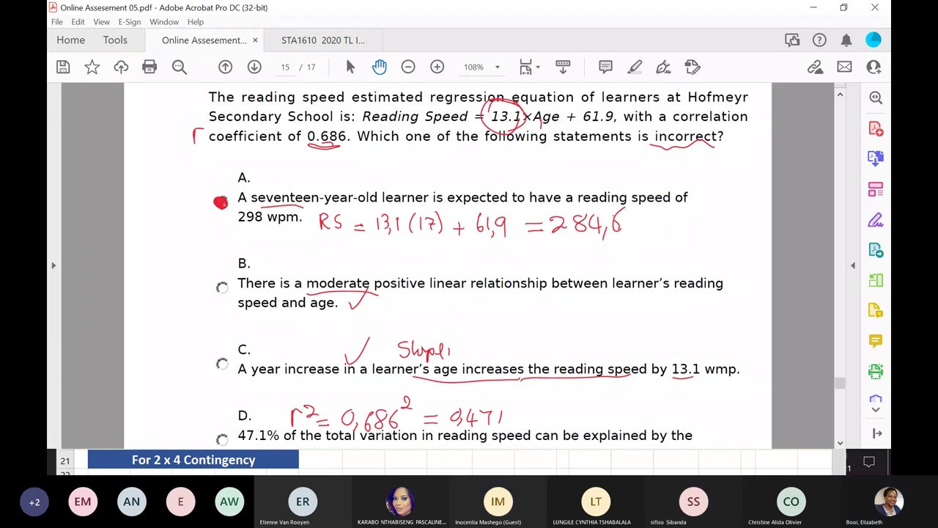
mouse_move(510, 422)
mouse_down()
mouse_move(526, 412)
mouse_move(525, 424)
mouse_up()
mouse_move(536, 409)
mouse_down()
mouse_move(536, 425)
mouse_move(557, 415)
mouse_up()
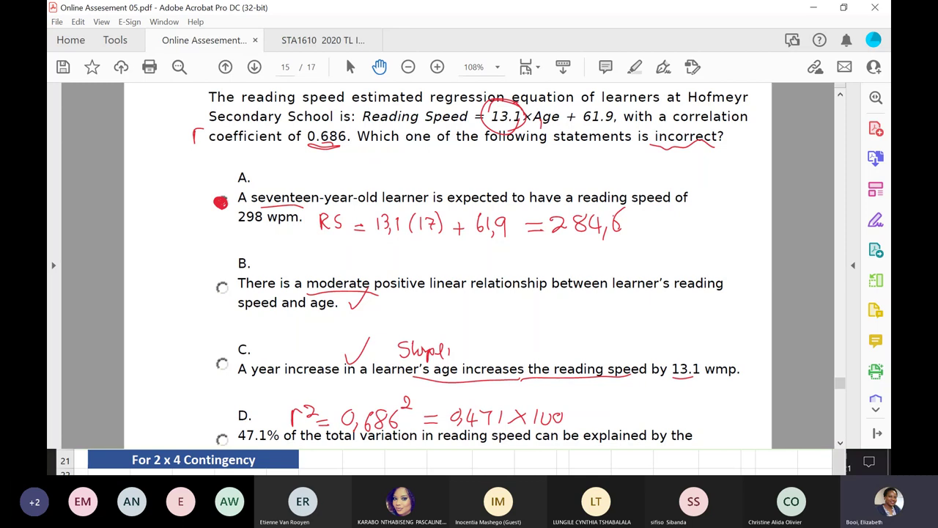
mouse_move(598, 417)
mouse_down()
mouse_move(608, 431)
mouse_move(620, 412)
mouse_up()
Go to the Part 13 question about Khiba Middle School and underline sum of squares due to error in its text
scroll(447, 264, down, 6)
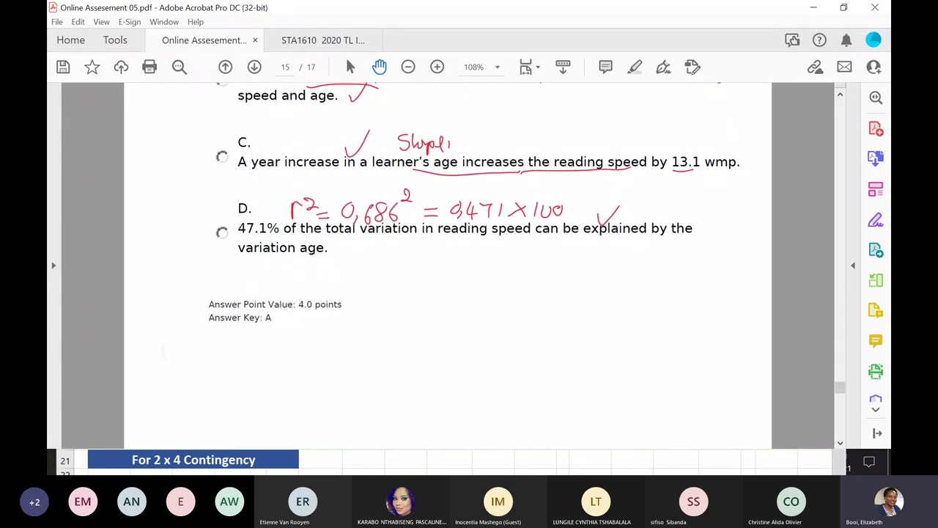
scroll(447, 264, down, 12)
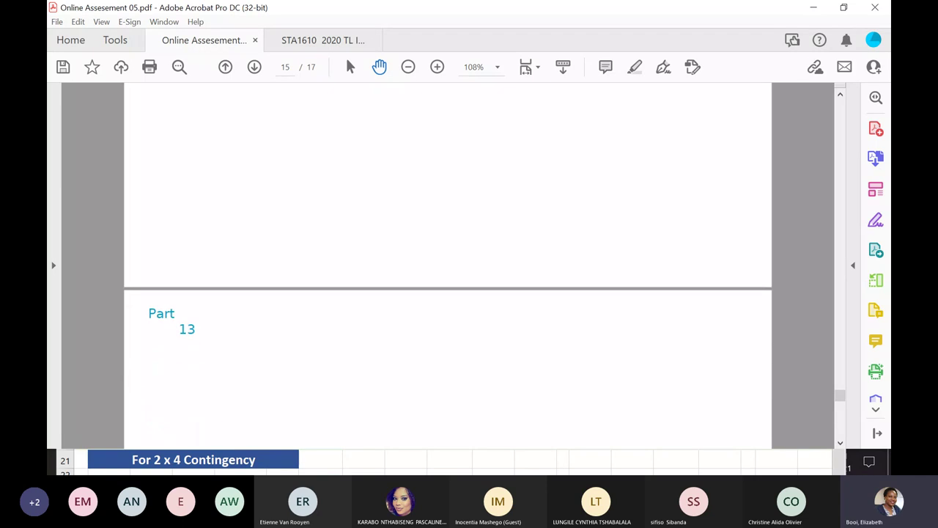
scroll(447, 264, down, 8)
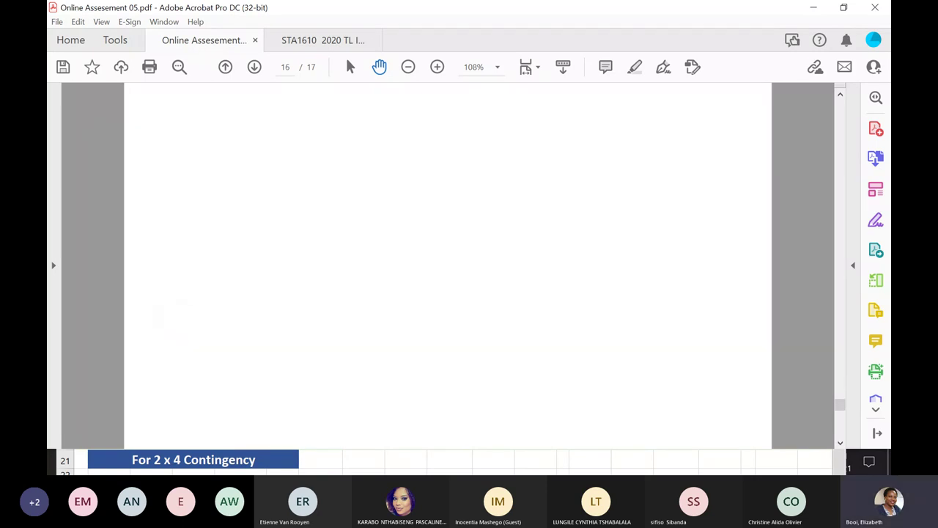
scroll(447, 264, down, 4)
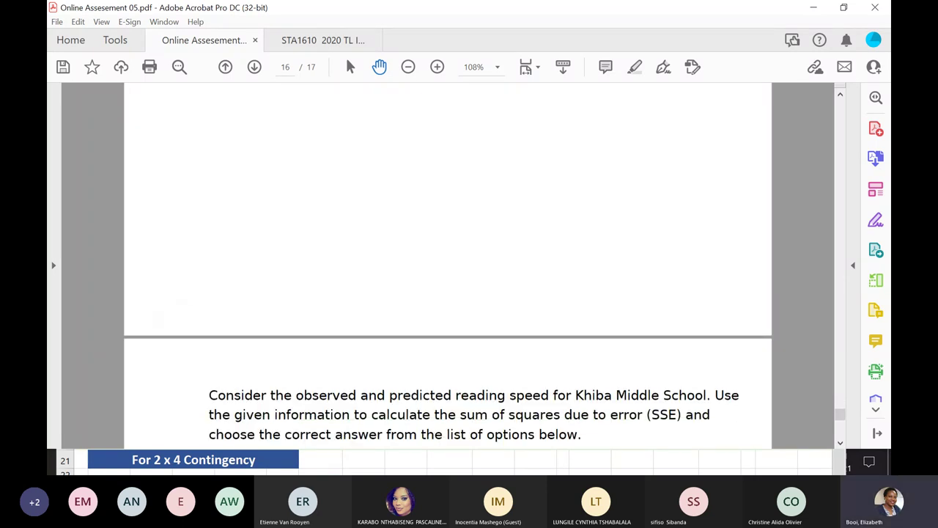
scroll(447, 263, down, 7)
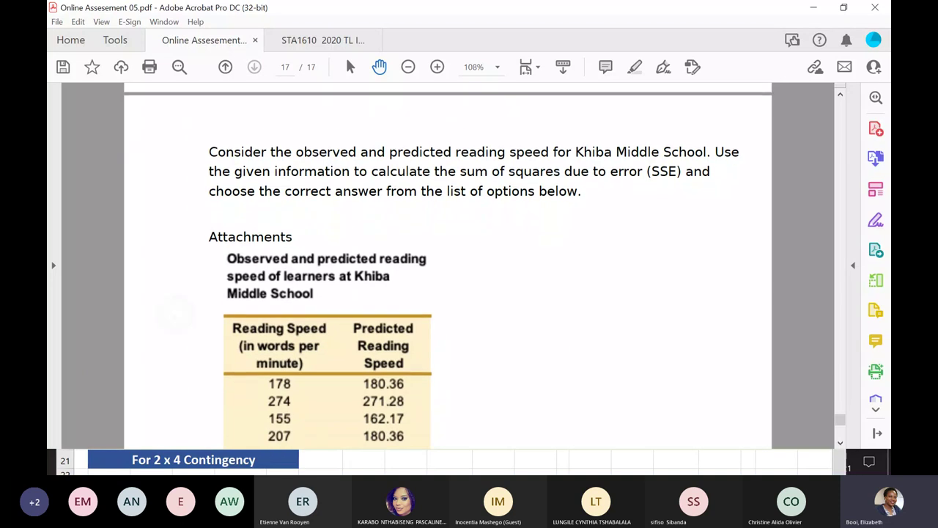
scroll(447, 264, down, 2)
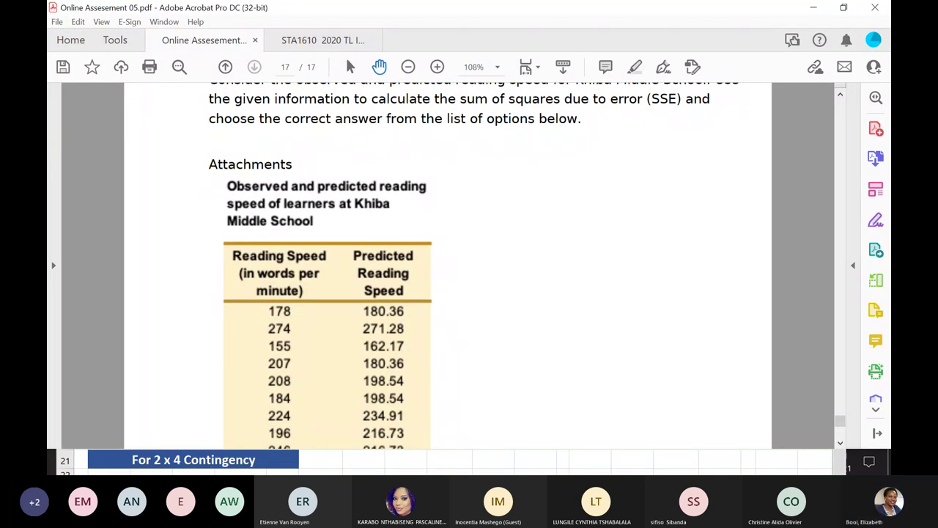
scroll(447, 264, up, 1)
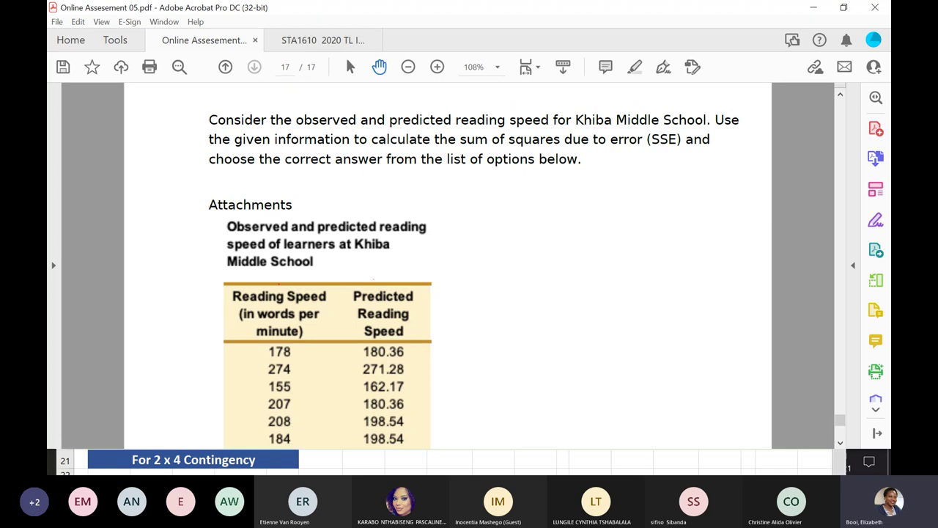
drag(450, 154, 620, 149)
scroll(483, 264, down, 3)
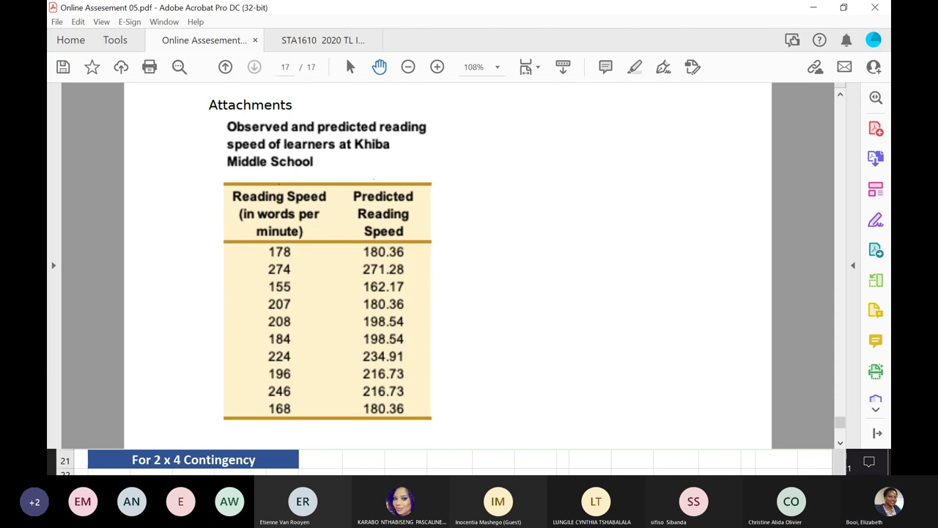
scroll(483, 264, up, 1)
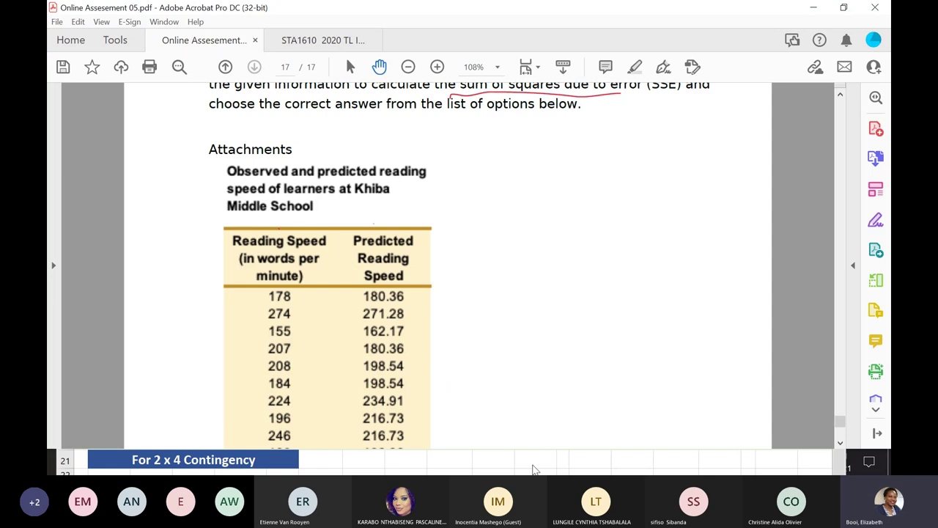
Switch to the Regression Model Example Template workbook in Excel and enlarge the SSE formula picture, placing it over the empty cells above the table
click(813, 7)
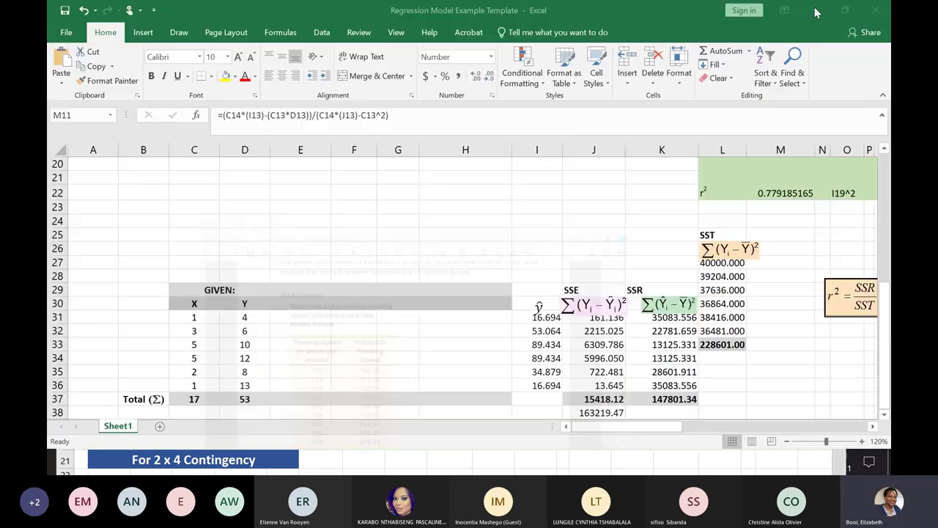
click(590, 299)
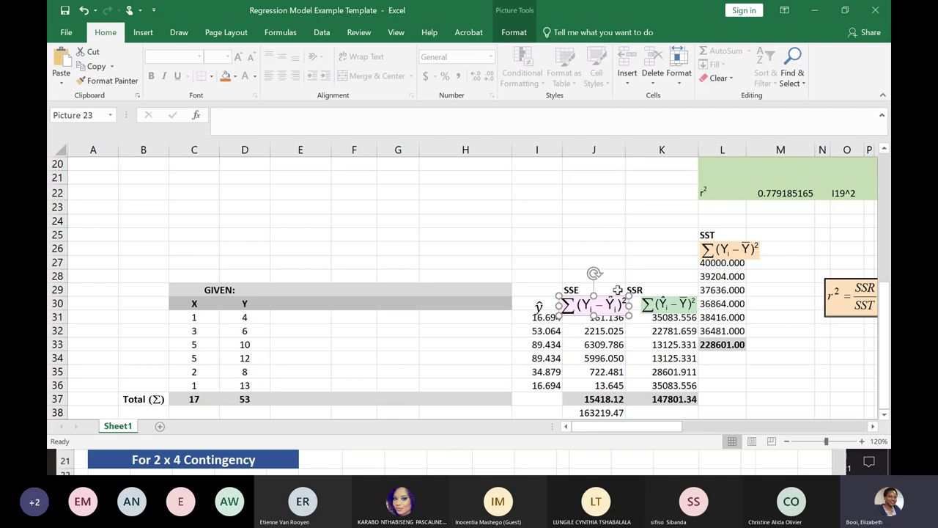
drag(628, 296, 341, 174)
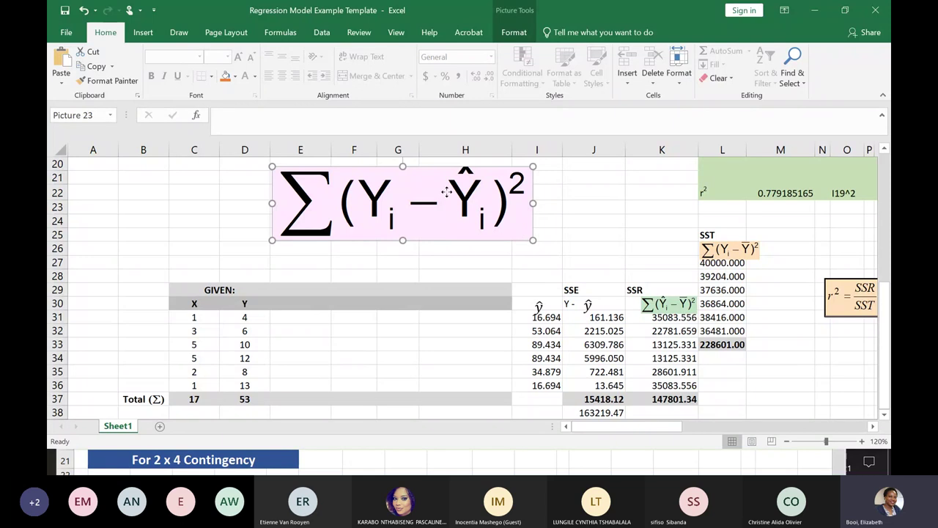
drag(445, 191, 544, 195)
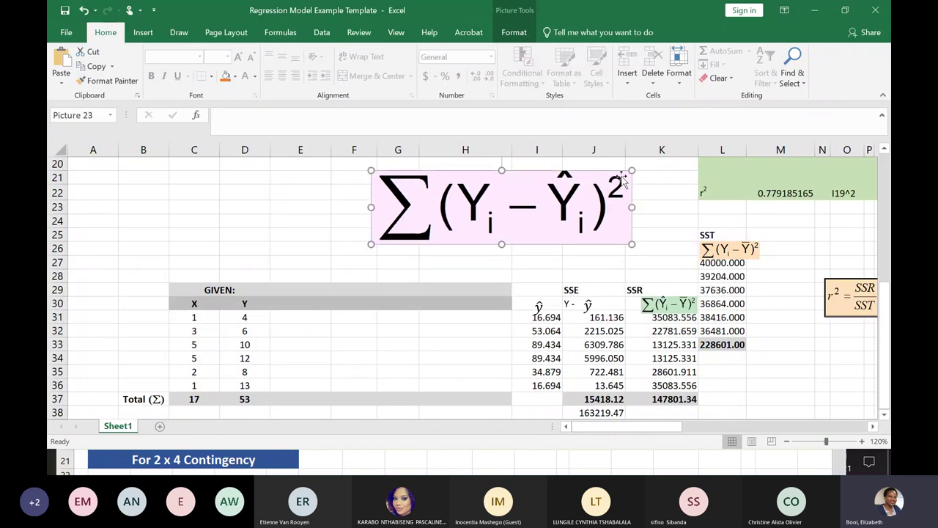
Undo the resizing and moving of the SSE formula picture and select cell J32 to inspect its squared-difference formula
click(83, 10)
click(84, 11)
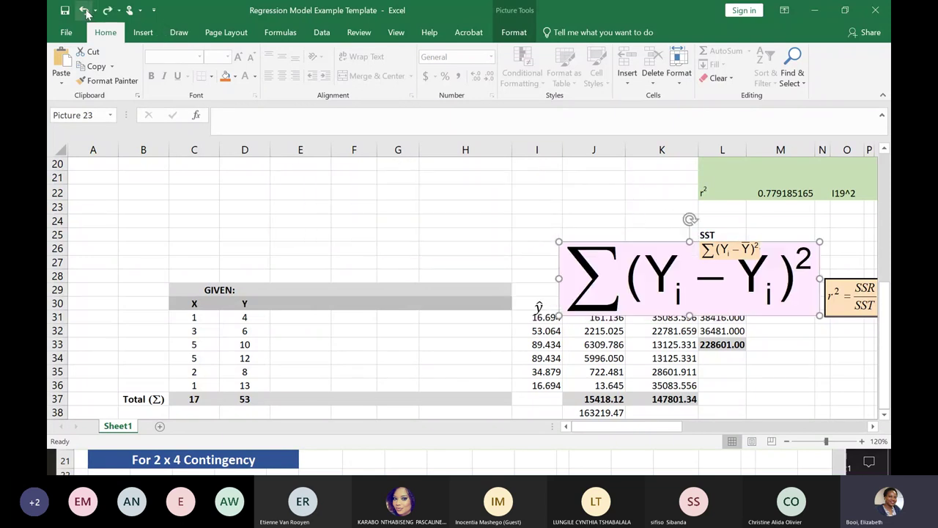
click(83, 10)
click(84, 10)
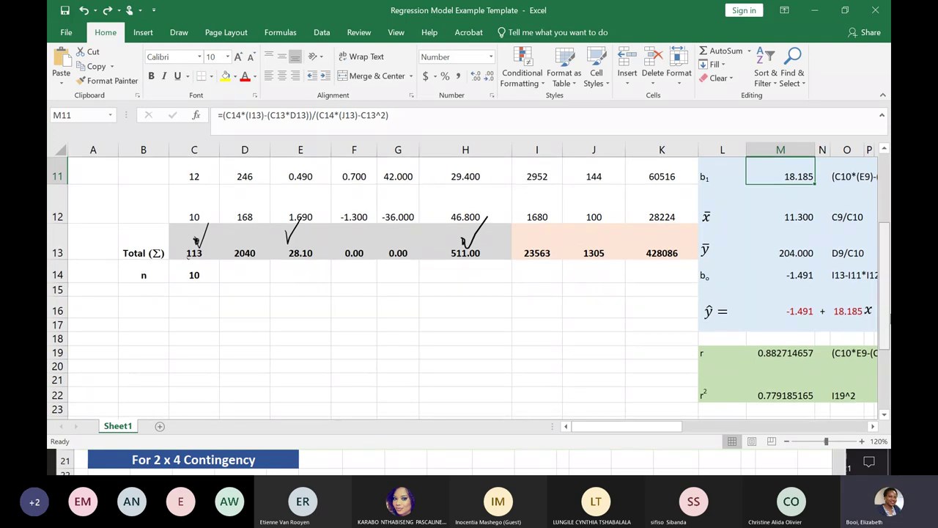
scroll(469, 286, down, 3)
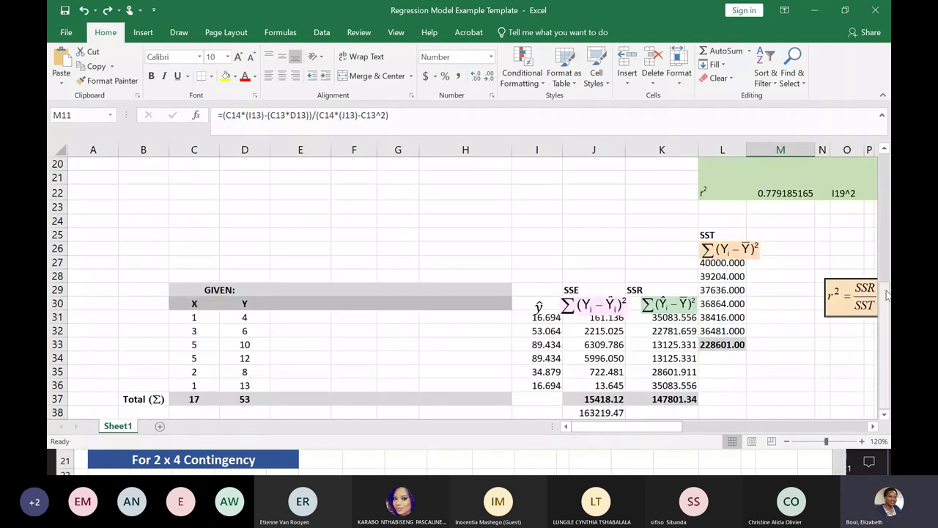
click(580, 331)
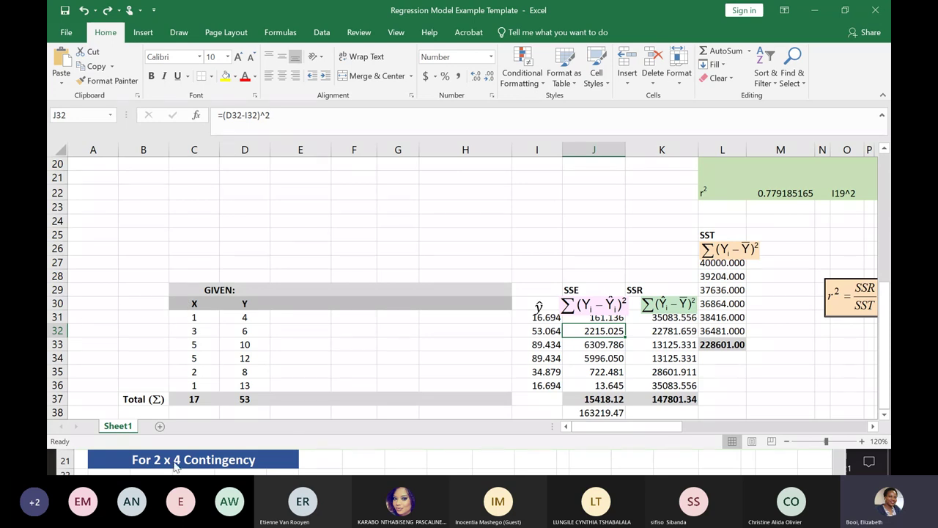
Minimise the Chi-Square Test and Regression Model workbooks and switch to Online Assesement 05.pdf in Acrobat
click(416, 472)
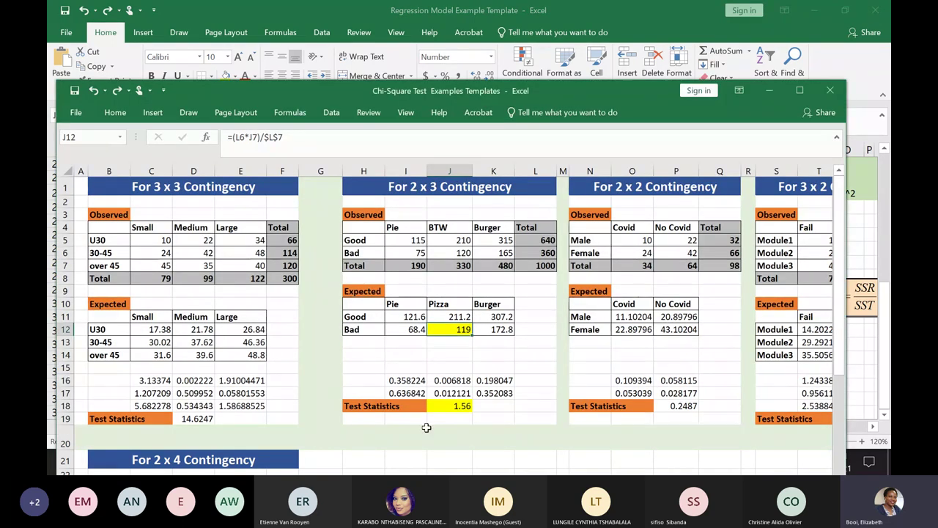
click(274, 417)
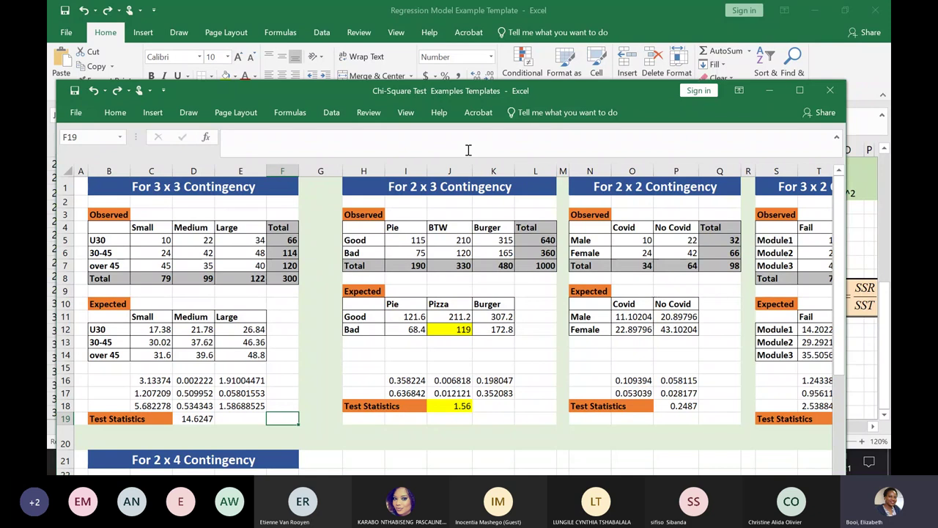
click(769, 91)
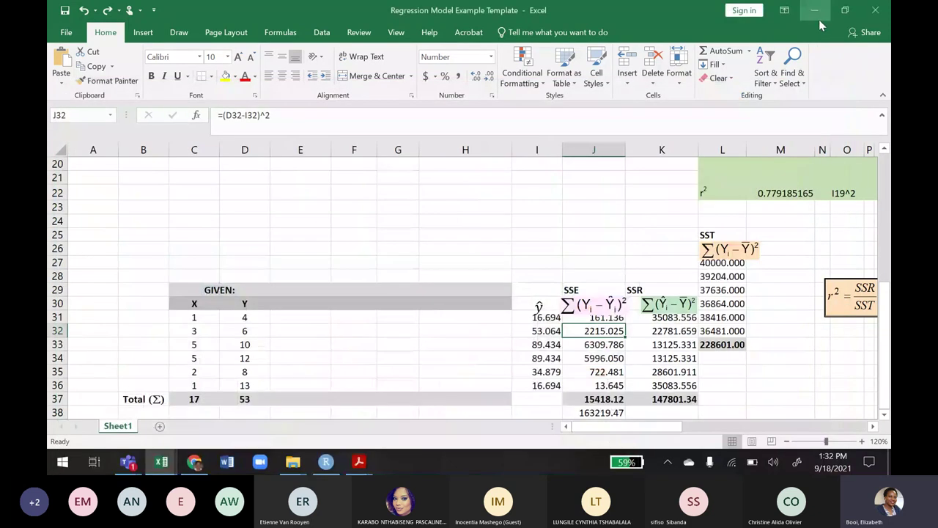
click(813, 10)
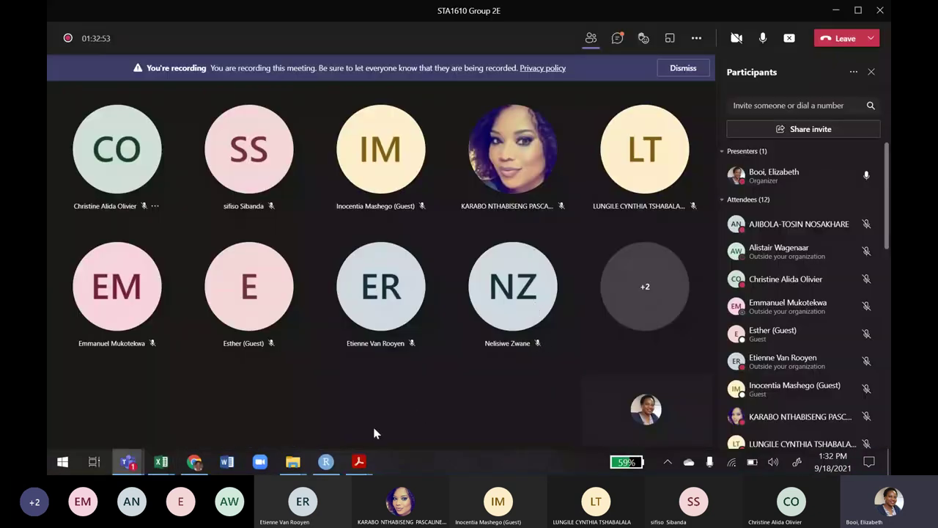
mouse_move(357, 460)
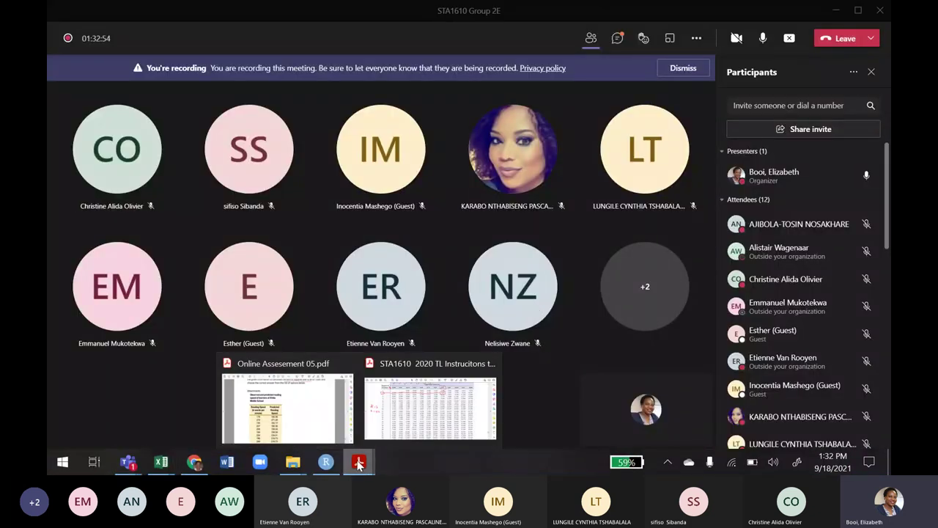
click(289, 417)
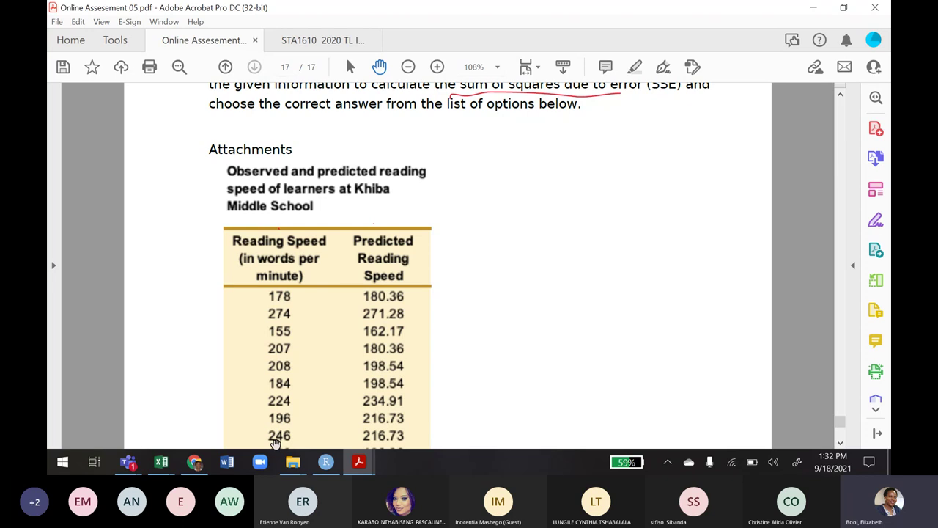
Handwrite the headings SSE and Y − Ŷ for a new column beside the Predicted Reading Speed column
click(840, 442)
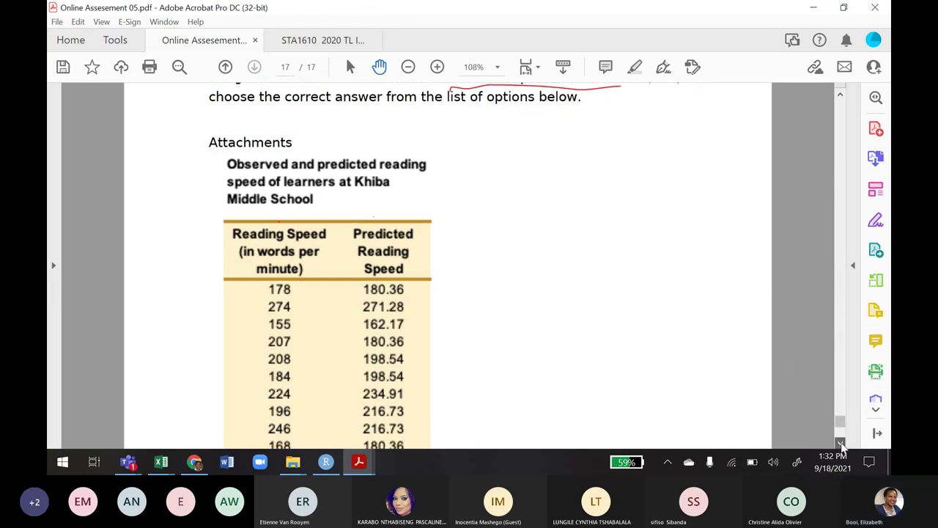
click(840, 443)
click(840, 443)
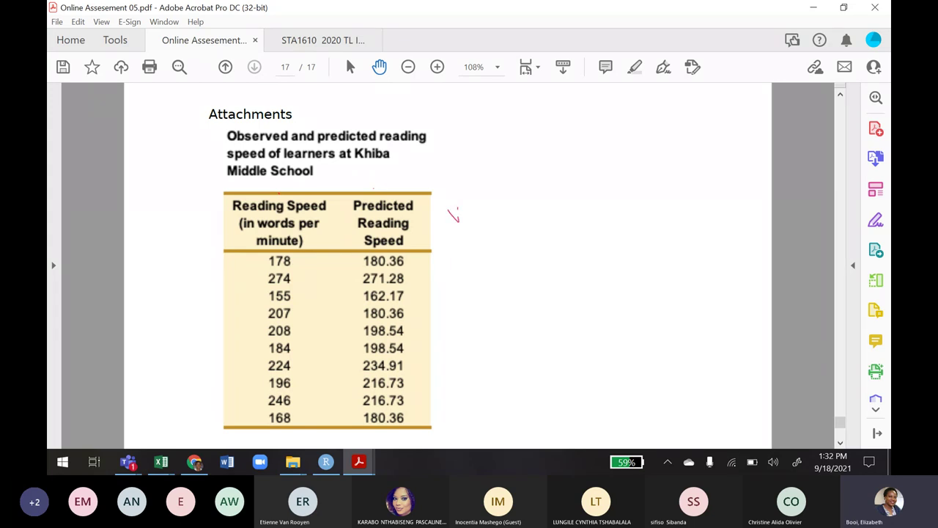
drag(458, 206, 446, 234)
drag(501, 203, 507, 200)
drag(472, 165, 457, 182)
drag(488, 167, 476, 180)
drag(491, 182, 499, 168)
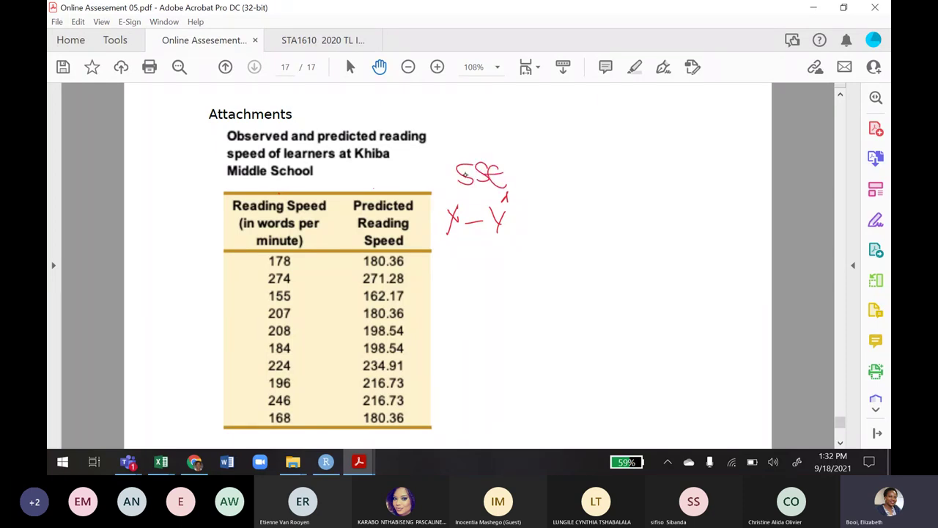
Finish the handwritten SSE column with a dash per row and a Total Answer line, and switch to the Regression Model Example Template workbook in Excel
drag(431, 428, 526, 413)
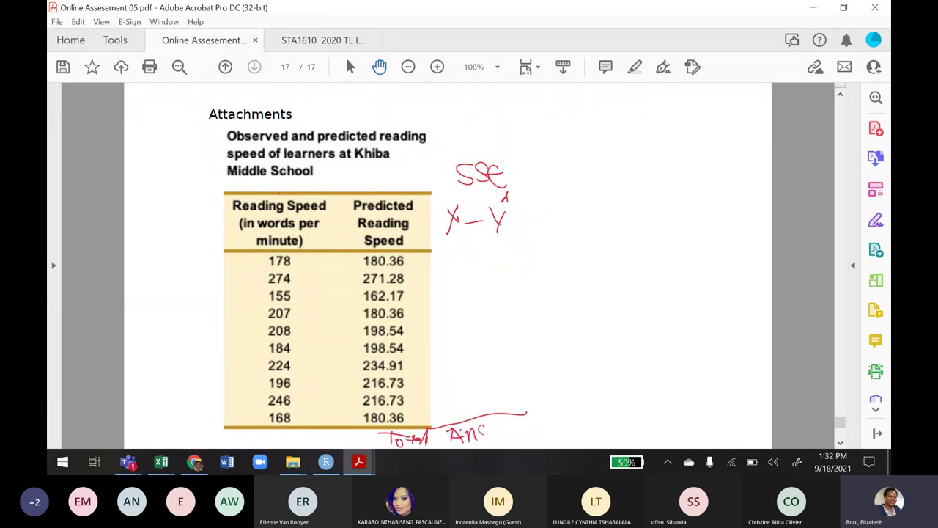
drag(508, 432, 522, 434)
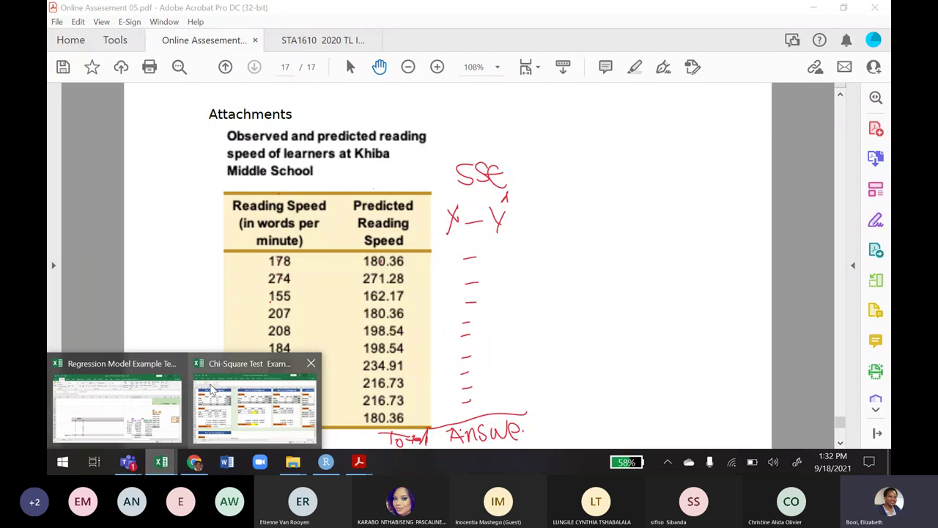
click(151, 406)
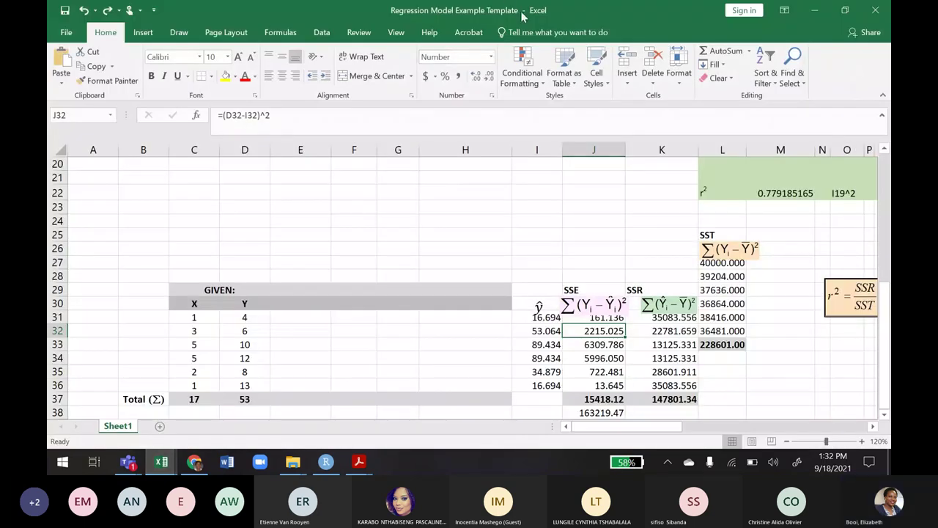
Restore the workbook window to a smaller size and place it beside the reading speed table of the assessment PDF
double_click(537, 11)
double_click(537, 11)
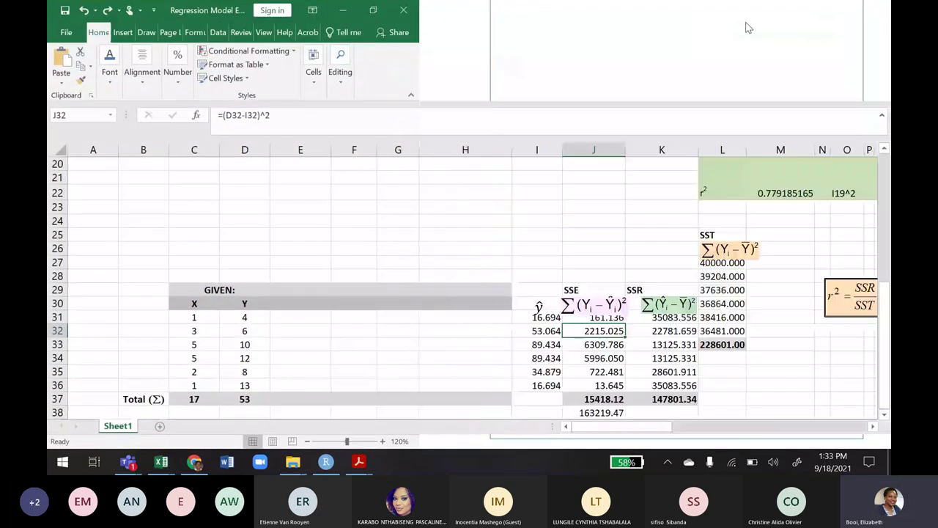
double_click(573, 10)
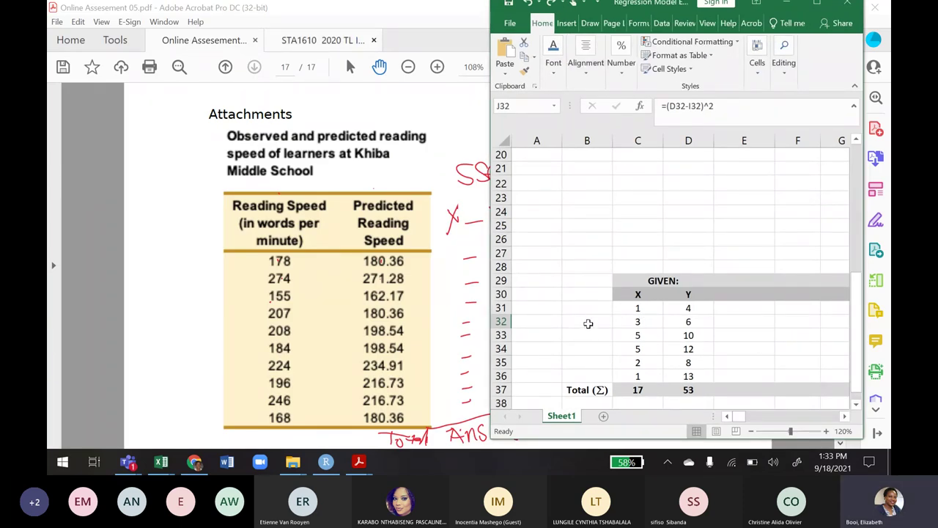
Insert blank cells at B33:K36 in the lower GIVEN table, shifting the existing cells down
click(636, 309)
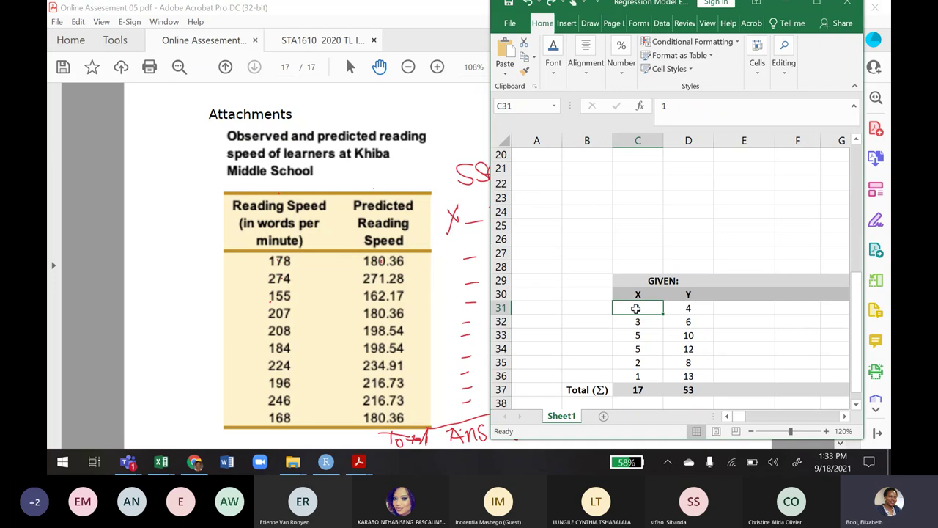
key(Down)
key(Down)
key(Down)
key(Down)
key(Down)
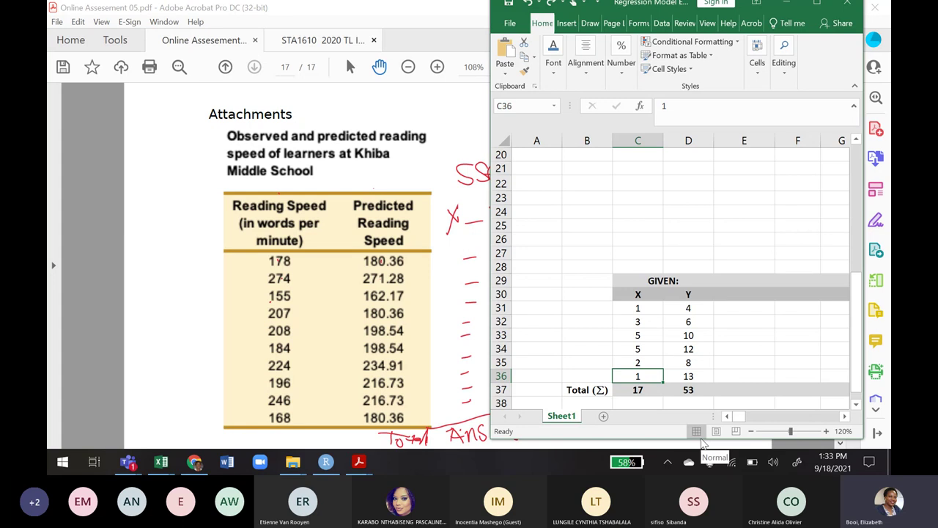
key(Up)
key(Up)
key(Up)
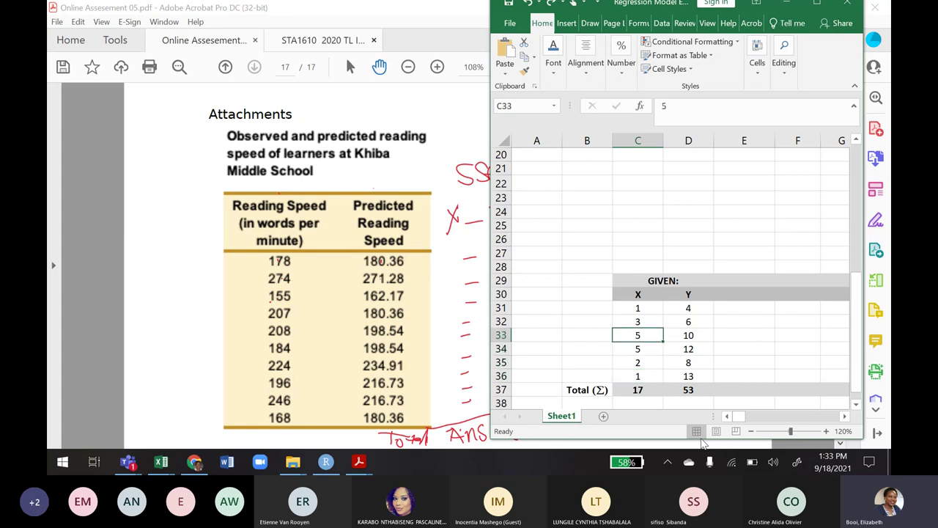
drag(586, 335, 678, 376)
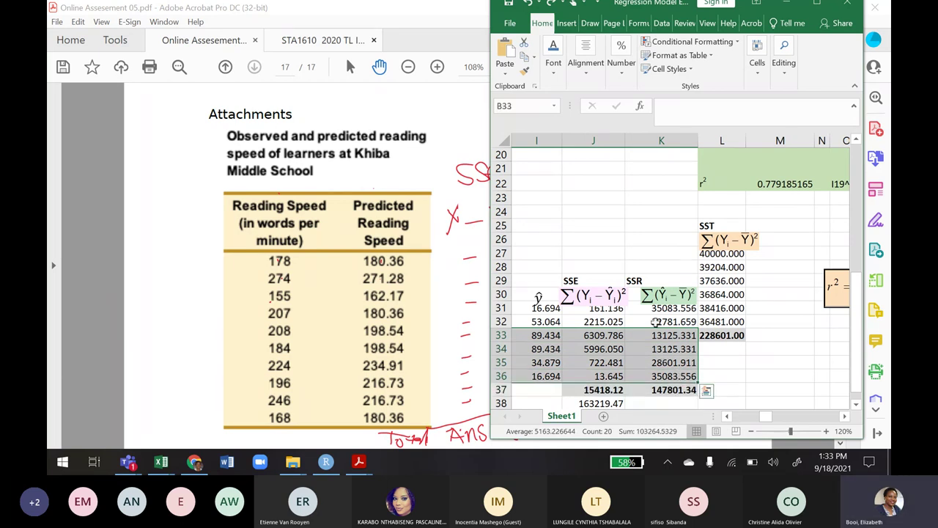
right_click(657, 335)
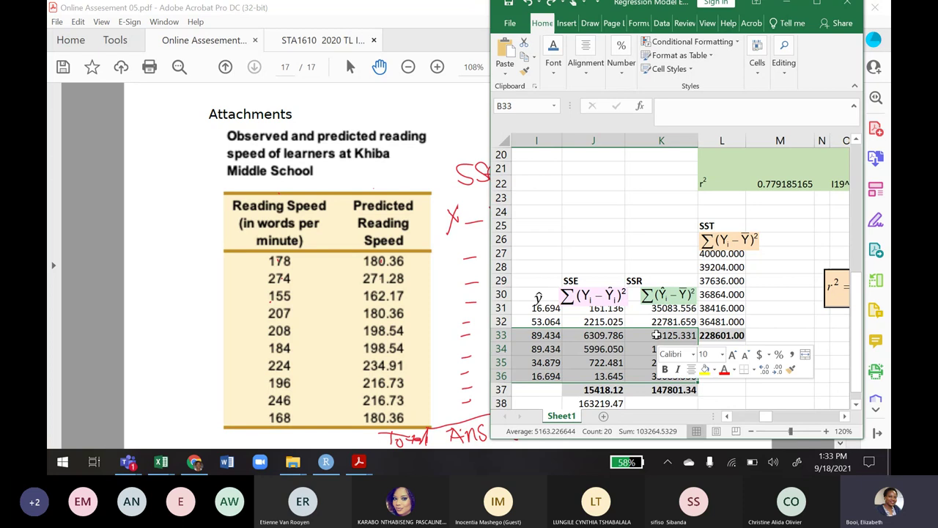
click(693, 165)
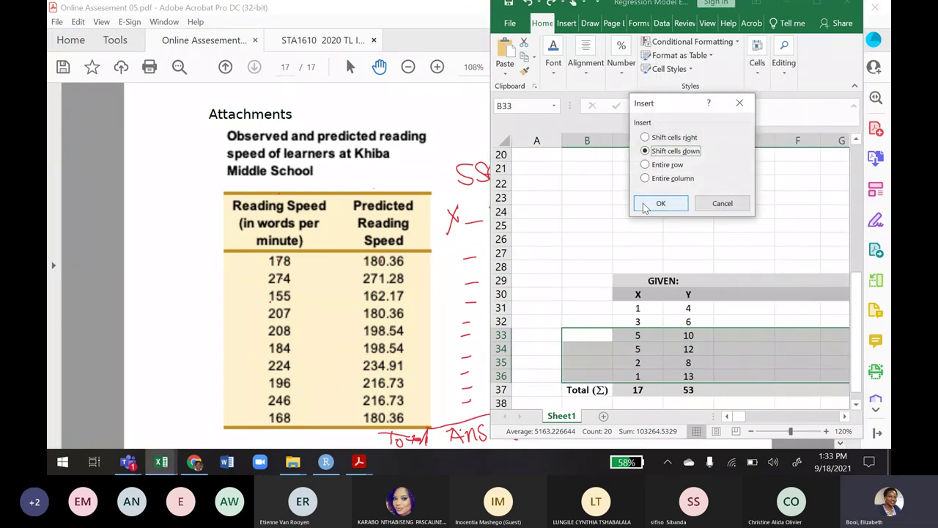
click(656, 202)
click(680, 307)
click(648, 307)
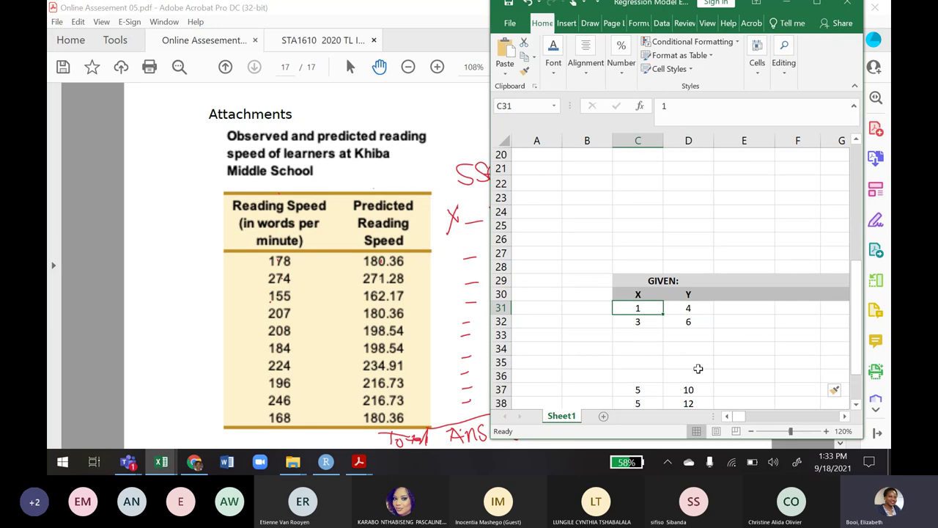
text(17)
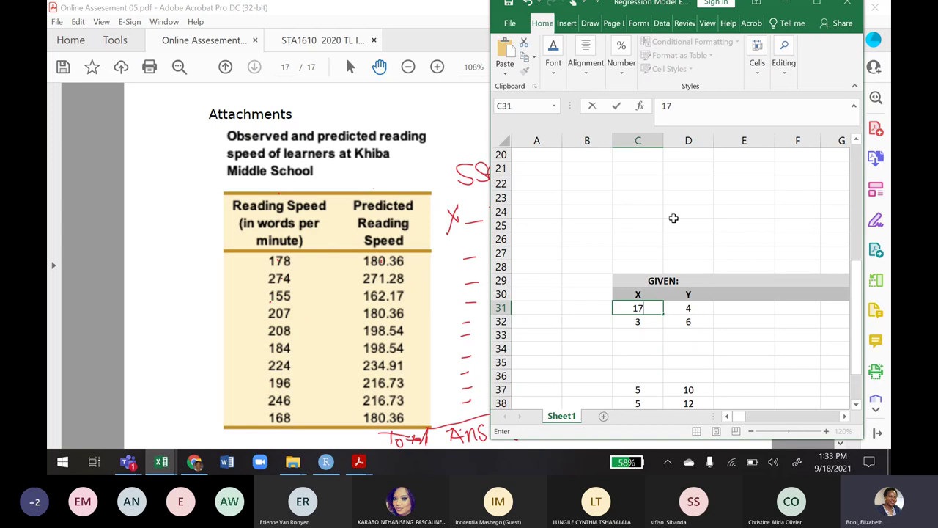
drag(859, 318, 853, 207)
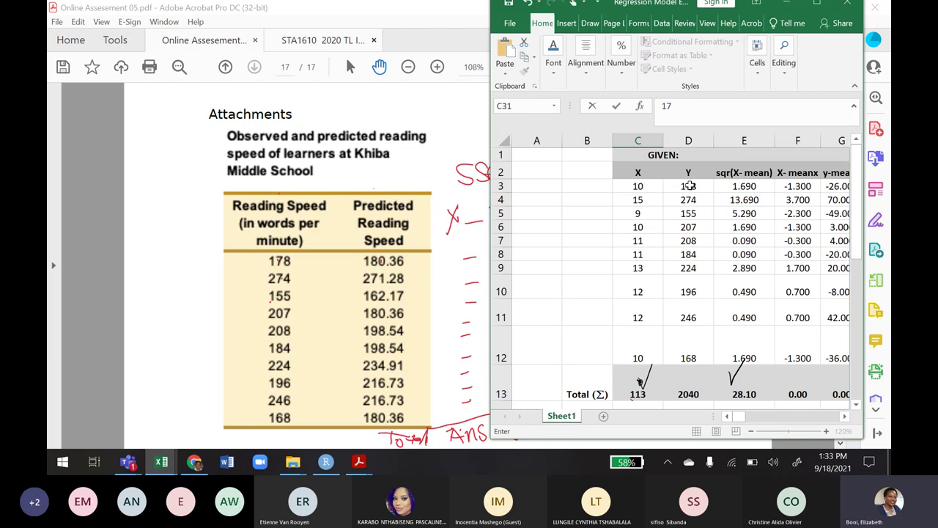
drag(690, 186, 679, 354)
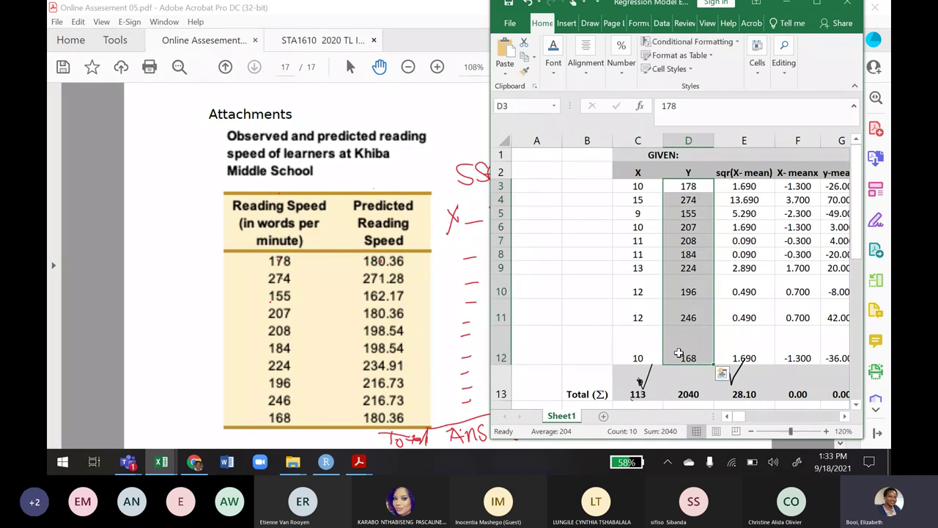
key(ctrl+c)
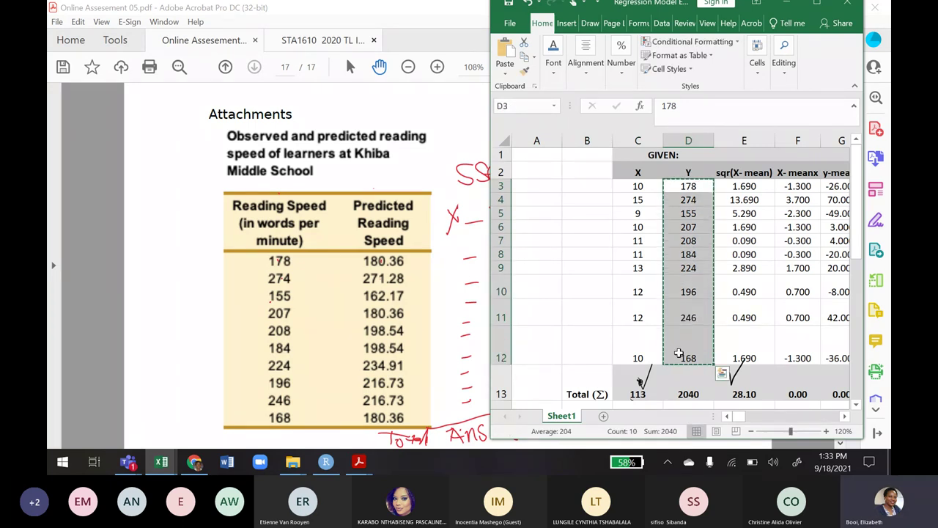
drag(856, 221, 851, 358)
click(682, 252)
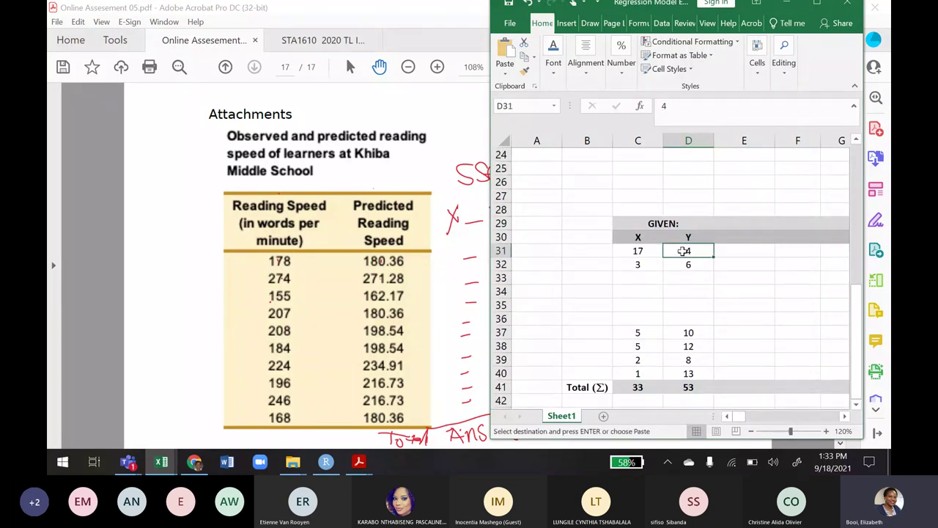
right_click(682, 252)
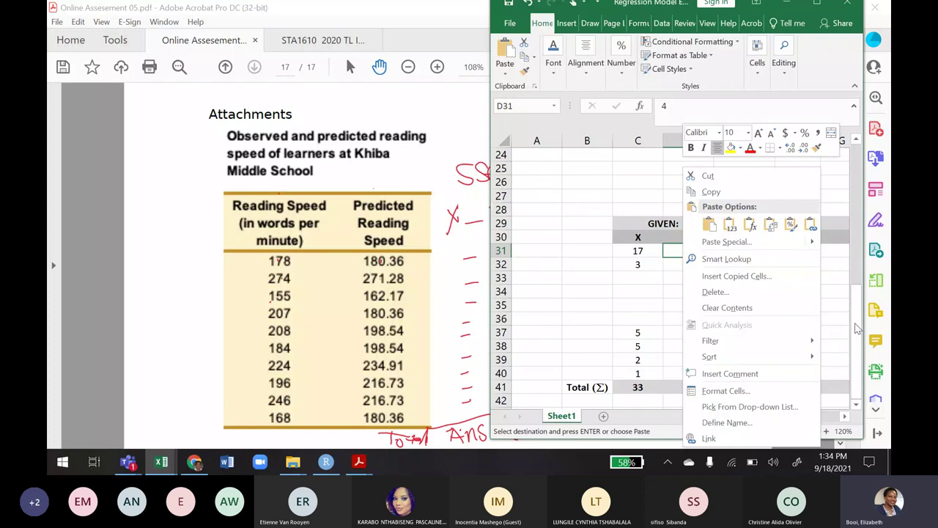
Copy the X and Y values in C3:D12 of the upper table and paste them into the lower table from C31
scroll(852, 243, up, 1)
scroll(852, 243, up, 8)
drag(638, 186, 689, 356)
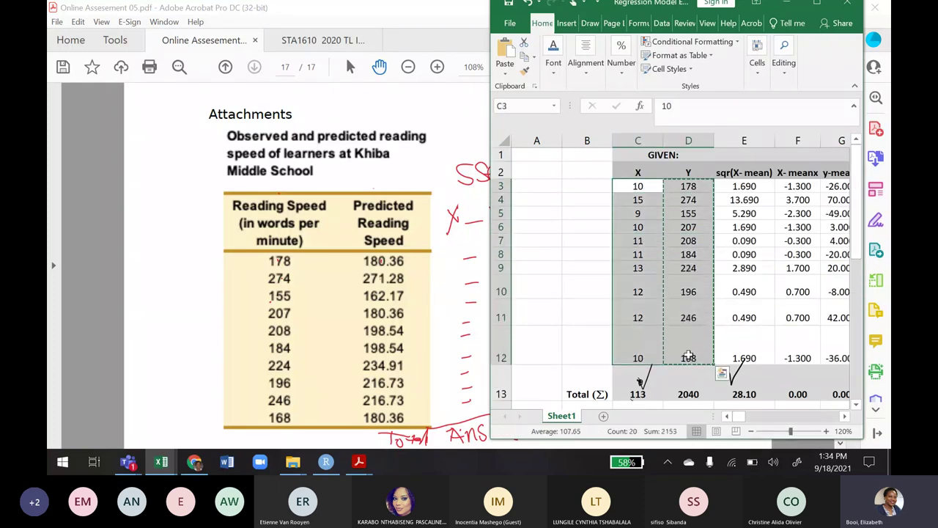
key(ctrl+c)
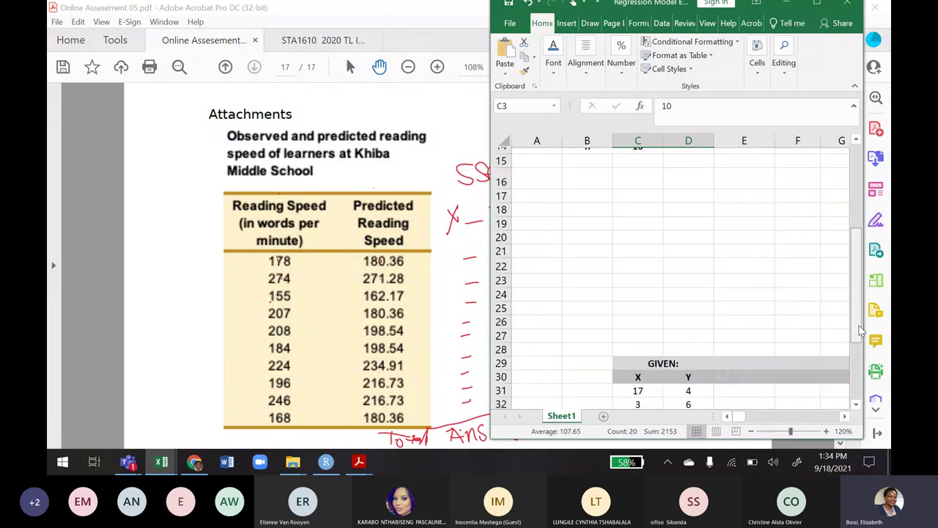
scroll(861, 339, down, 7)
scroll(861, 339, down, 1)
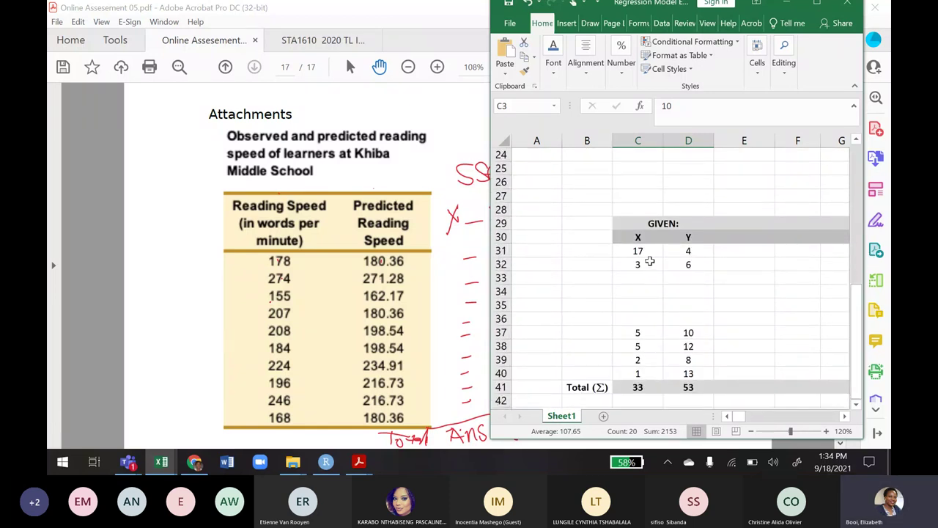
click(643, 251)
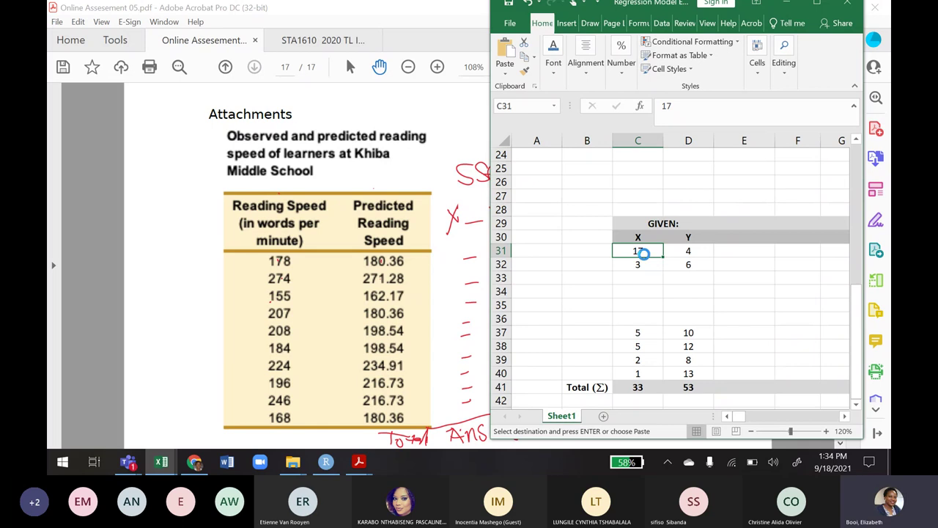
key(ctrl+v)
Delete the ink mark pasted over the X total of the lower table
click(642, 389)
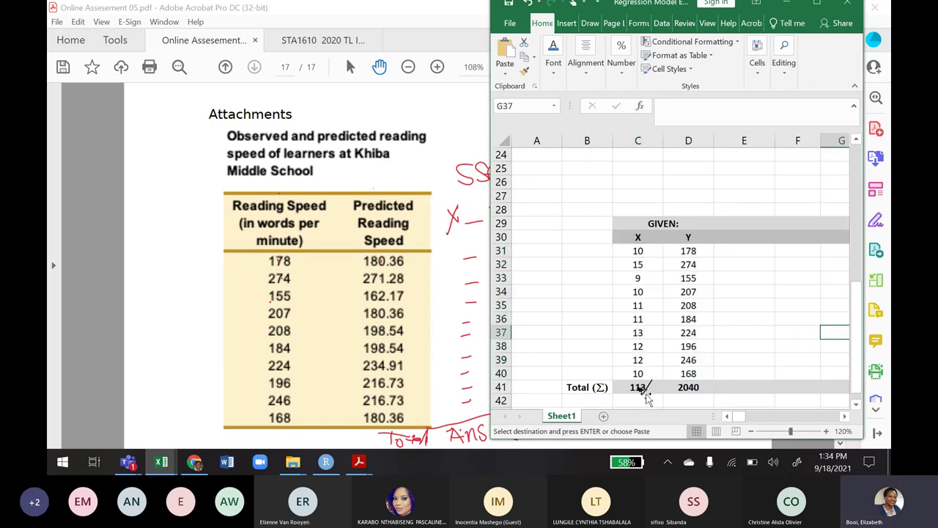
key(Delete)
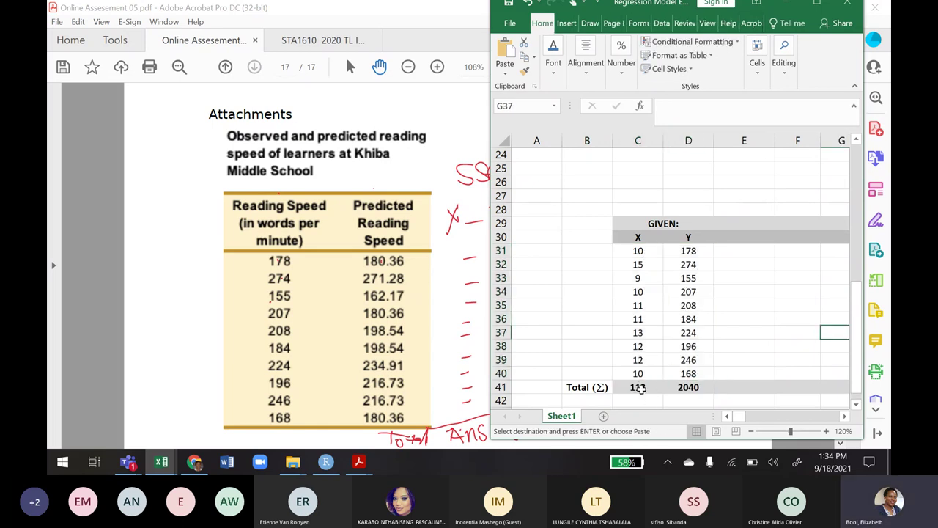
click(772, 307)
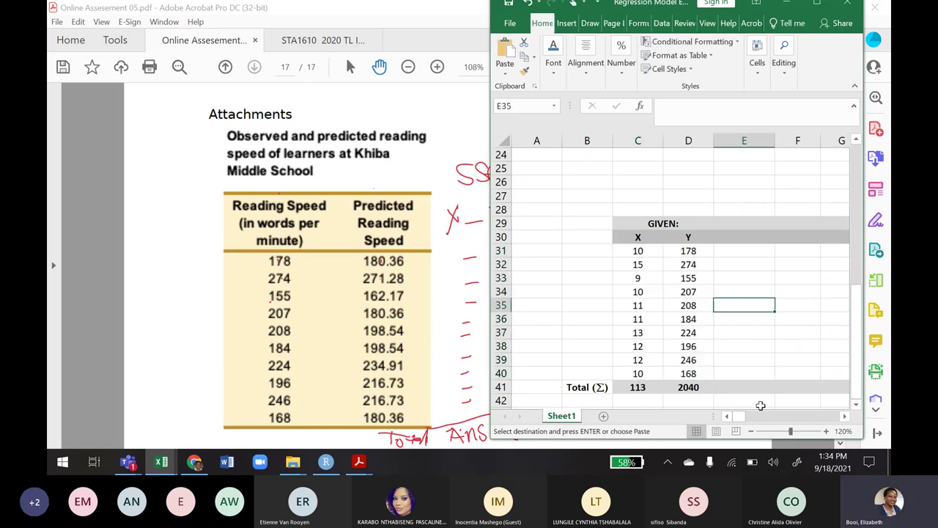
Try to fill the predicted-value formula from I31 down to I40, and undo the fill
click(844, 417)
click(843, 416)
click(843, 417)
click(843, 416)
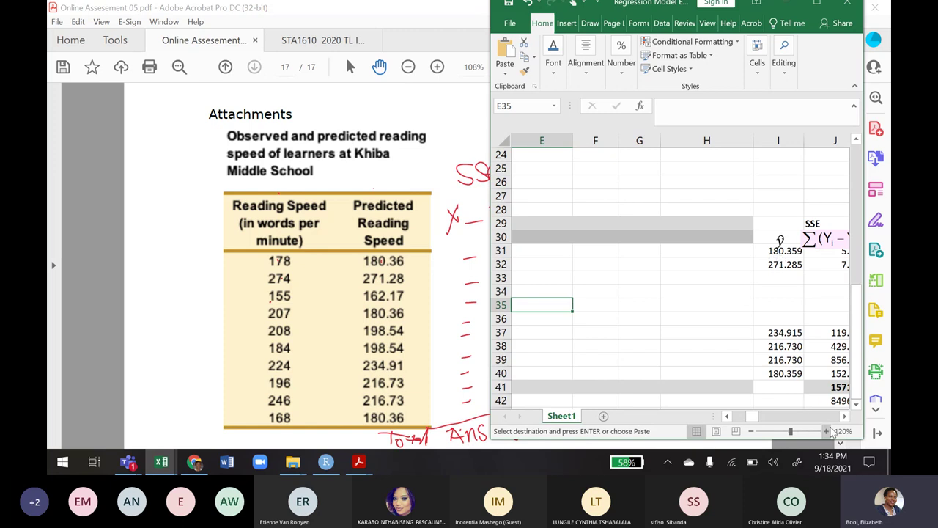
click(700, 247)
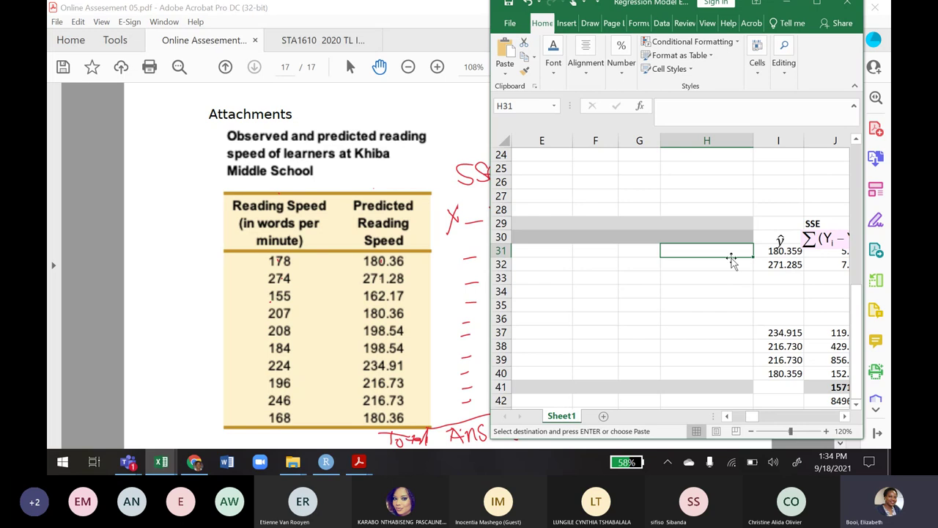
click(773, 255)
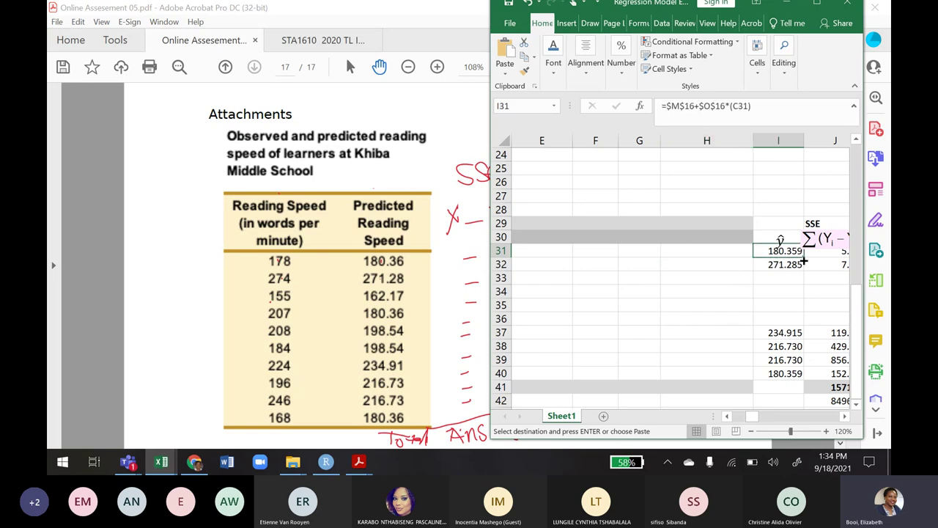
drag(804, 259, 798, 374)
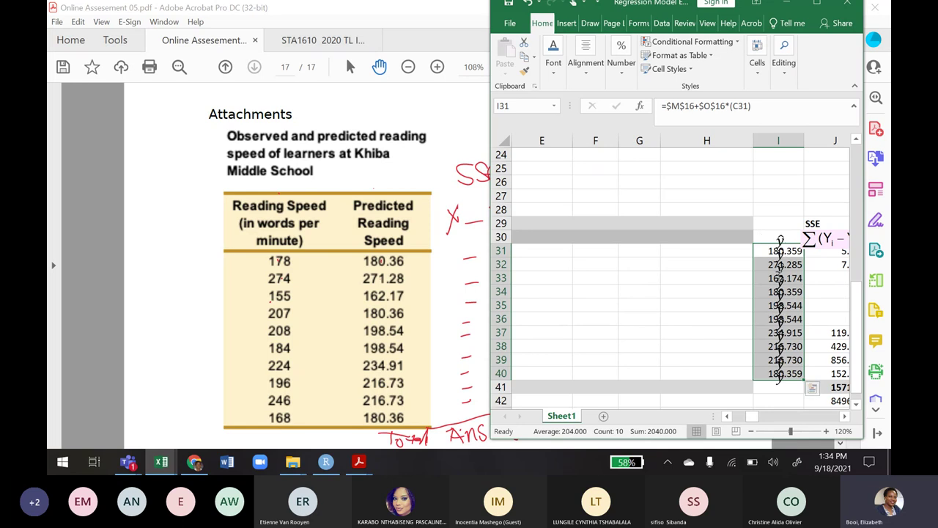
key(ctrl+z)
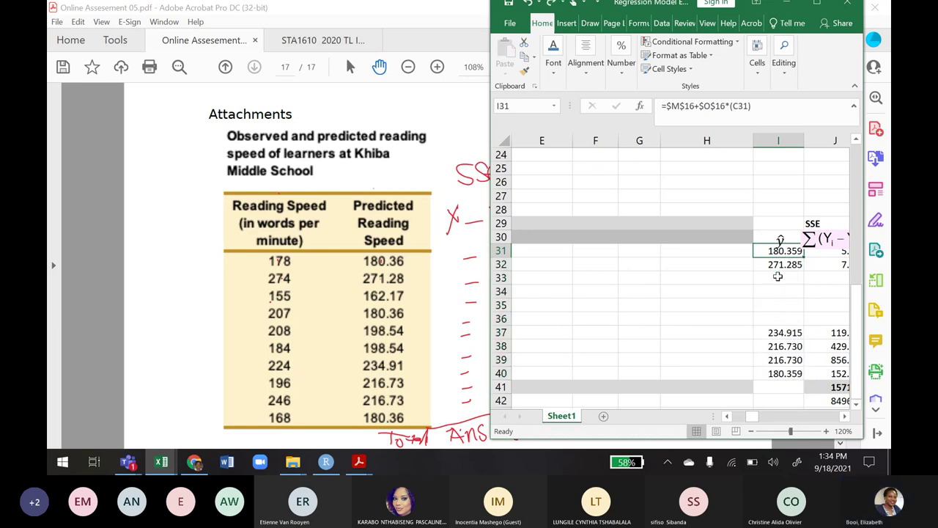
Move the ŷ label up clear of row 31 and fill the predicted-value formula from I31 down to I40
click(781, 239)
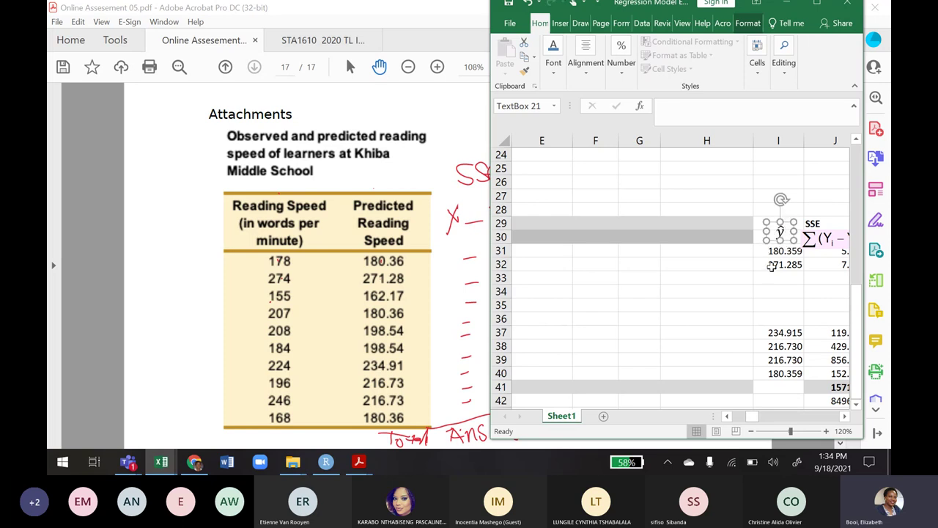
click(771, 254)
drag(803, 257, 789, 382)
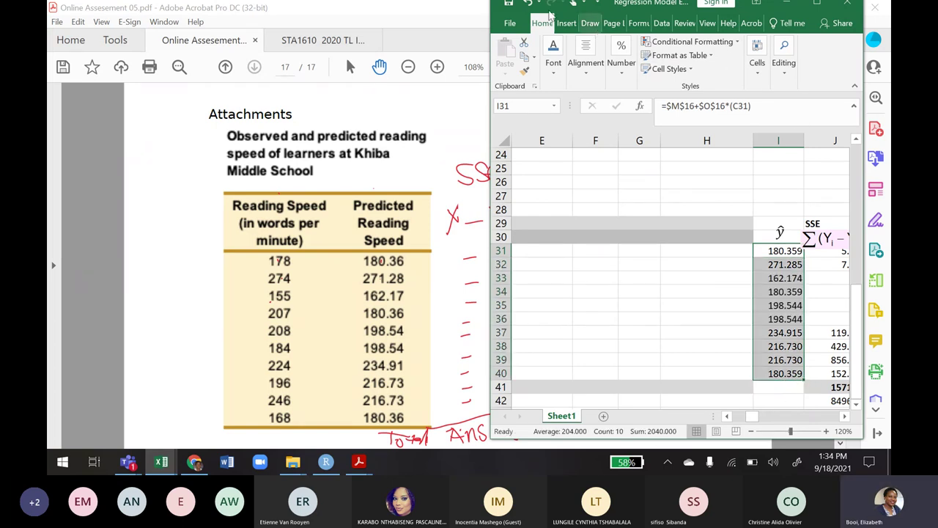
Reduce the predicted values in I31:I40 to two decimal places and select I31 to check its formula
click(628, 71)
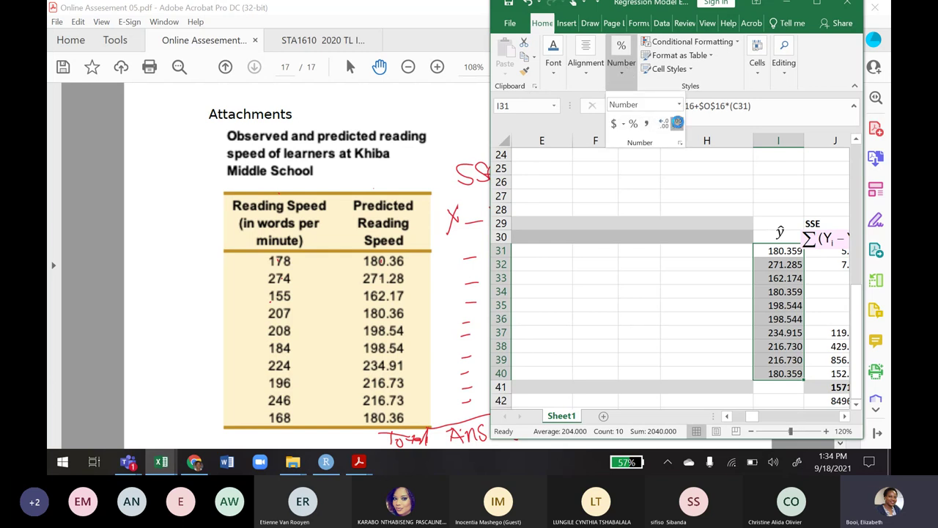
click(675, 123)
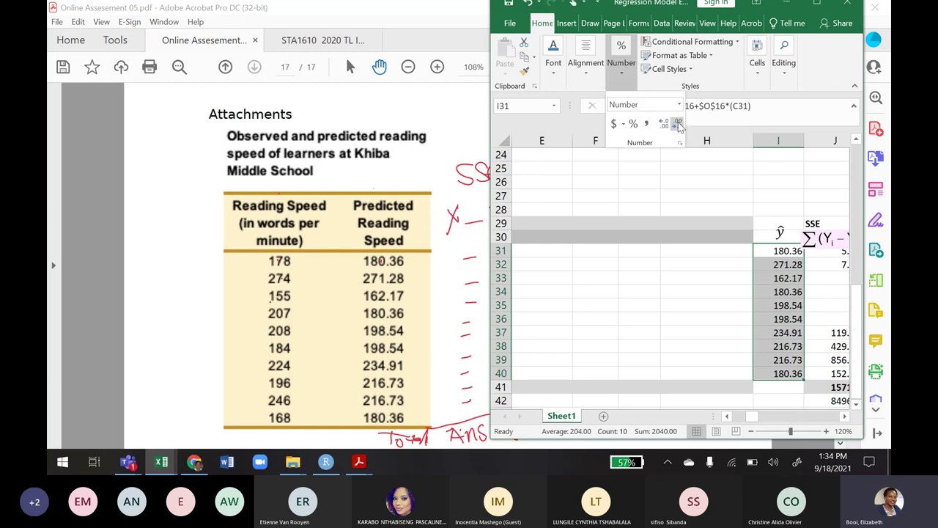
click(787, 269)
click(780, 255)
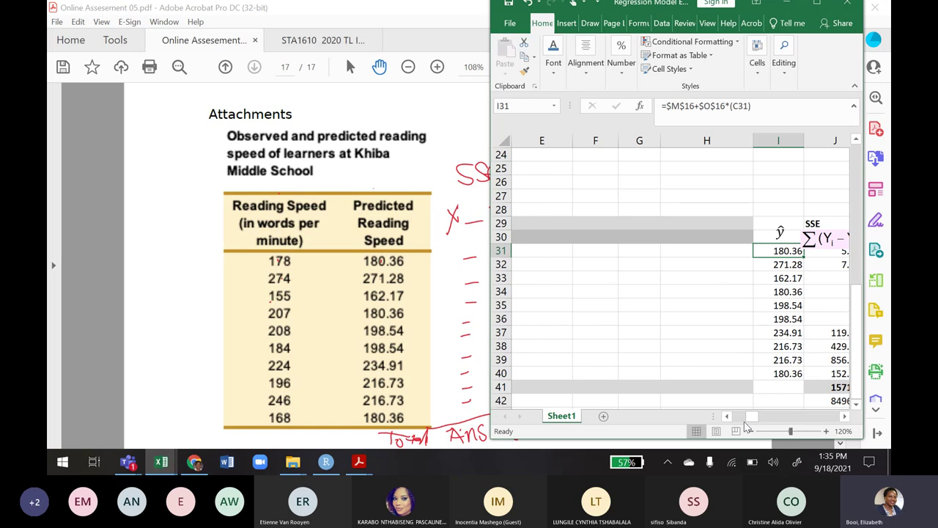
Fill the squared-difference formula in the SSE column from J32 down to J36
click(844, 416)
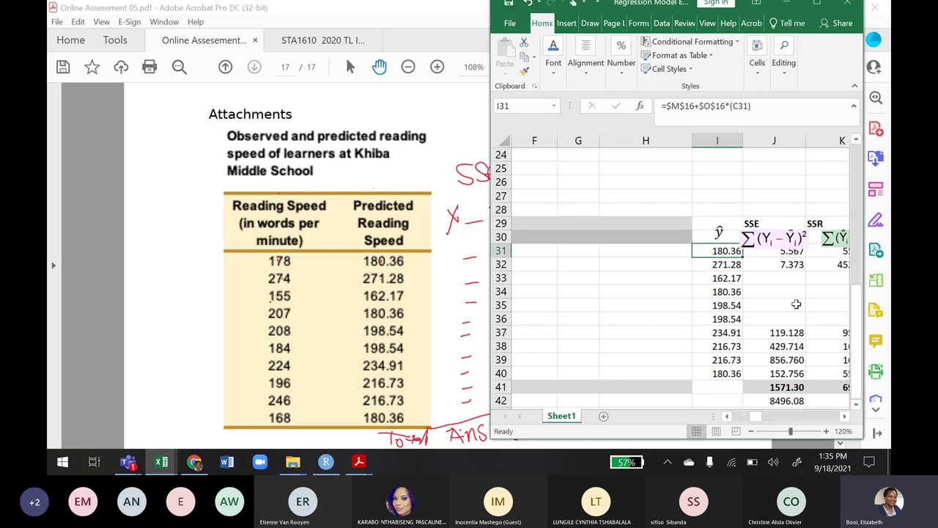
click(783, 264)
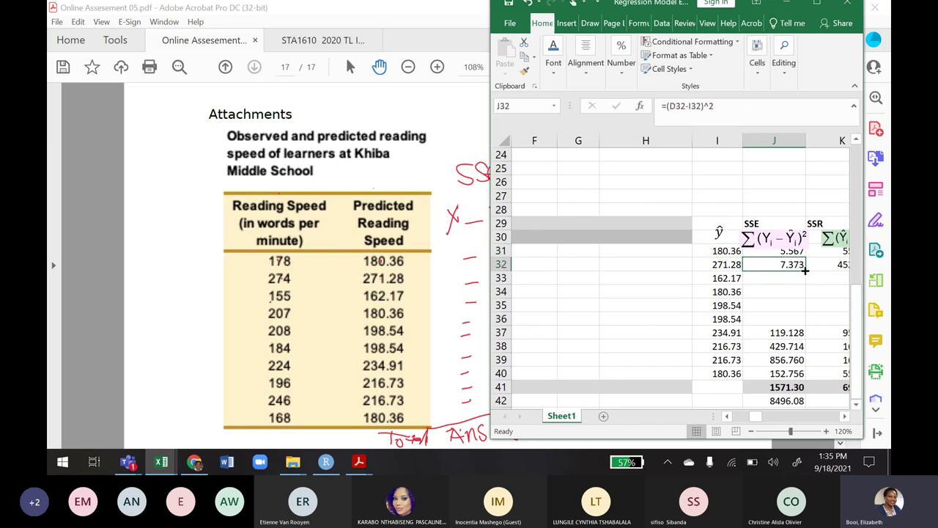
drag(805, 270, 805, 323)
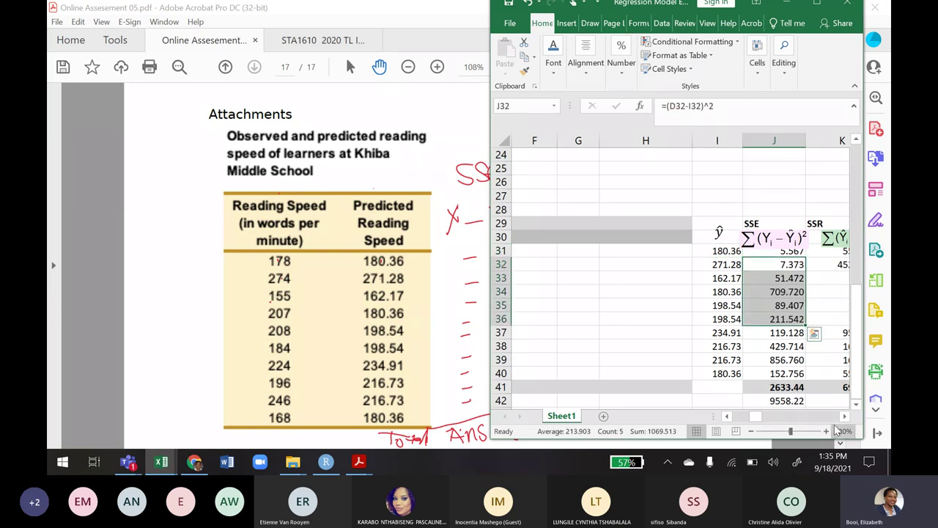
Fill the squared-difference formula in the SSR column from K32 down to K36 and check the SSE total formula in J41
click(845, 416)
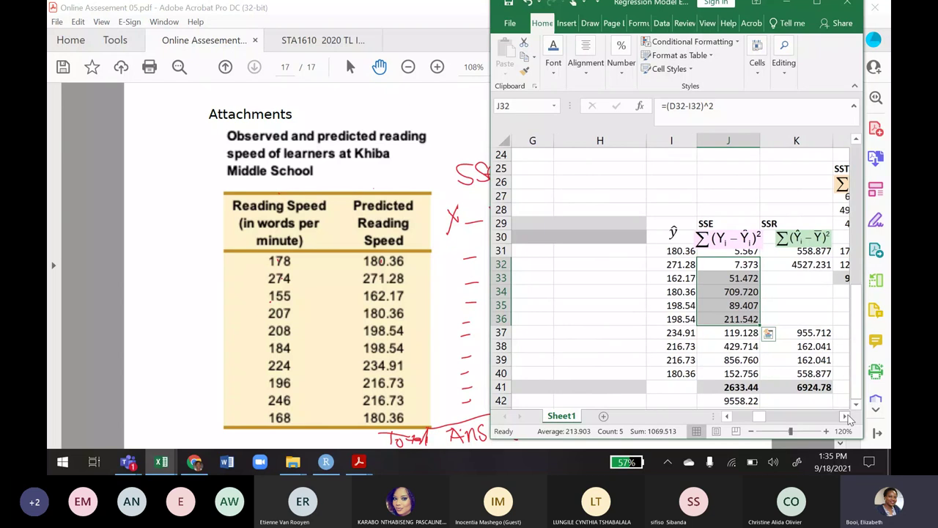
click(752, 385)
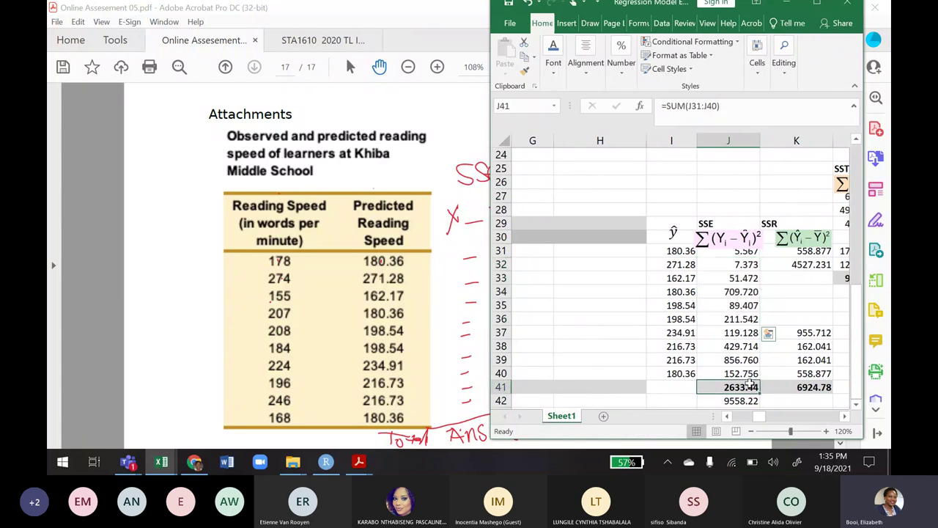
click(799, 266)
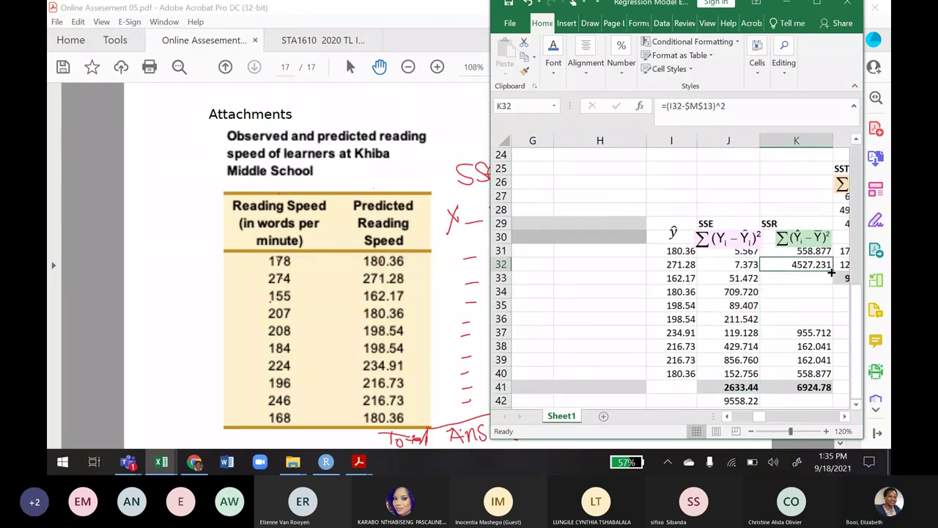
drag(833, 271, 825, 330)
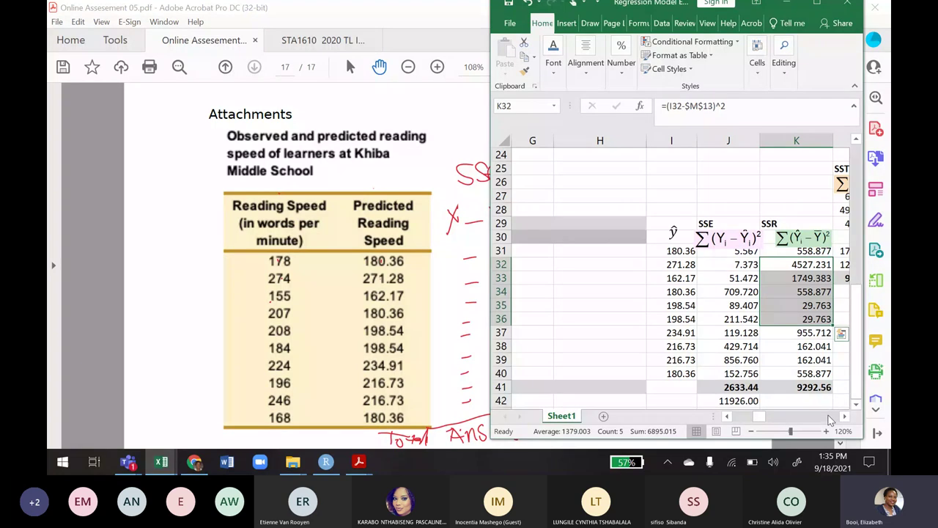
click(727, 387)
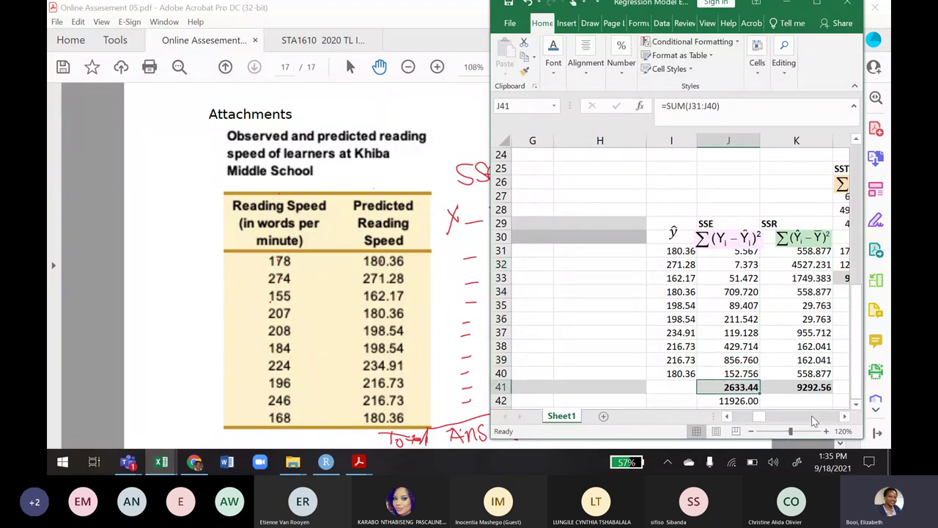
Hide columns E to H with the workbook maximized, and restore the workbook to a smaller window beside the PDF
click(397, 292)
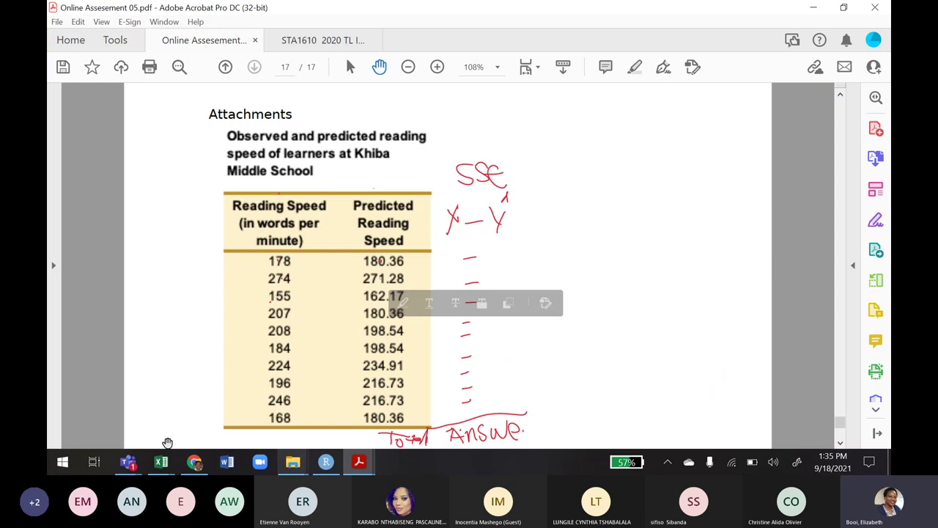
mouse_move(161, 461)
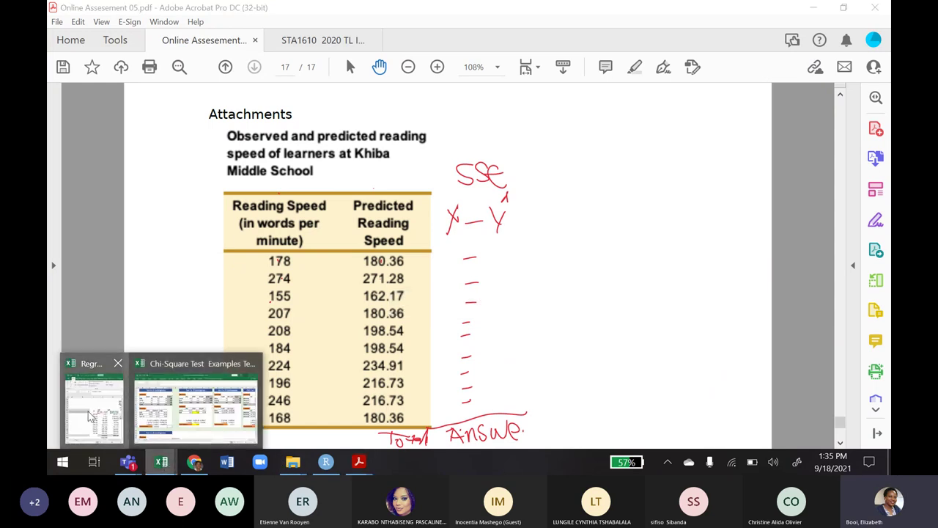
click(106, 418)
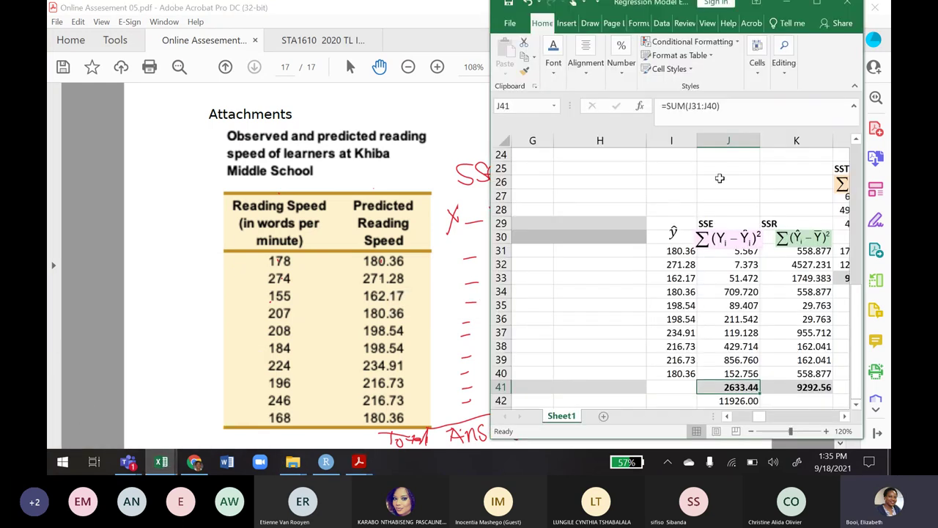
click(819, 5)
drag(171, 149, 320, 155)
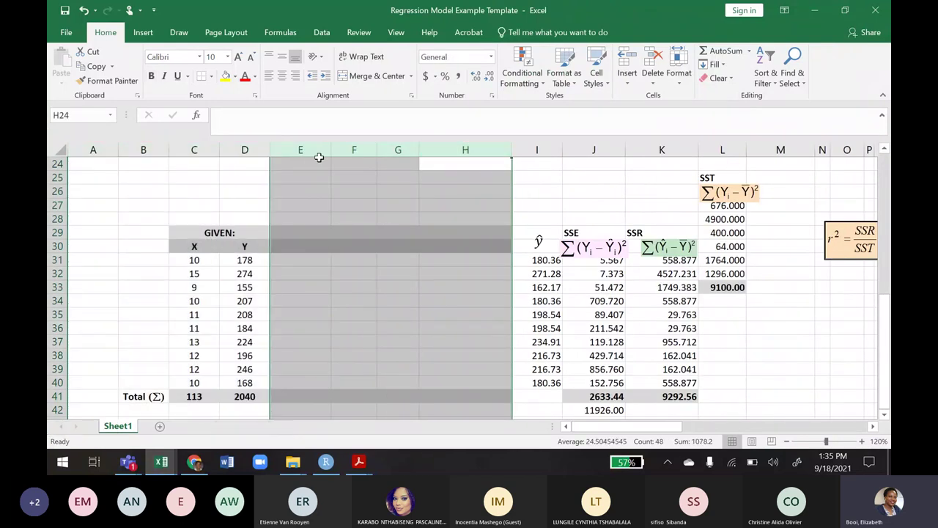
right_click(311, 146)
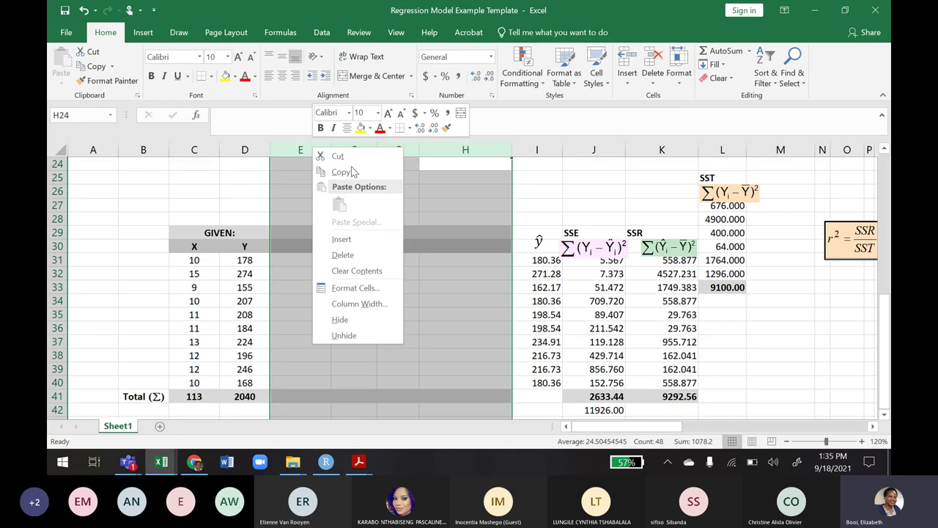
click(340, 319)
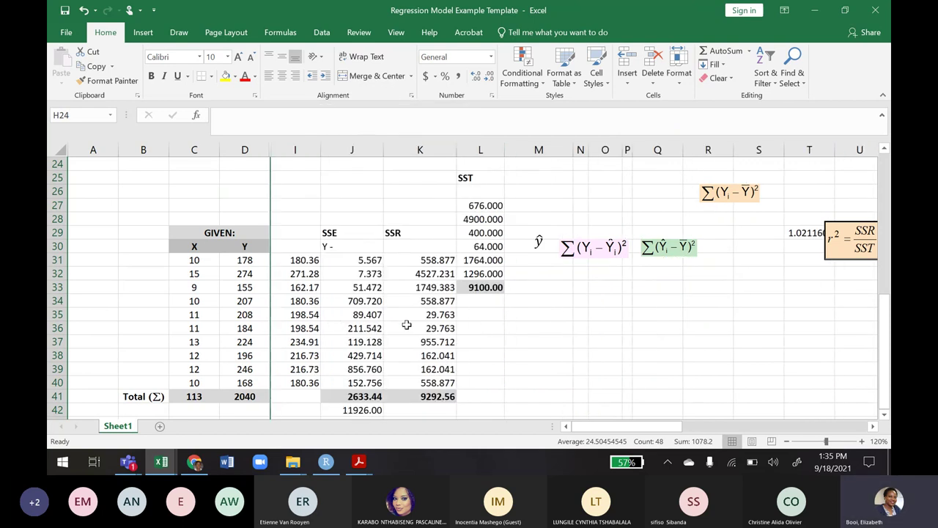
click(616, 368)
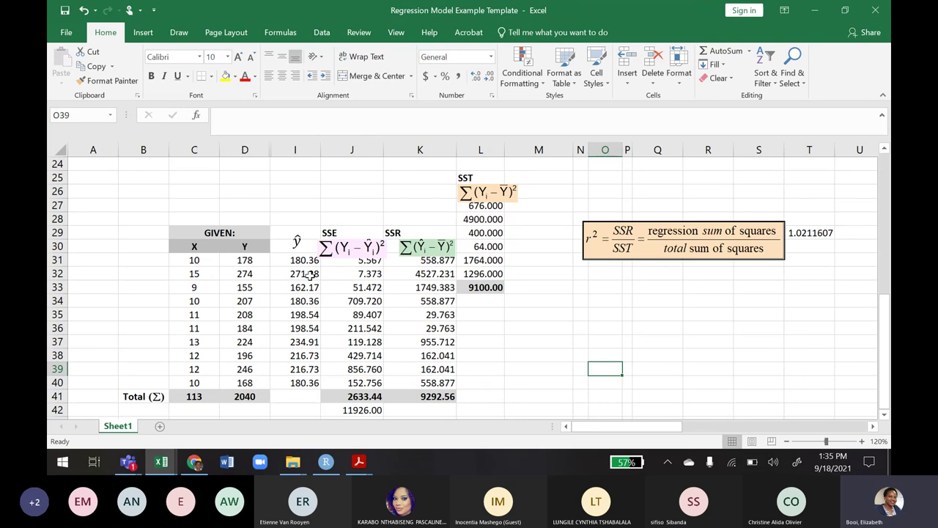
double_click(578, 6)
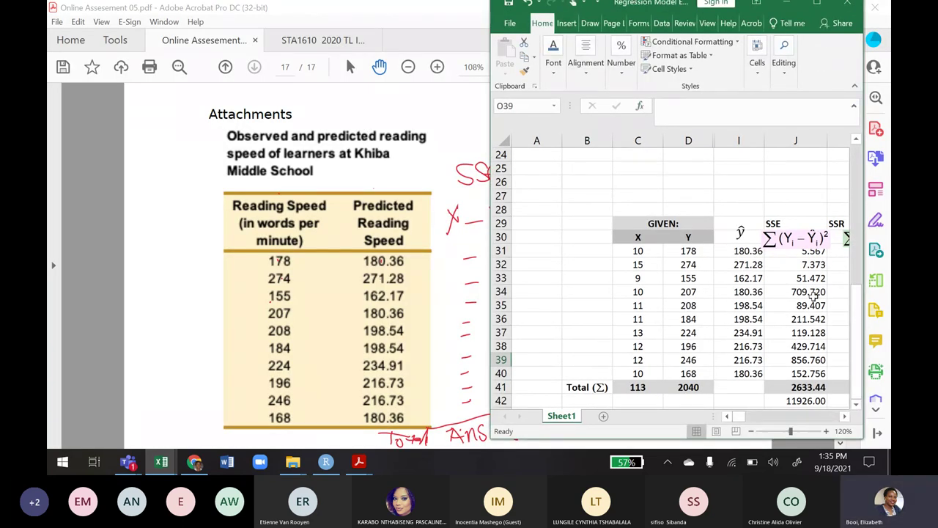
Shrink the SSE formula picture so it fits above the values in column J without covering J31
click(780, 279)
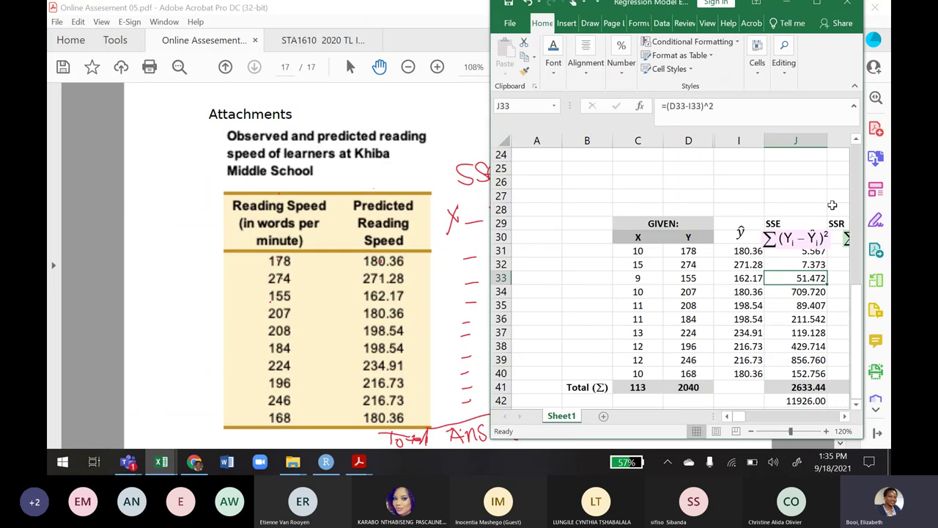
click(815, 240)
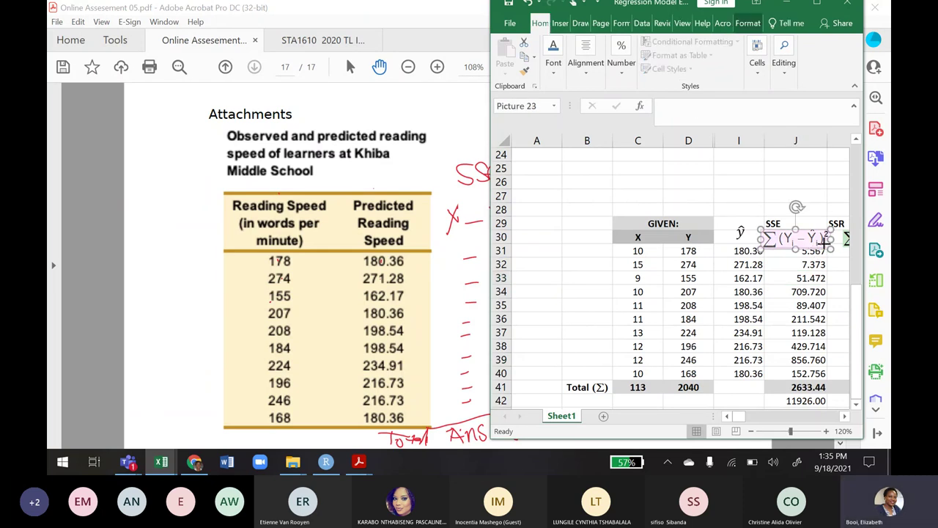
drag(817, 239, 813, 242)
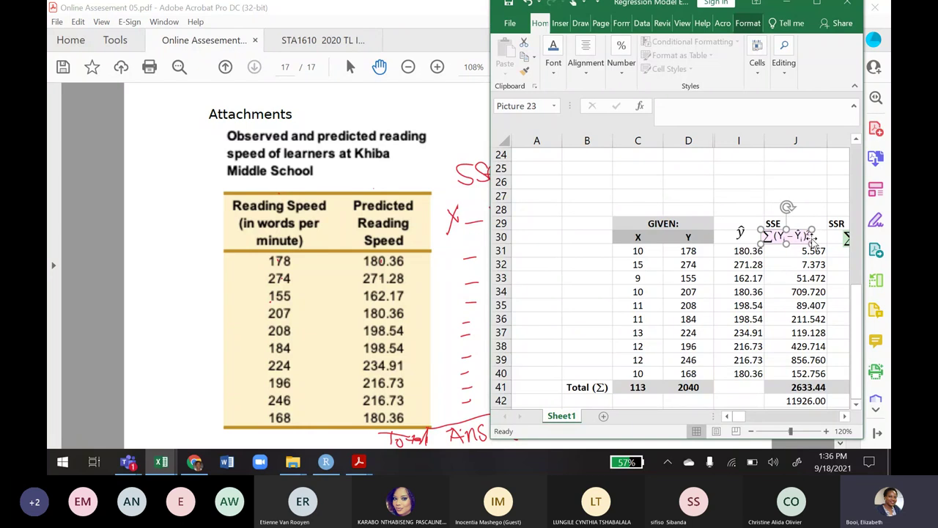
Switch to the PDF and complete the handwritten word "Answer" below the SSE column with the letter R
click(460, 271)
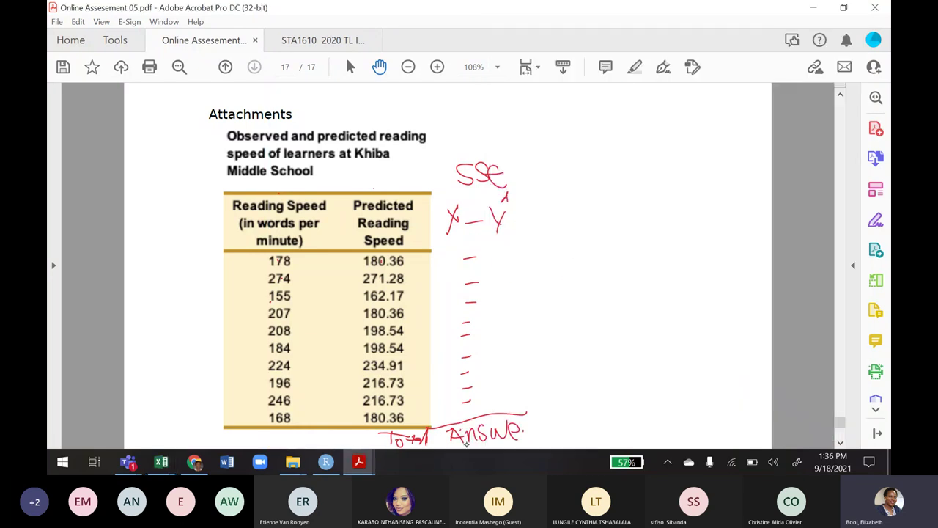
drag(525, 432, 537, 446)
click(840, 442)
scroll(840, 444, down, 3)
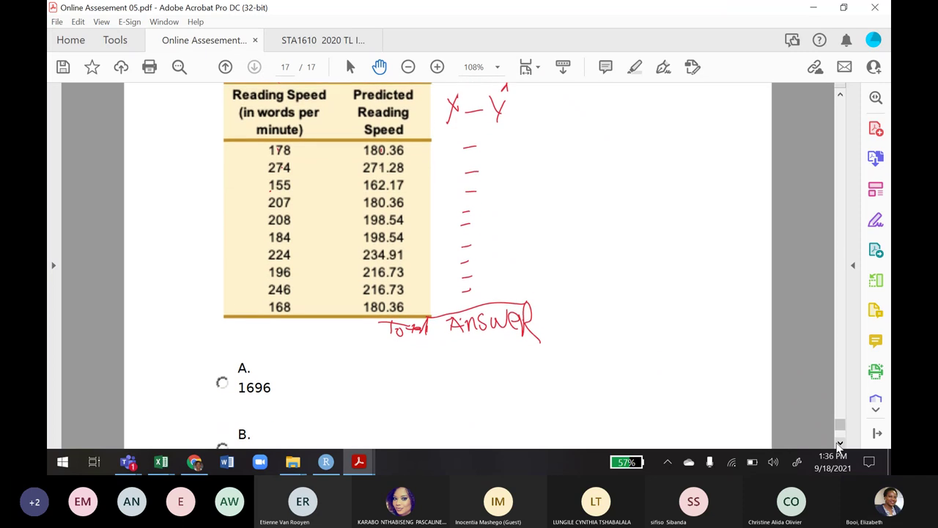
scroll(840, 444, down, 4)
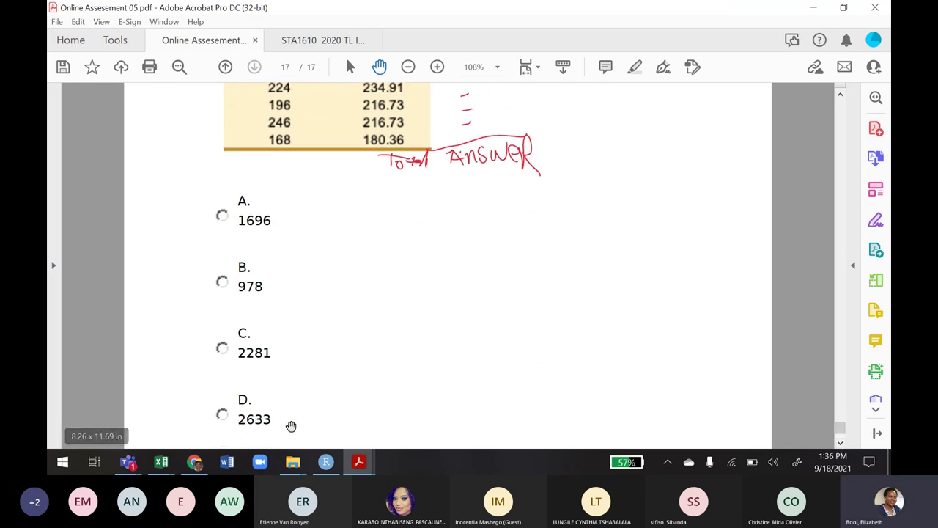
Switch to the Regression Model workbook and reduce the SSE total in J41 to zero decimal places
click(161, 461)
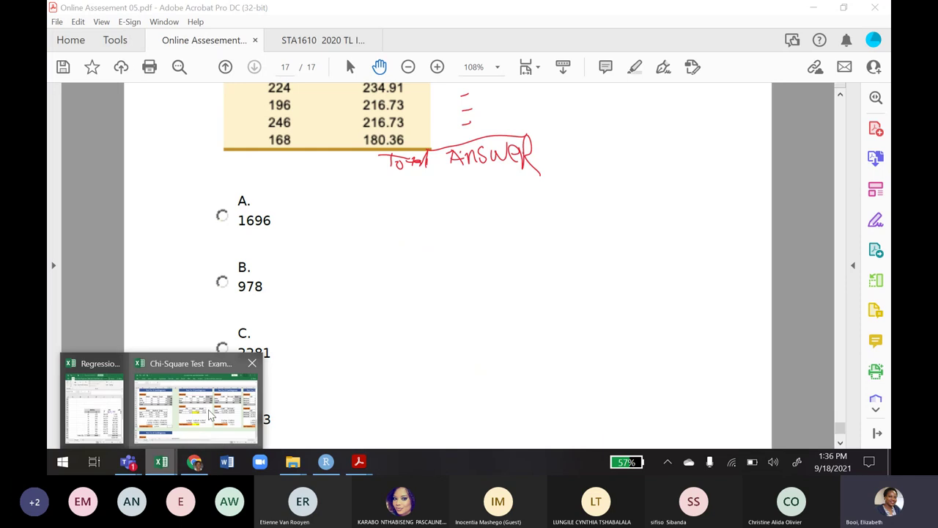
click(88, 407)
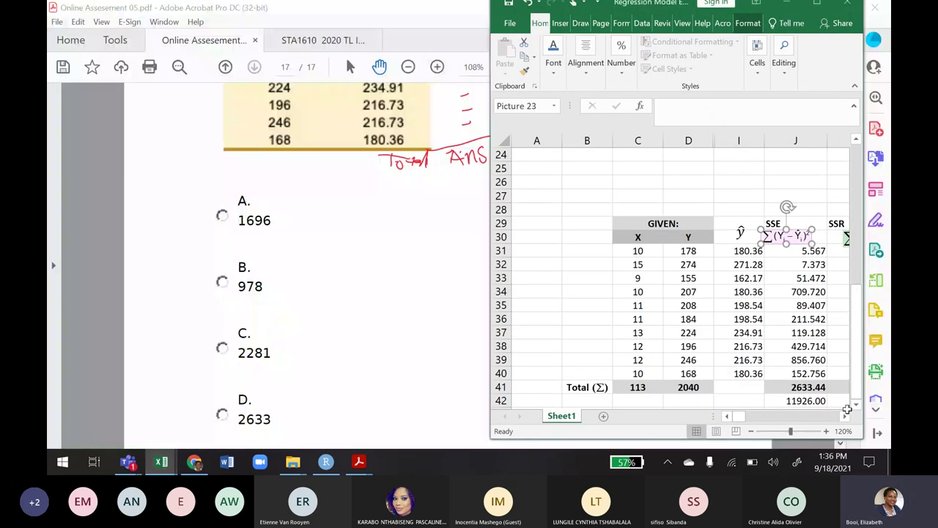
click(794, 389)
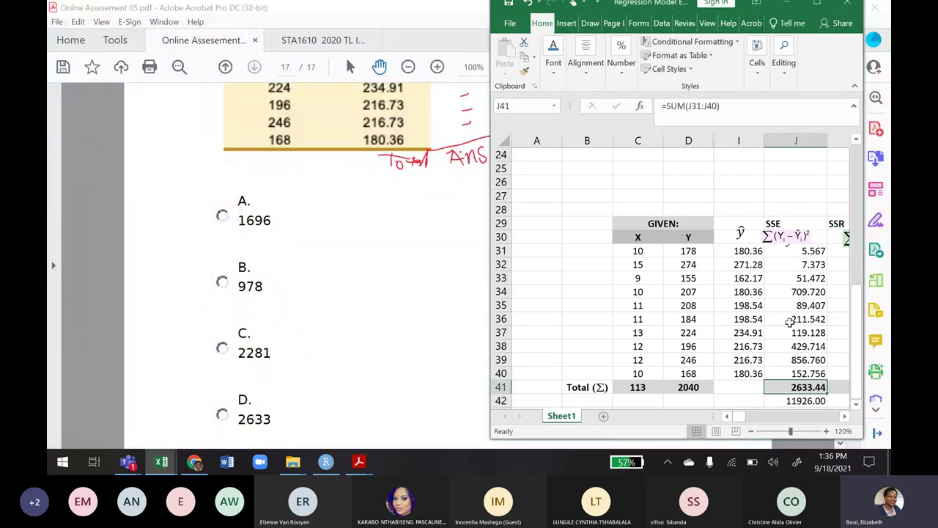
click(621, 59)
click(676, 126)
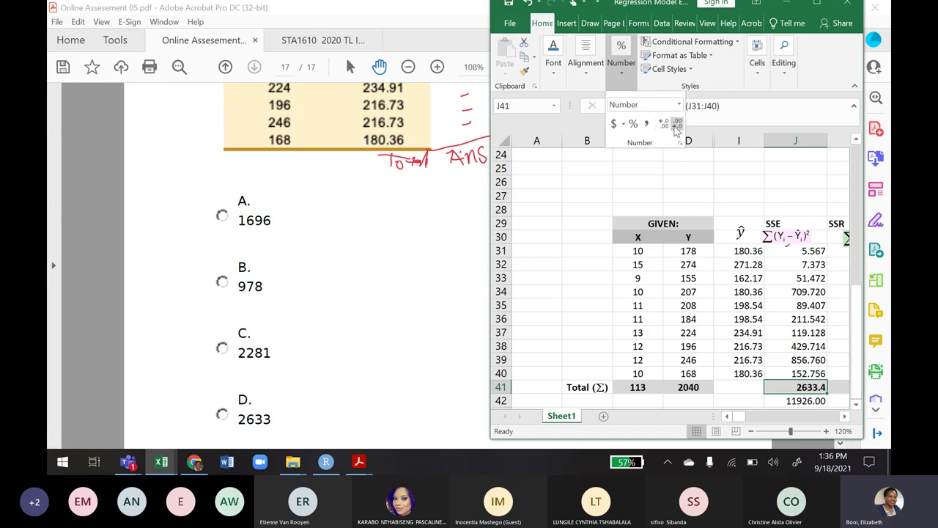
click(676, 126)
click(784, 183)
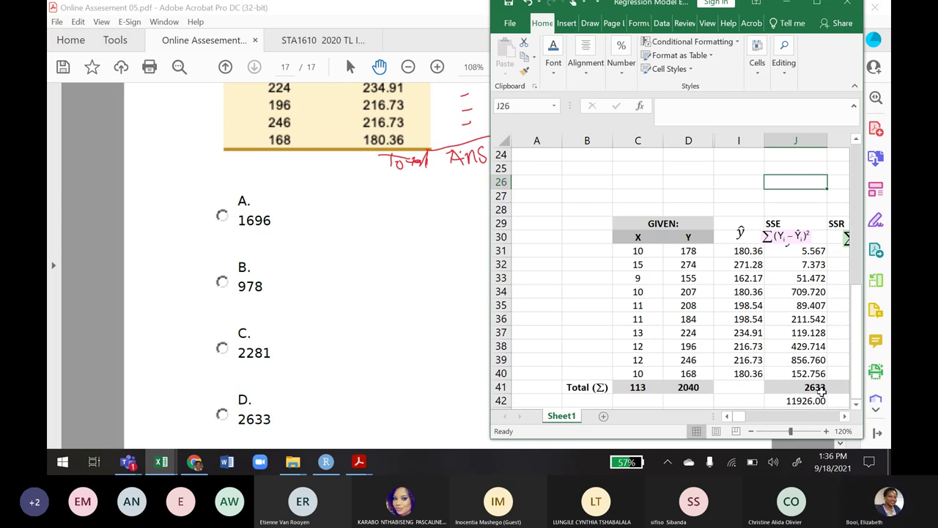
Switch to the PDF, mark option D, 2633, as the answer and check it against the answer key
click(379, 368)
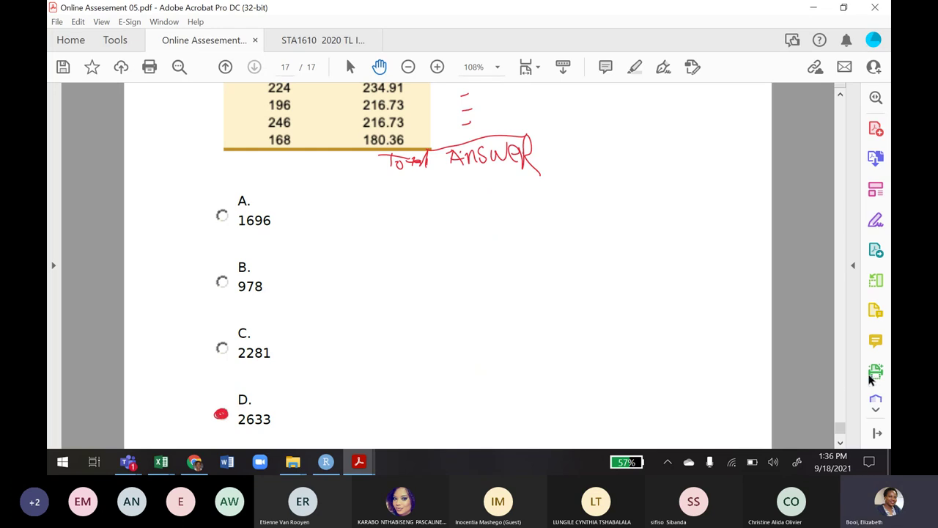
scroll(841, 440, down, 3)
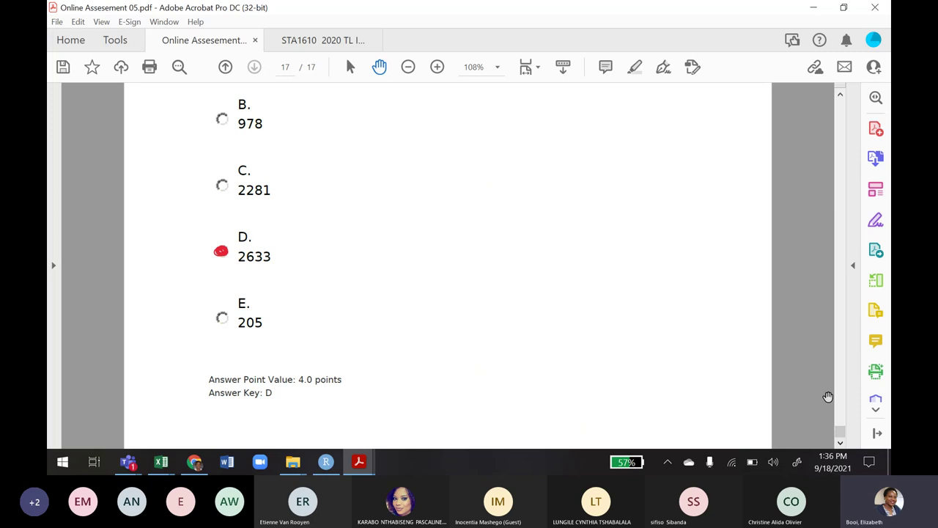
scroll(840, 435, up, 8)
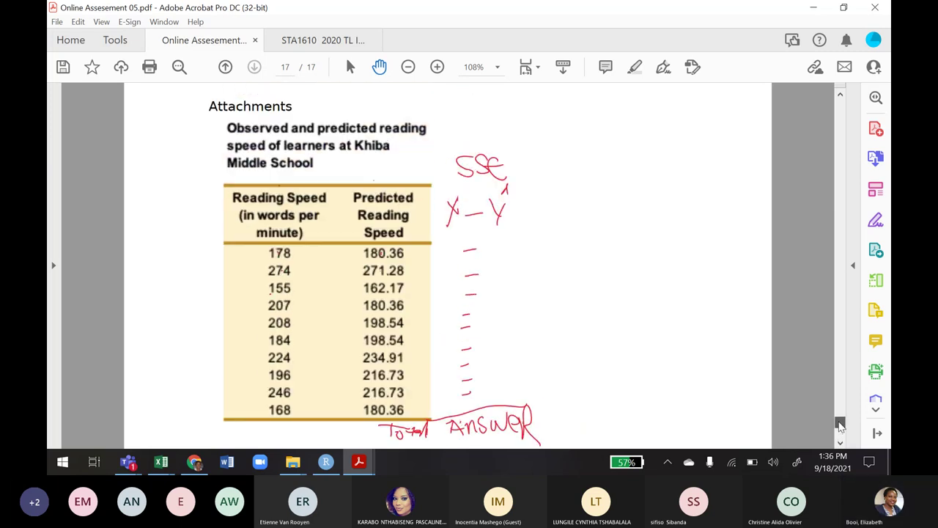
Switch to the Regression Model workbook, maximize it and unhide the columns between D and I
click(162, 462)
click(94, 406)
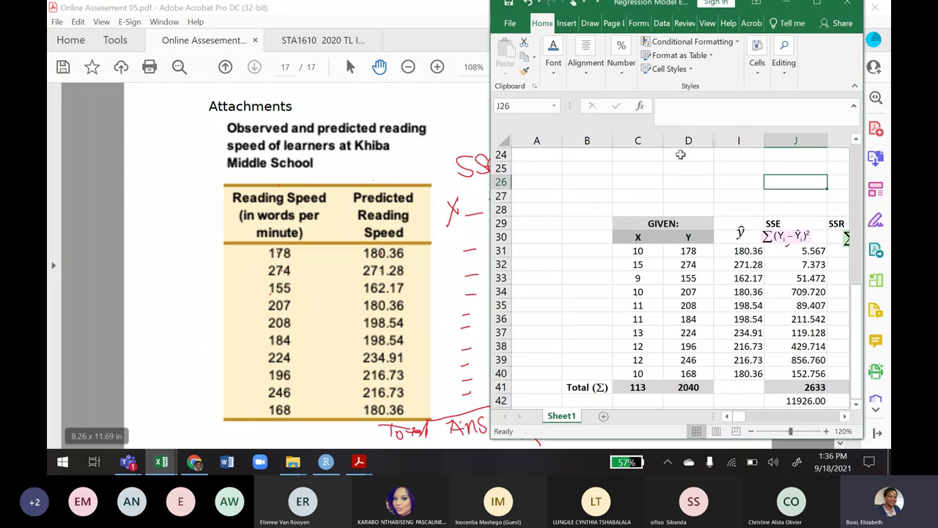
click(817, 6)
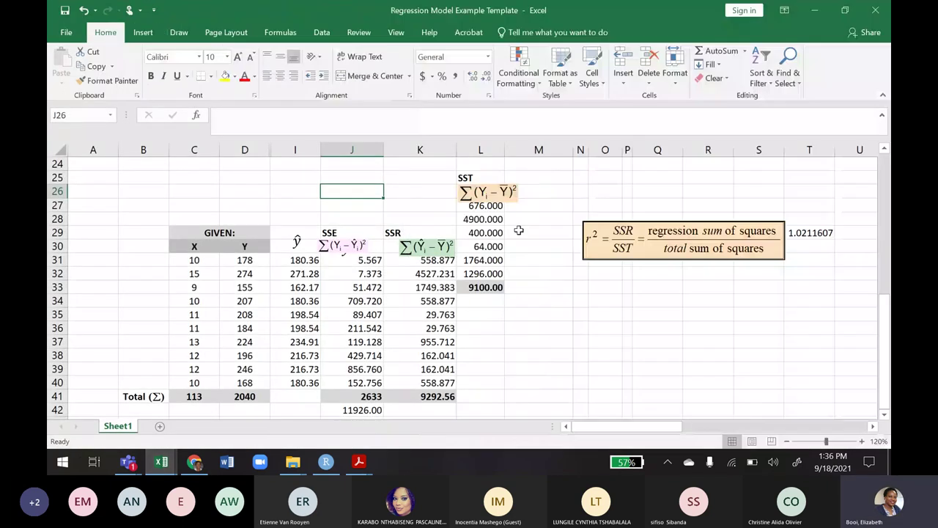
scroll(887, 378, up, 8)
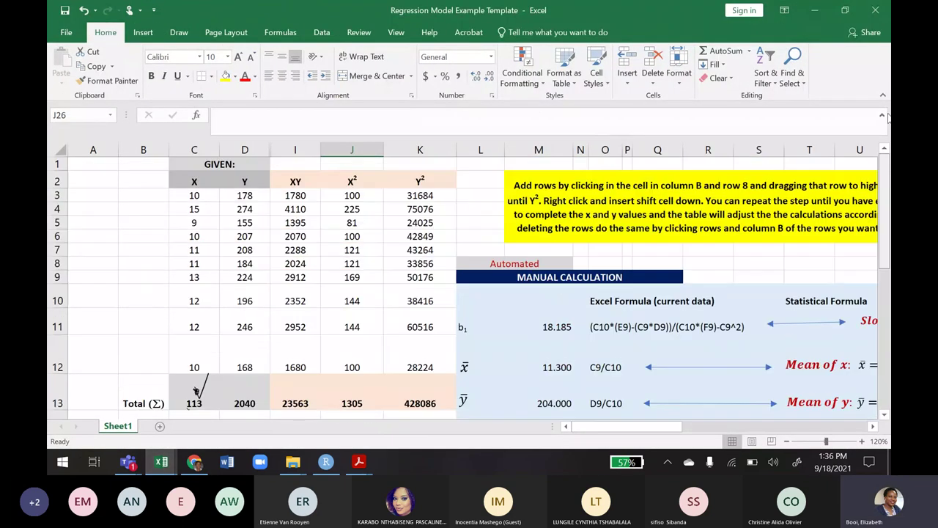
drag(249, 149, 293, 149)
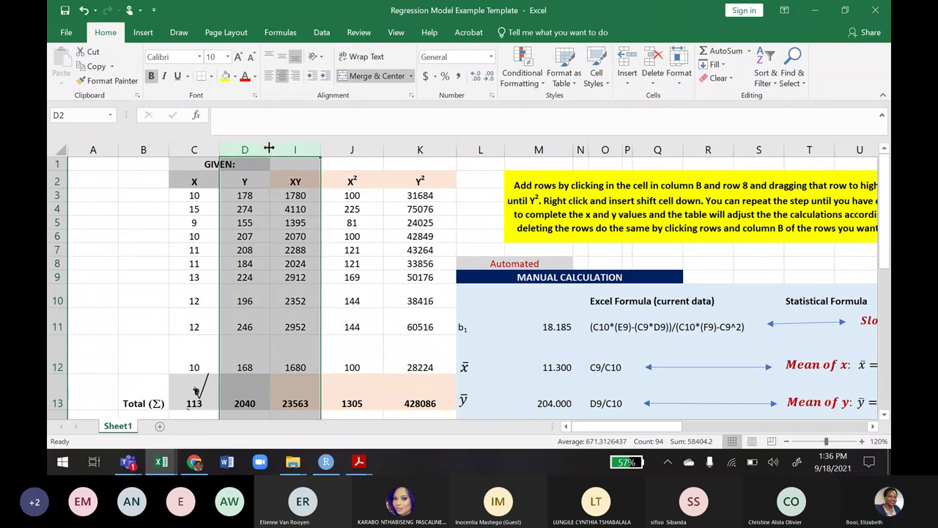
right_click(269, 150)
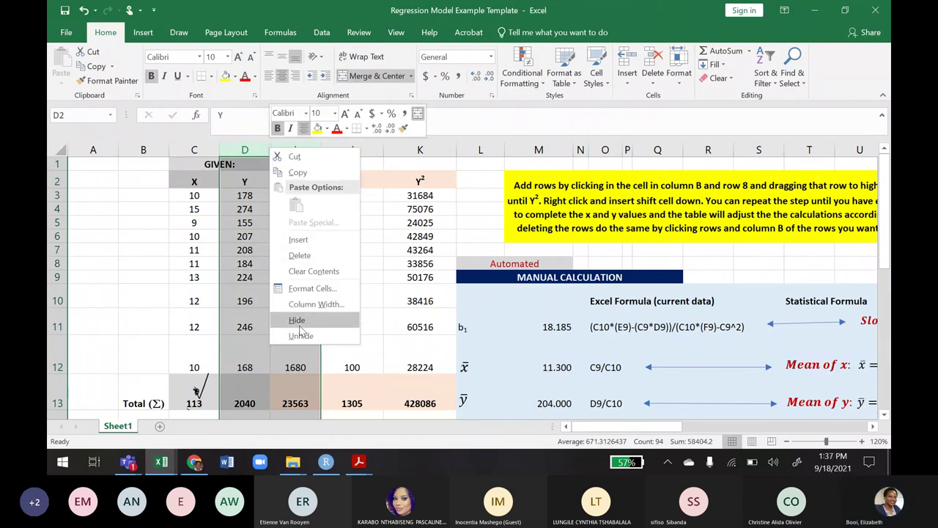
click(299, 338)
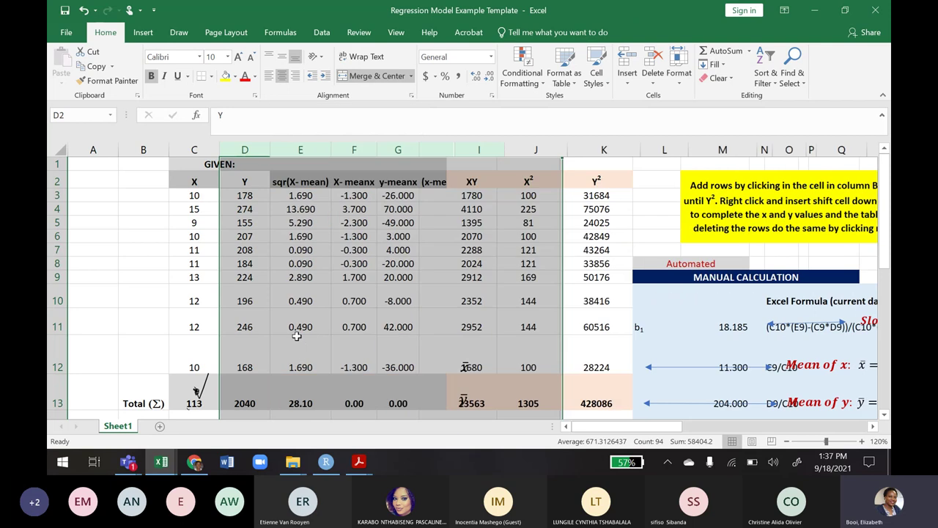
click(570, 311)
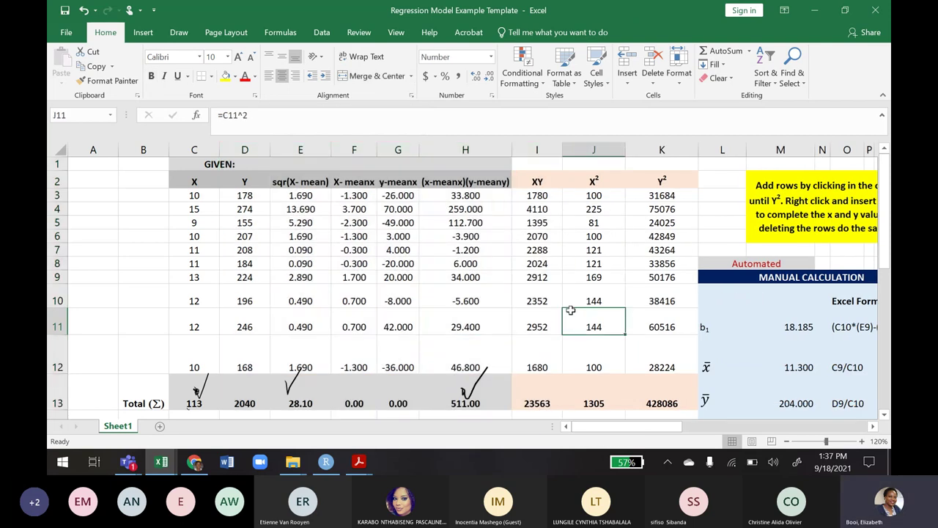
Delete the ink tick mark above the (x-meanx)(y-meany) total in H13
click(467, 396)
key(Delete)
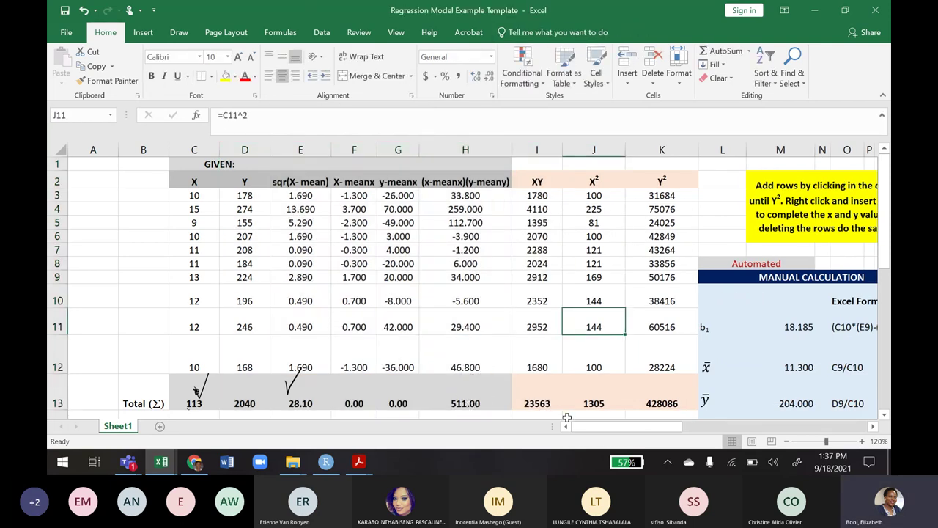
Delete the ink tick marks above the sqr(X-mean) total in E13 and the X total in C13
click(284, 387)
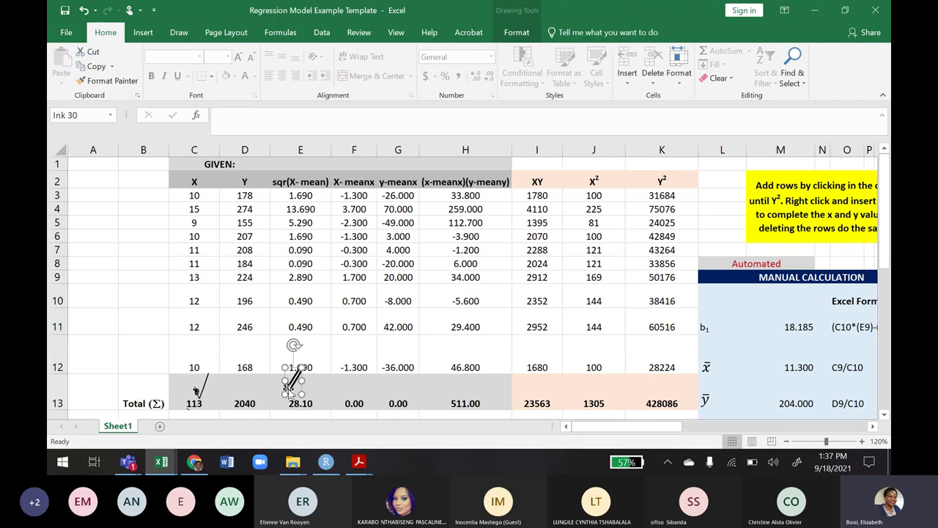
key(Delete)
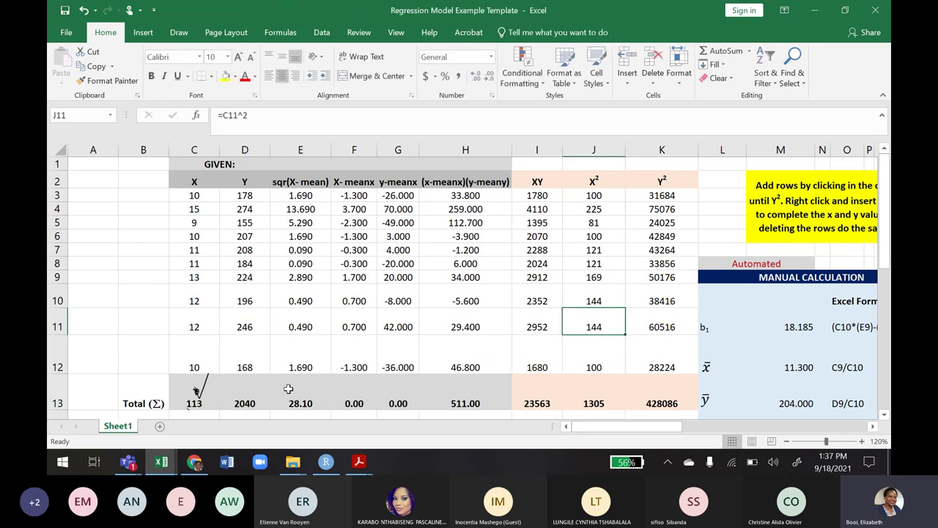
click(197, 388)
key(Delete)
Move the predicted ŷ values and their heading from I29:I40 into E29:E40, beside the given Y data
drag(885, 220, 872, 393)
click(742, 387)
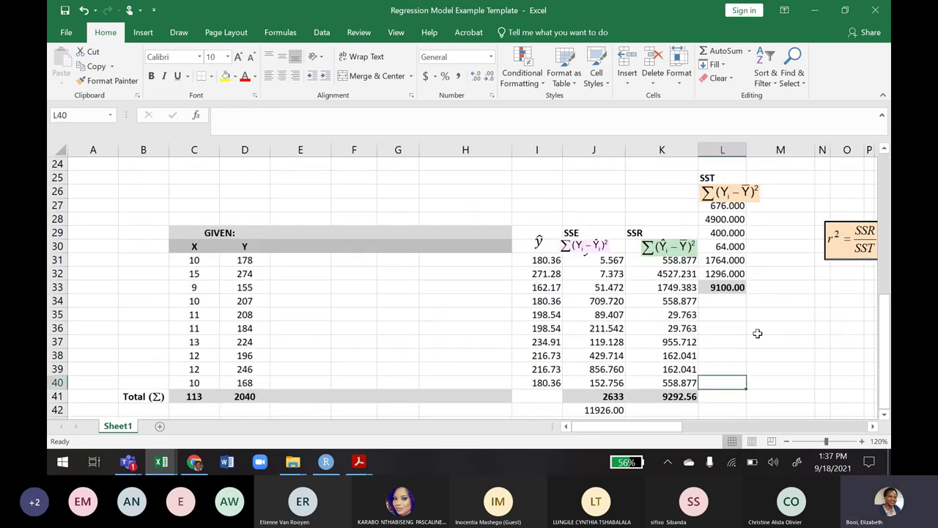
click(769, 355)
drag(533, 177, 765, 412)
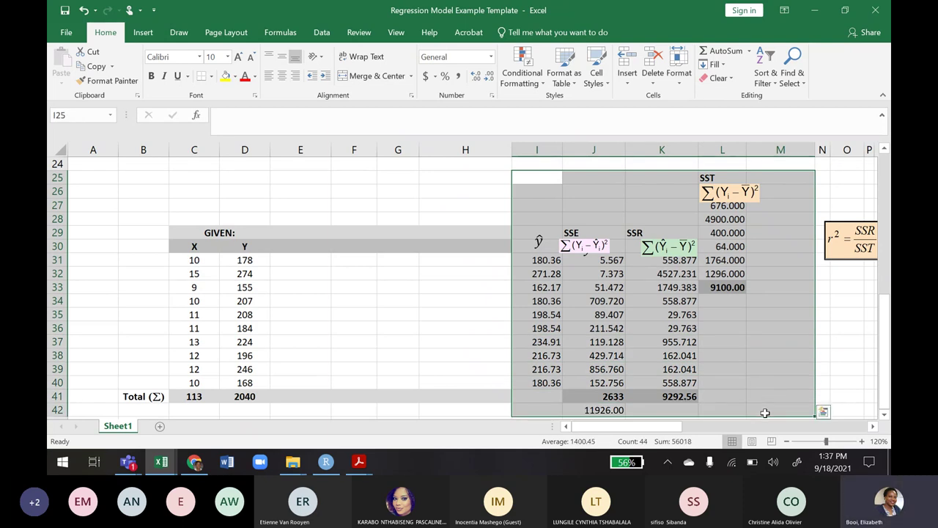
click(793, 367)
click(539, 245)
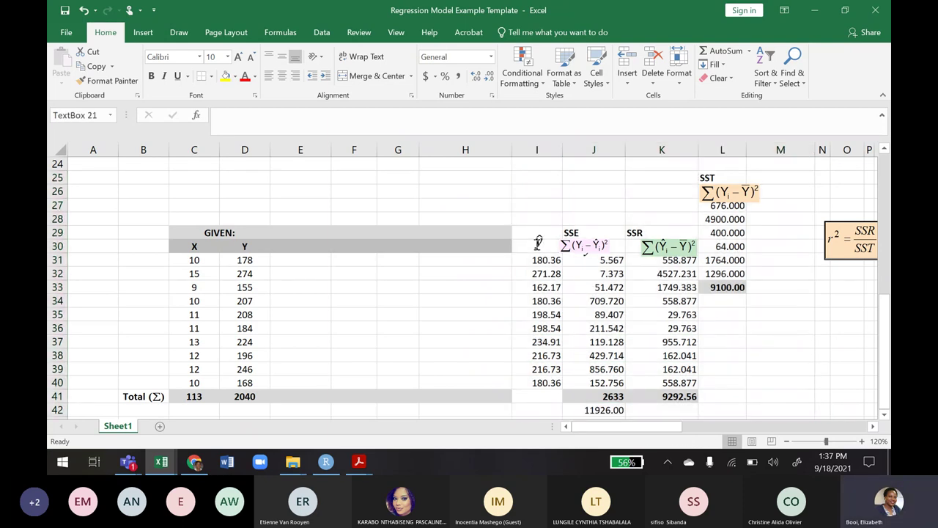
drag(551, 386, 538, 229)
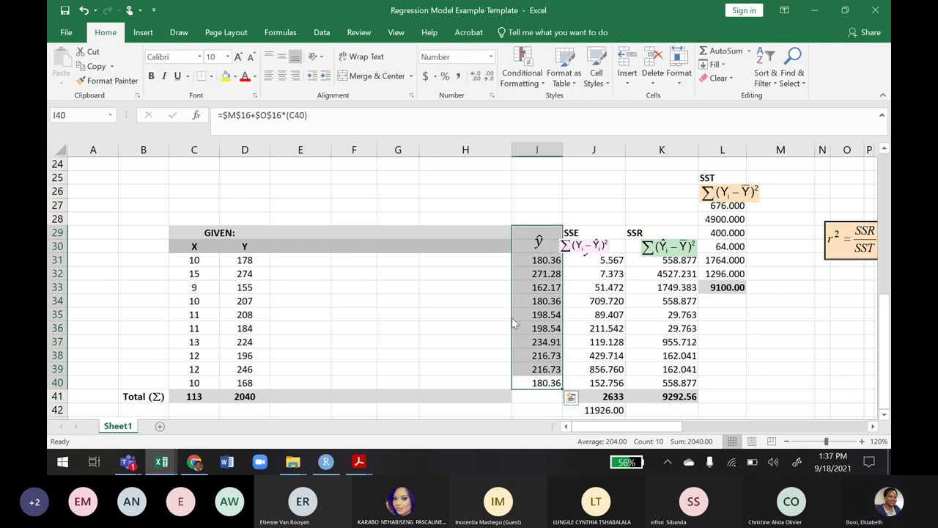
drag(513, 323, 309, 319)
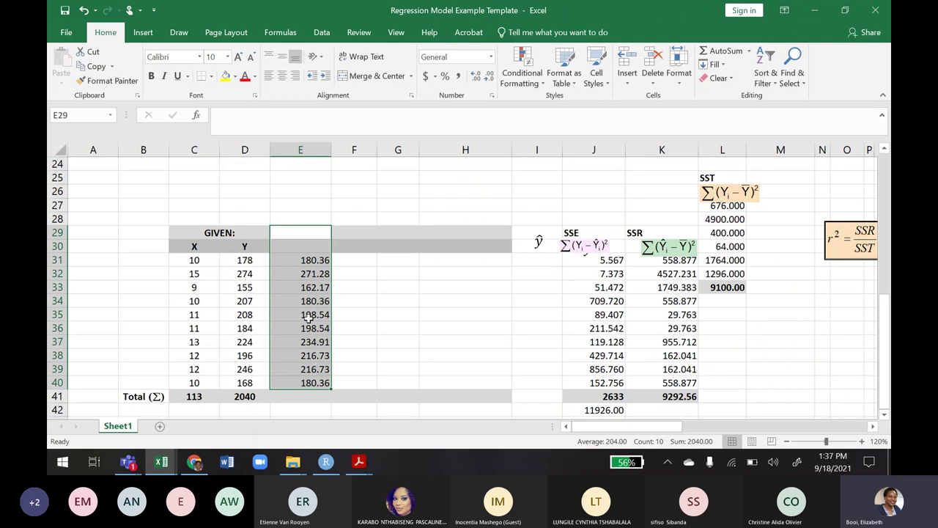
click(363, 326)
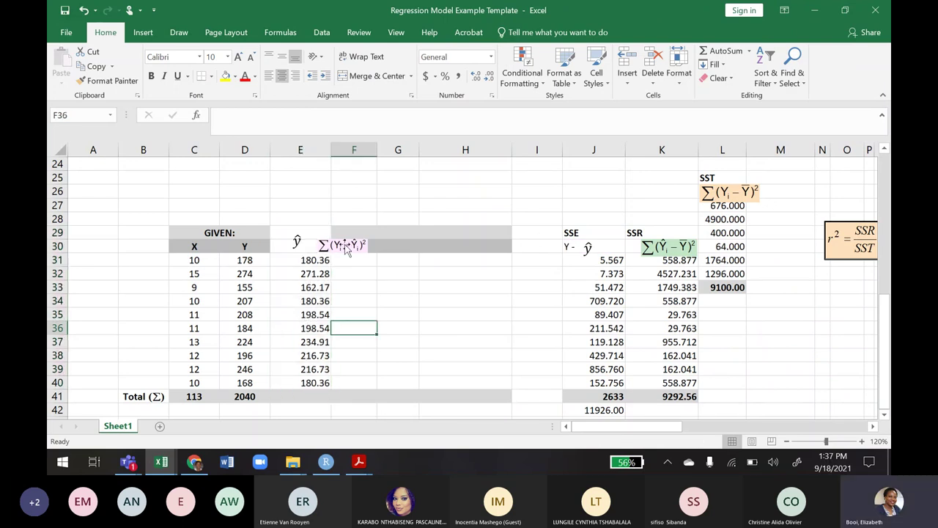
Move the SSE block to F29:F41 and the SSR block to G29:G41, and widen column G slightly to fit its values
drag(571, 233, 603, 398)
drag(565, 331, 350, 329)
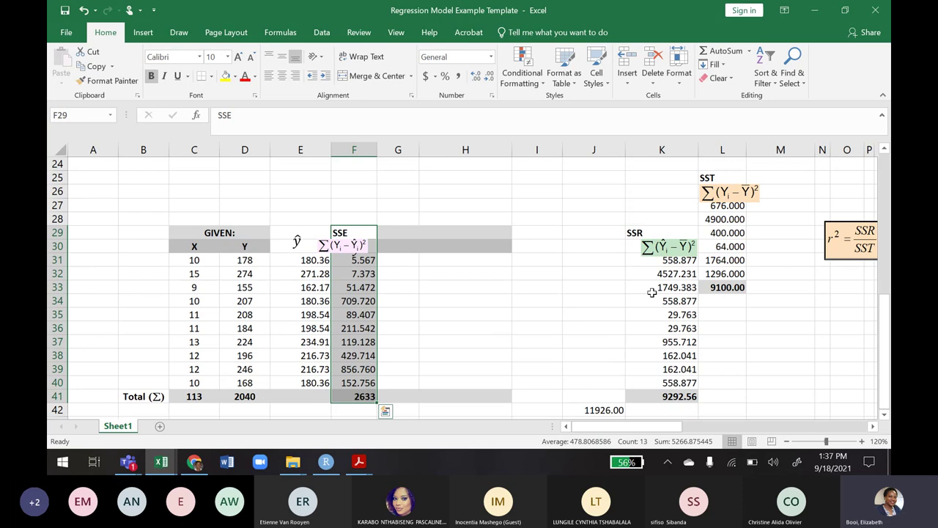
drag(631, 233, 666, 397)
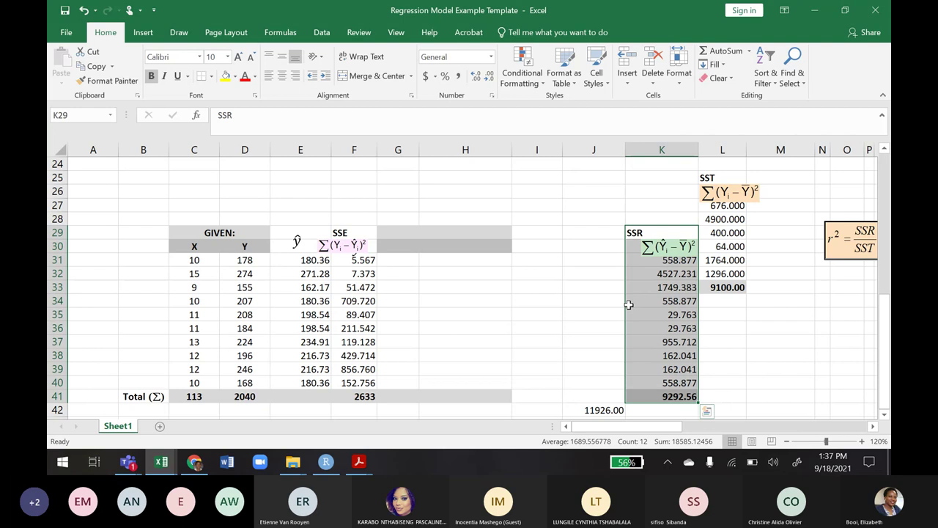
drag(626, 307, 397, 302)
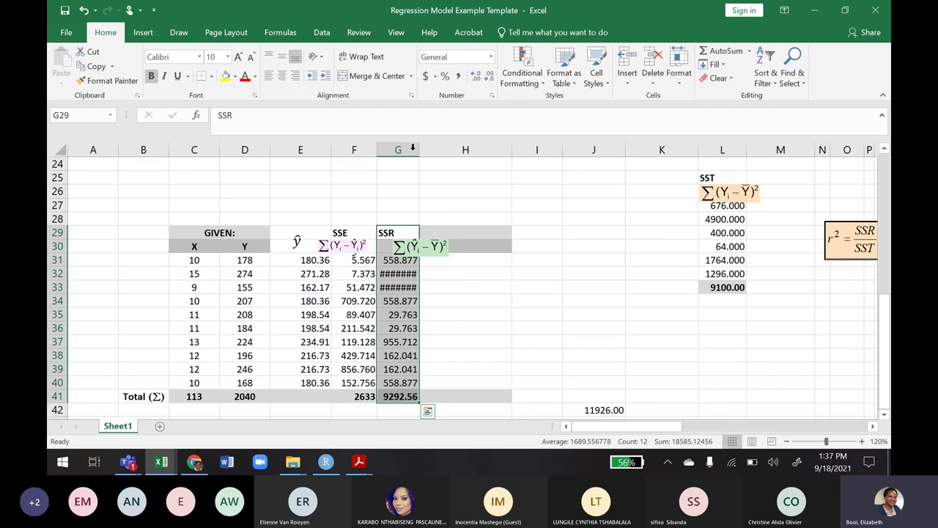
drag(419, 144, 422, 145)
click(469, 300)
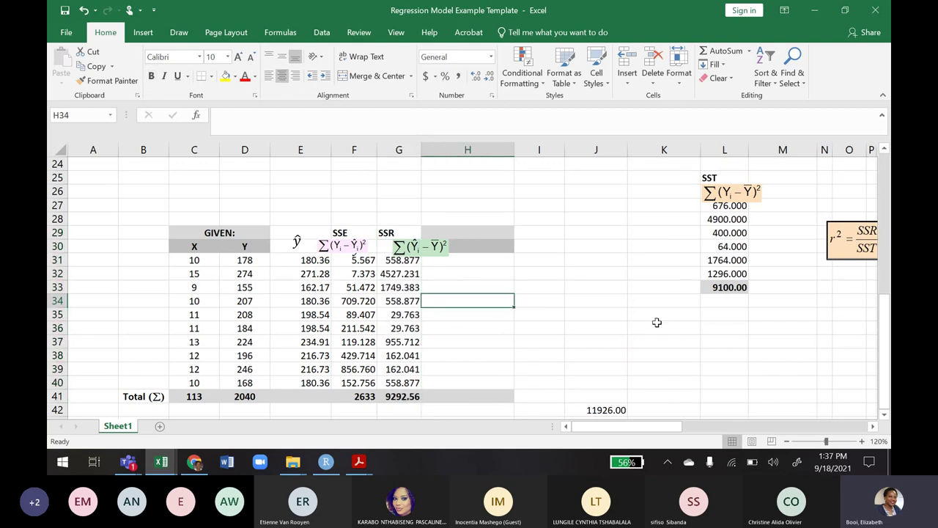
Move the SST block, together with the r² formula picture and its result, so that it starts in I25
click(708, 176)
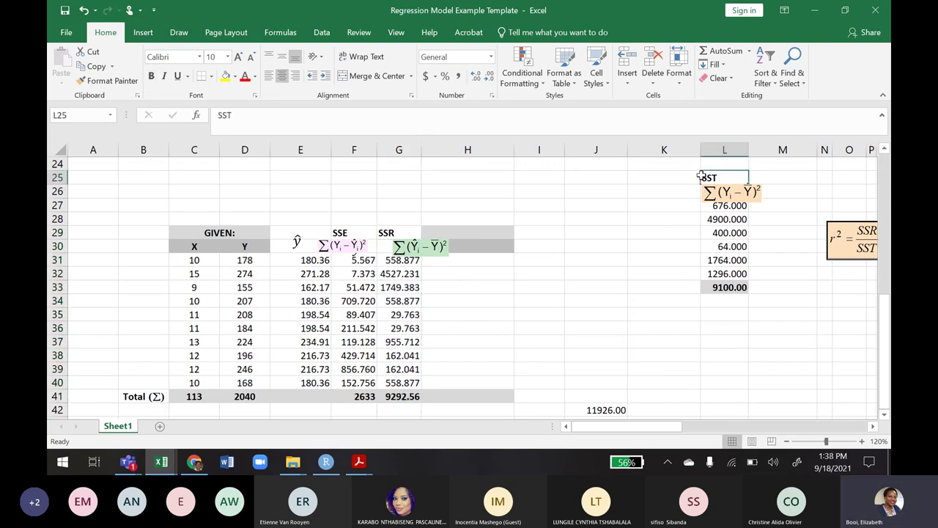
drag(726, 179, 768, 299)
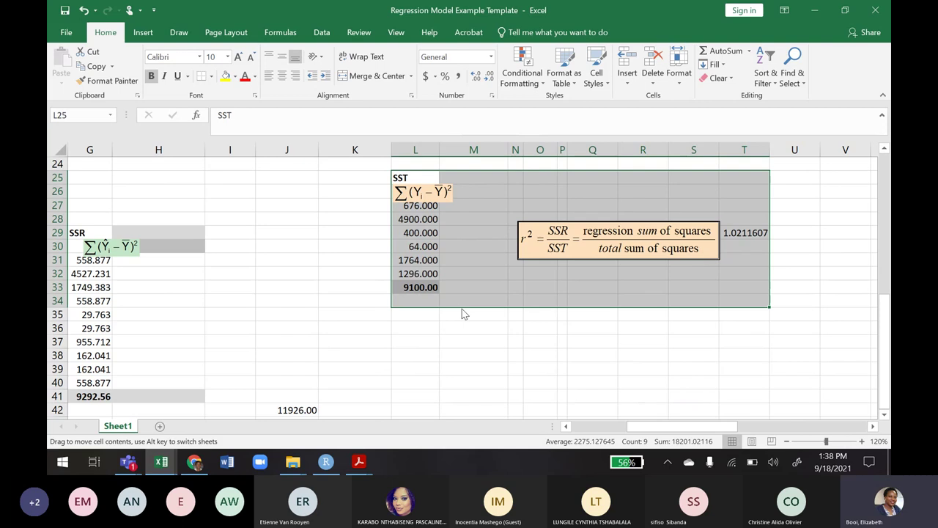
drag(463, 314, 300, 302)
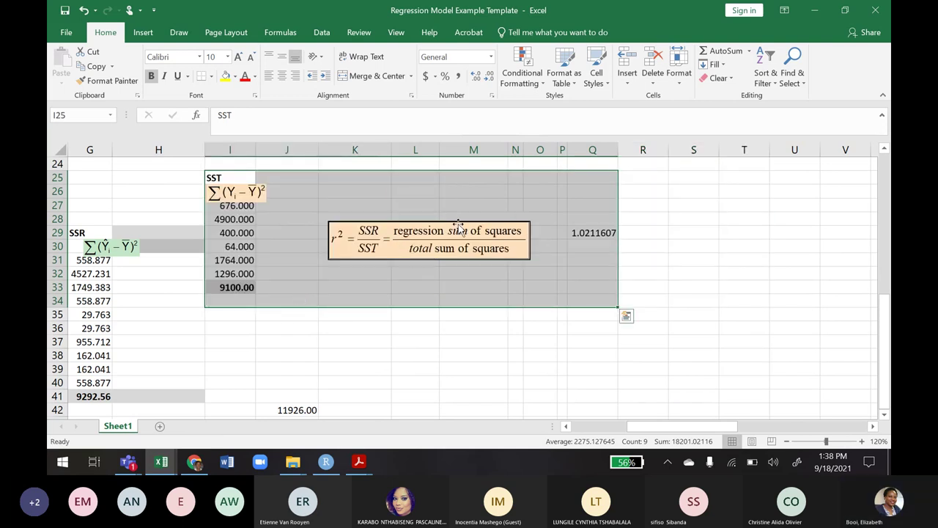
click(461, 336)
click(562, 394)
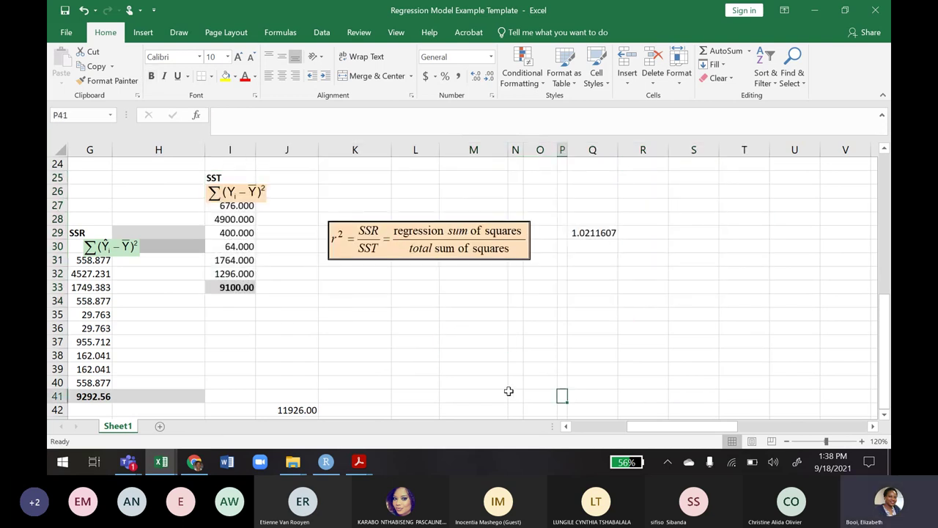
Reposition the r² = SSR/SST formula picture in rows 29 to 31, just before its result in Q29
drag(658, 434, 547, 437)
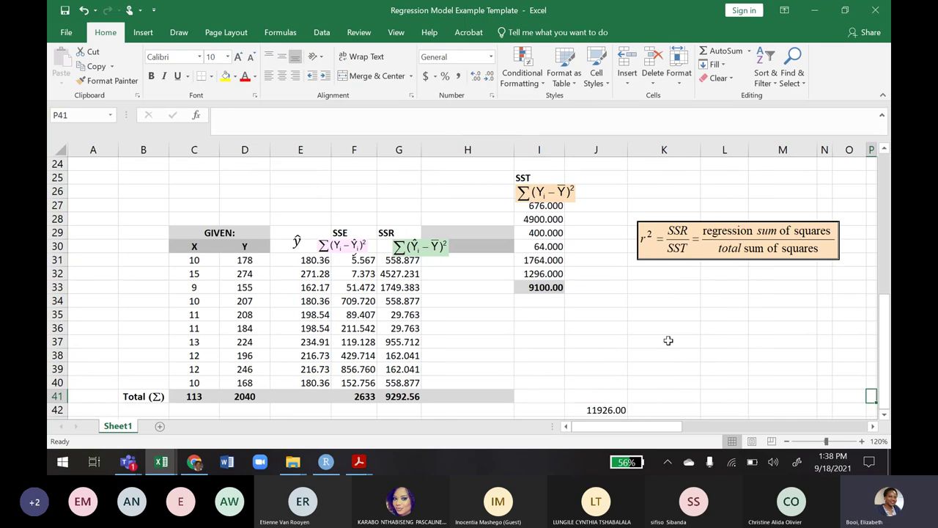
click(681, 352)
drag(841, 234, 808, 310)
click(744, 371)
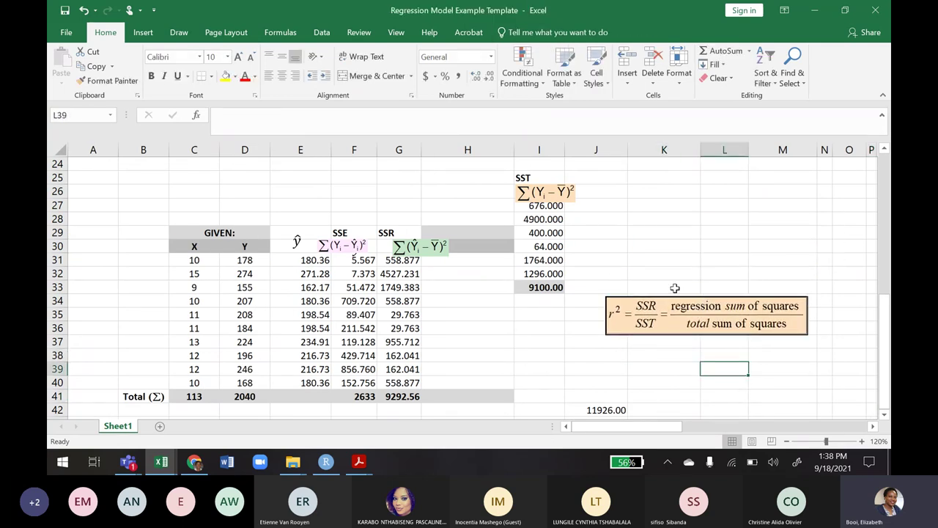
drag(656, 432, 684, 427)
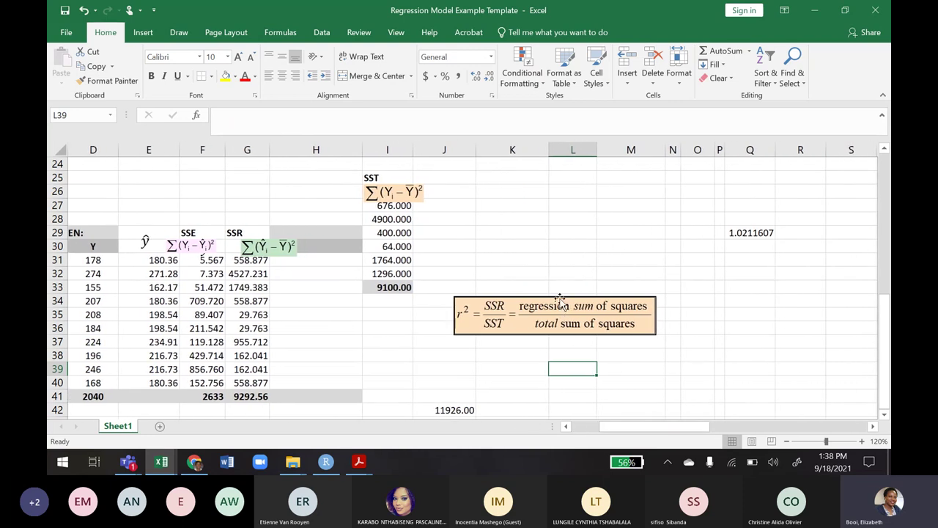
drag(560, 302, 620, 225)
click(749, 314)
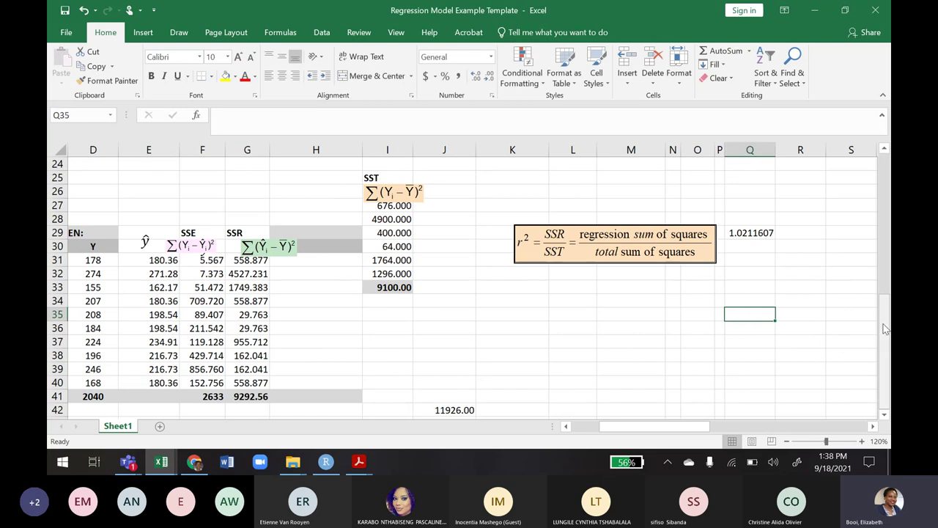
Align the SSR and SSE formula pictures in row 30 with their columns G and F
drag(877, 343, 883, 317)
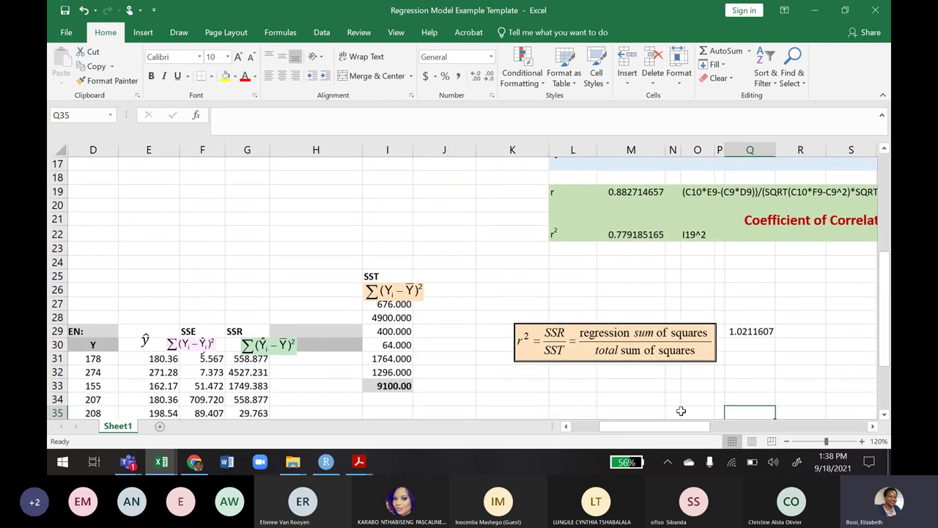
drag(668, 427, 607, 428)
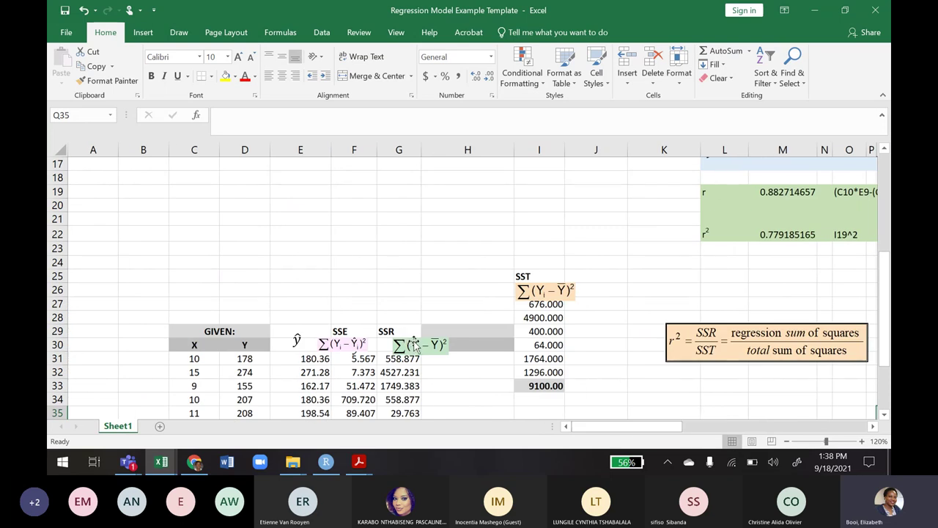
drag(414, 345, 394, 333)
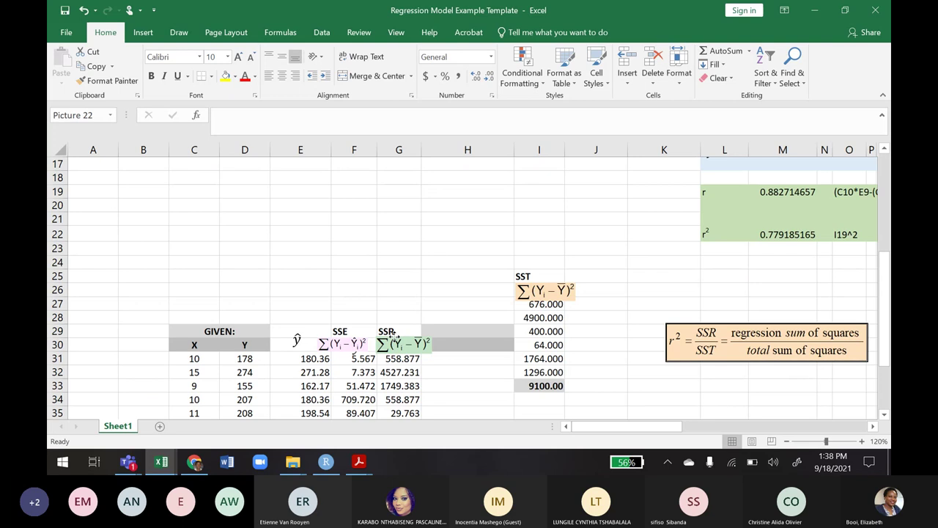
click(394, 338)
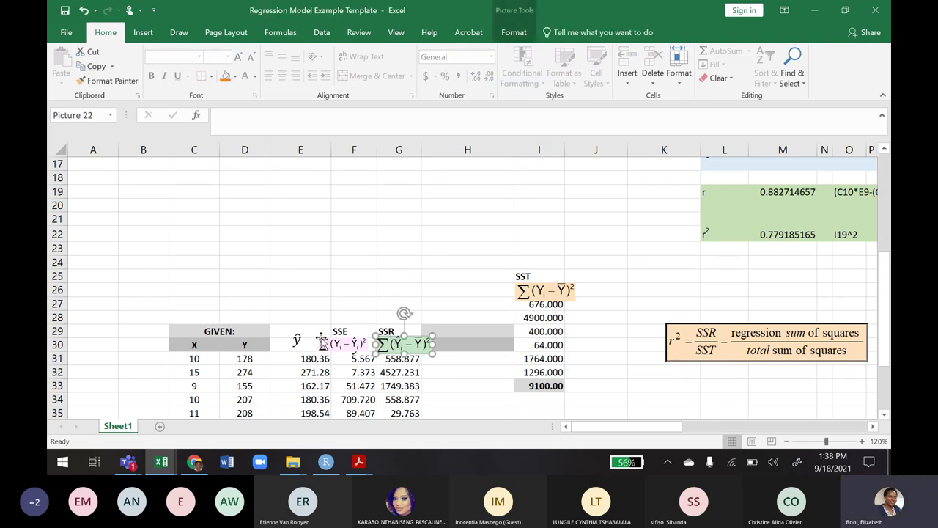
mouse_move(323, 339)
mouse_down()
mouse_move(280, 340)
mouse_move(329, 341)
mouse_up()
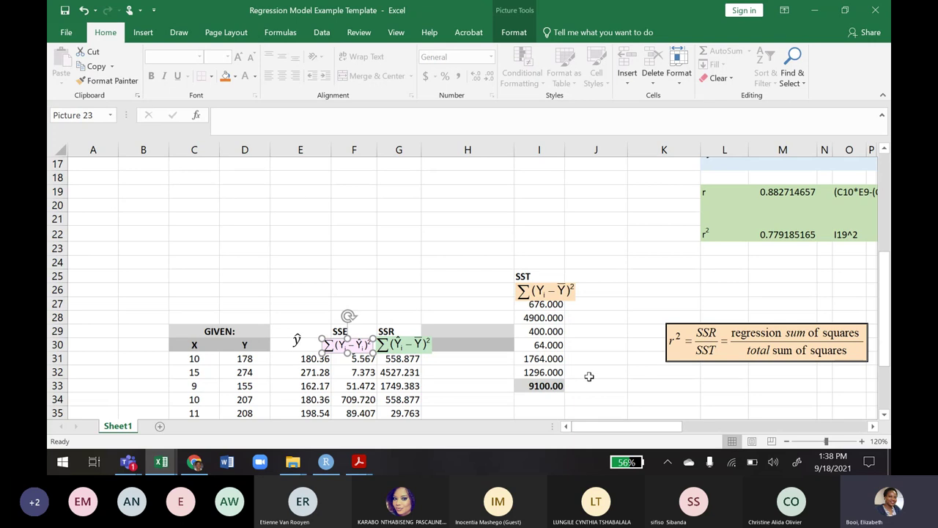
Move the SST block to column H starting at H29, and move its total from H37 to the Total row in H41
click(610, 385)
drag(590, 396, 527, 275)
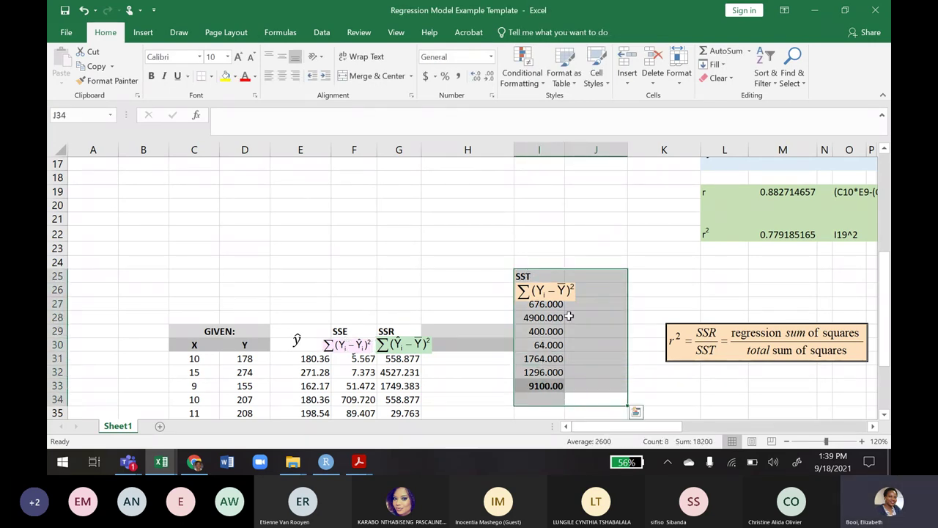
drag(602, 271, 530, 334)
click(597, 343)
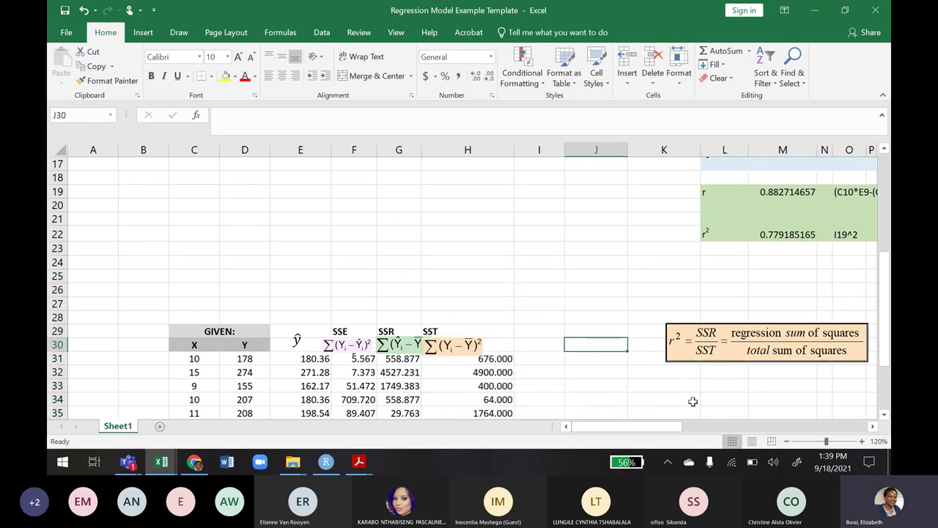
drag(885, 330, 889, 370)
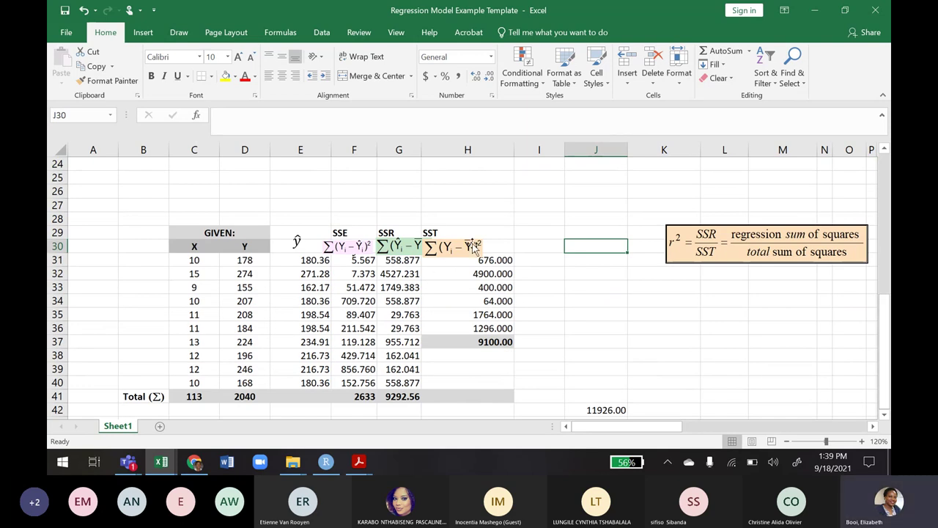
click(555, 325)
click(472, 342)
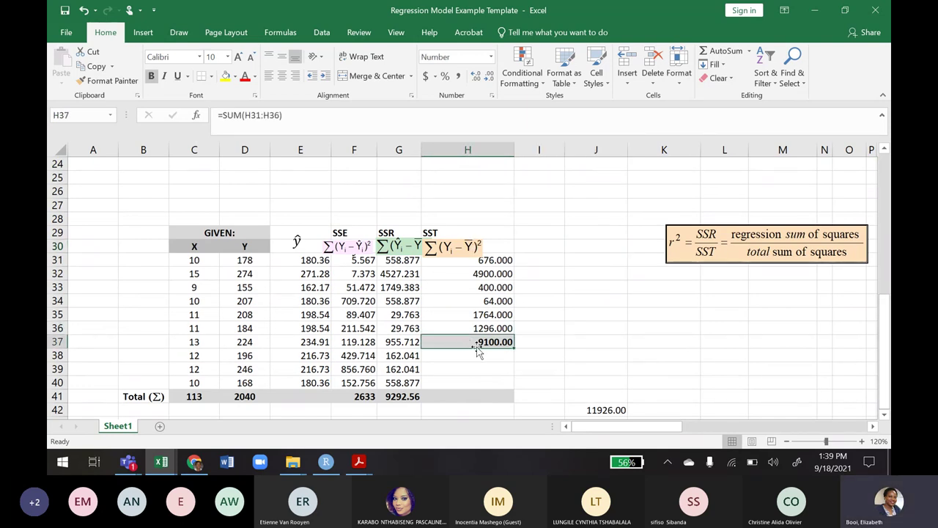
drag(477, 351, 481, 397)
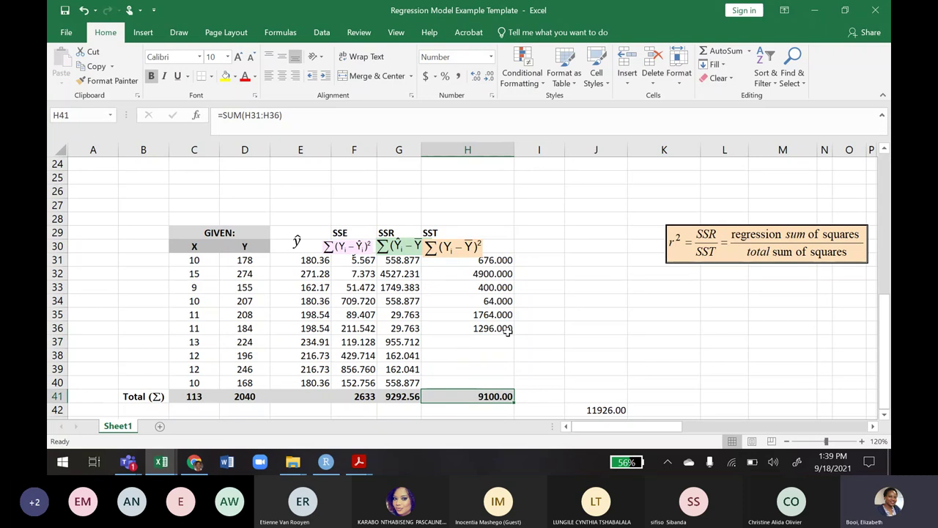
click(490, 256)
click(499, 261)
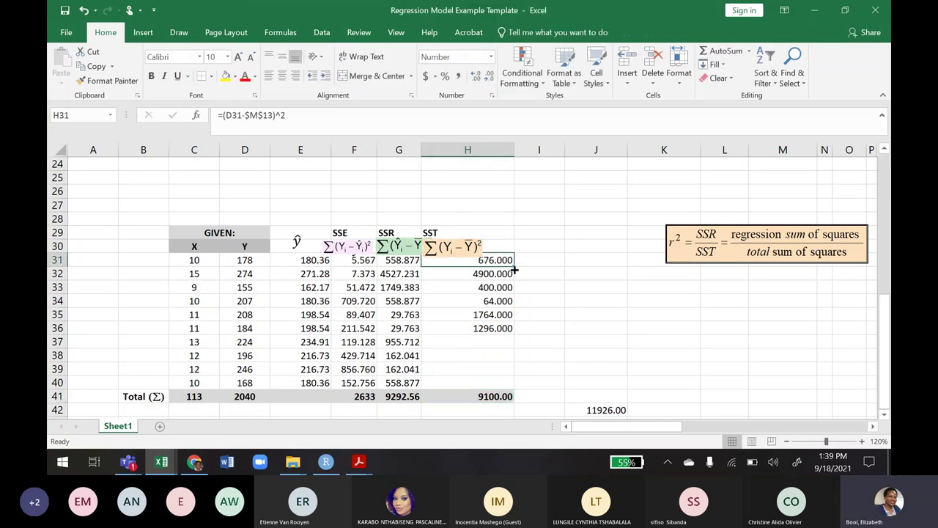
drag(516, 268, 514, 386)
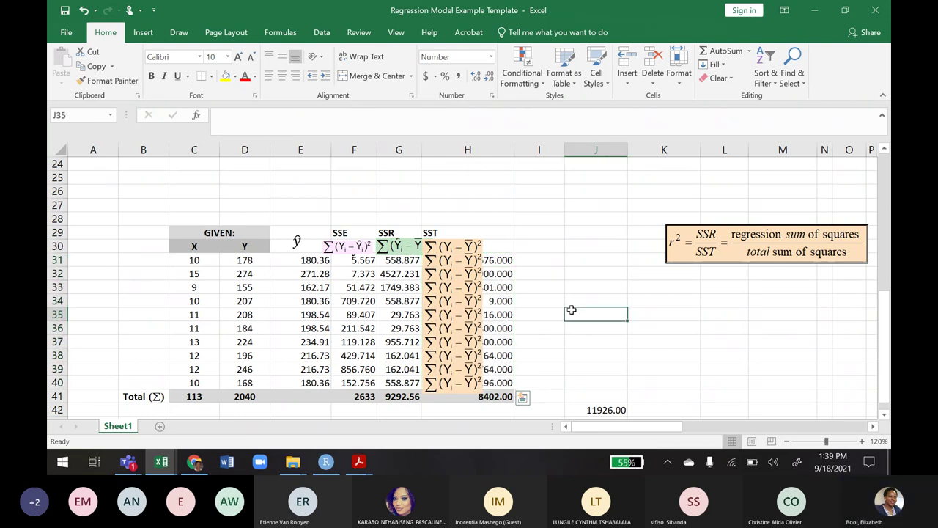
key(ctrl+z)
Move the SST formula picture up to rows 26 and 27, and extend the column H calculation down to H40
key(ctrl+c)
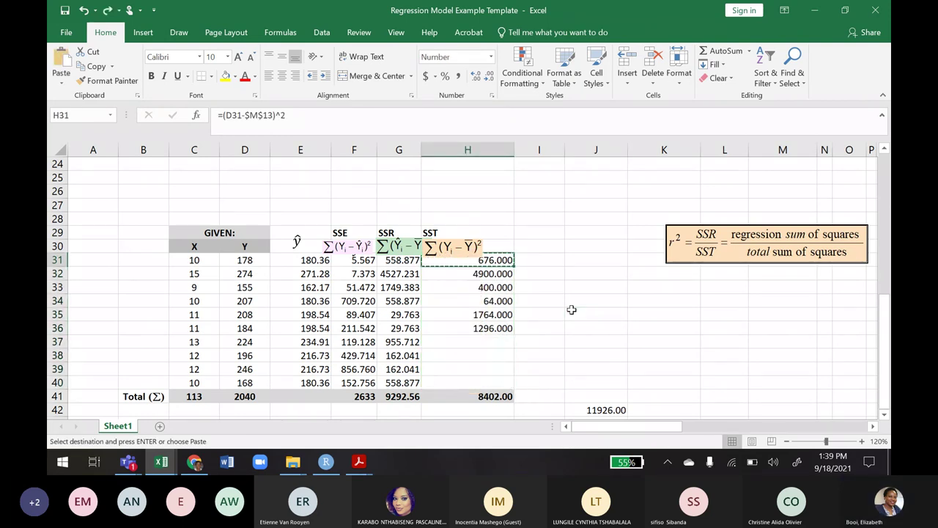
drag(459, 246, 487, 195)
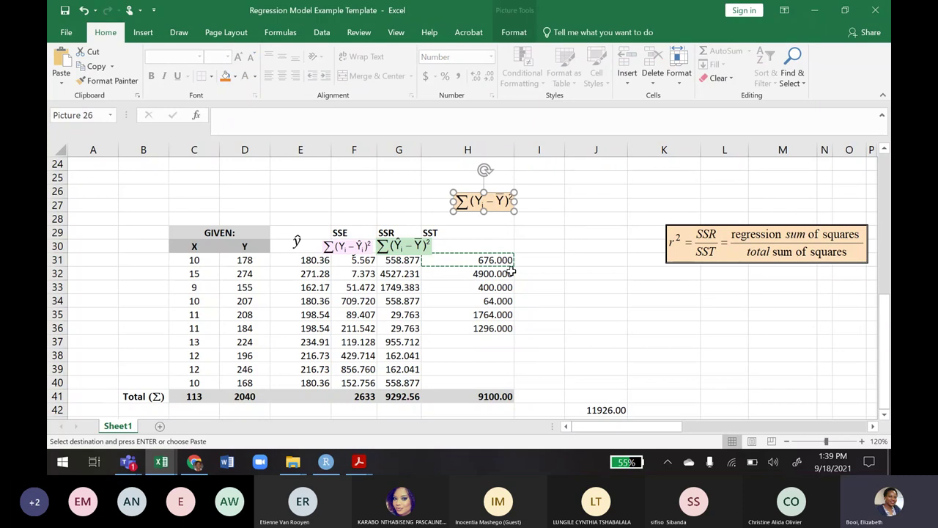
drag(498, 260, 516, 382)
click(596, 355)
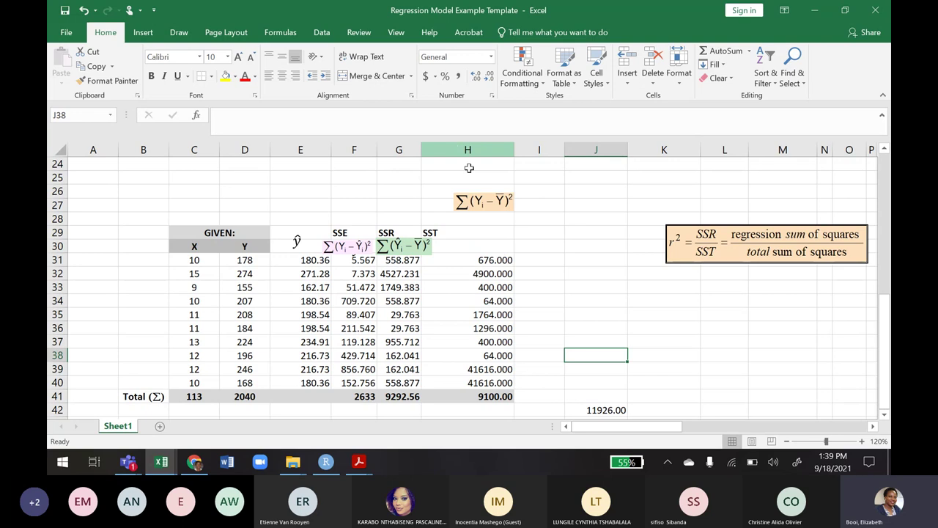
Move the SST formula picture into row 30 beside the SSR formula, and check the column H calculation in H40
drag(478, 203, 461, 246)
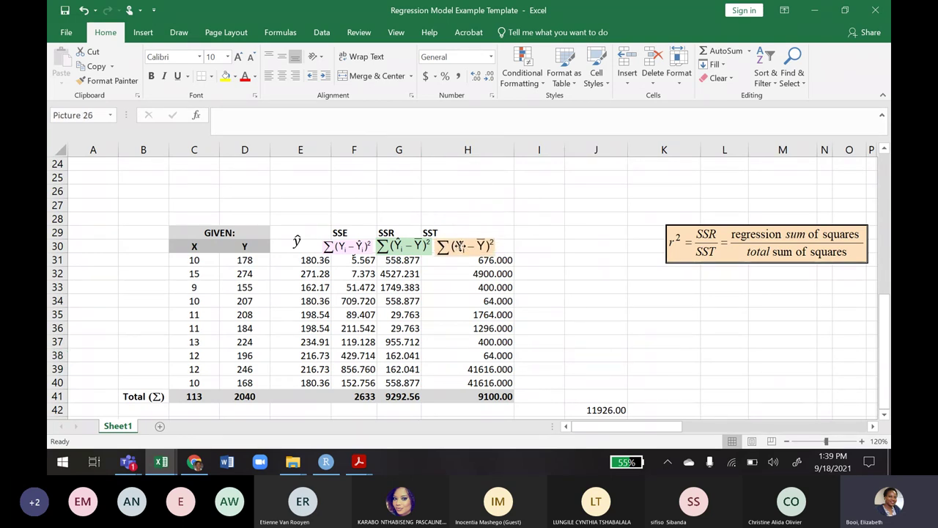
click(596, 355)
click(478, 383)
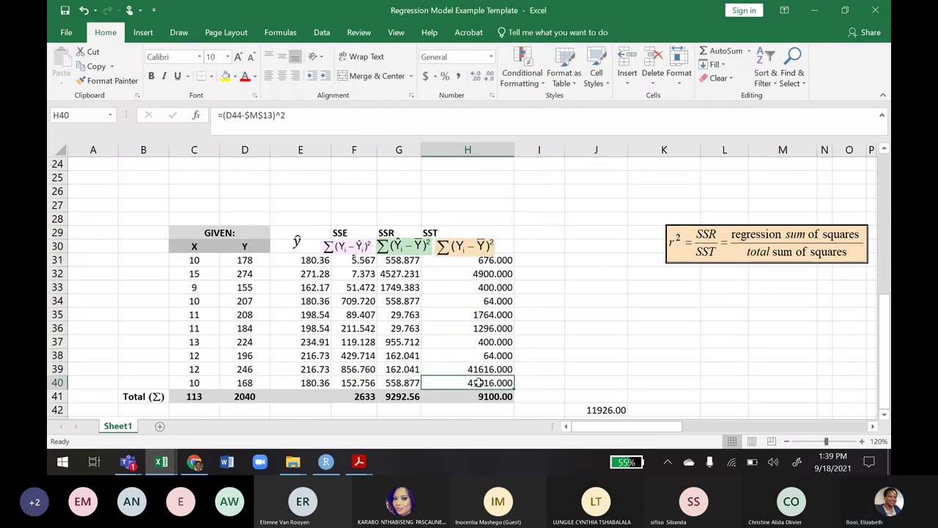
double_click(478, 383)
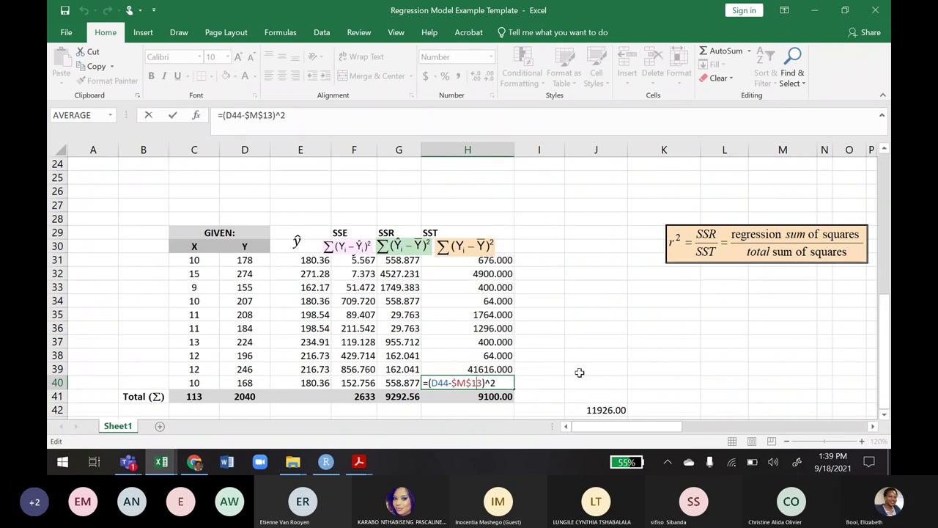
click(579, 372)
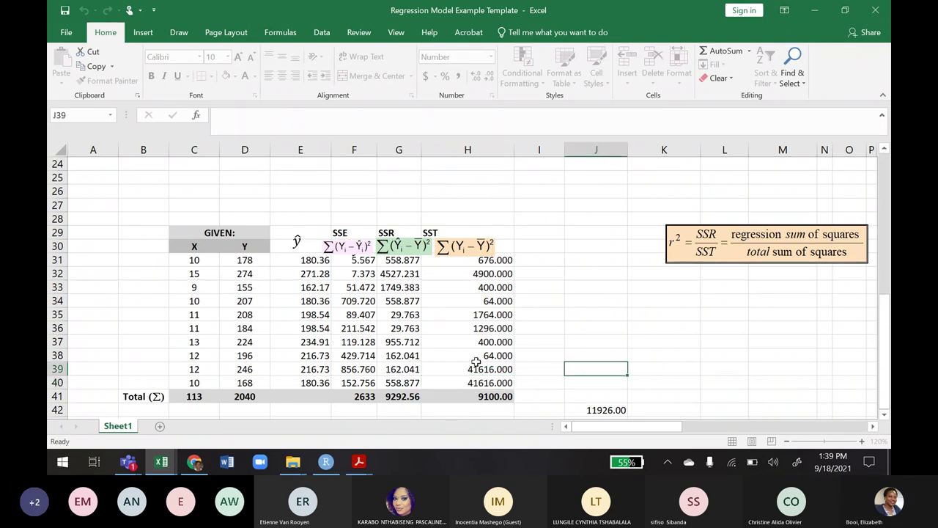
Inspect the SST formula in H31 and restore it to =(D31-$M$13)^2 after the stray edit
click(502, 261)
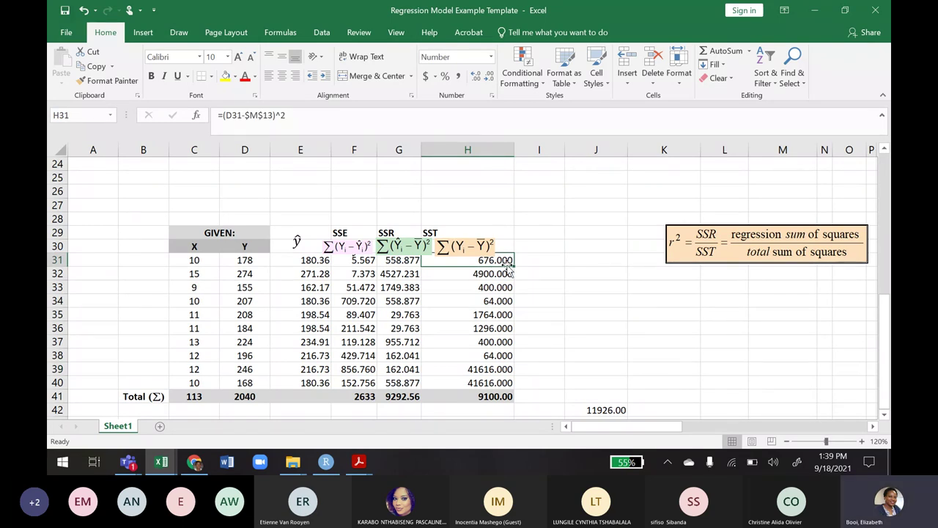
double_click(504, 260)
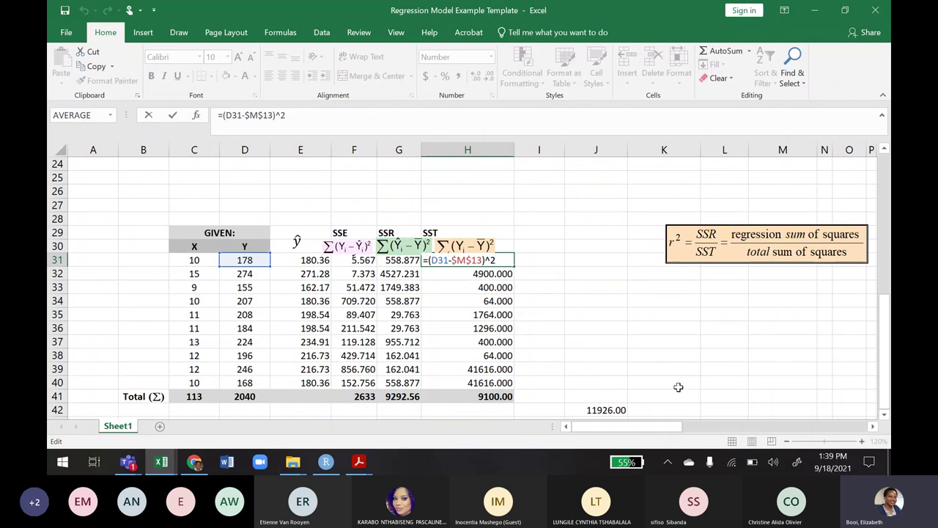
text(`)
key(Return)
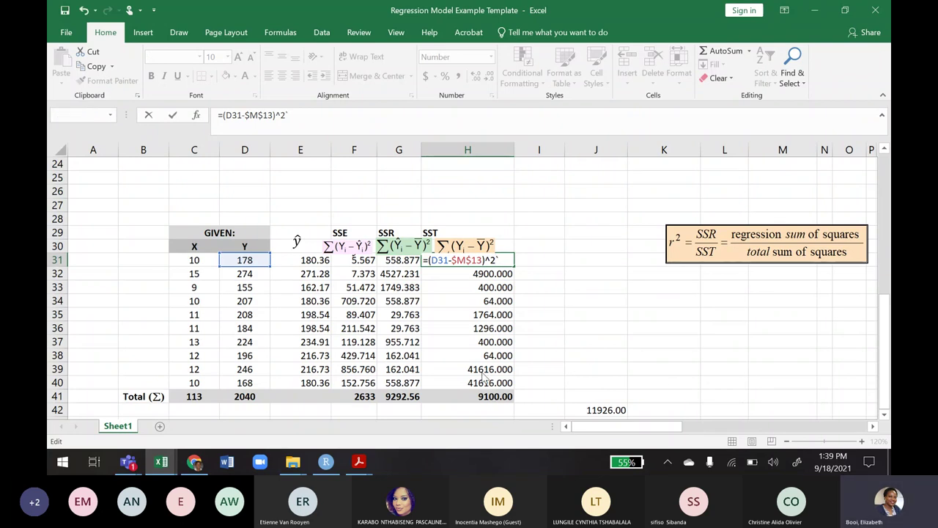
click(607, 178)
key(BackSpace)
text(^2)
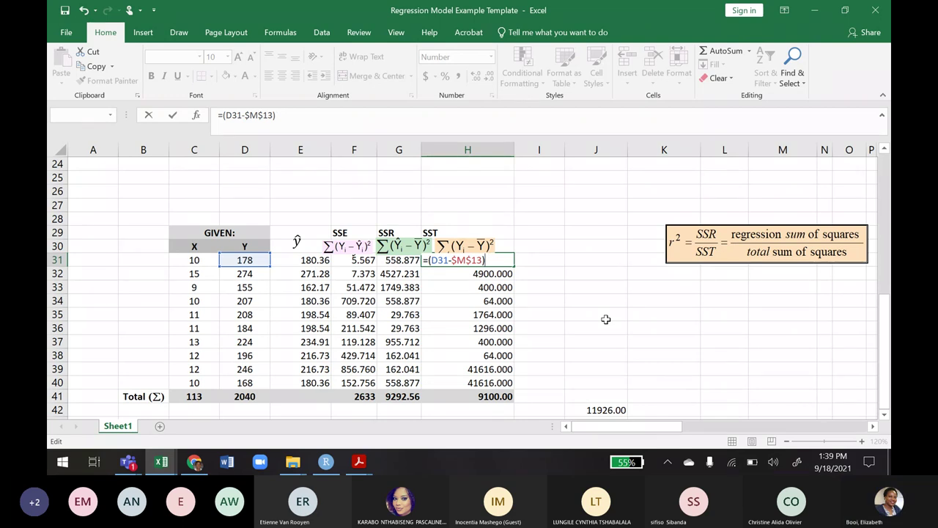
key(ctrl+Return)
click(542, 312)
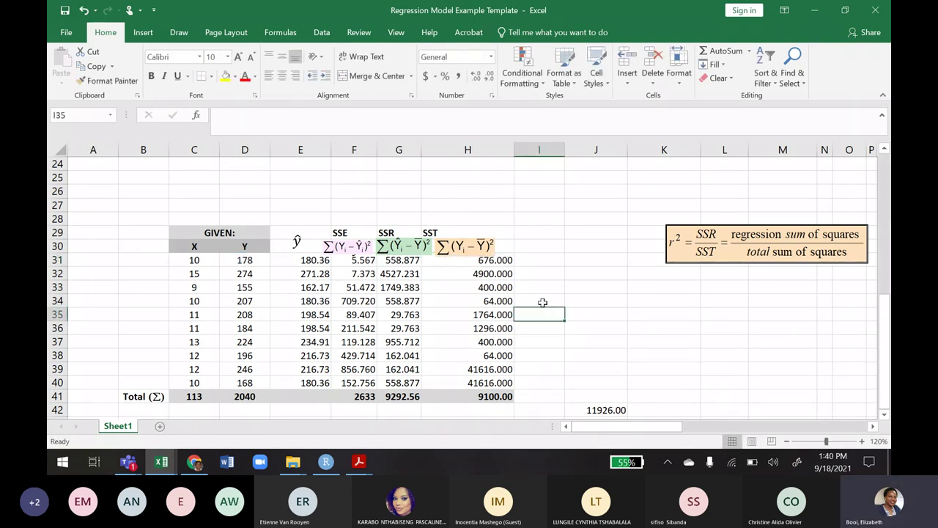
Check the SST formula =(D32-$M$13)^2 in H32 and fill it down through H40
click(484, 266)
click(476, 266)
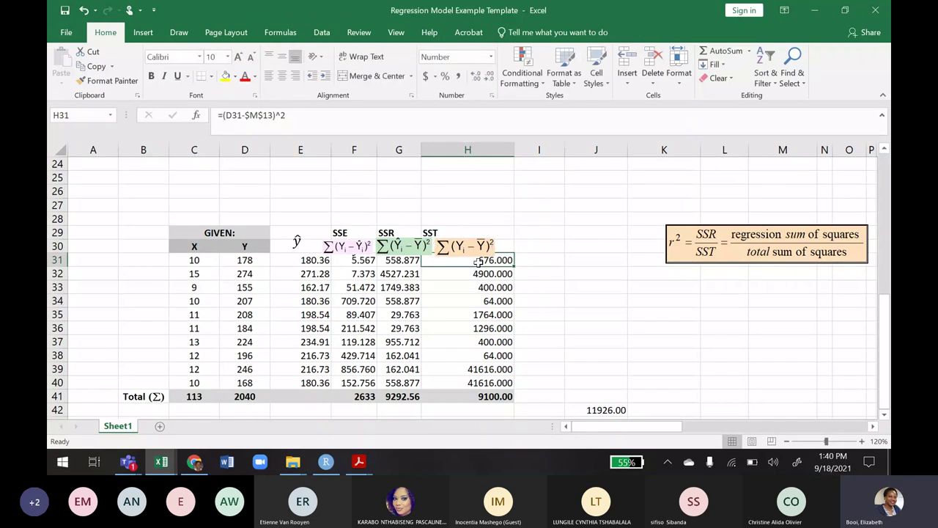
click(477, 272)
double_click(486, 274)
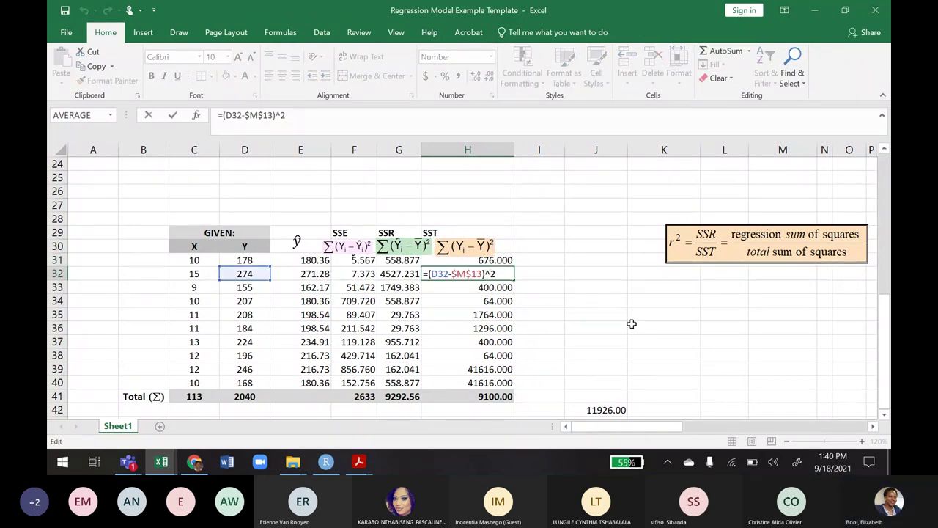
key(Return)
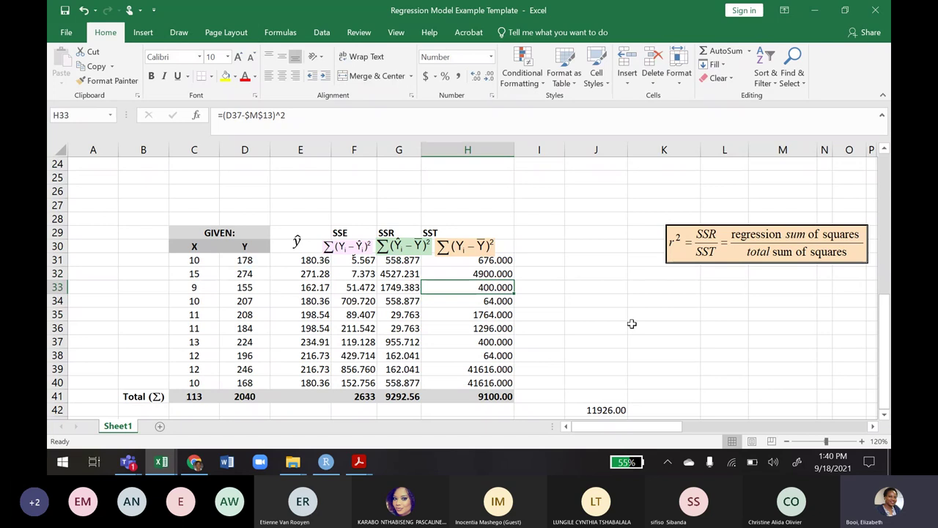
click(496, 273)
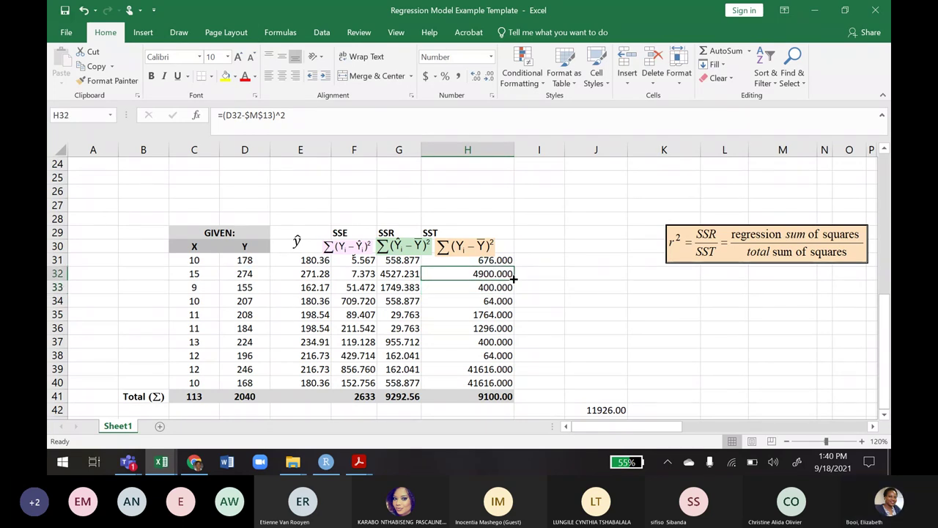
drag(515, 277, 514, 389)
click(588, 337)
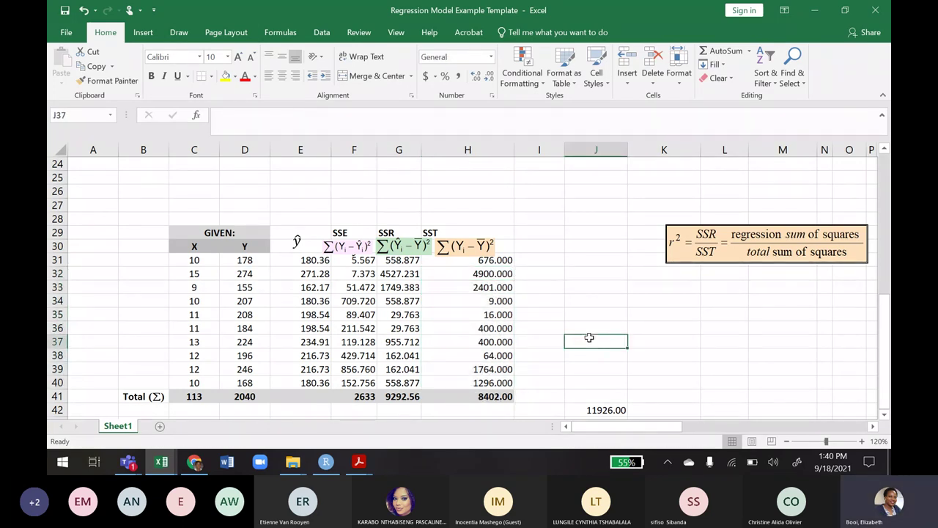
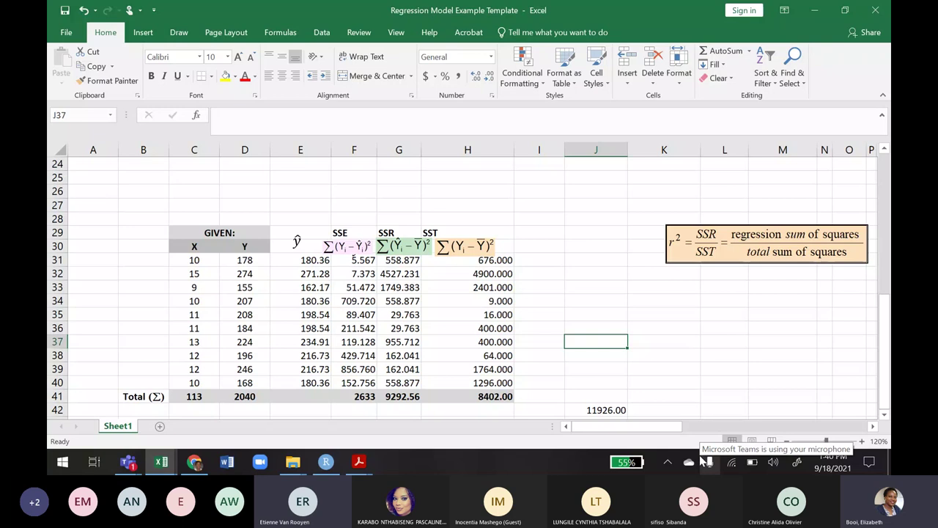
Highlight the SSE total in F41 with a yellow fill
click(610, 329)
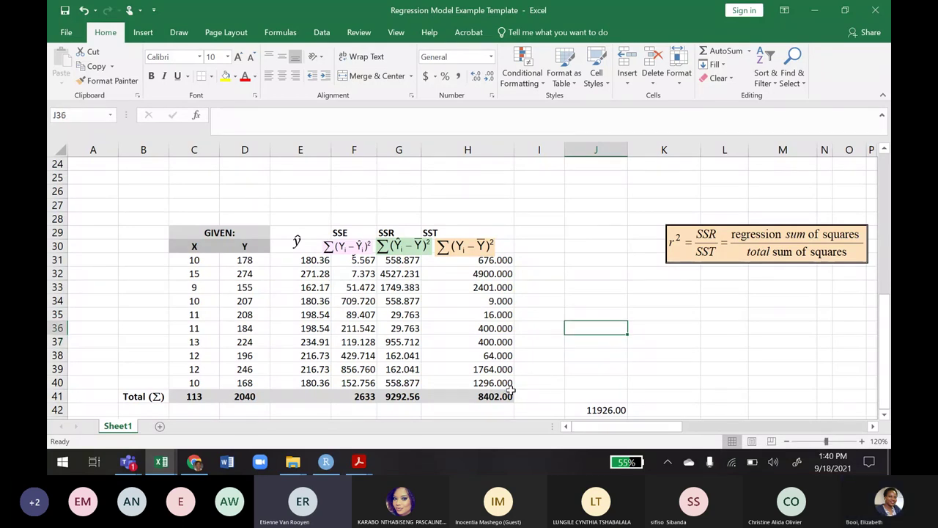
click(369, 396)
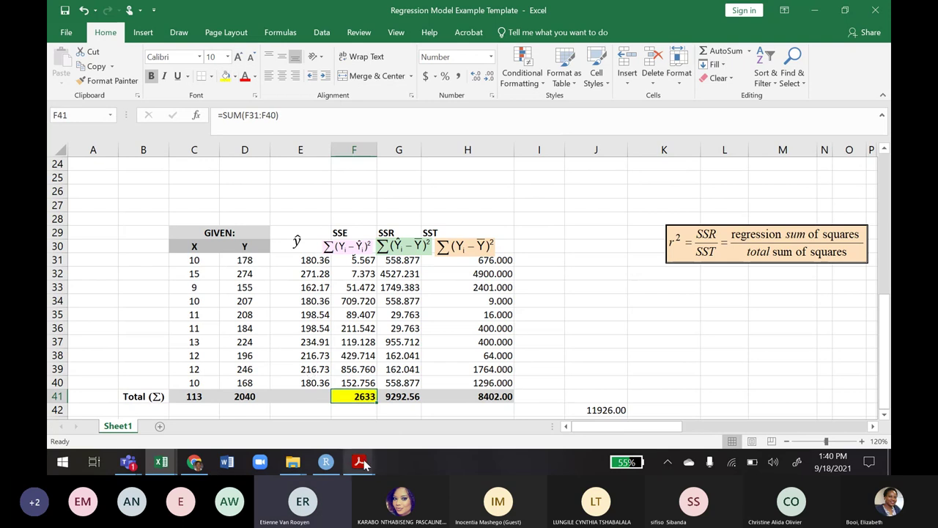
click(612, 352)
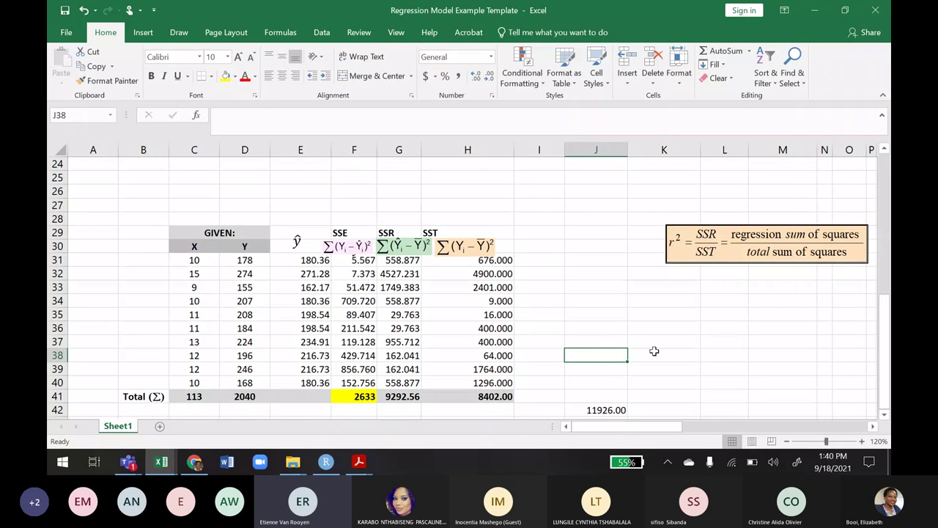
Examine the SSE formula picture, the Y value in D31, and the ŷ formula in E31 with its references to M16 and O16
click(342, 254)
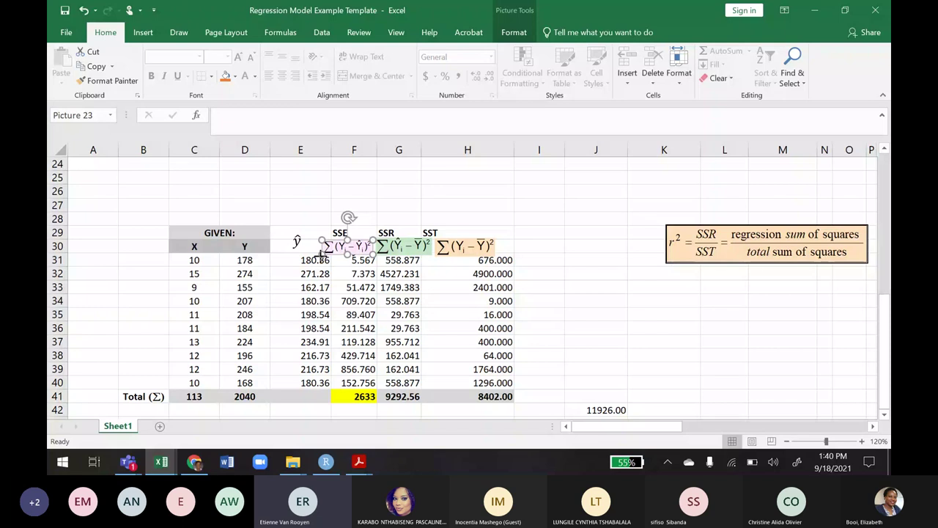
click(694, 364)
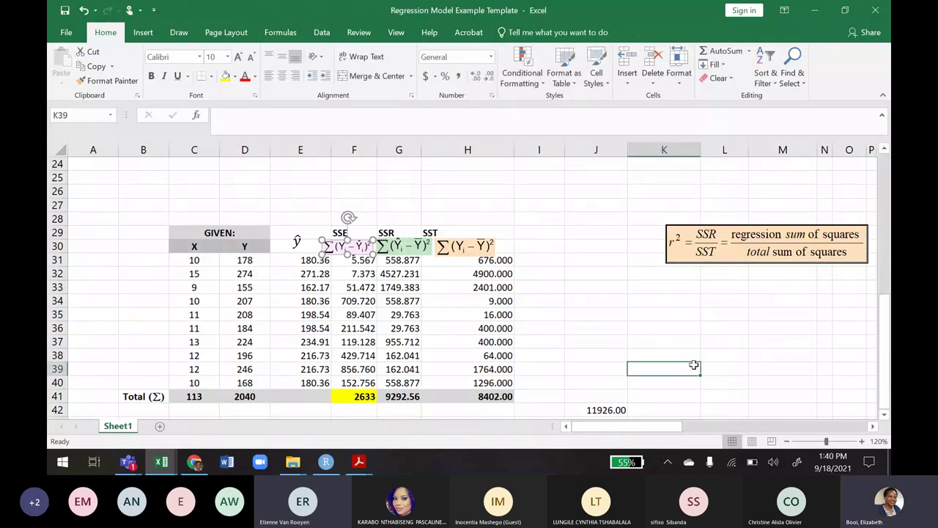
click(354, 249)
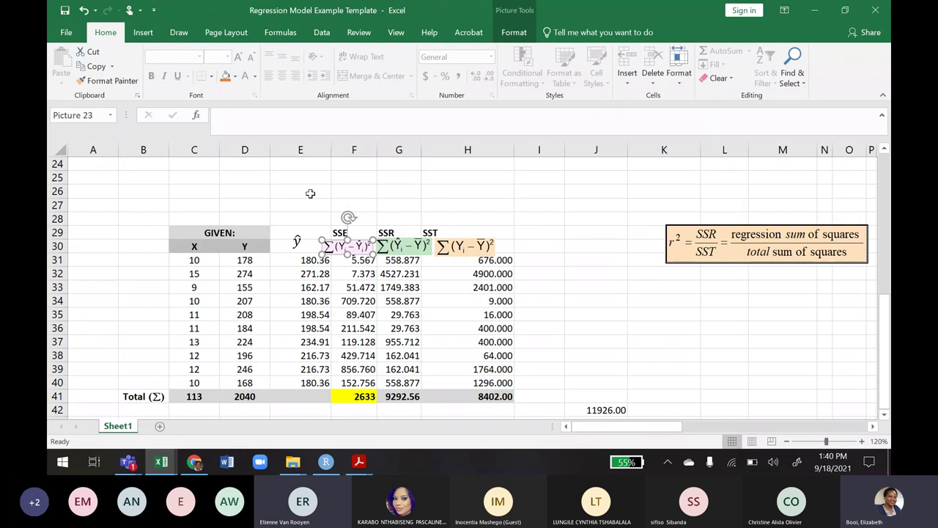
click(239, 262)
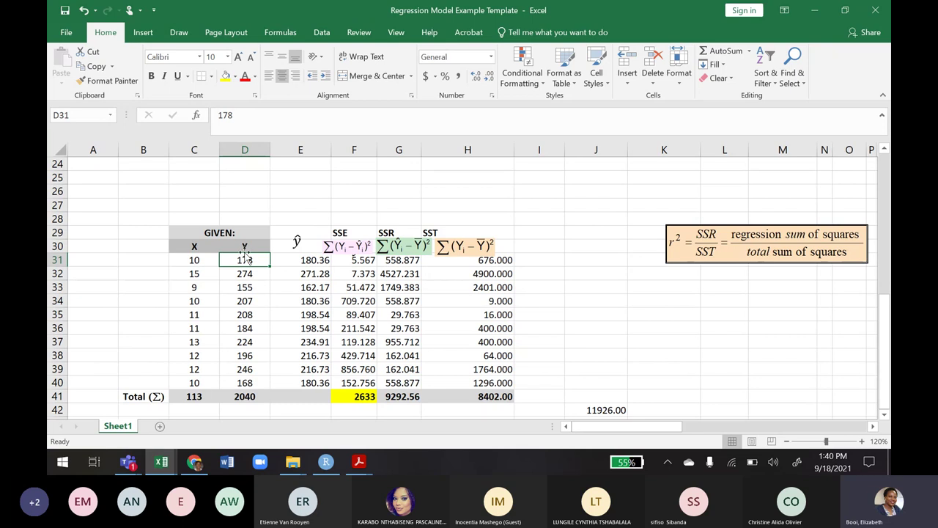
click(305, 262)
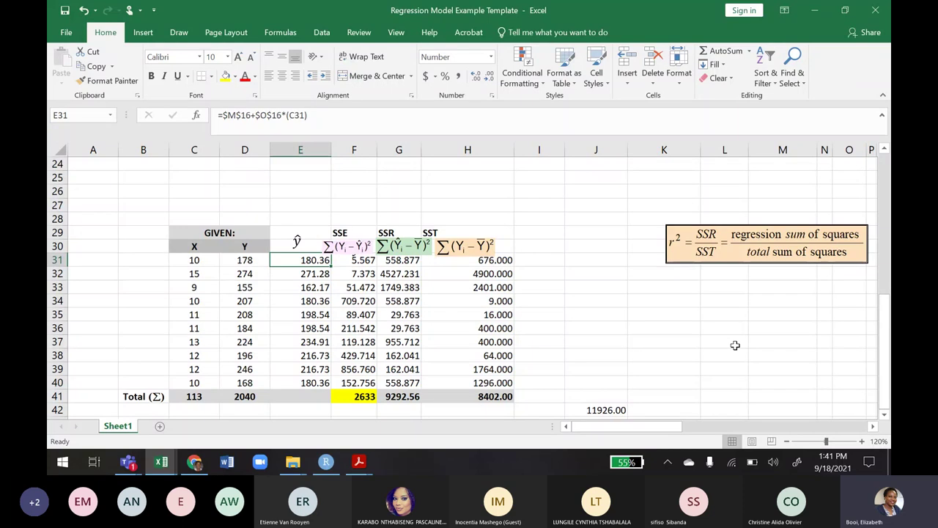
double_click(301, 264)
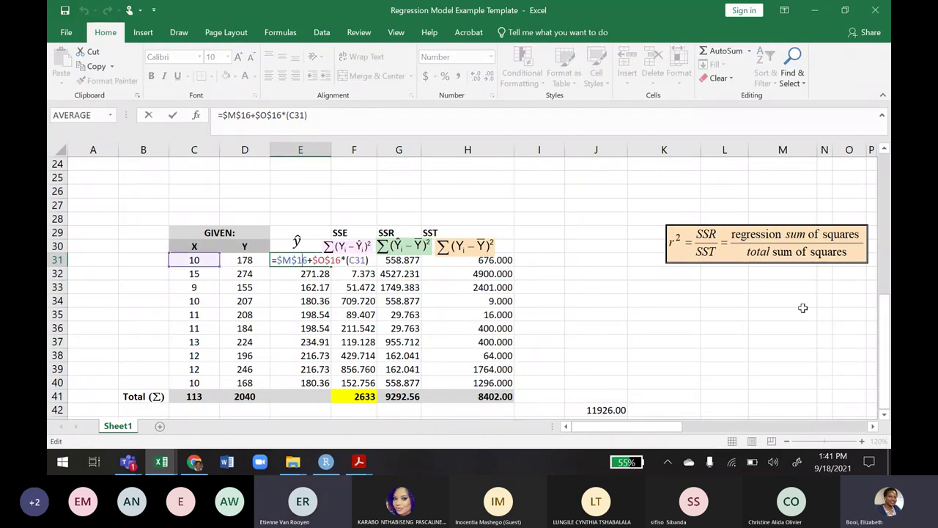
drag(883, 357, 887, 262)
scroll(888, 262, down, 1)
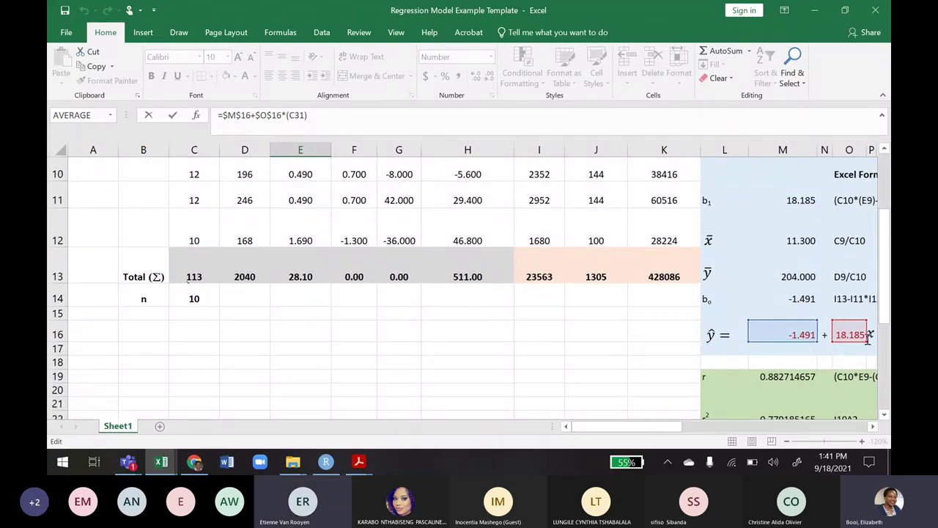
drag(884, 282, 884, 367)
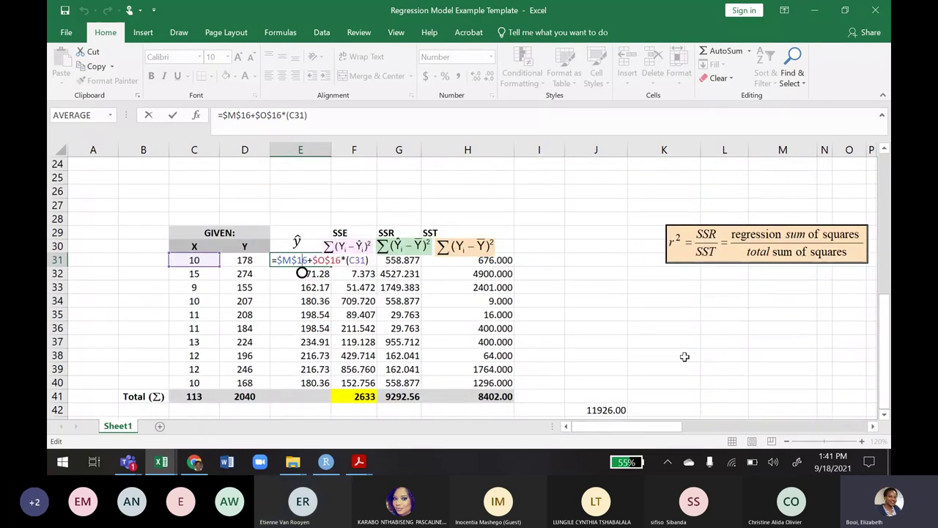
key(Escape)
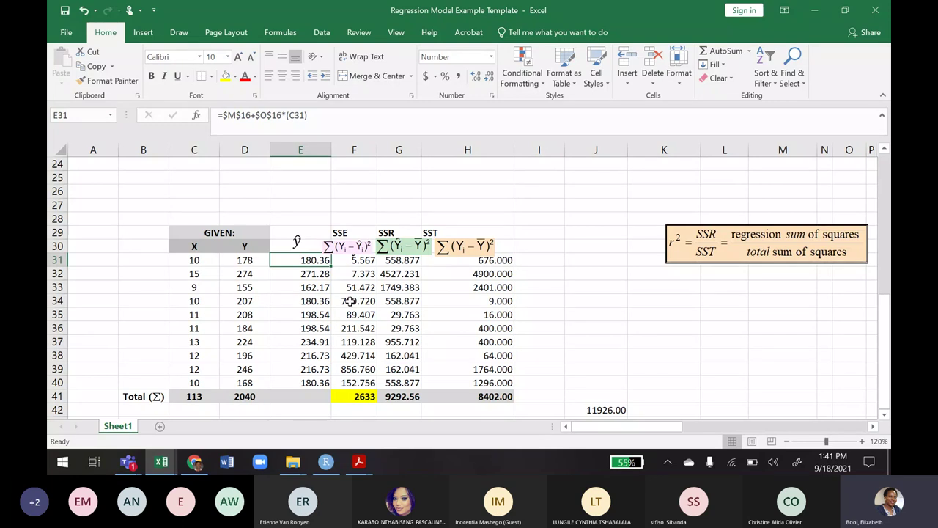
Switch to Online Assesement 05.pdf in Acrobat and handwrite y and ŷ above the observed and predicted reading speed columns
click(358, 459)
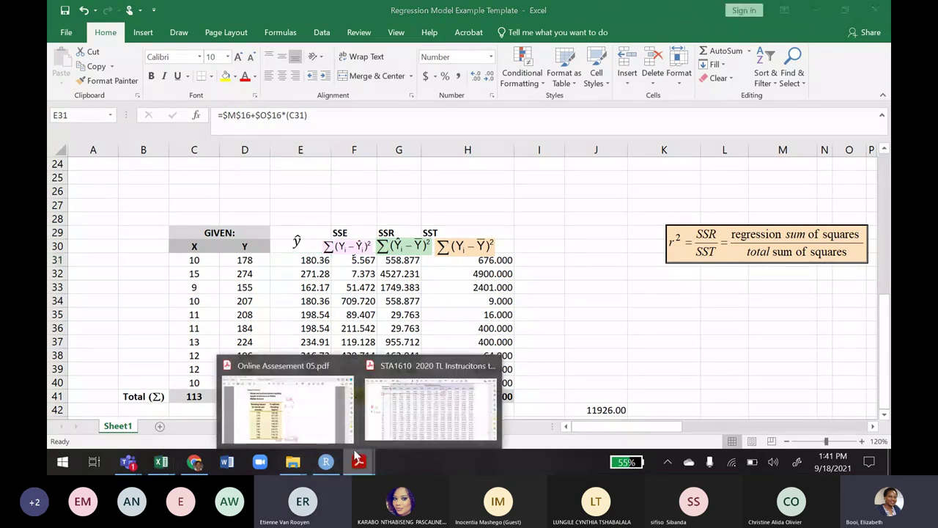
click(286, 405)
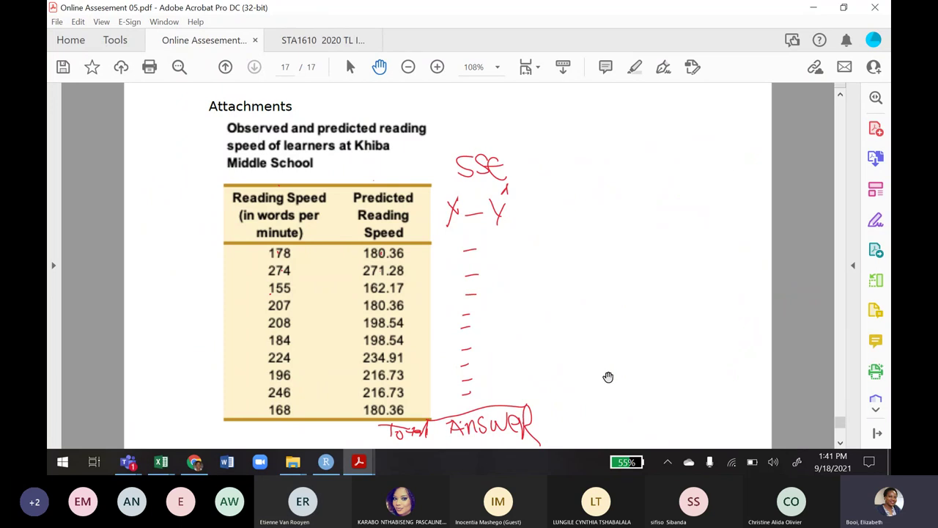
drag(263, 173, 265, 193)
mouse_move(364, 171)
mouse_down()
mouse_move(369, 194)
mouse_move(376, 168)
mouse_up()
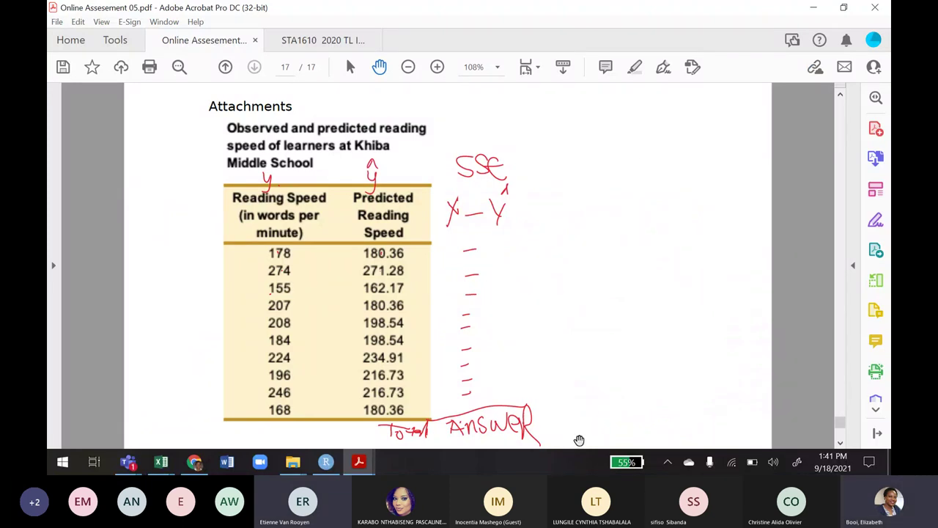
Switch back to the Excel template, review the ŷ formula in E31, and select the original X and Y data in C3:D12
mouse_move(162, 461)
click(129, 410)
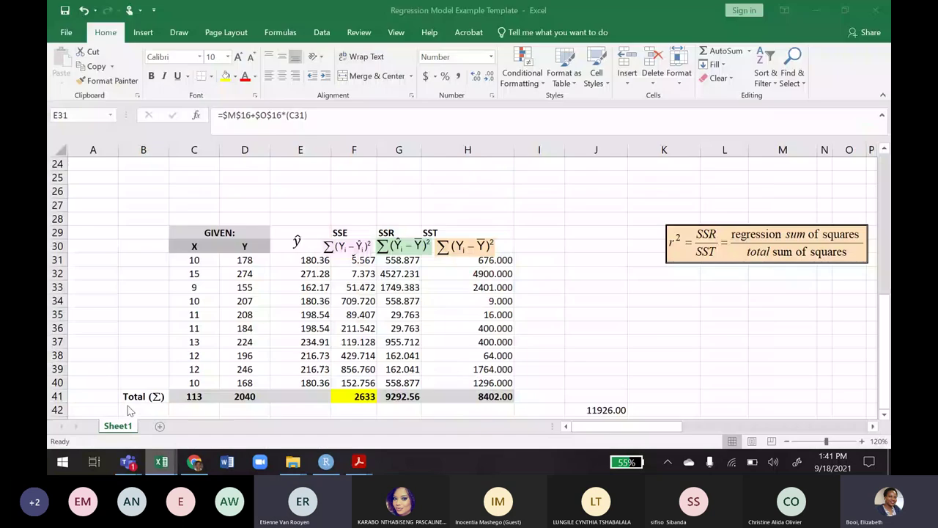
click(306, 250)
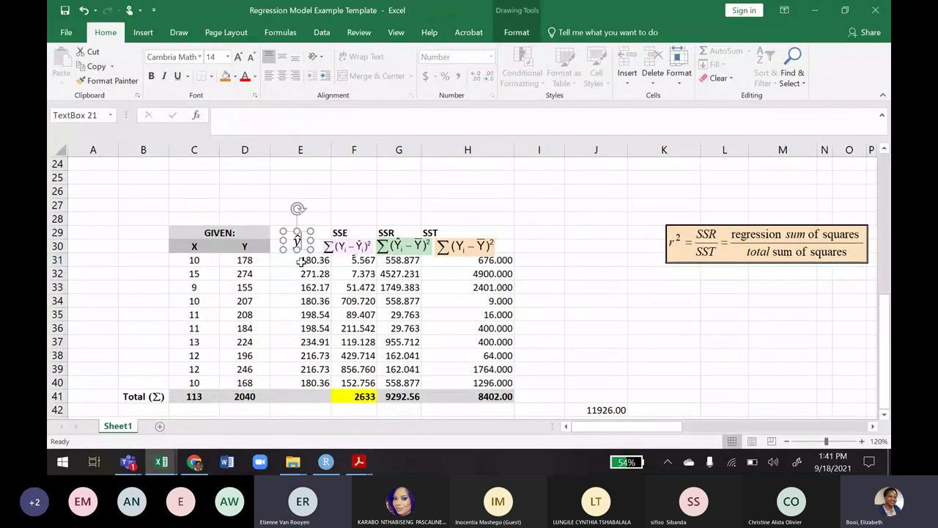
click(308, 260)
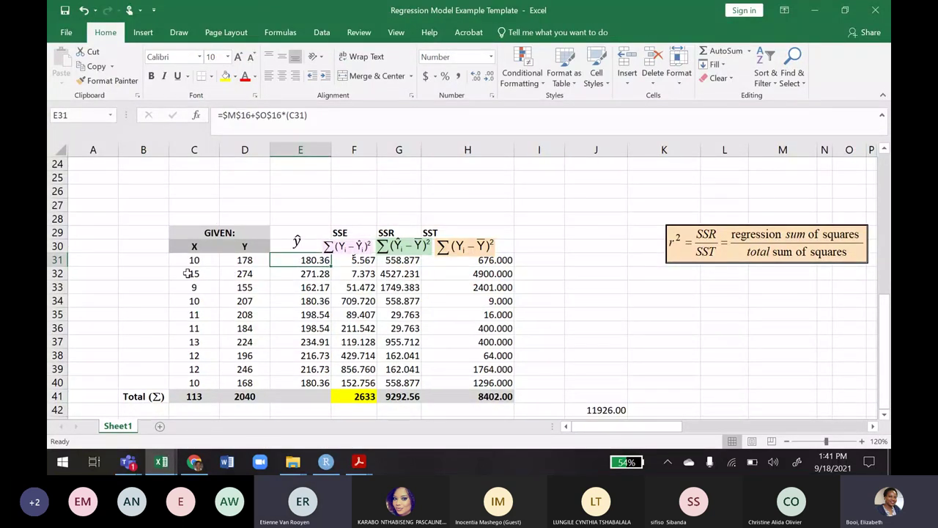
drag(883, 382, 883, 242)
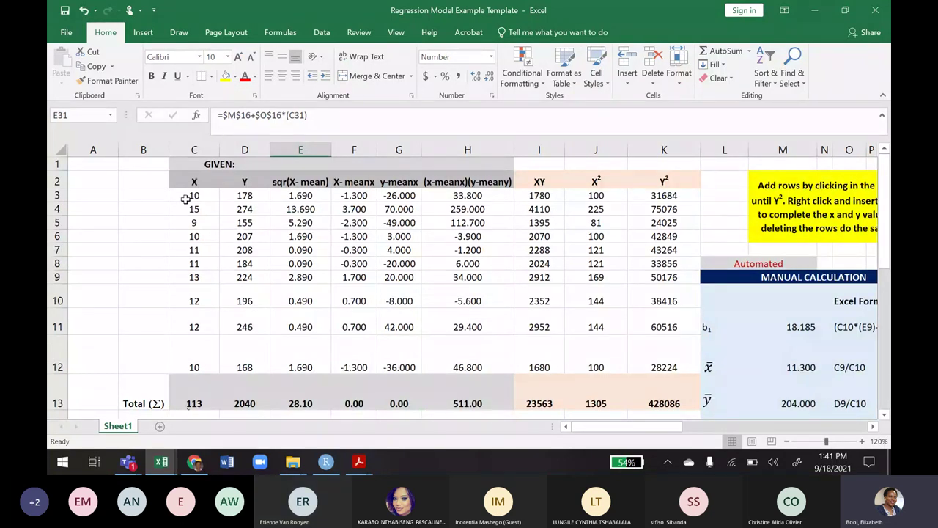
drag(186, 198, 233, 354)
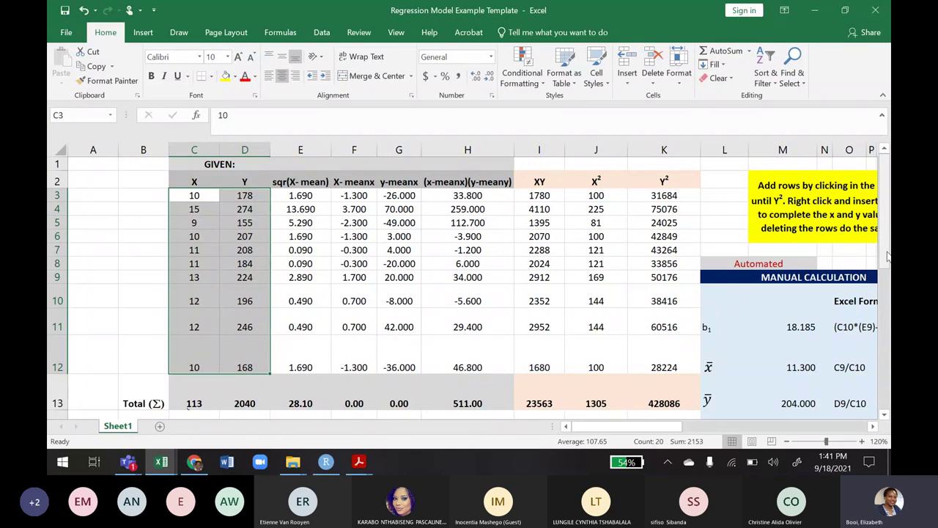
Select the repeated X and Y data in C31:D40 and examine the SSE formulas in column F, including the cell references in F37
drag(886, 255, 887, 393)
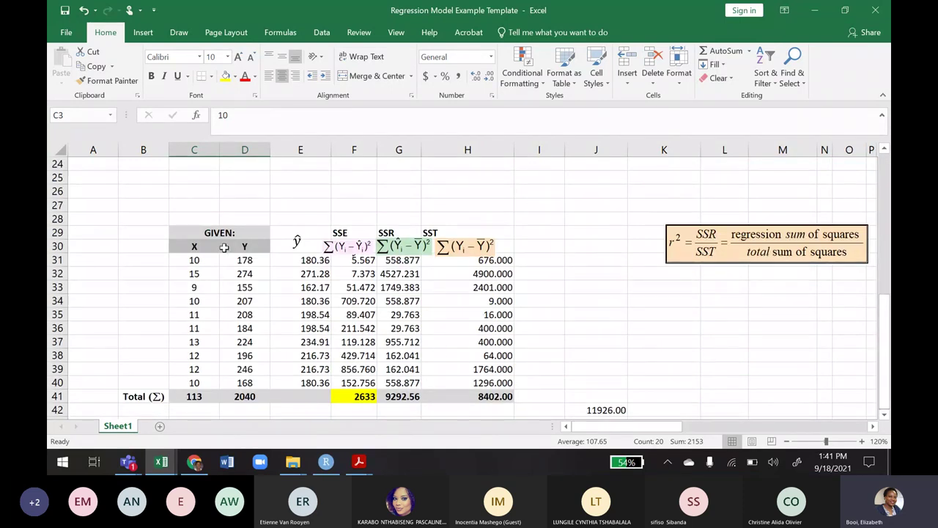
drag(194, 259, 238, 382)
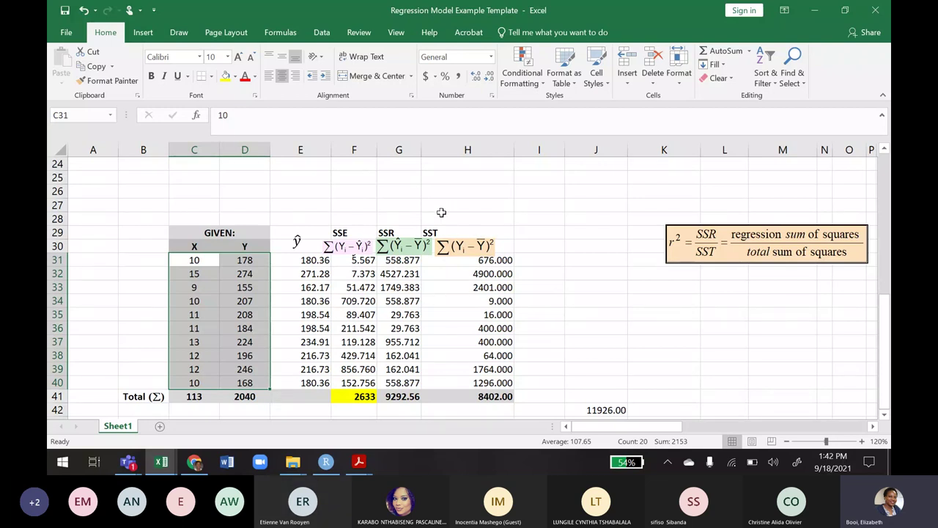
click(356, 273)
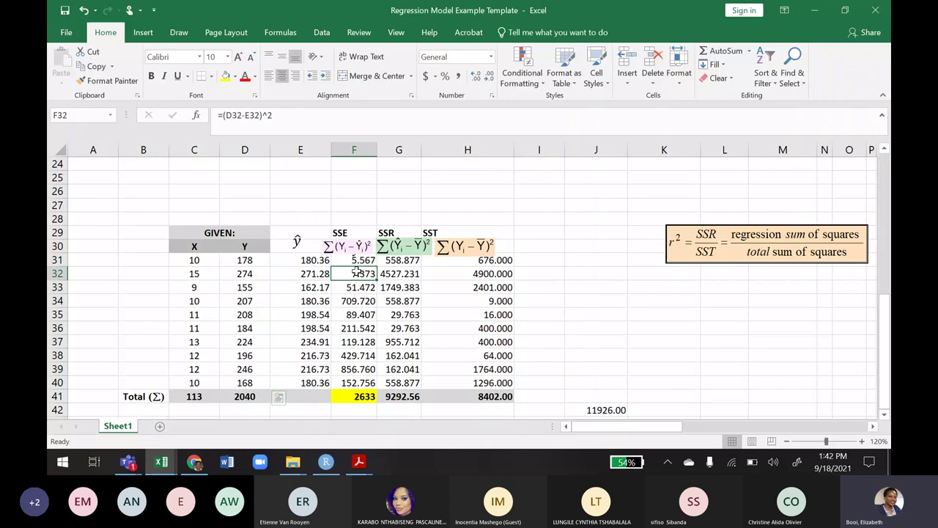
drag(374, 279, 370, 392)
click(358, 344)
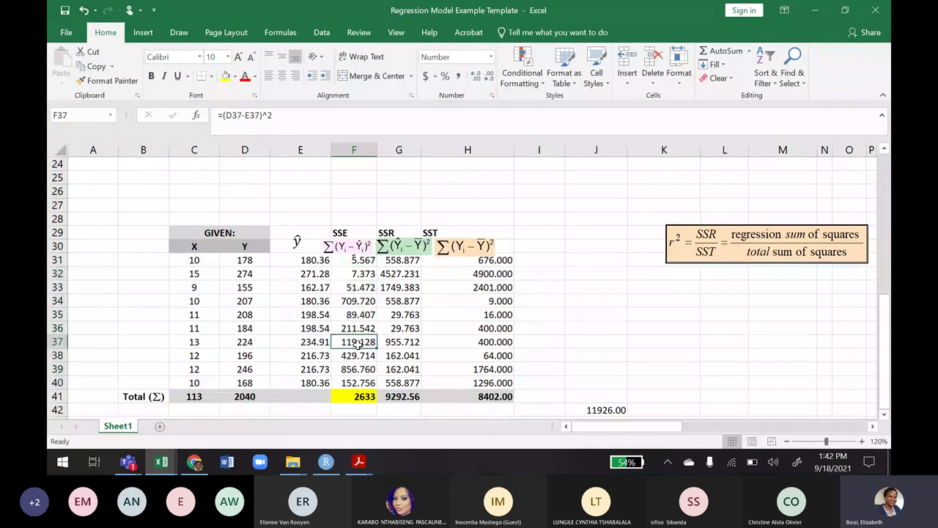
click(343, 261)
click(351, 287)
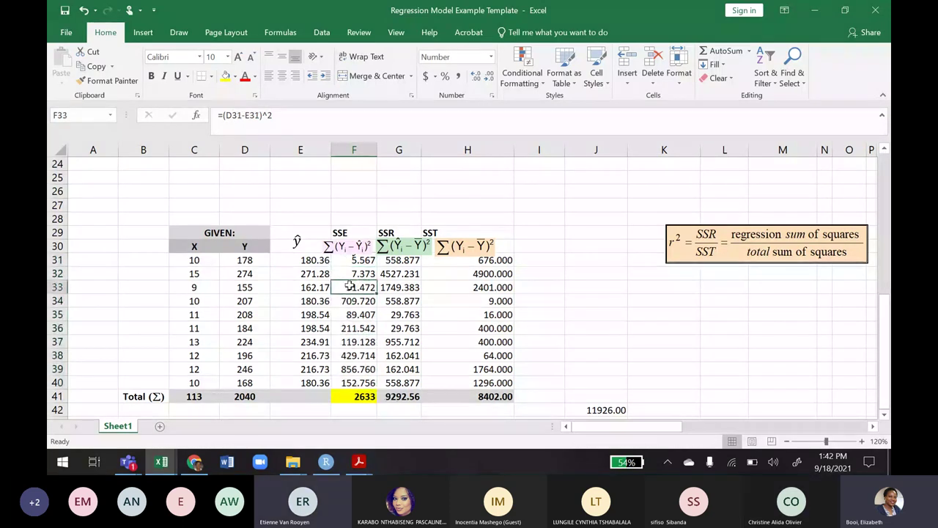
click(348, 302)
click(350, 315)
double_click(354, 341)
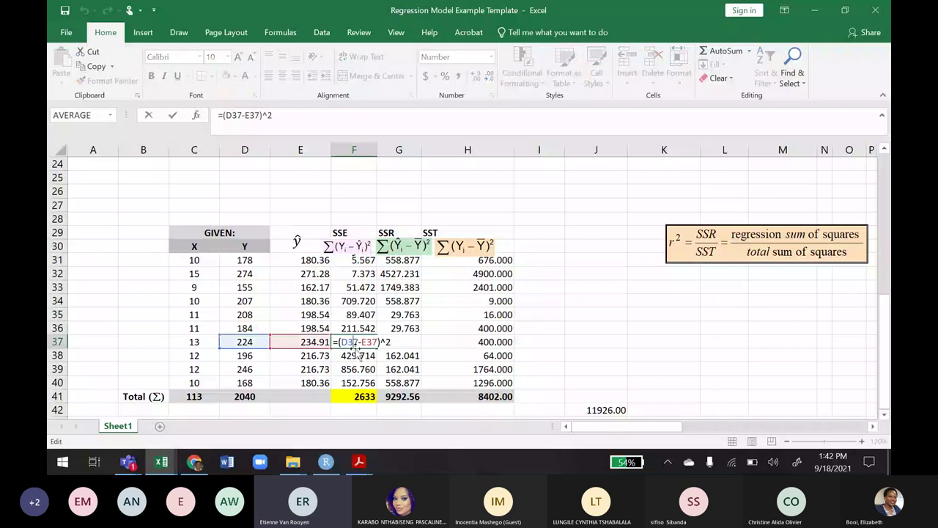
key(Escape)
click(634, 355)
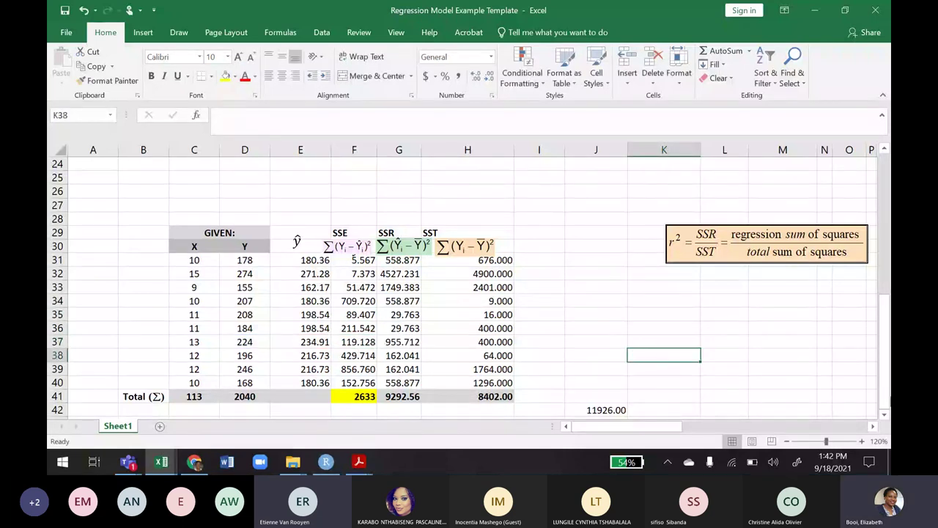
Save the regression template workbook and review the original data table against the SSE, SSR and SST table
scroll(884, 352, up, 1)
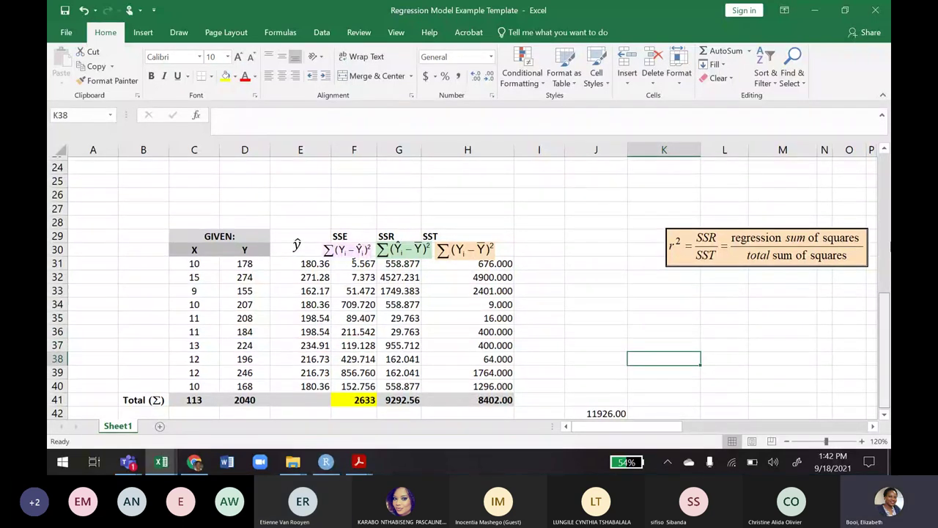
scroll(884, 352, up, 8)
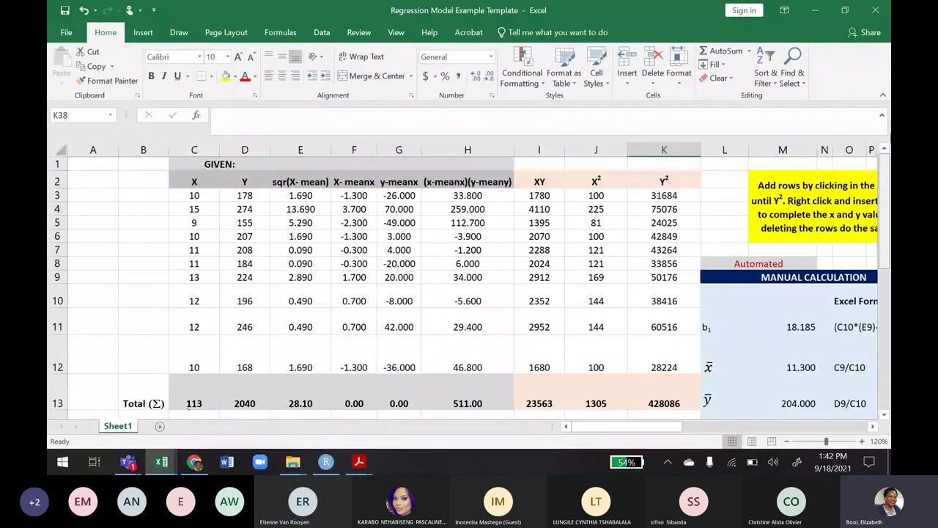
click(64, 11)
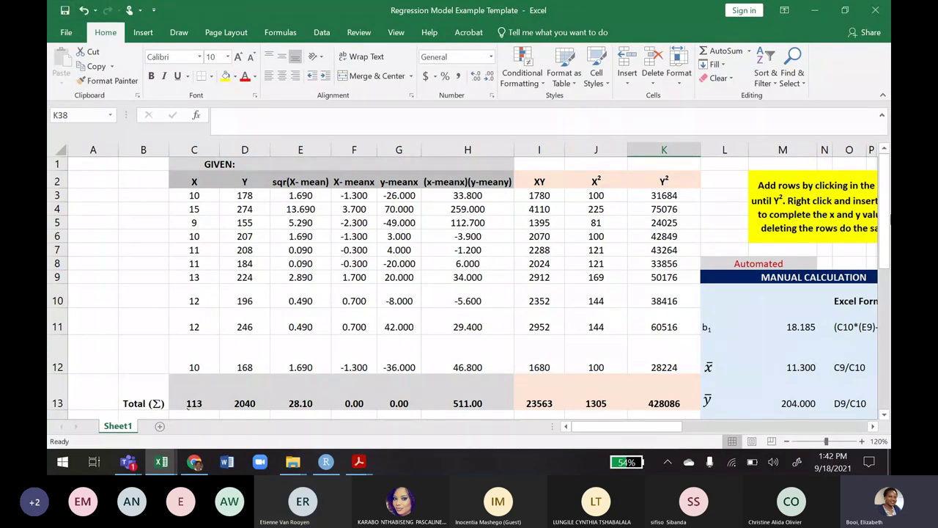
drag(885, 197, 877, 323)
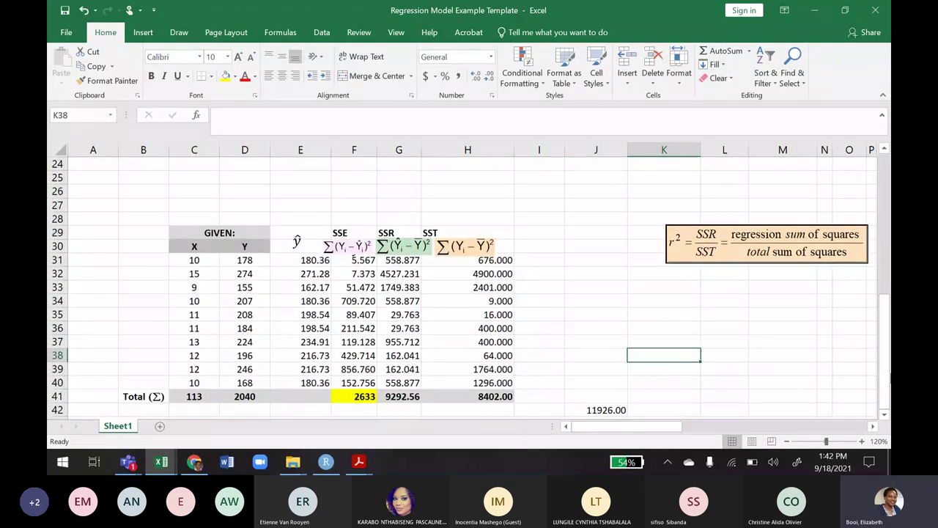
drag(887, 364, 885, 220)
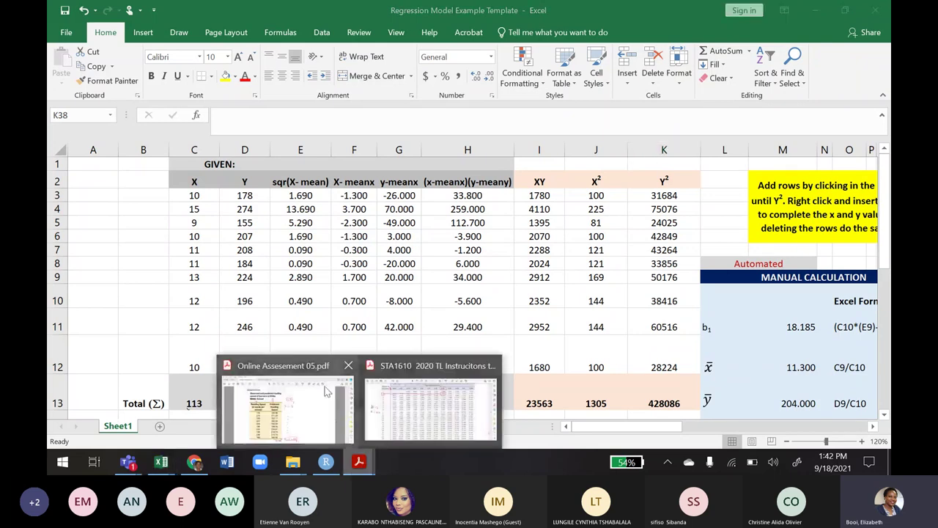
Switch to Online Assesement 05.pdf in Acrobat and review the answer options below the reading speed table
click(413, 363)
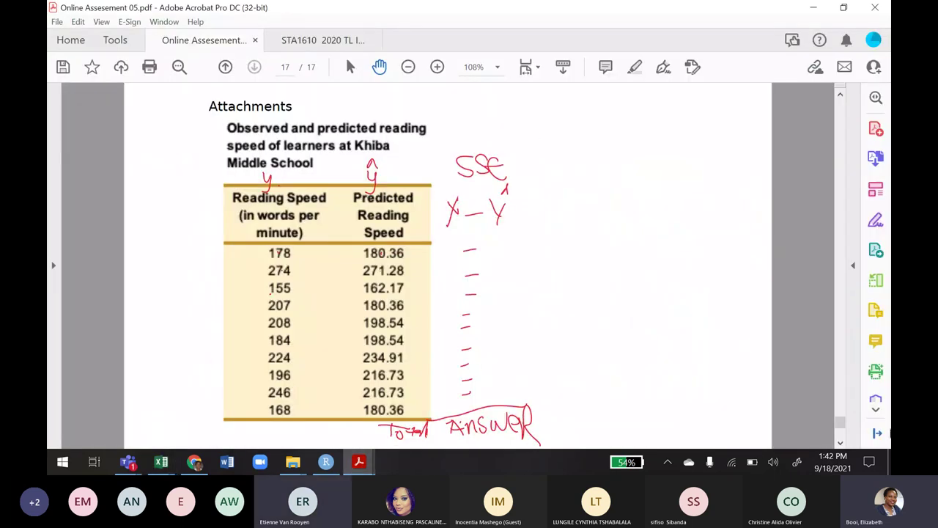
click(840, 433)
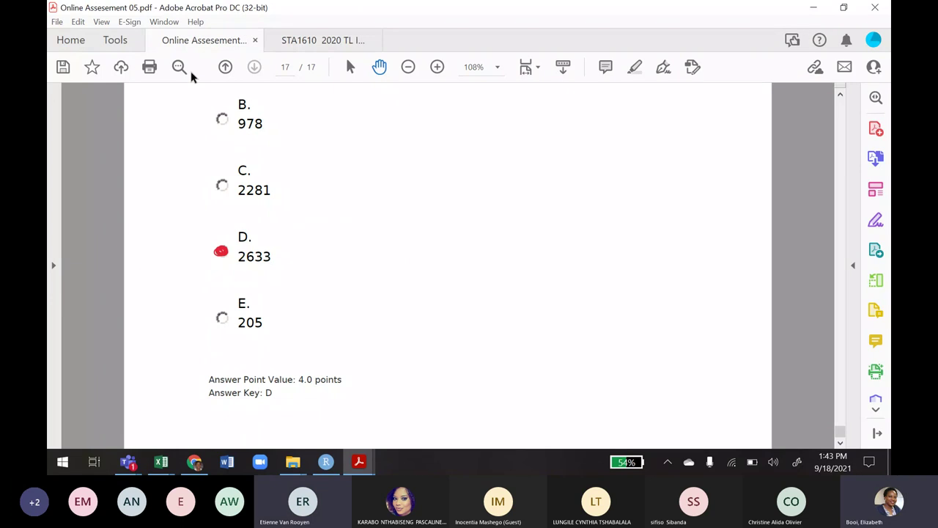
mouse_move(128, 461)
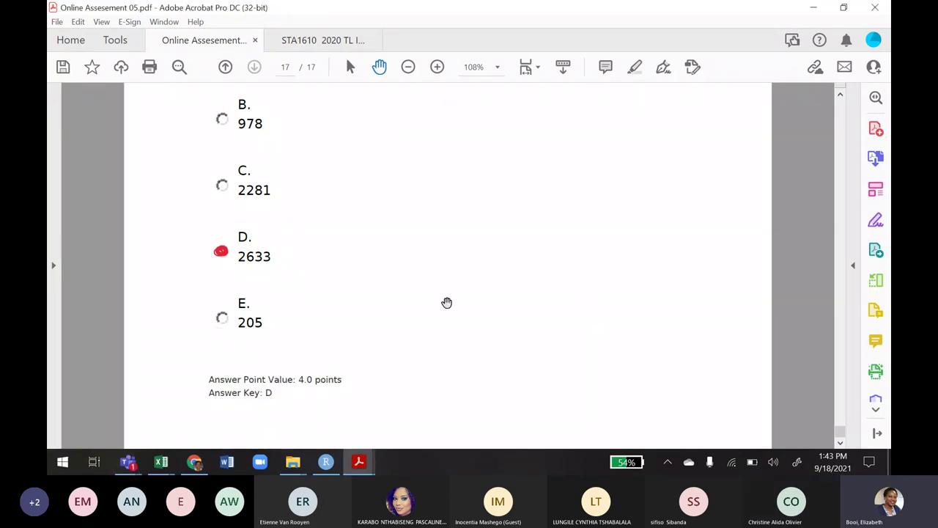
Switch to WhatsApp Web in Chrome and check the unread messages in the STA1610-21-Y1-2E group chat
click(193, 462)
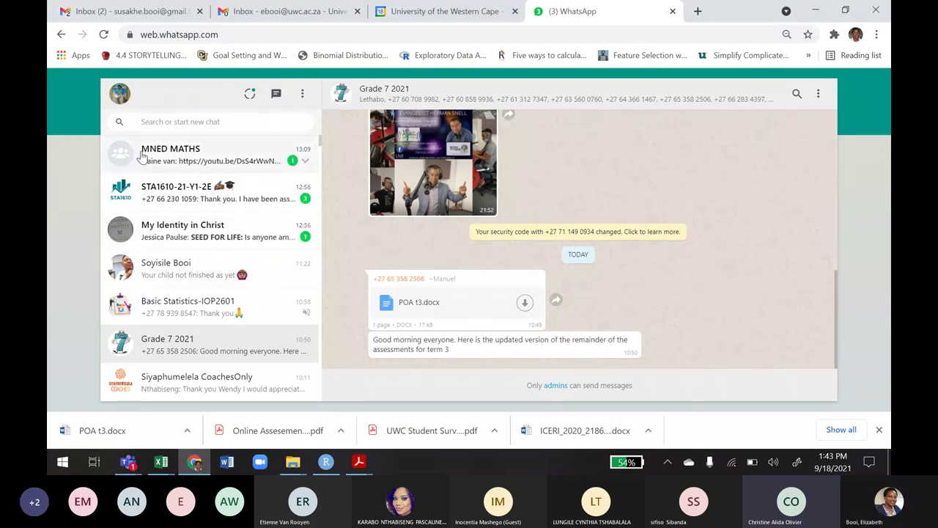
click(191, 199)
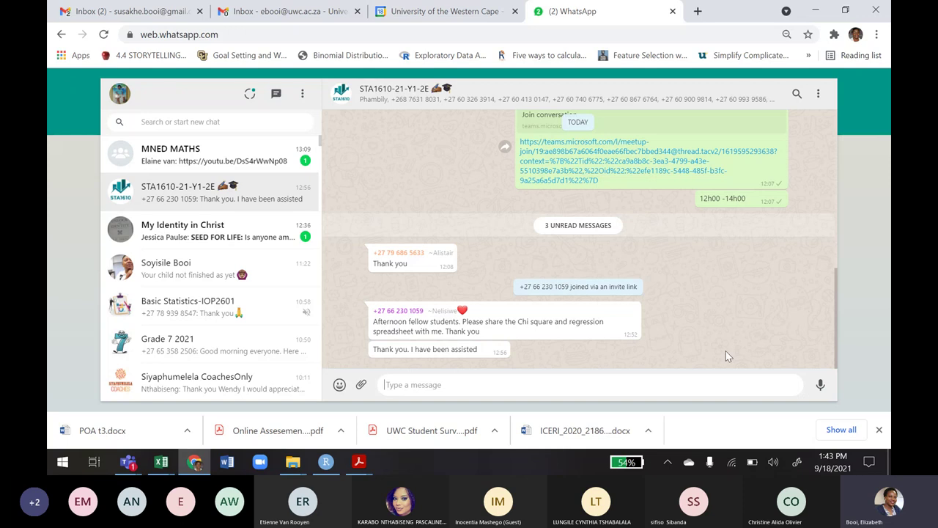
click(536, 386)
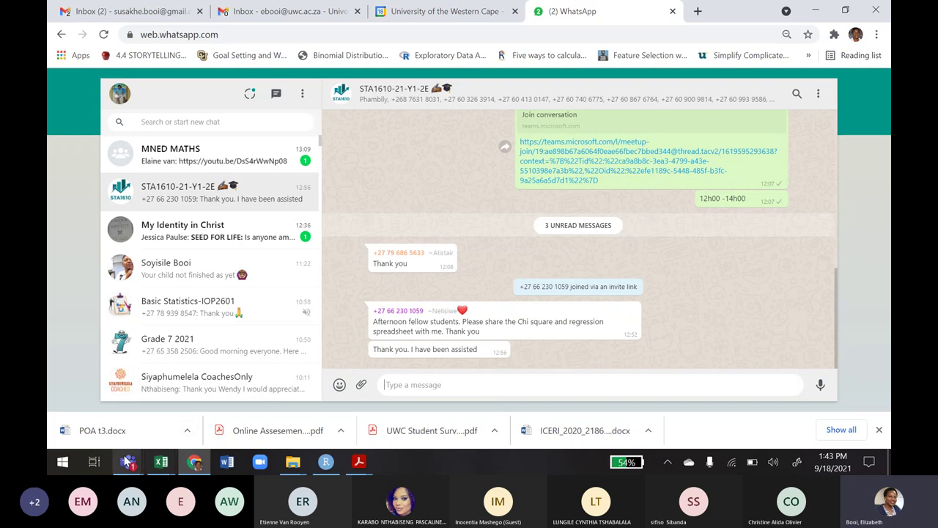
Switch to the STA1610 Group 2E meeting in Microsoft Teams and stop the meeting recording
mouse_move(126, 464)
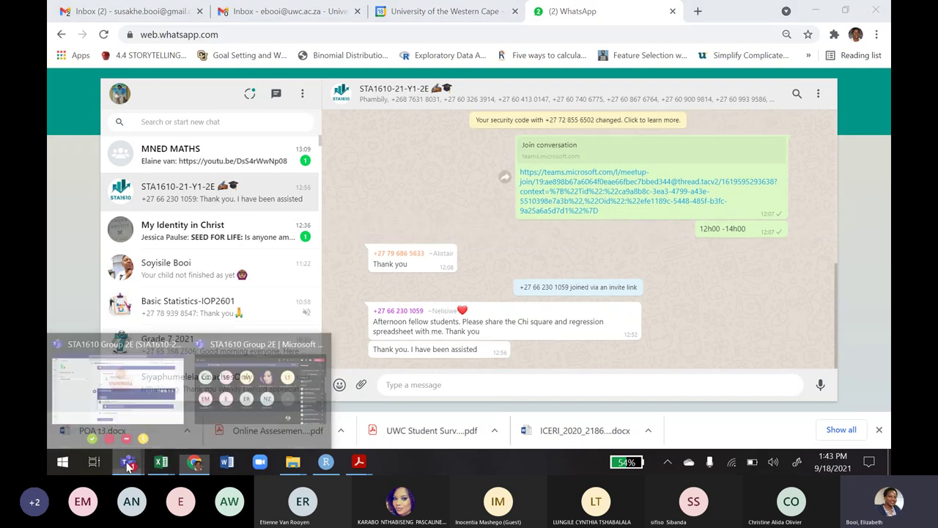
click(239, 397)
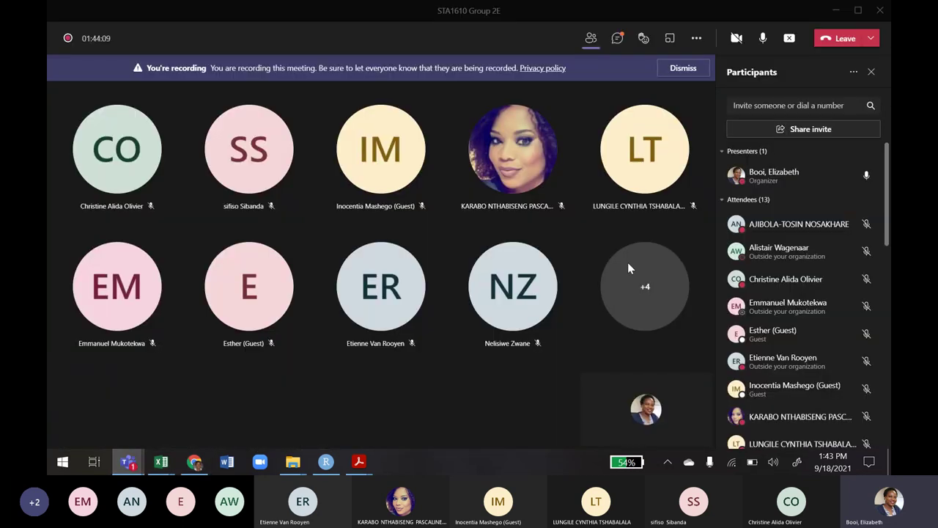
click(697, 38)
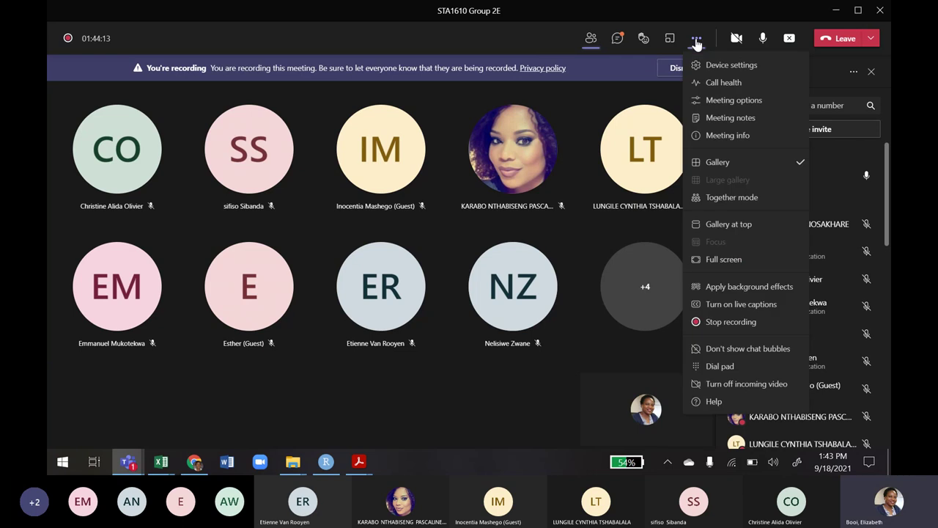
click(730, 348)
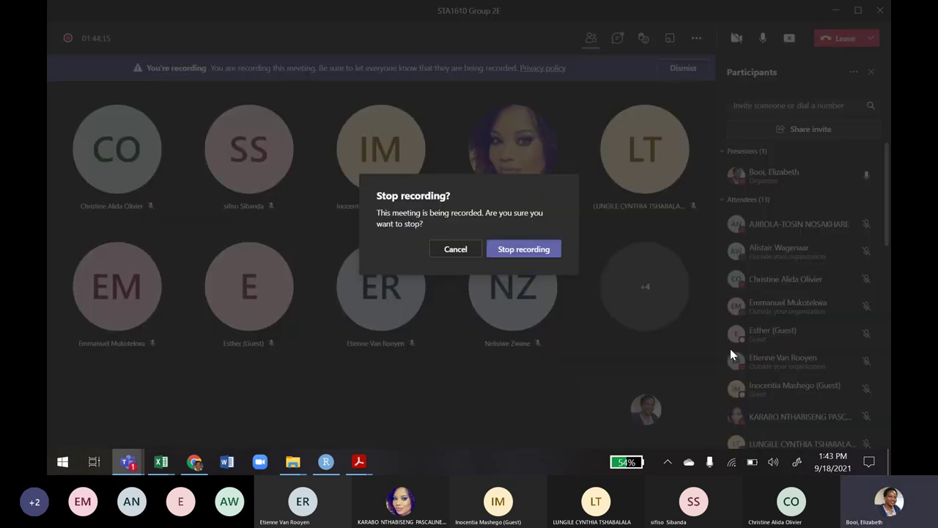